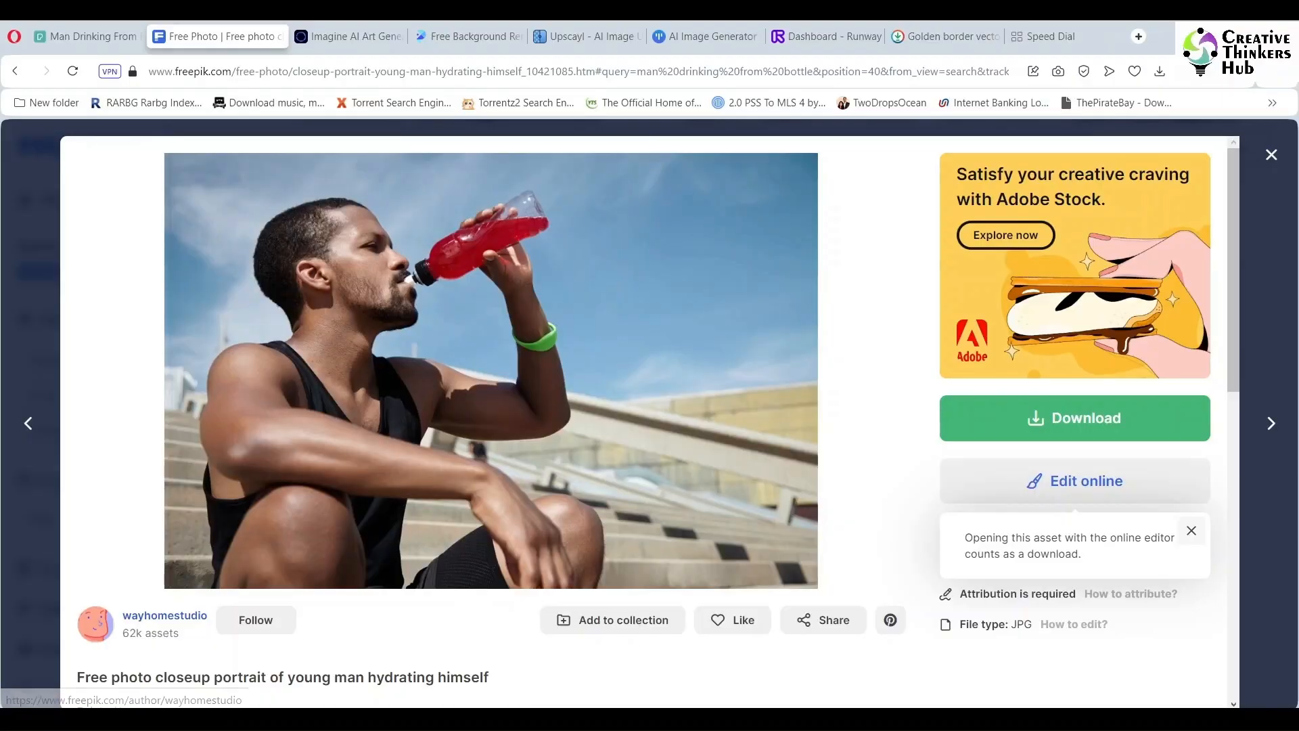
Download the free closeup portrait of the young man hydrating himself and return to the search results
click(1033, 629)
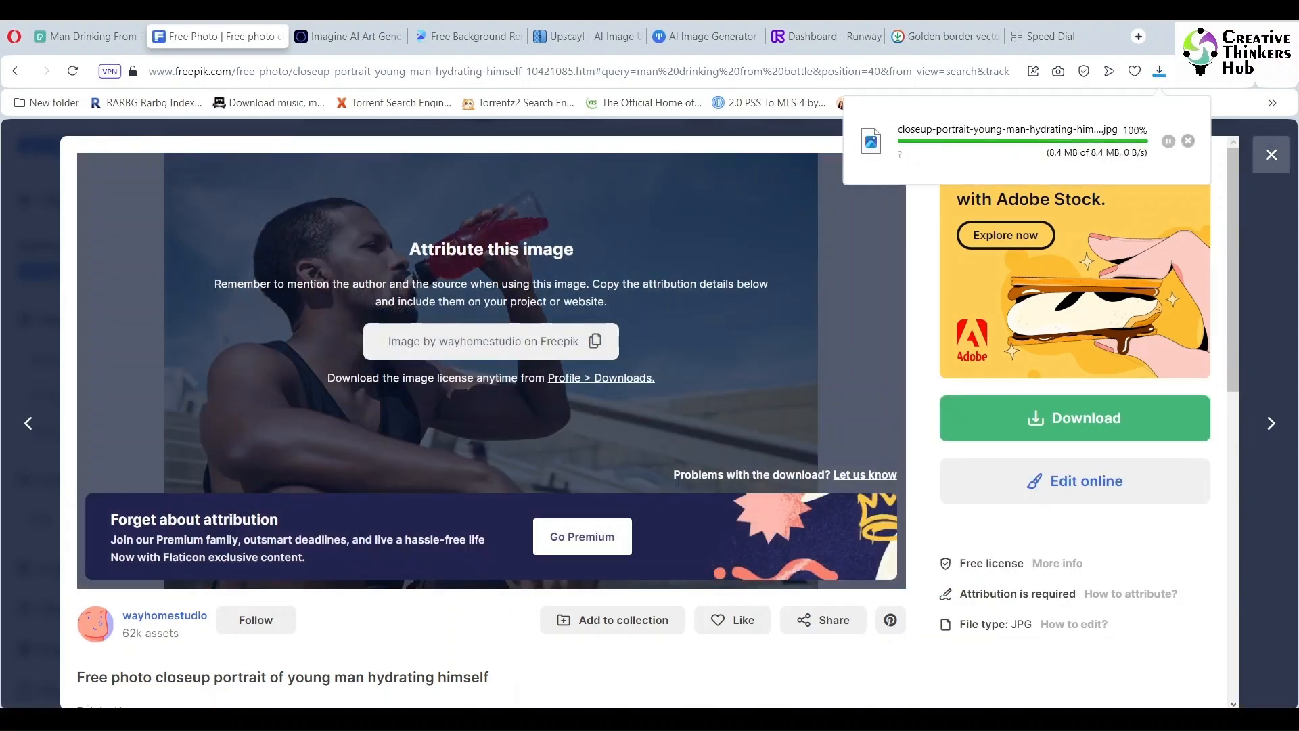
key(Escape)
Browse the photos of men in vests drinking from bottles and open the one with the black cap and blue bottle
scroll(769, 467, down, 2)
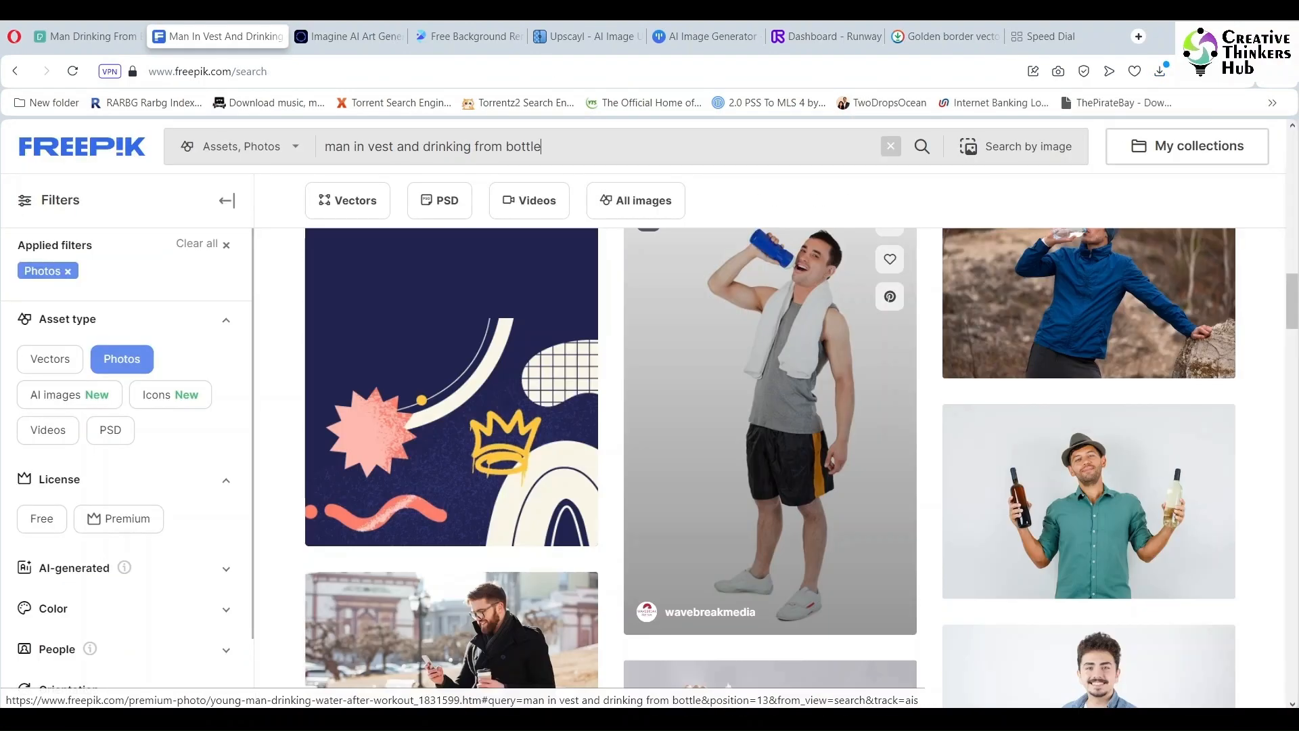
click(770, 433)
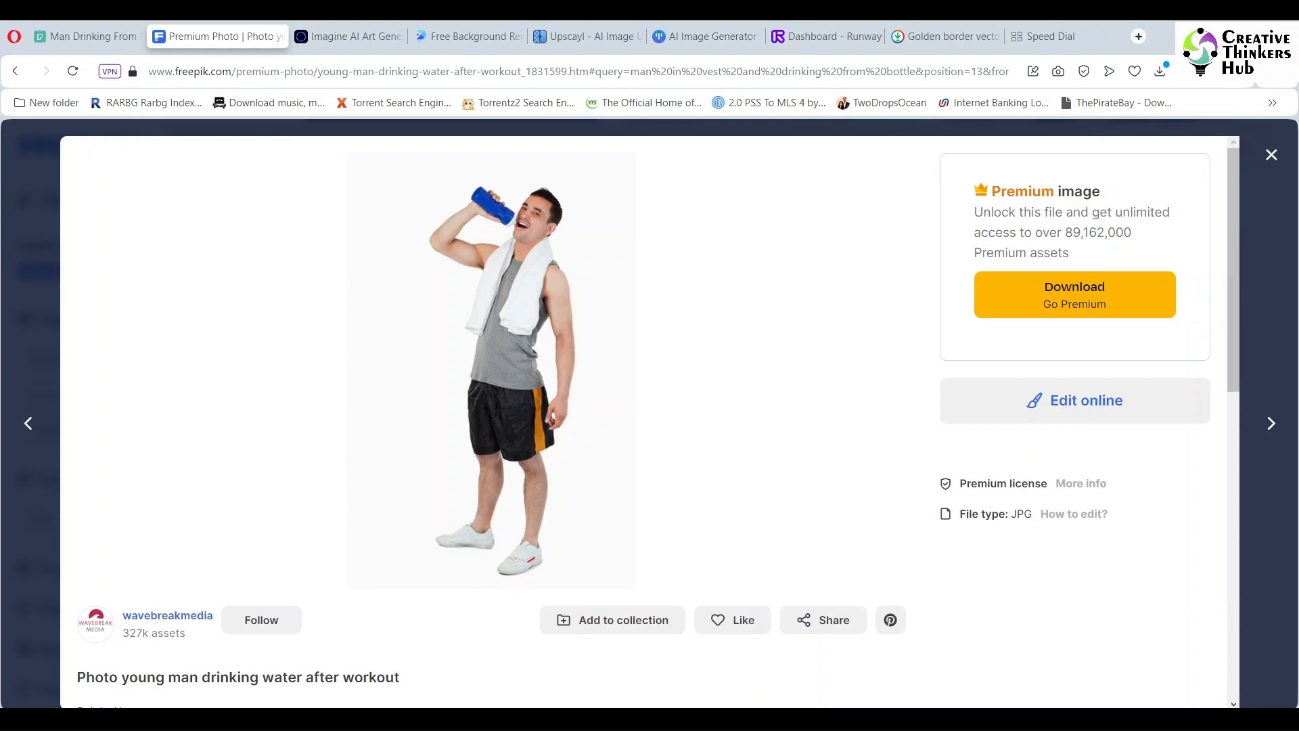
key(Escape)
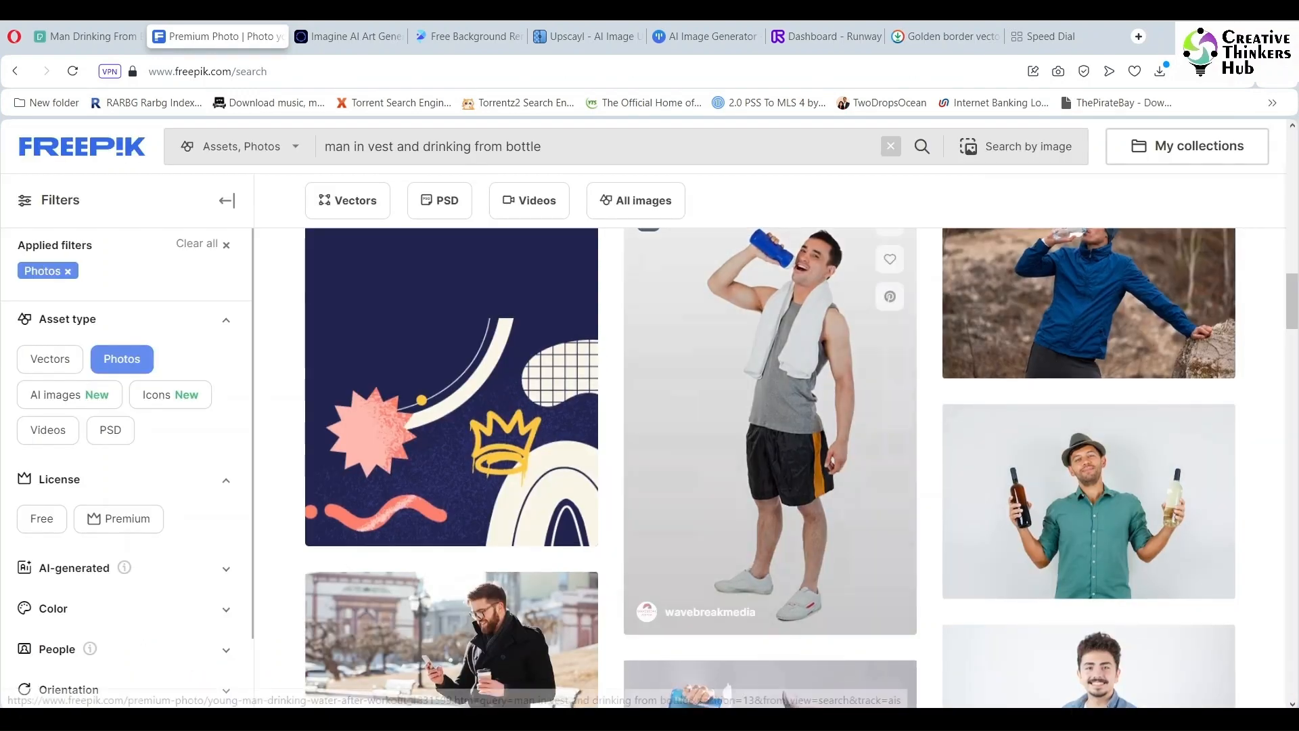
scroll(770, 474, up, 2)
scroll(1088, 406, down, 8)
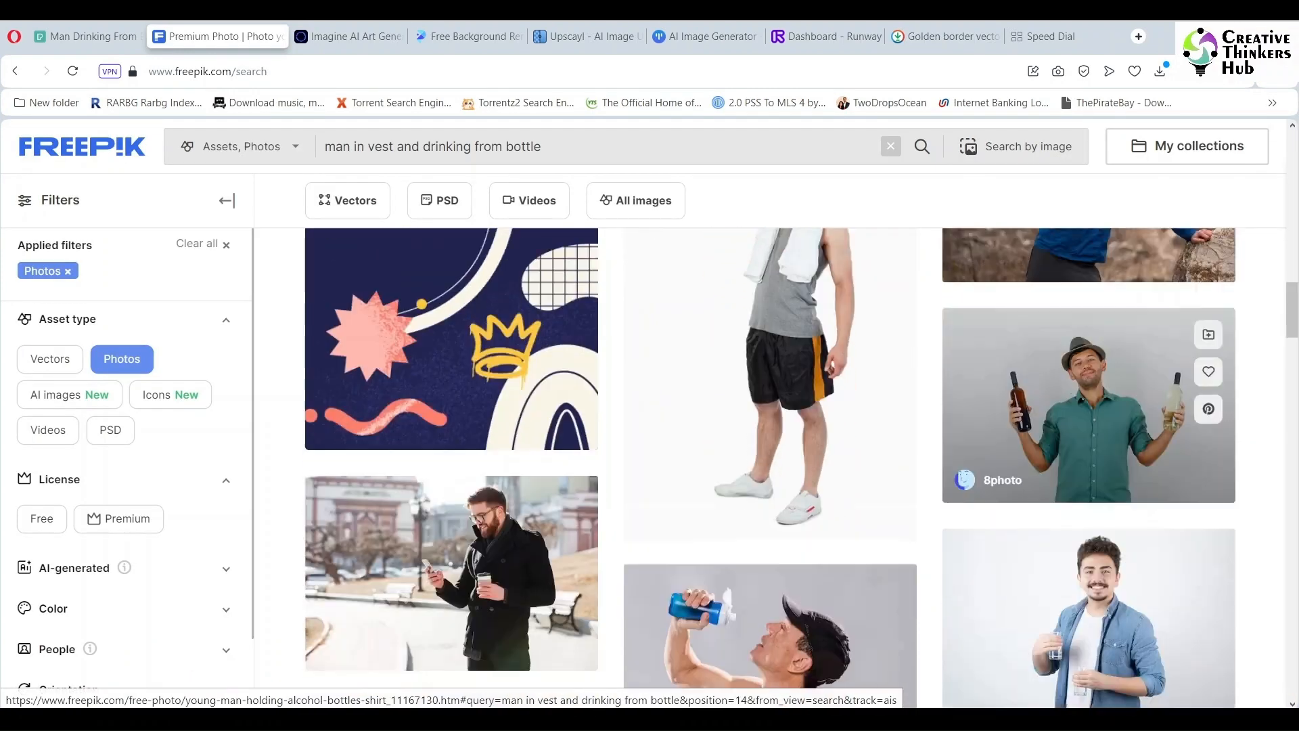
scroll(770, 406, down, 1)
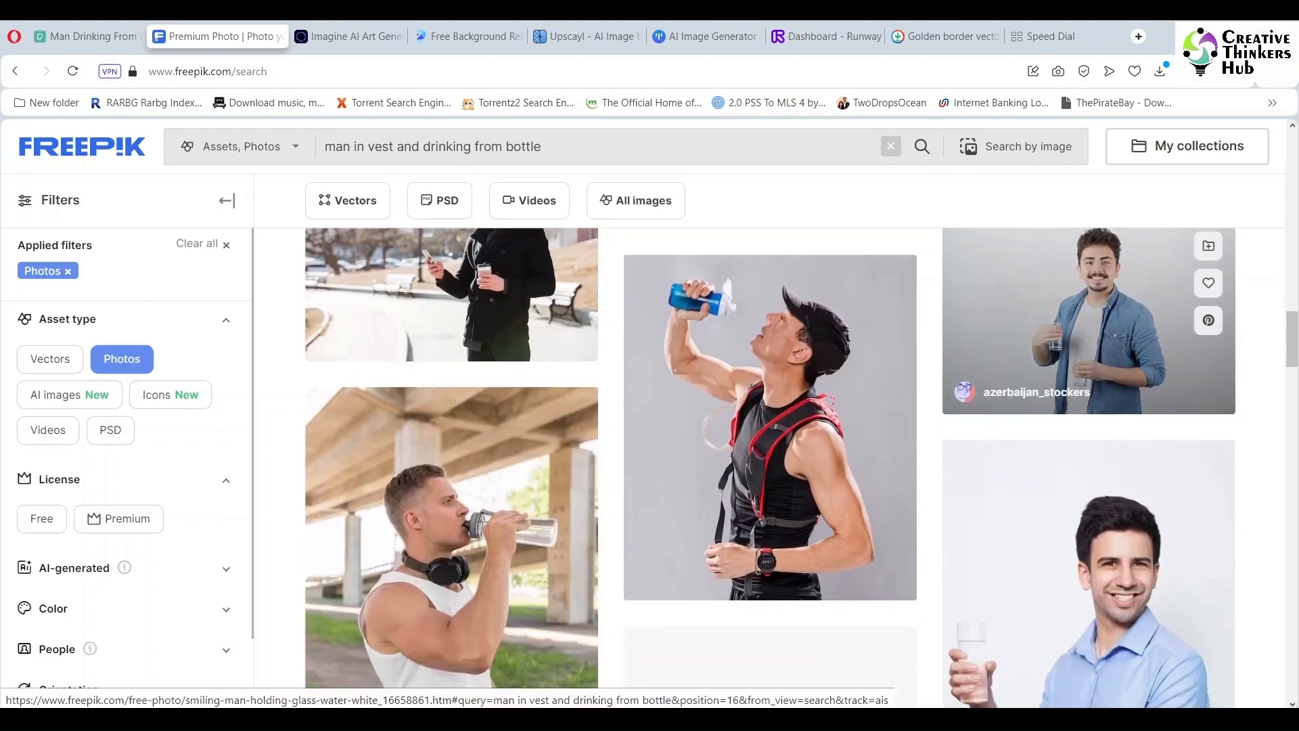
click(769, 405)
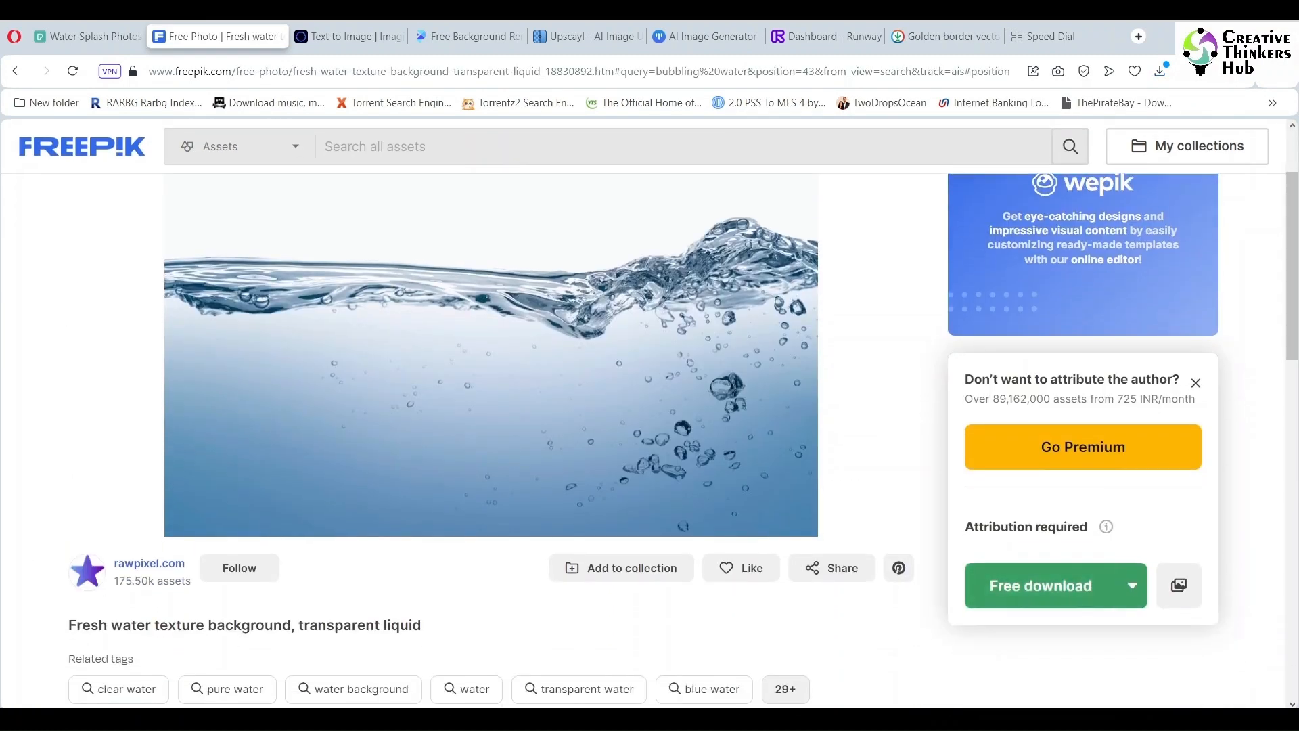
Download the free fresh water texture photo and the blue water splash isolated on a white background
click(1040, 586)
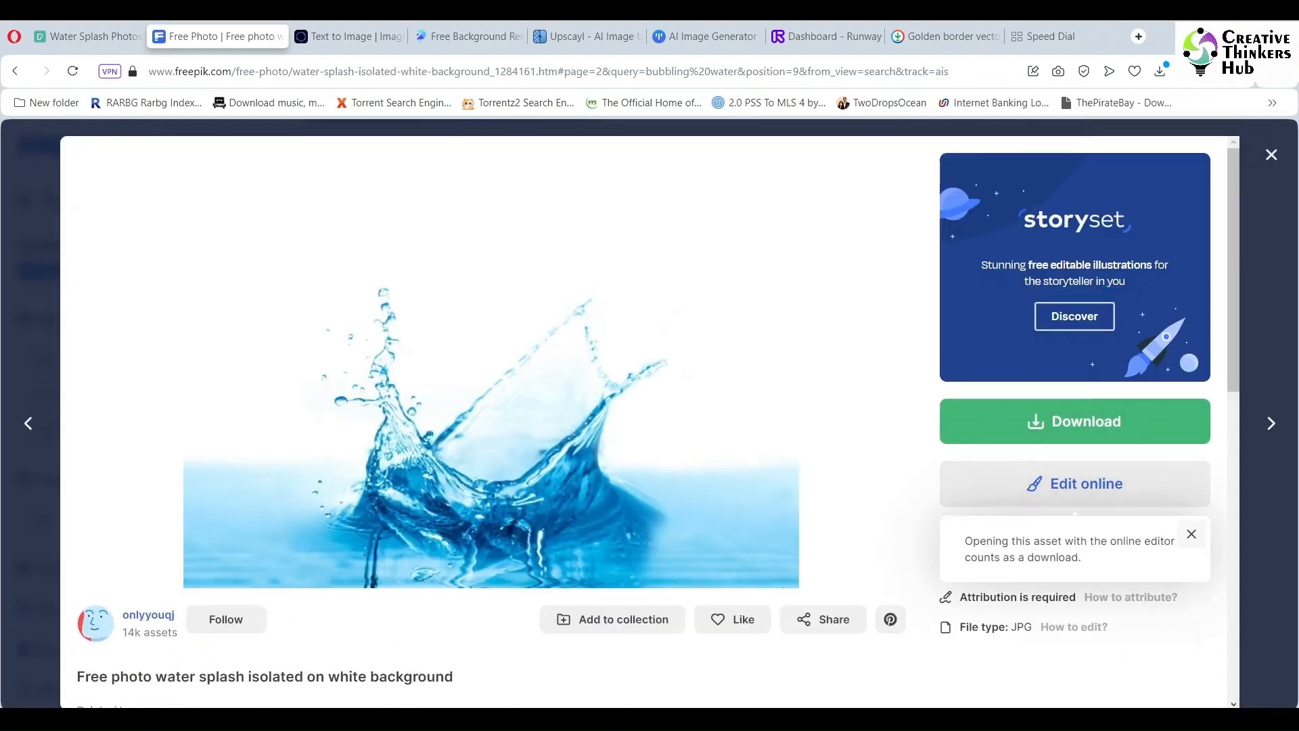
click(1032, 631)
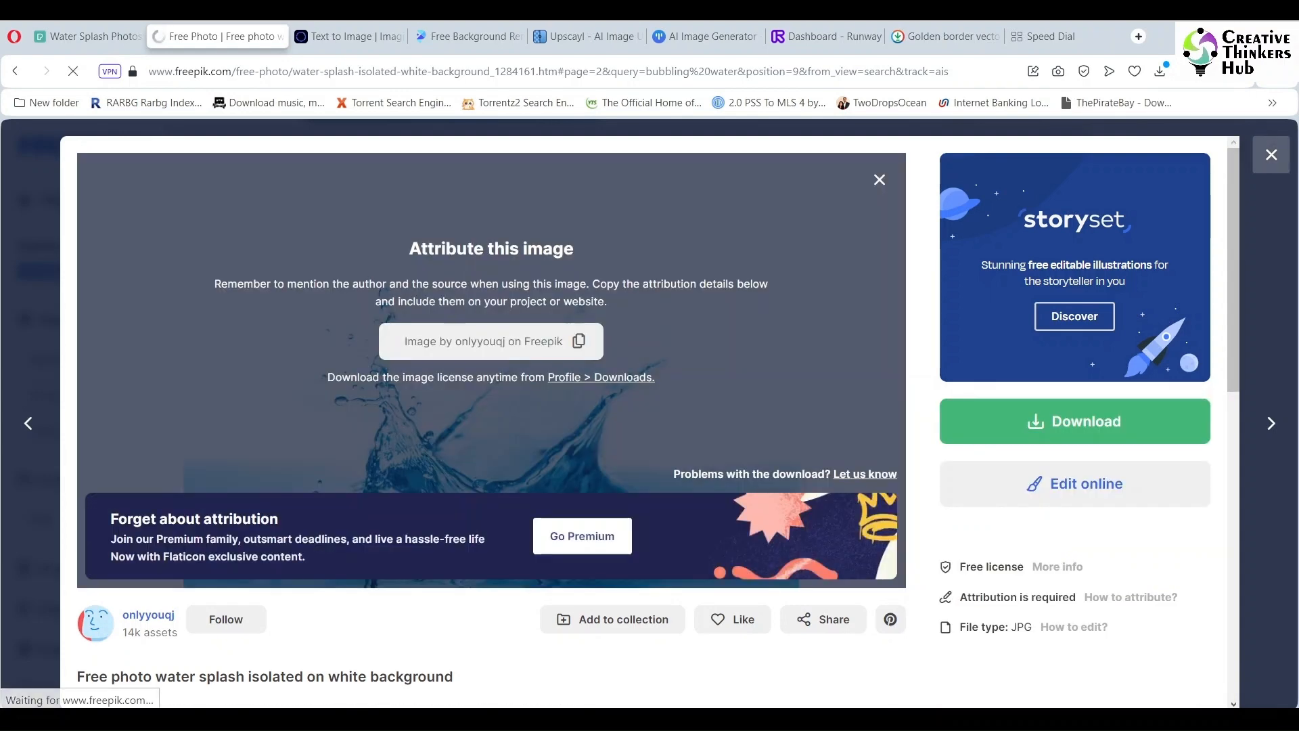
click(1271, 154)
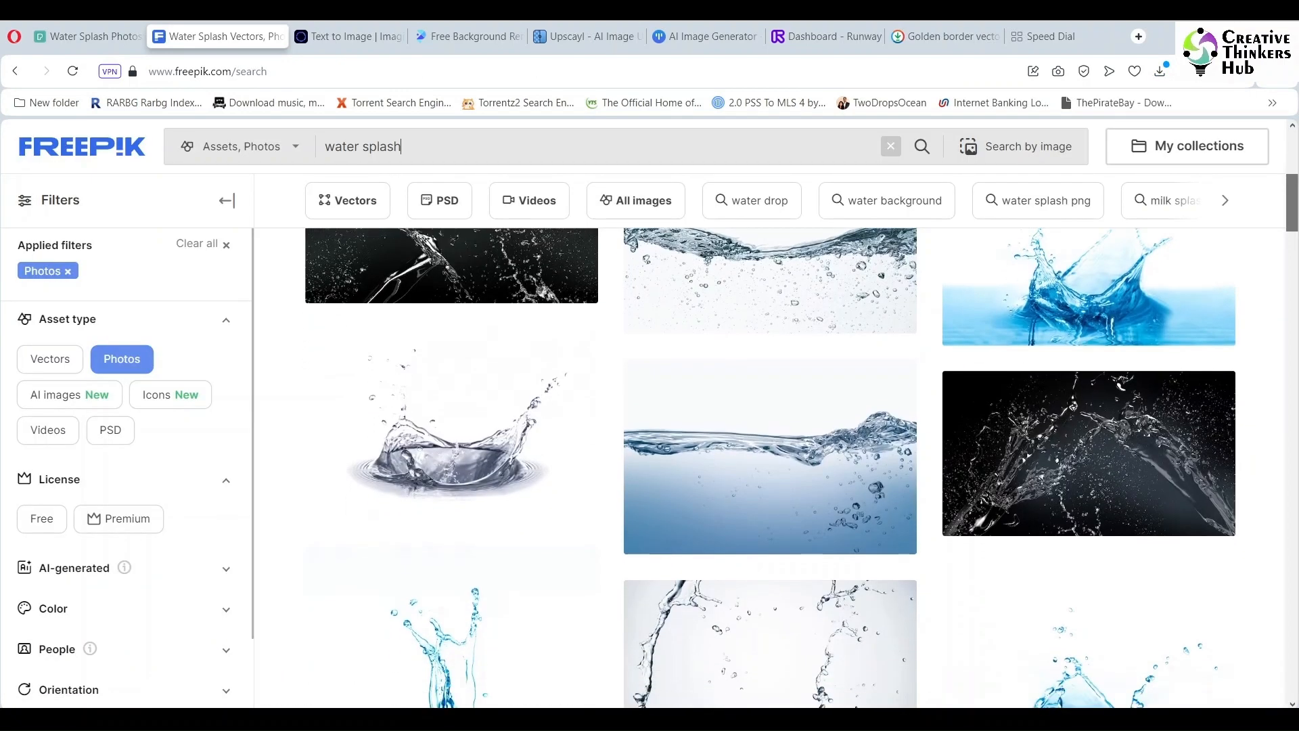
Download the water texture background photo with transparent liquid on white from the water splash results
drag(1292, 197, 1292, 195)
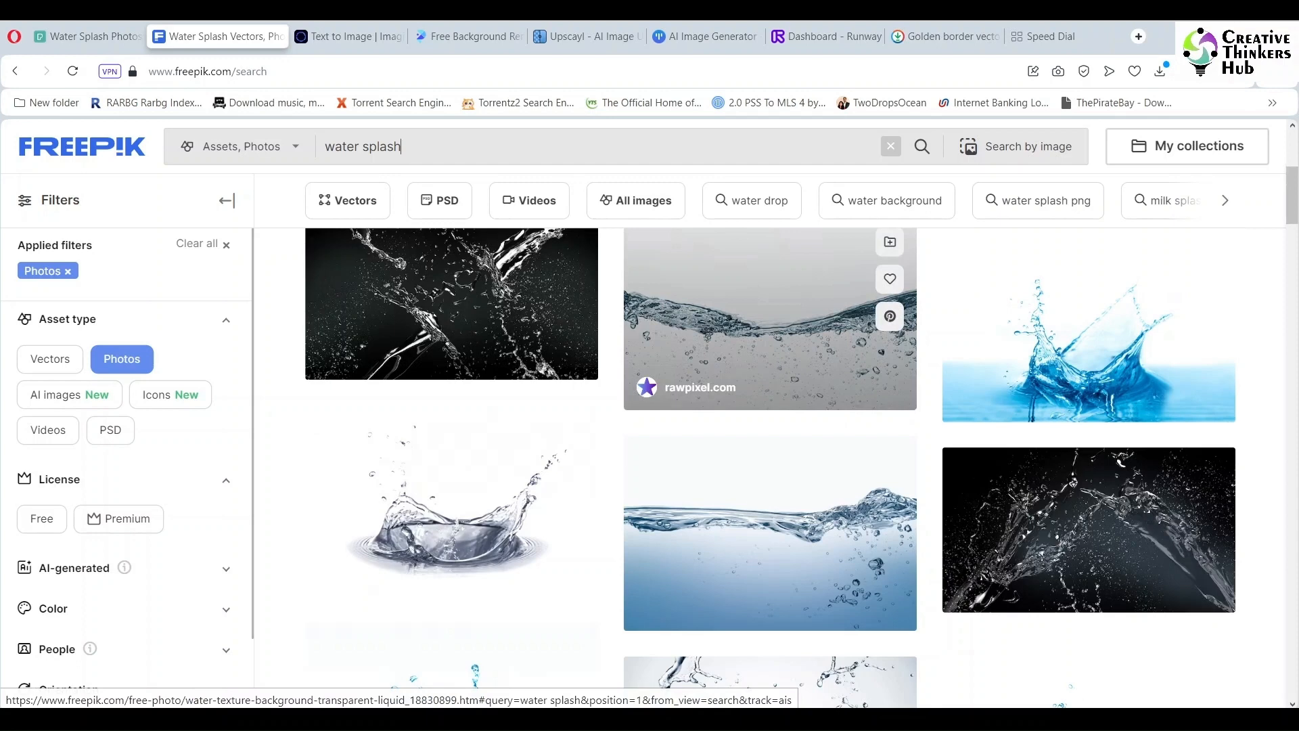
click(770, 338)
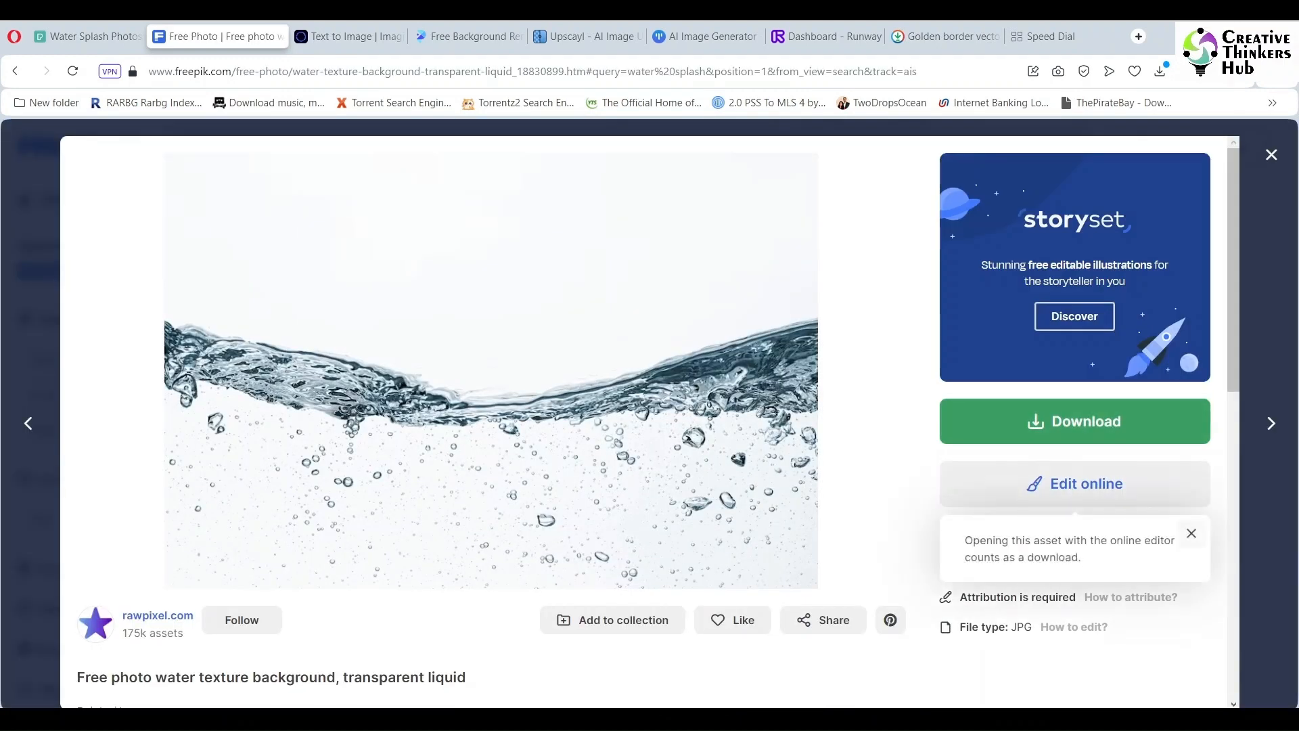
click(1032, 631)
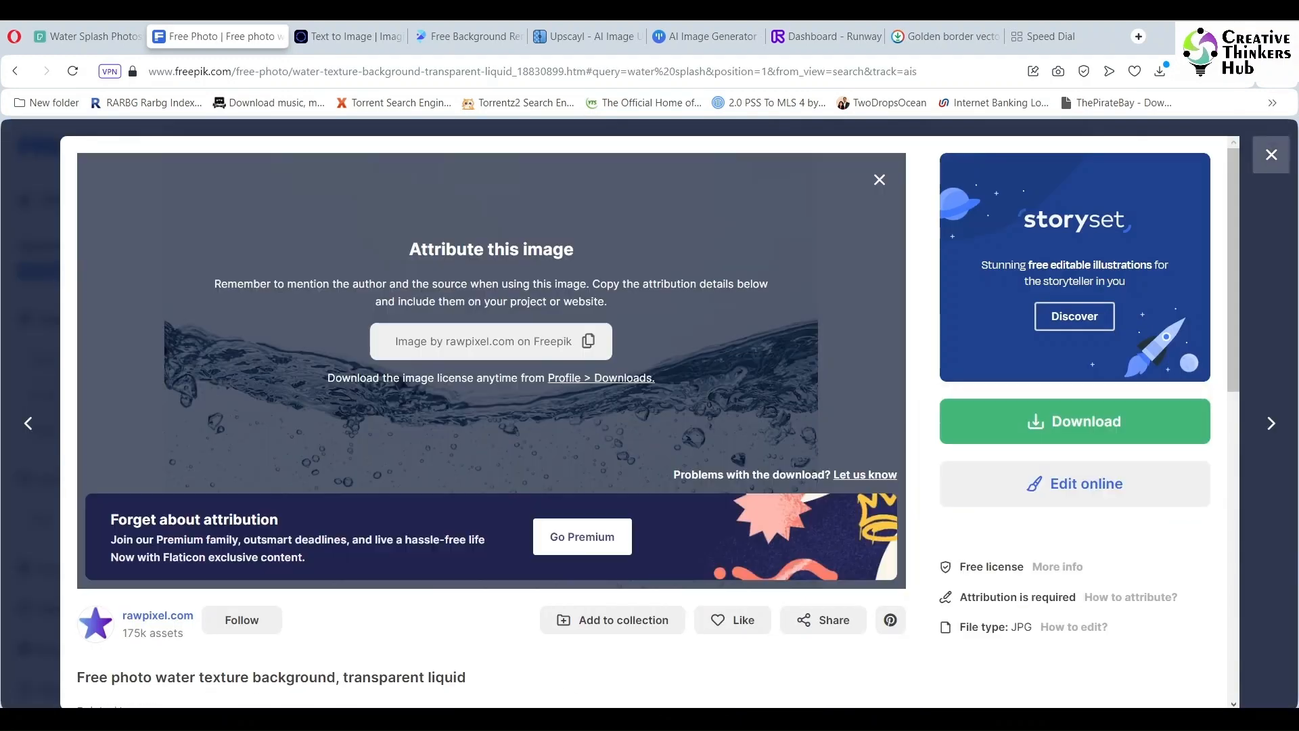
click(1271, 155)
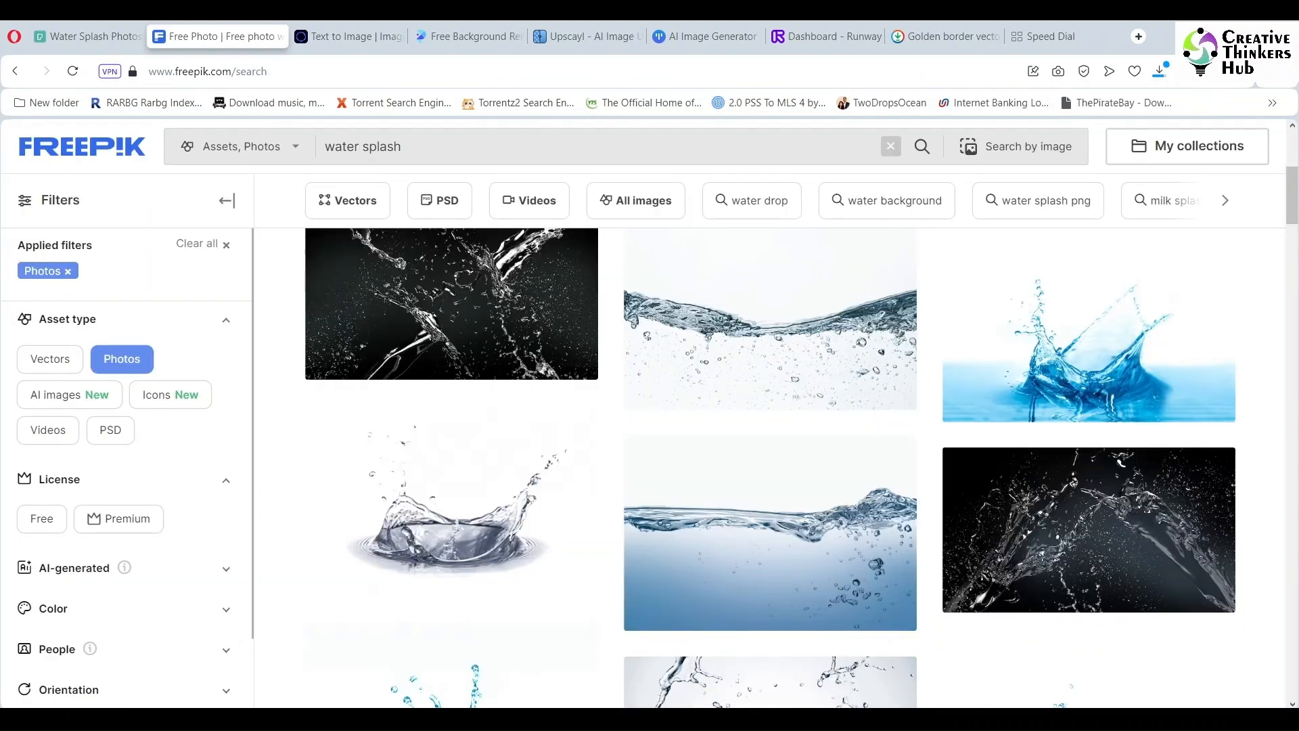
Download the blue fresh water texture background photo from the water splash results and close its preview
click(785, 524)
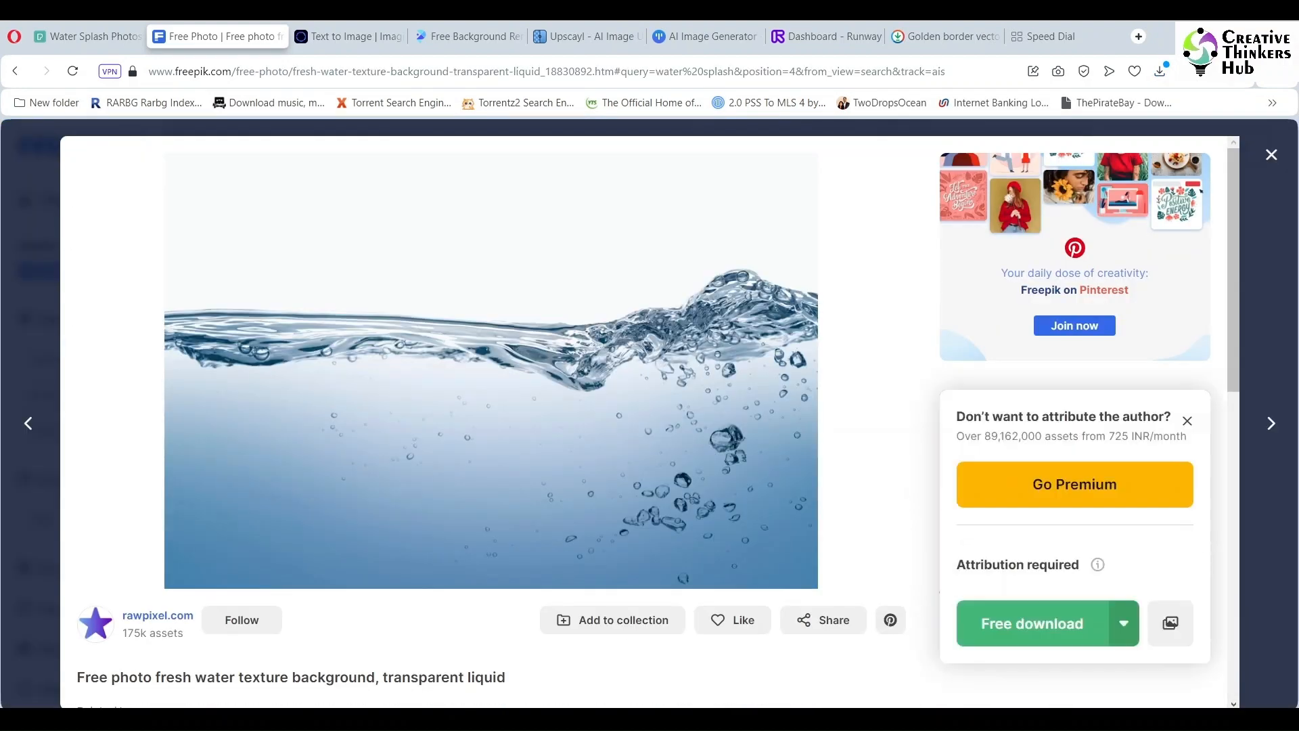
click(1032, 623)
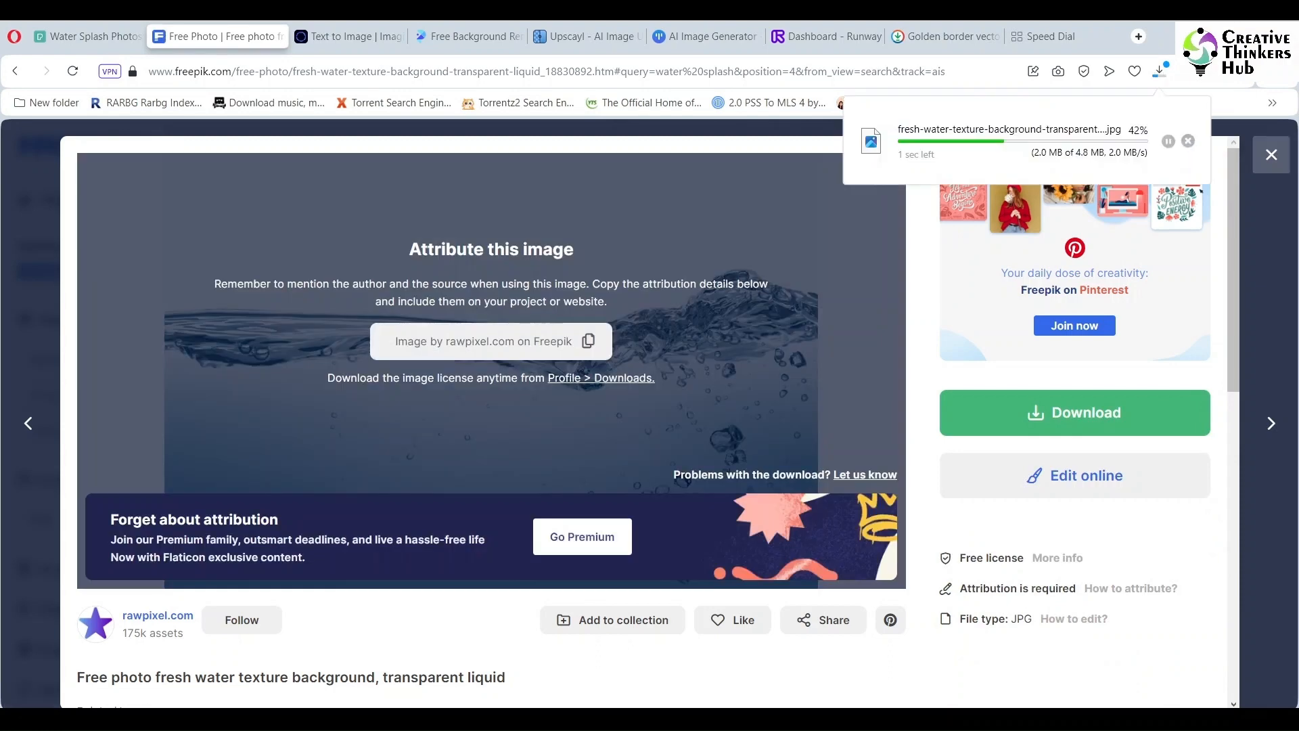
click(1271, 155)
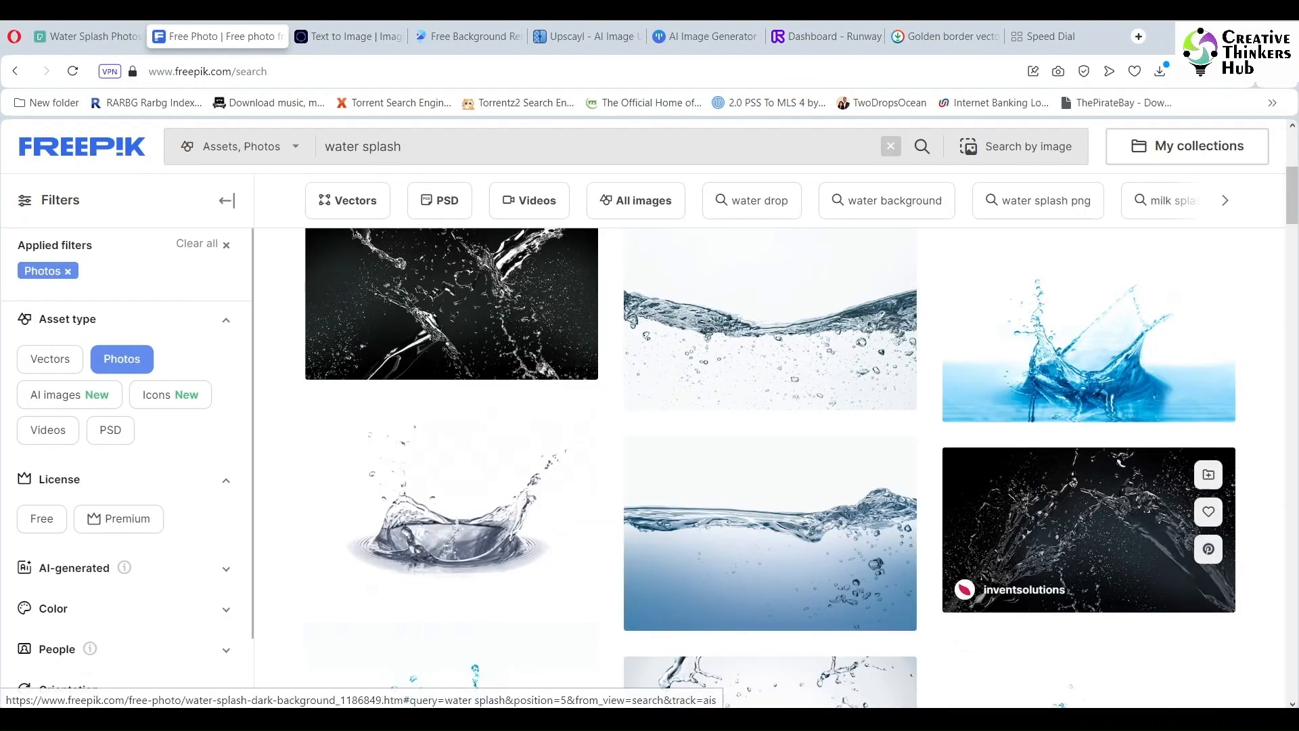
Download the free "water splash on dark background" photo and return to the search results
click(1089, 528)
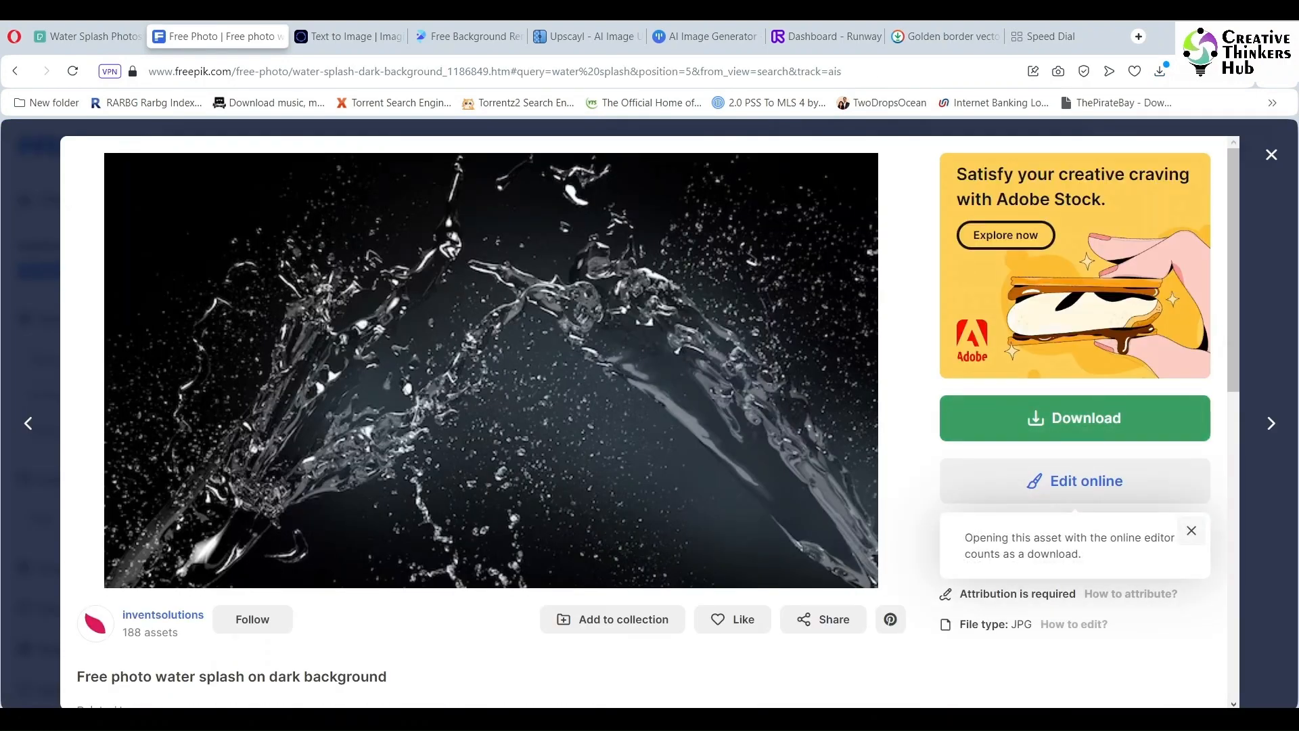
click(1032, 628)
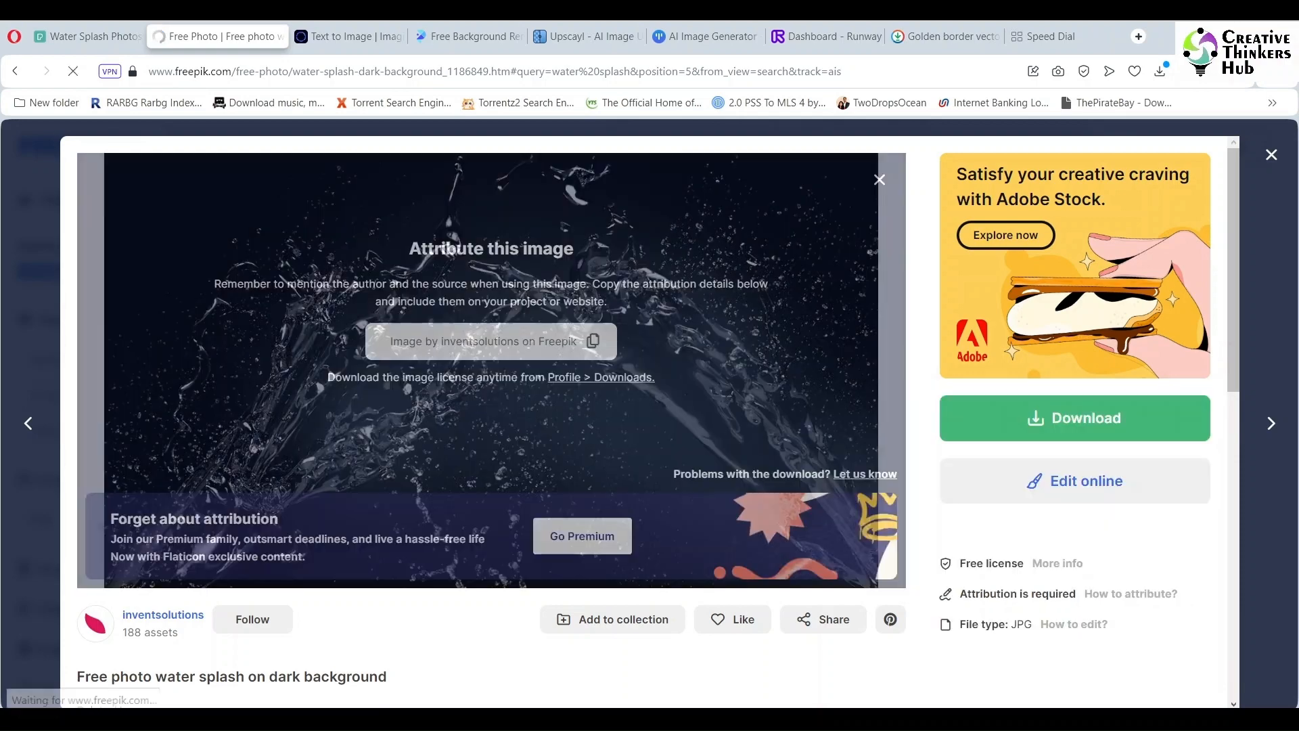
click(1271, 155)
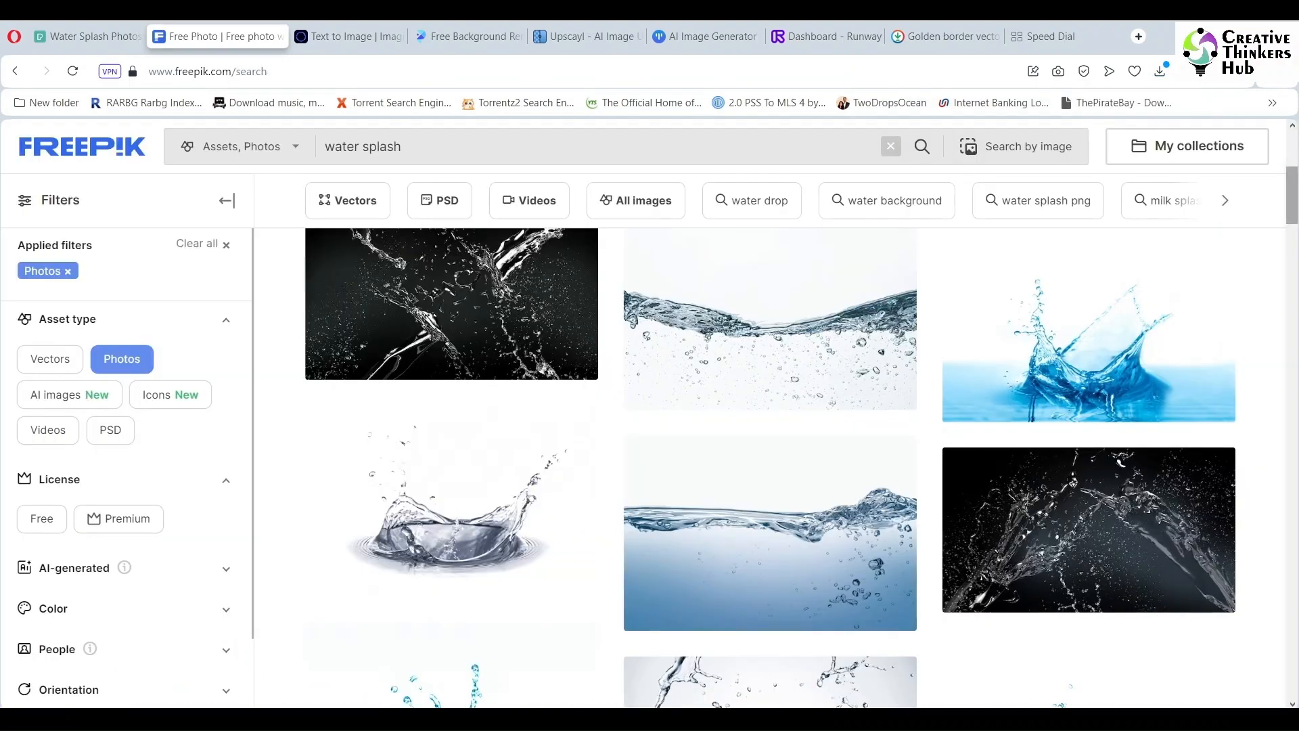
Find the pure abstract water background photo further down the water splash results and download it for free
drag(1292, 196, 1292, 290)
click(1090, 447)
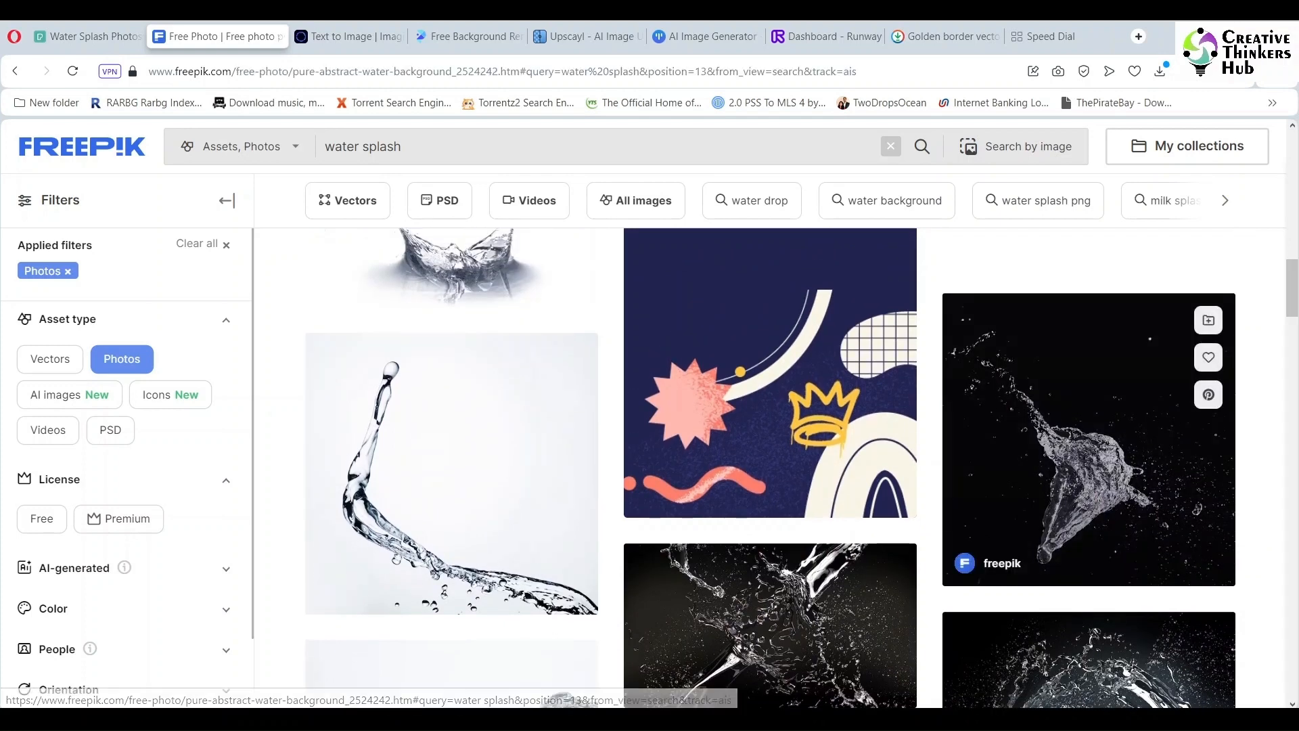
click(1074, 418)
click(1041, 628)
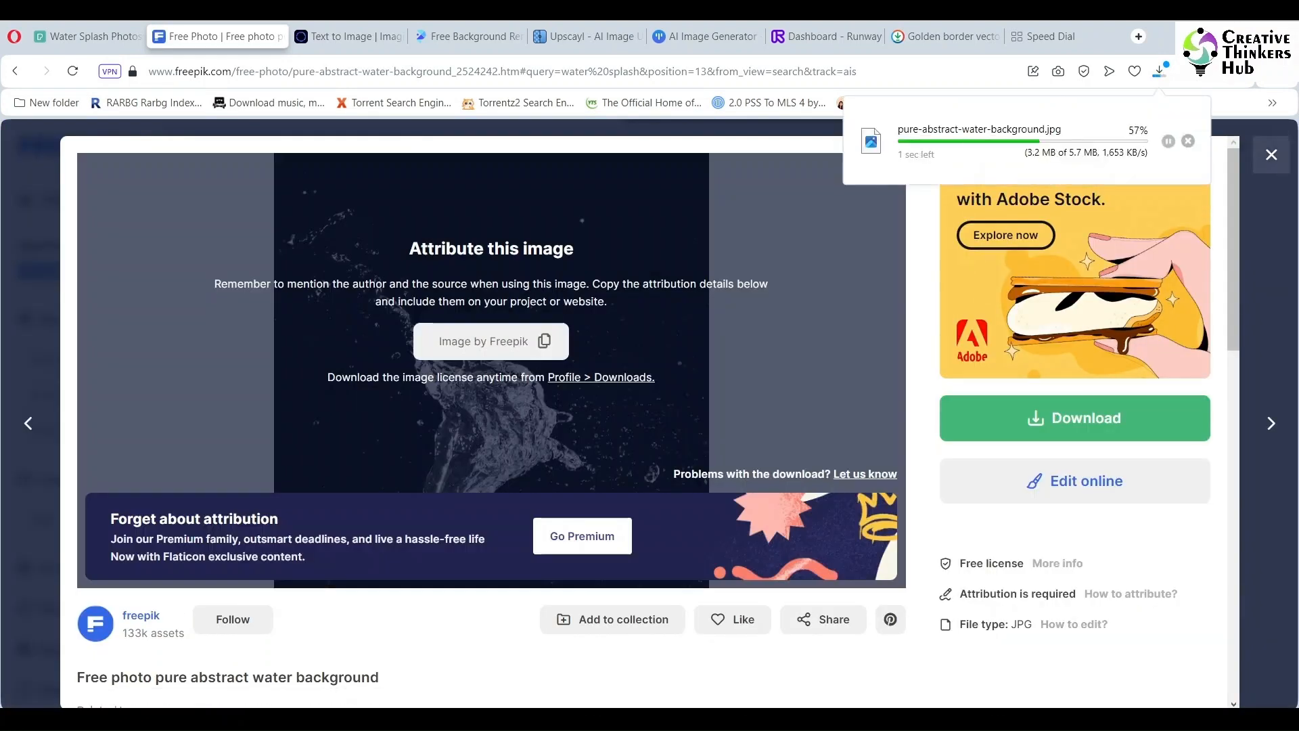
click(1271, 155)
Download the free "water soplash background" photo of colliding splashes on black and close its preview
scroll(812, 433, down, 2)
click(771, 450)
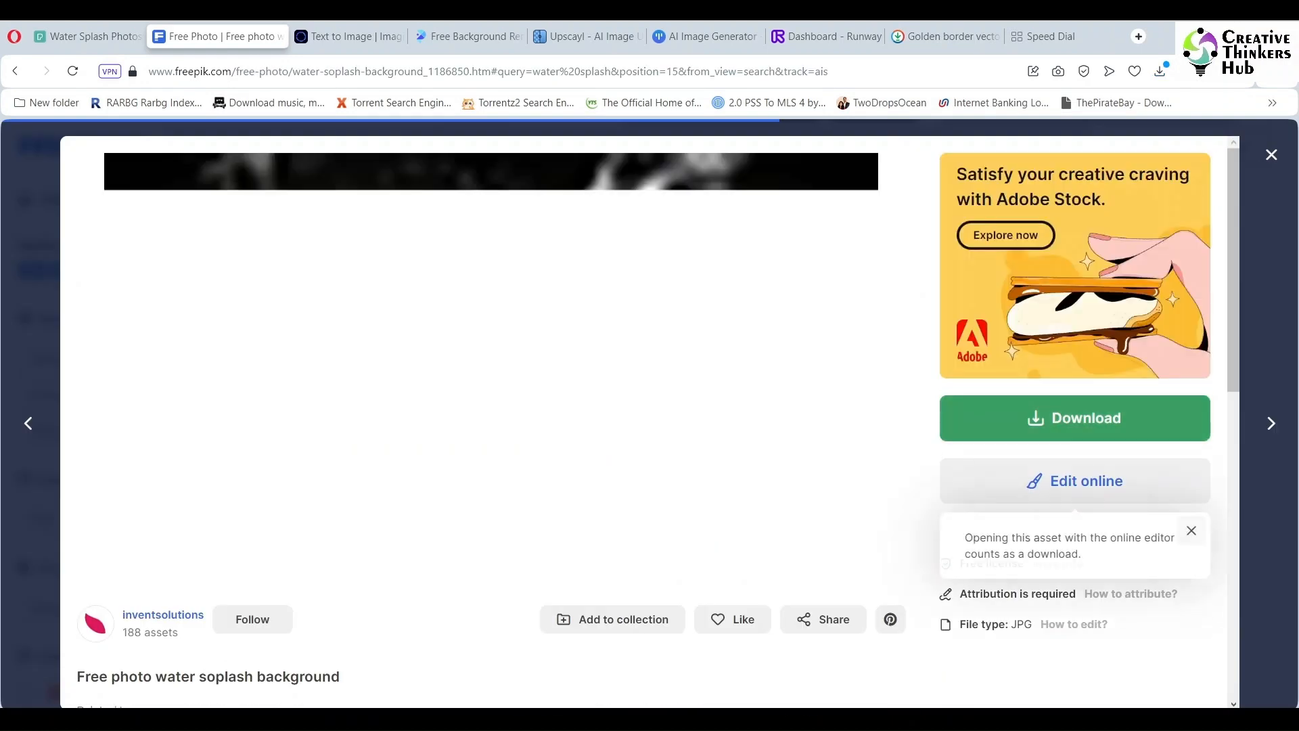
click(1074, 417)
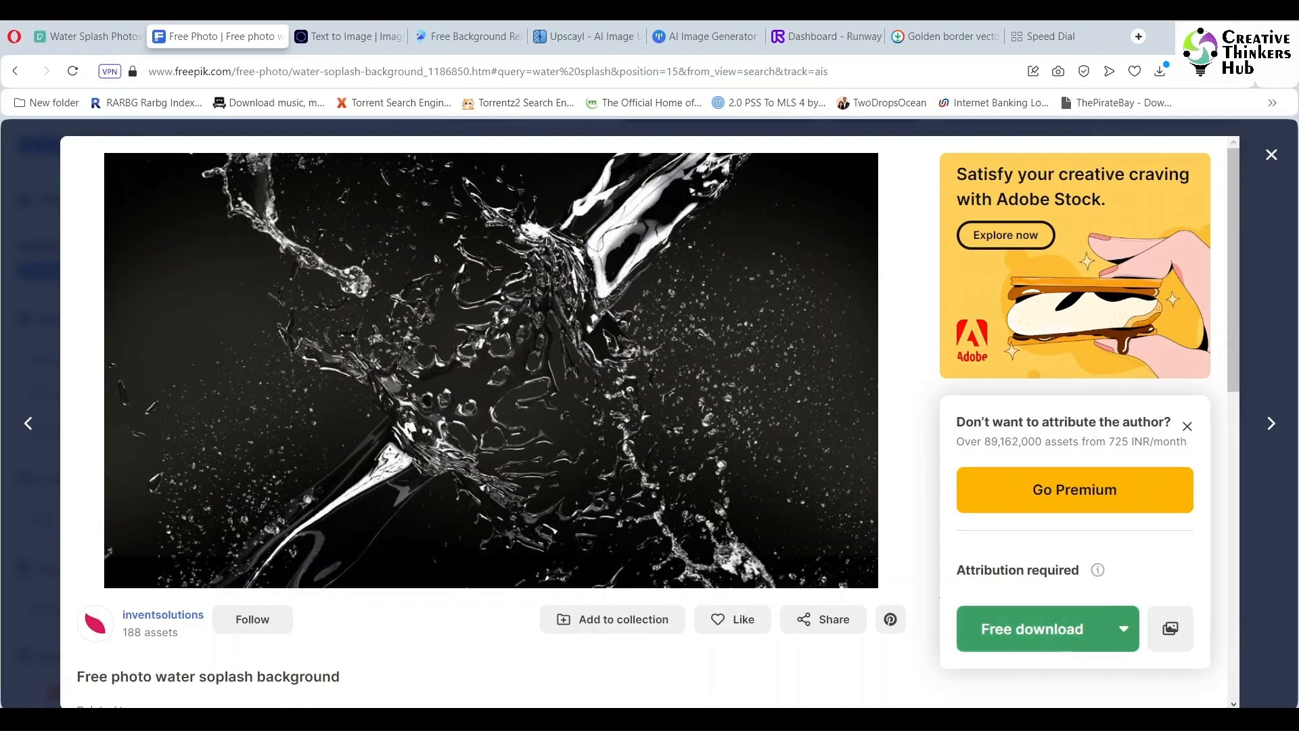
click(1031, 629)
key(Escape)
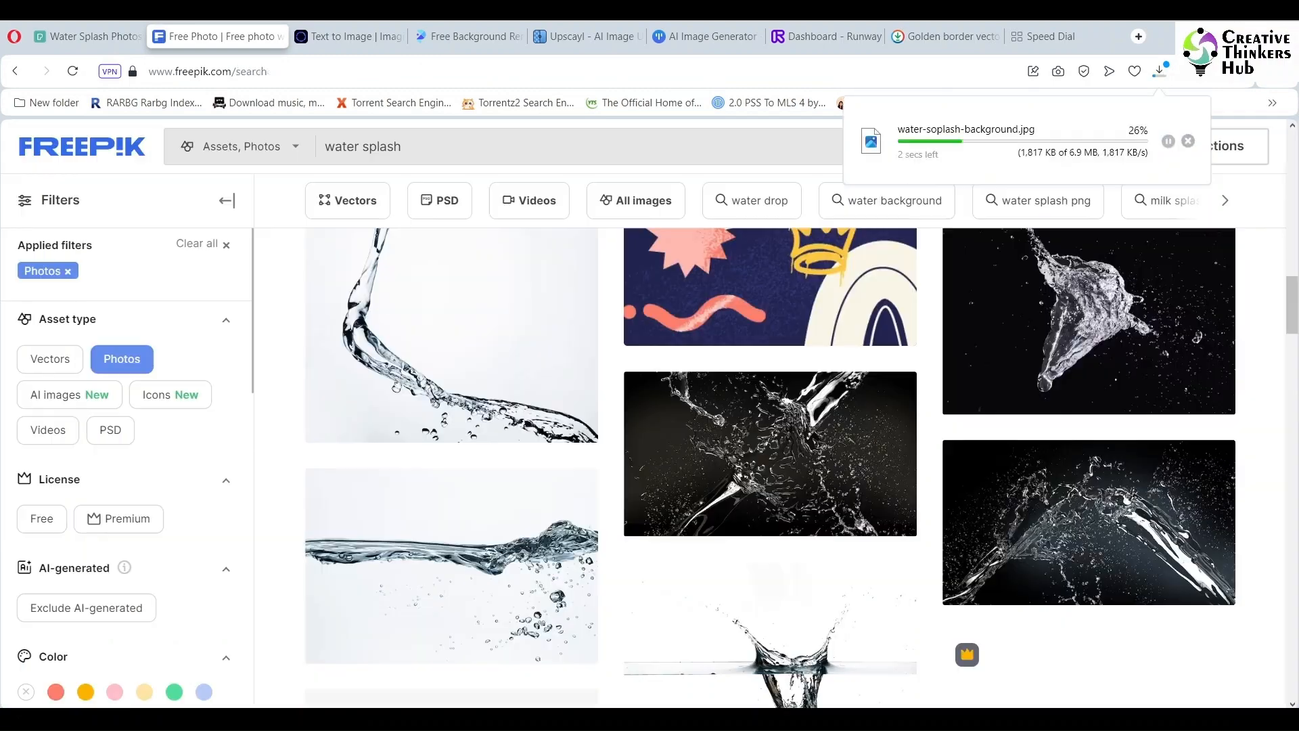
scroll(744, 406, down, 1)
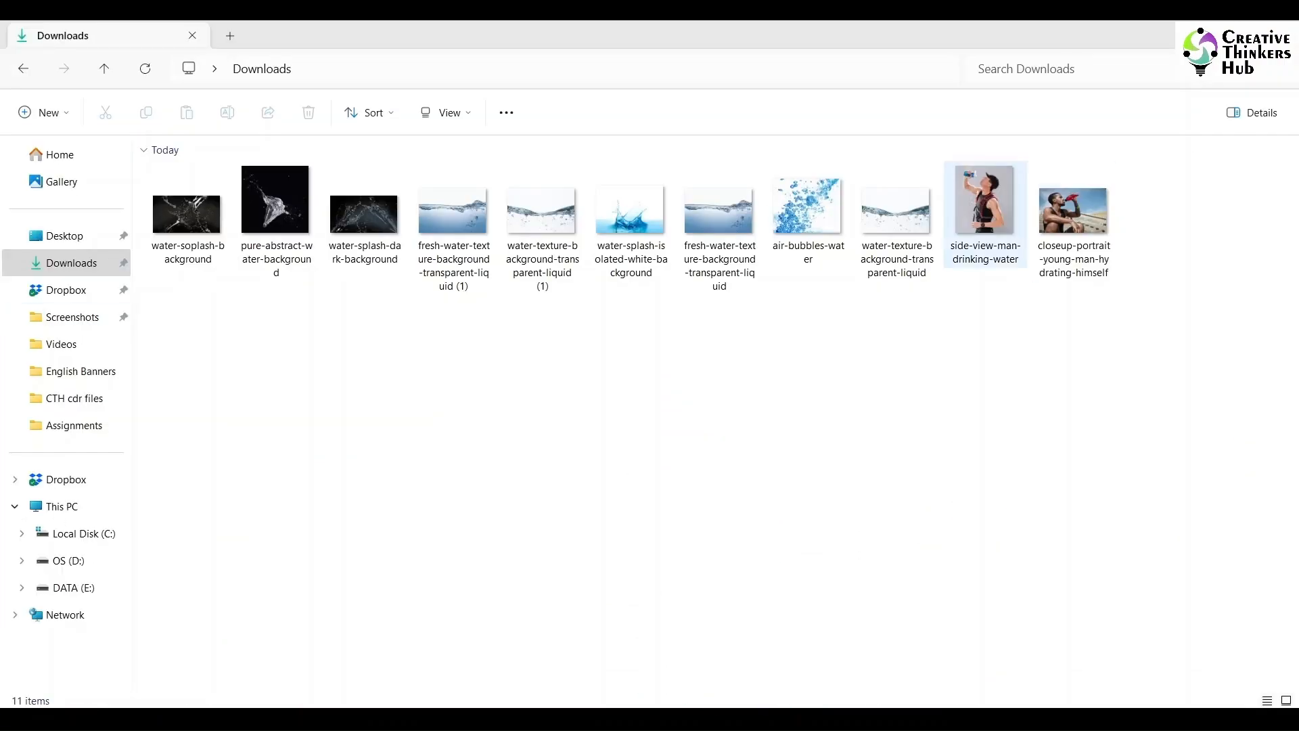
Preview side-view-man-drinking-water.jpg and the neighbouring photo from the Downloads folder, and switch to PicWish in the browser
double_click(984, 203)
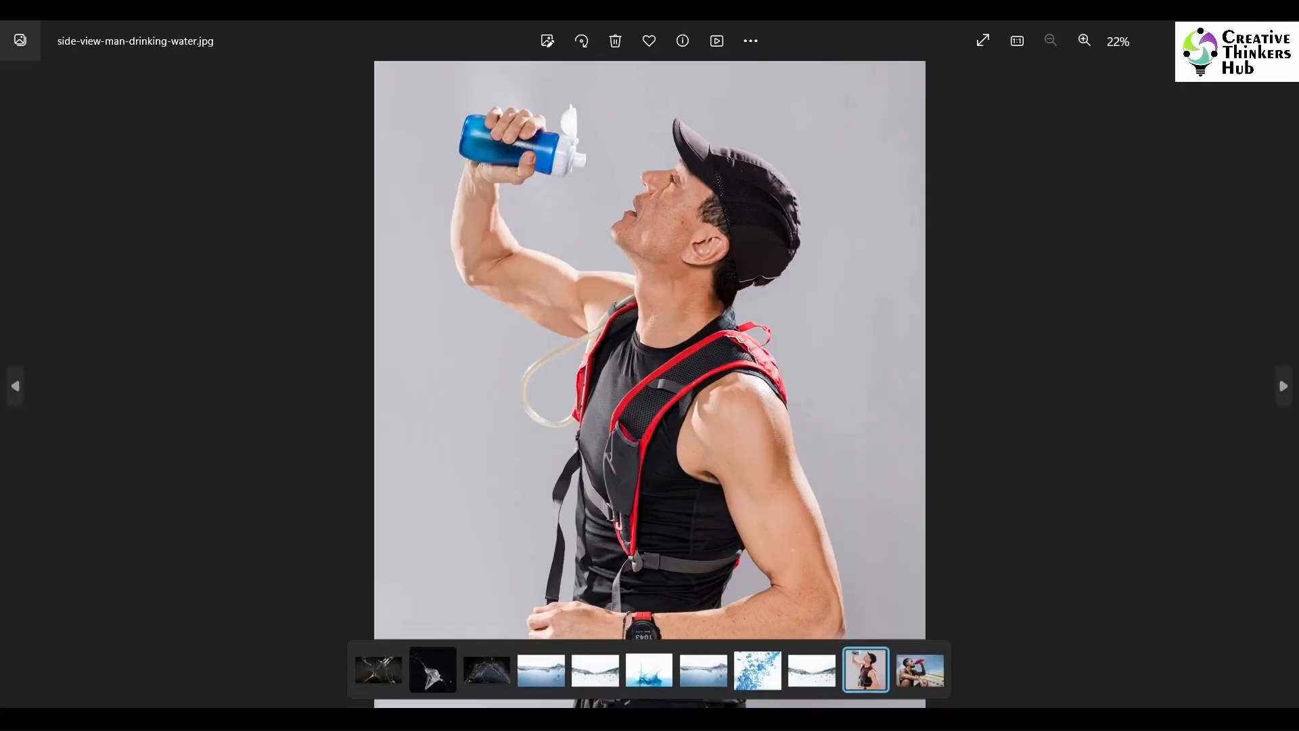
key(Right)
key(Left)
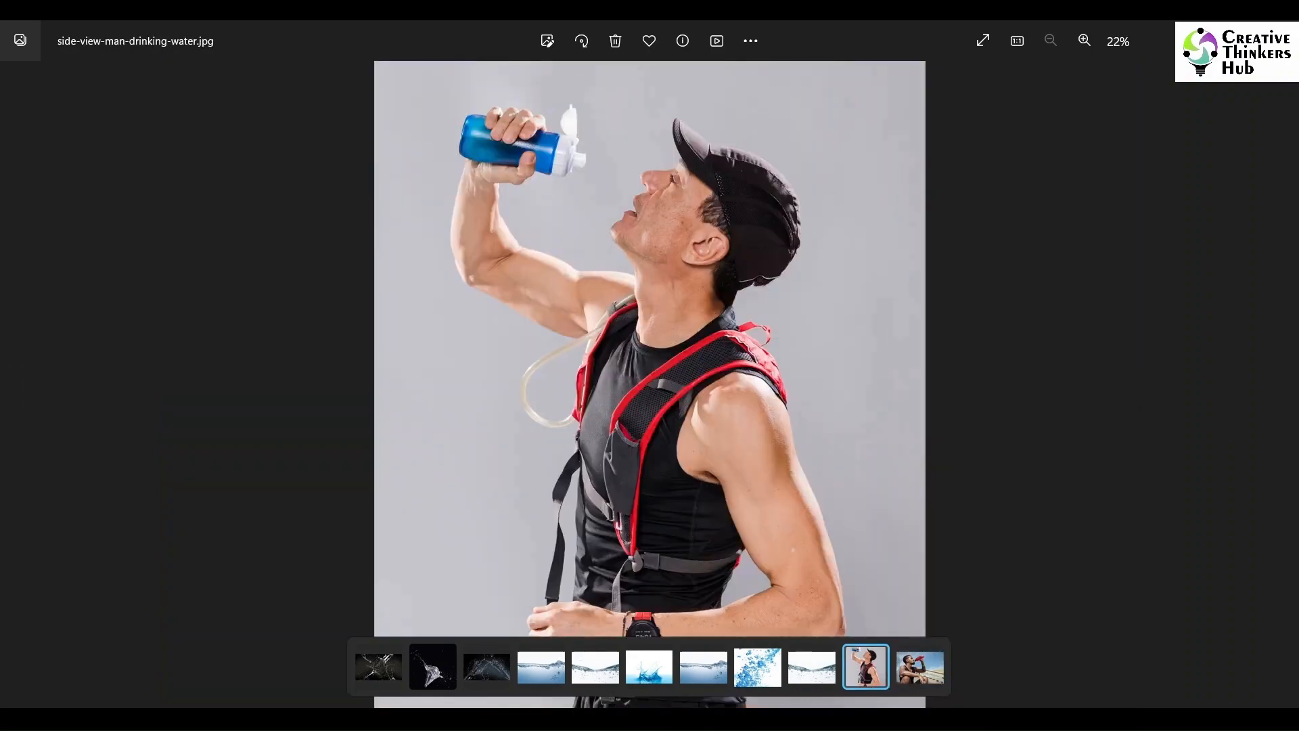
click(1278, 39)
key(alt+Tab)
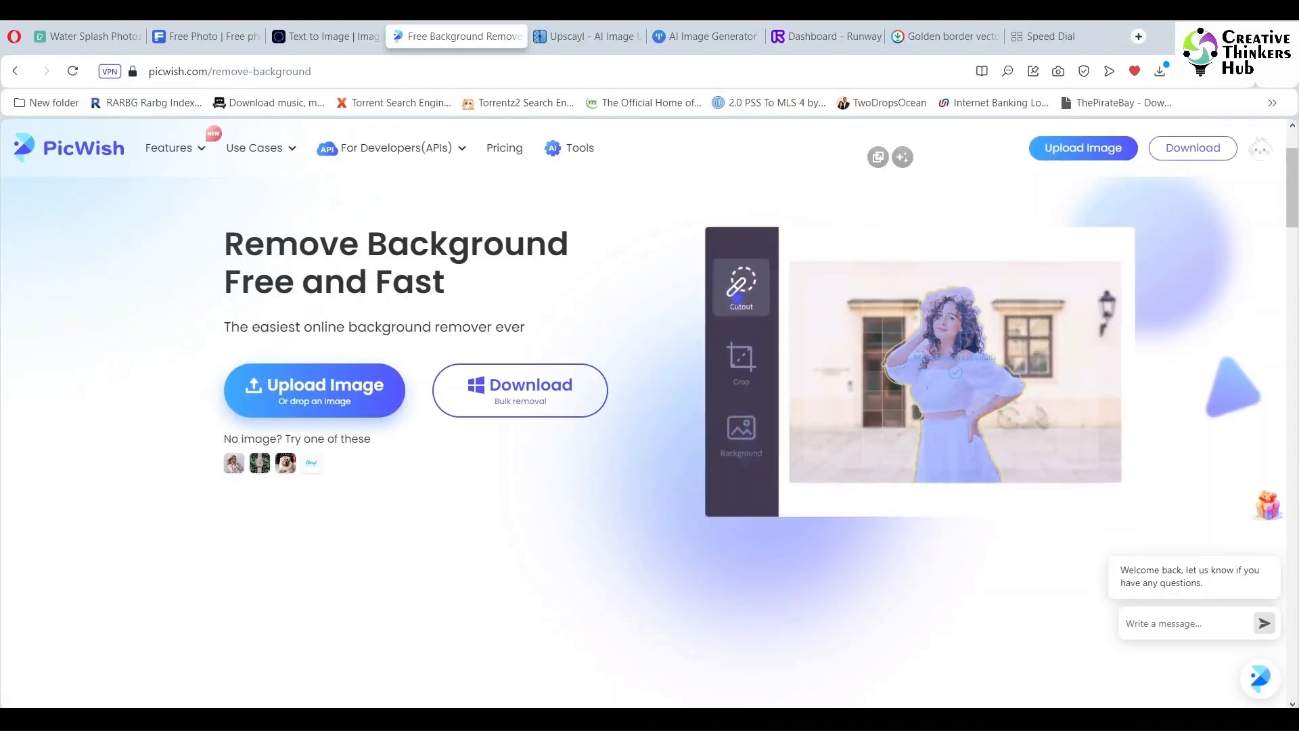
Upload the side-view-man-drinking-water photo from Downloads to the background remover
click(314, 388)
click(396, 542)
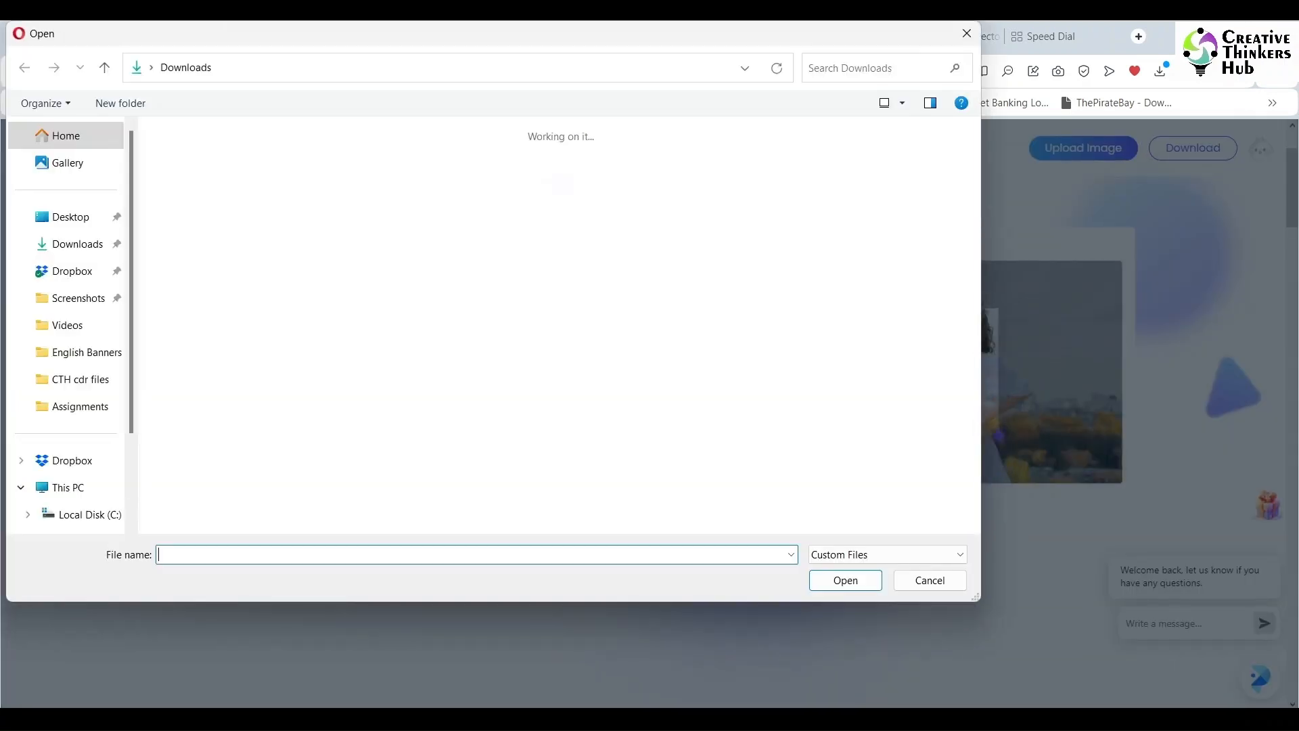
double_click(197, 332)
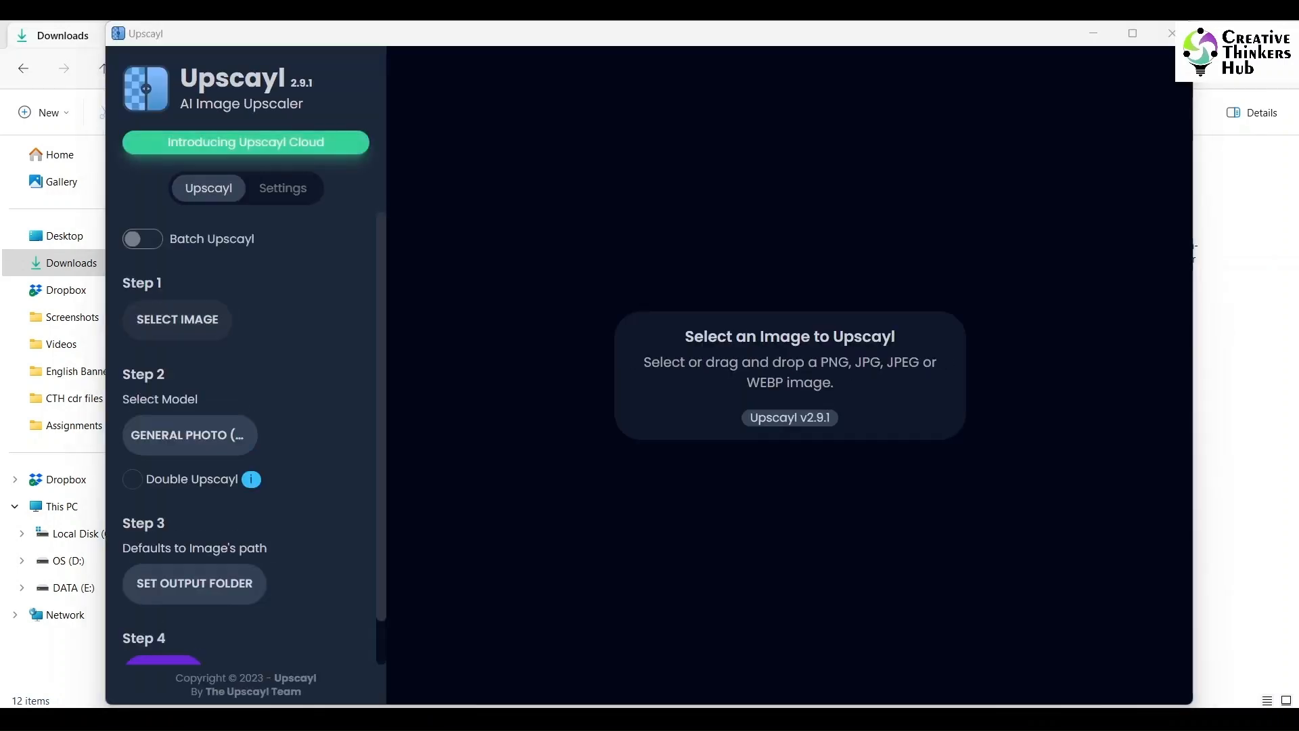
In Upscayl, load the background-free cutout of the drinking man from Downloads and upscale it with the General Photo model
click(177, 318)
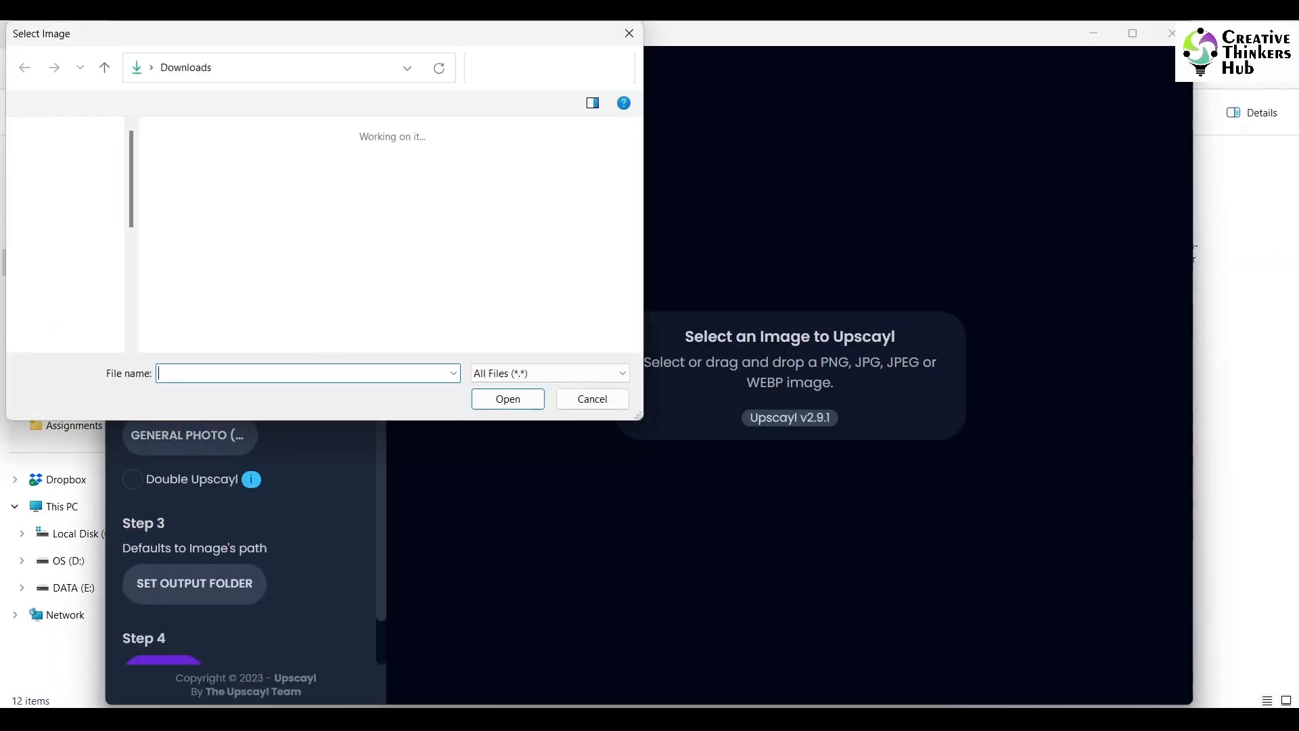
click(197, 197)
click(508, 399)
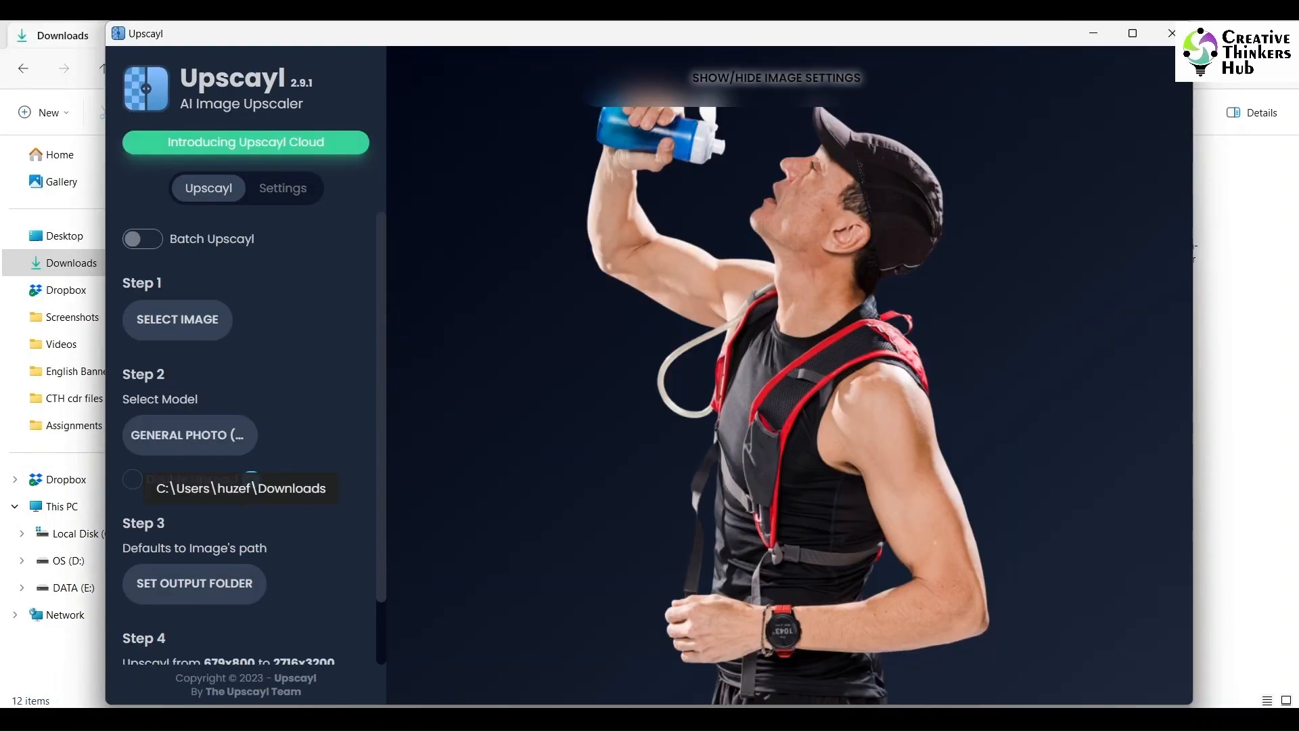
scroll(195, 581, down, 2)
click(163, 626)
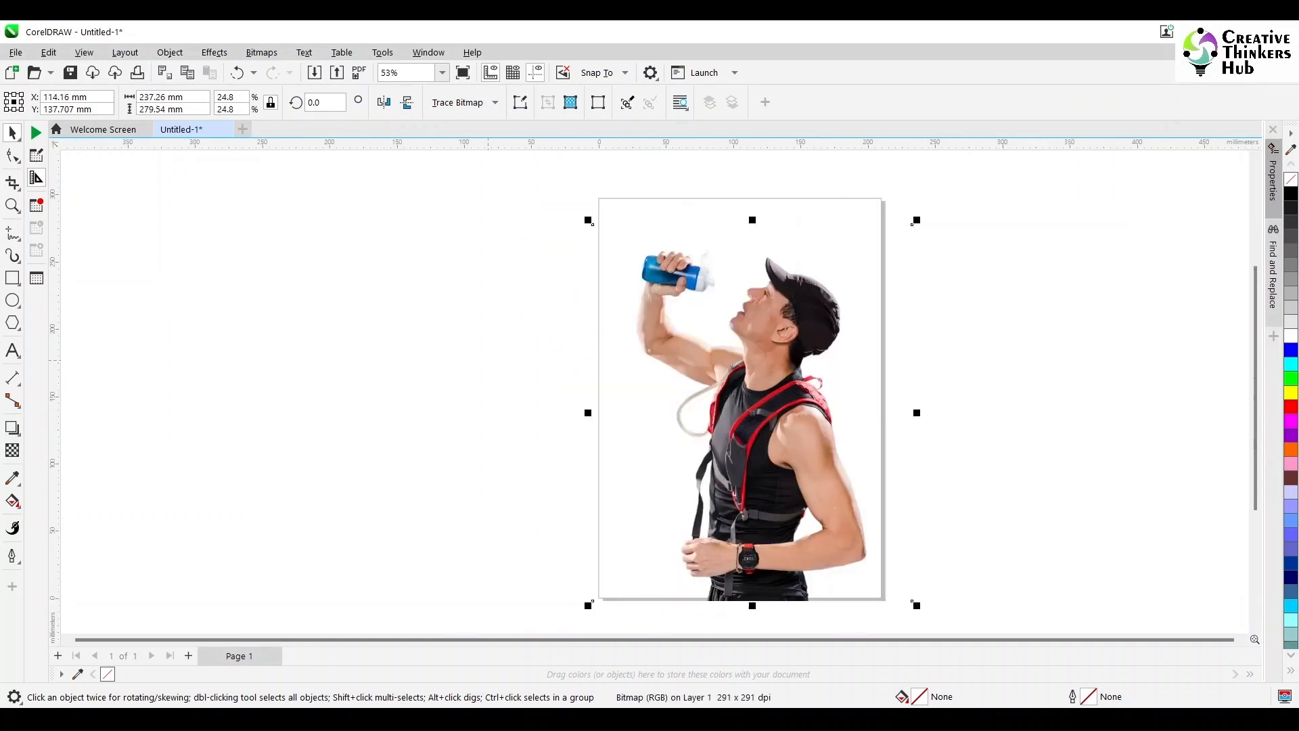
Add a page-sized 210 × 297 mm rectangle behind the man and fill it with a light cyan shade
click(487, 358)
double_click(12, 278)
click(1291, 364)
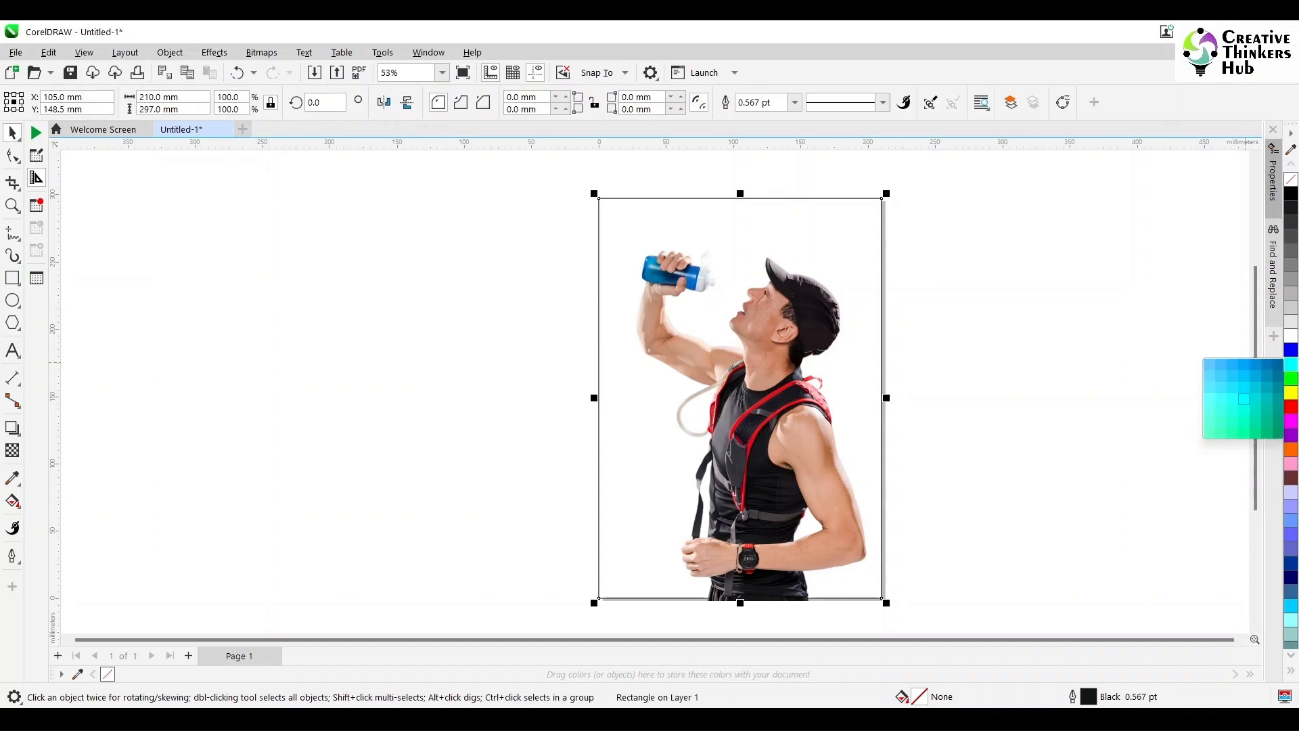
click(1219, 383)
key(Escape)
Crop the man's bitmap to an area about 179 × 270 mm, keeping the raised bottle and both arms inside
click(778, 412)
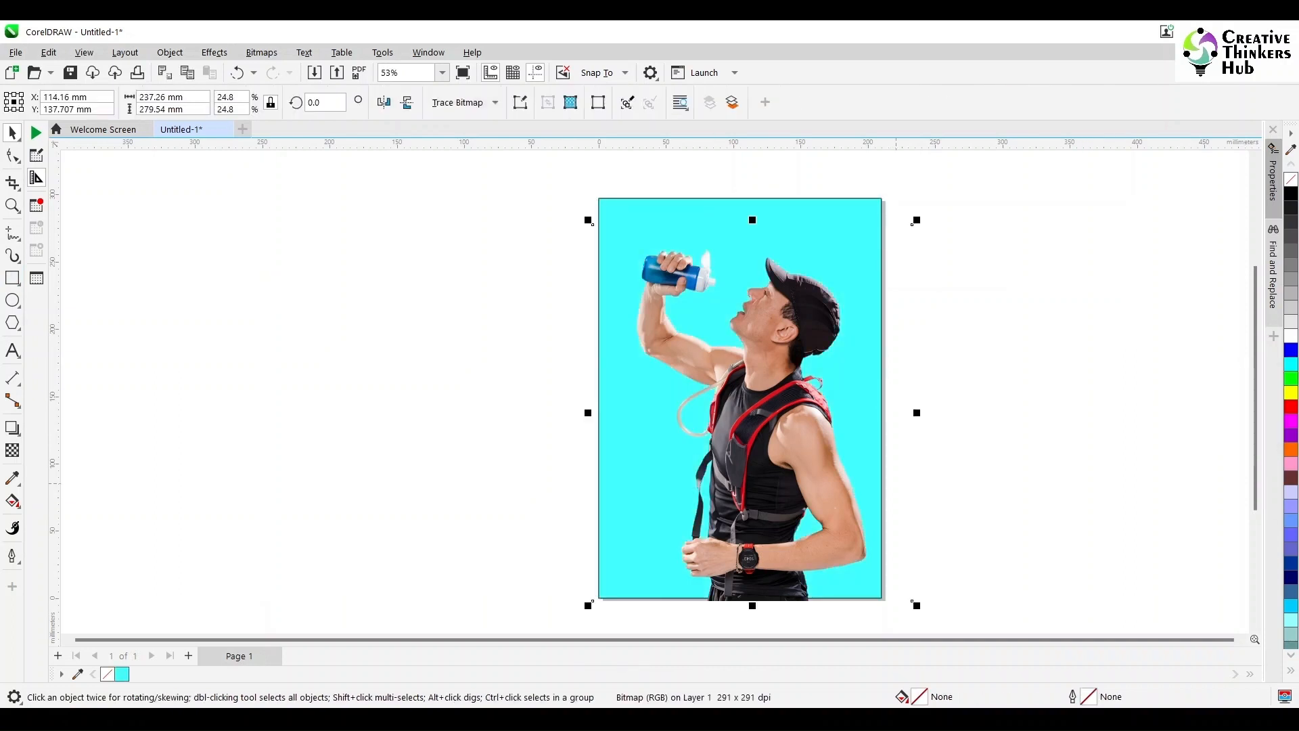
click(170, 52)
click(12, 183)
click(12, 182)
drag(839, 234, 632, 600)
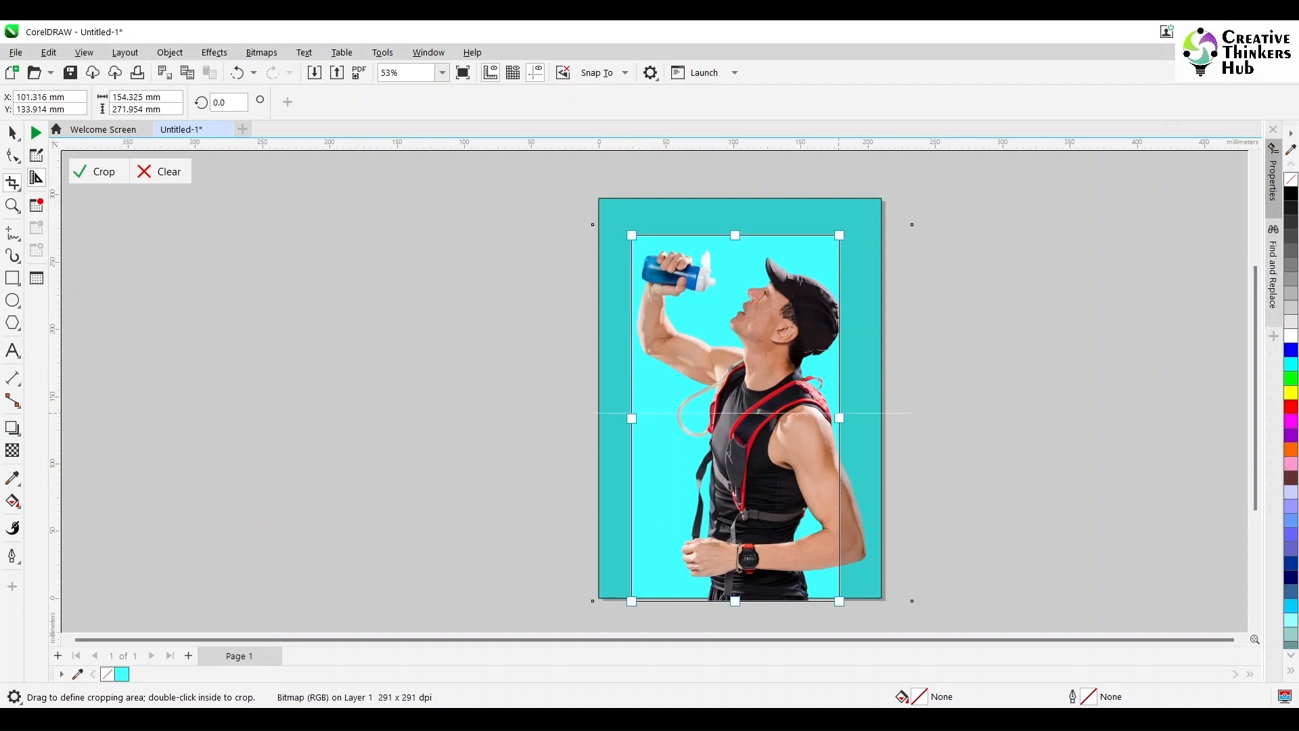
drag(838, 412, 870, 412)
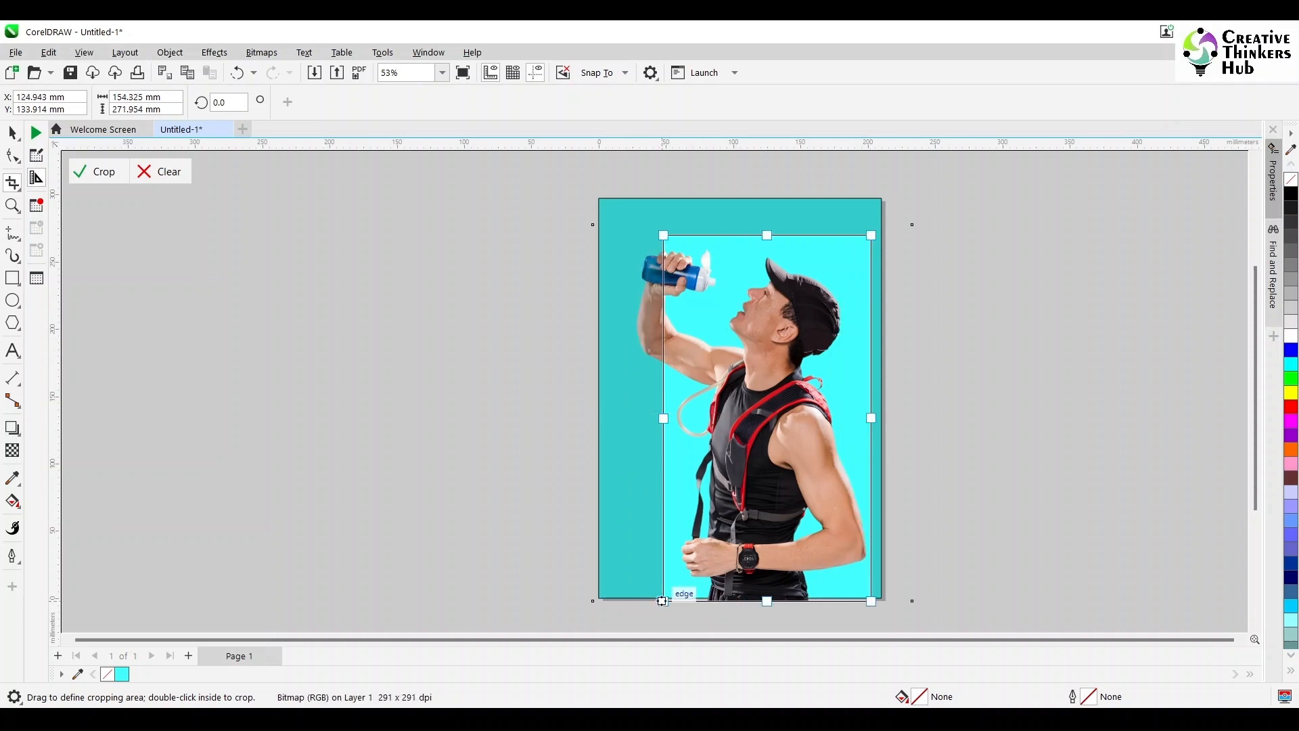
drag(661, 600, 629, 597)
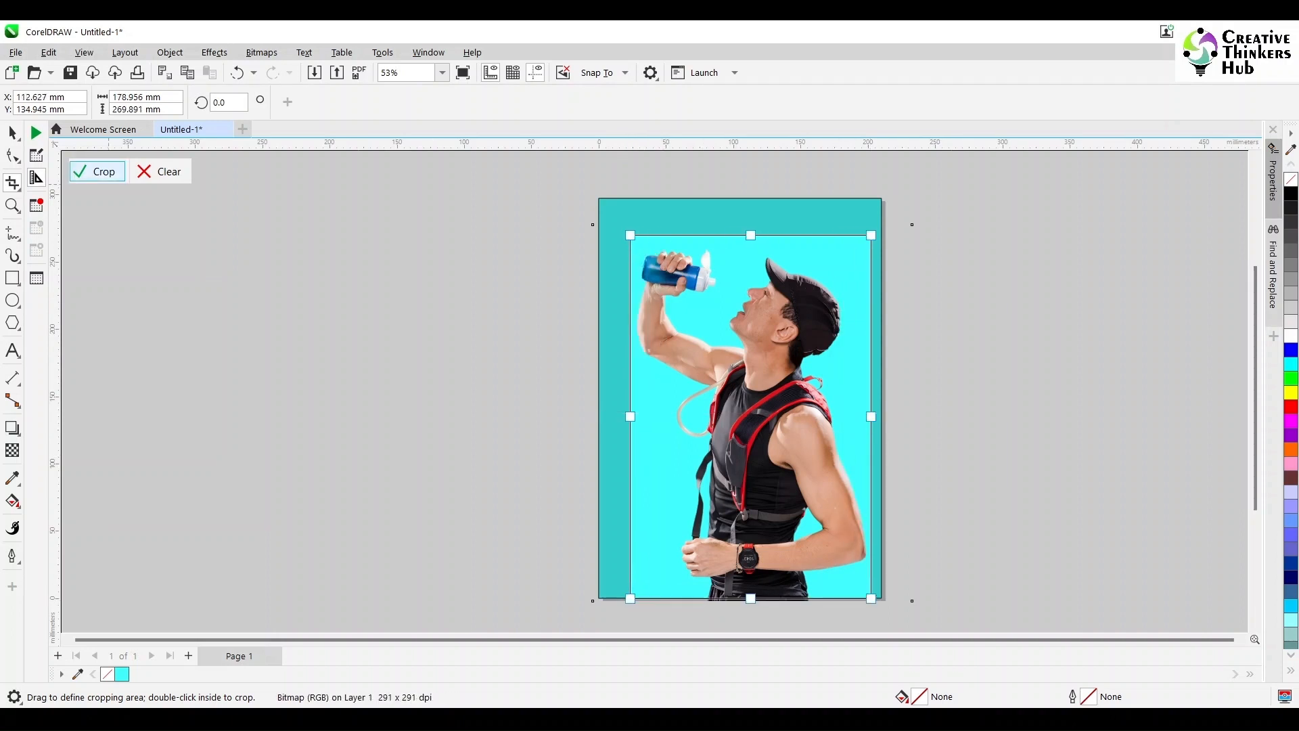
click(106, 173)
Open the cropped man's bitmap for editing in PHOTO-PAINT and choose the Eraser tool
key(space)
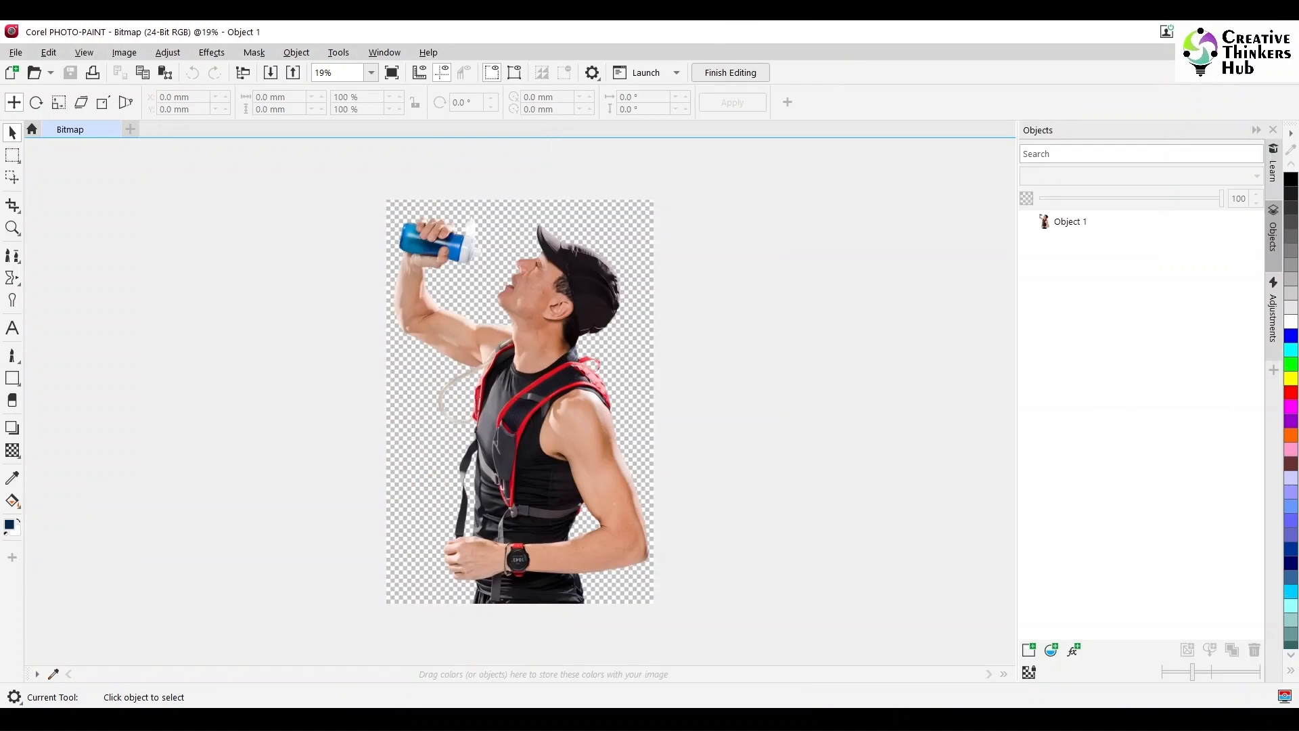
click(12, 400)
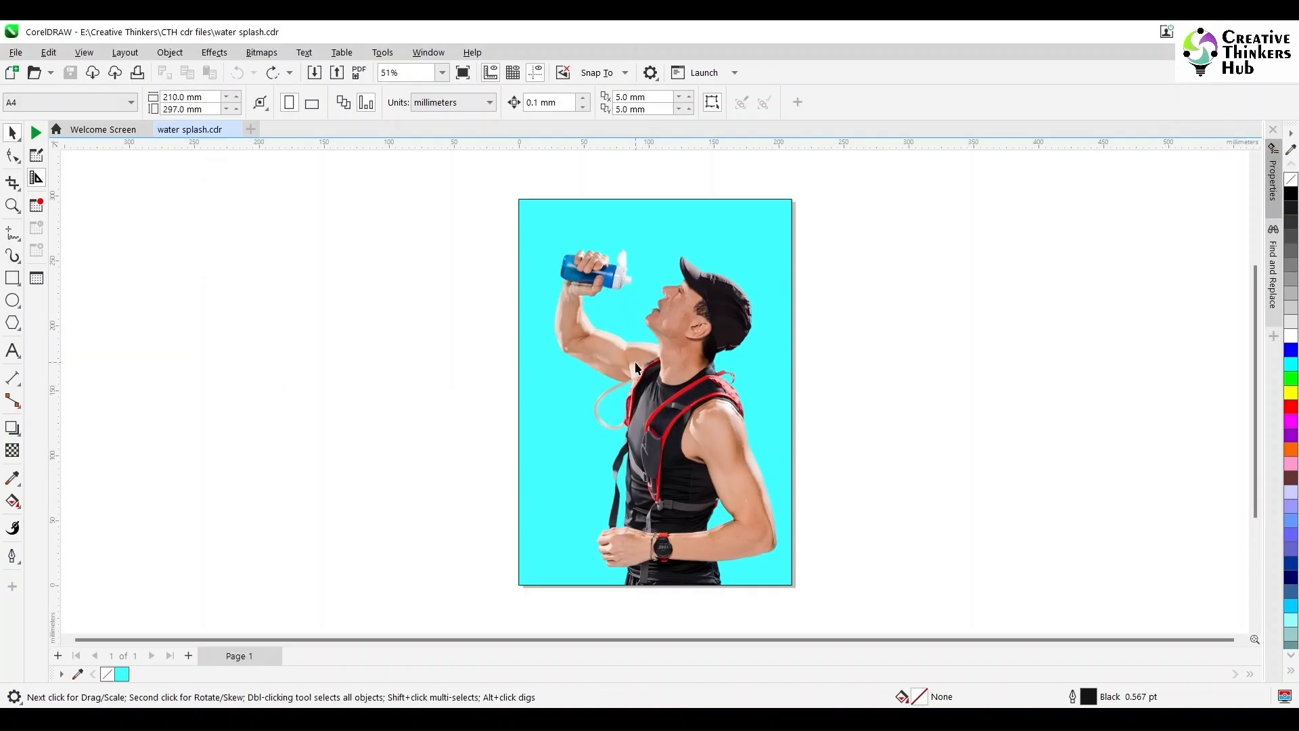
Set the nudge distance to 100 mm and nudge the isolated arms bitmap left off the man
text(00)
key(Return)
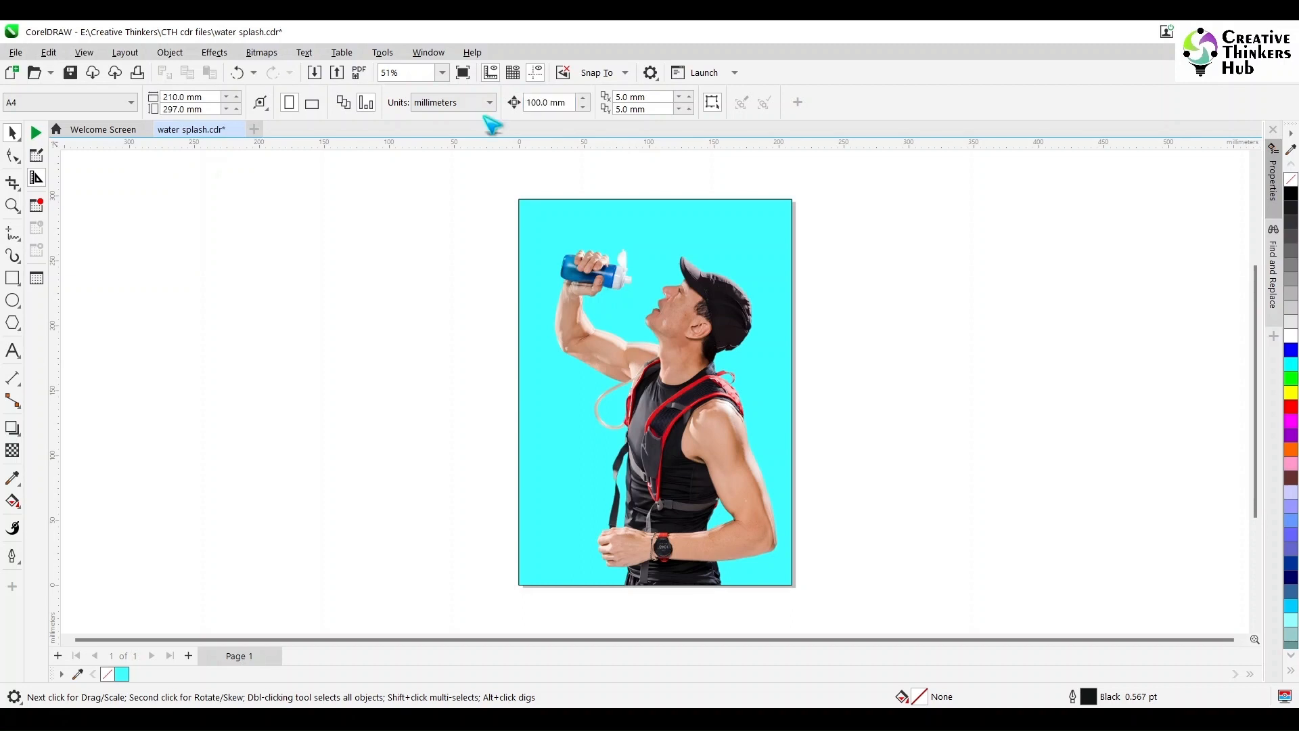
click(623, 358)
key(Left)
key(F4)
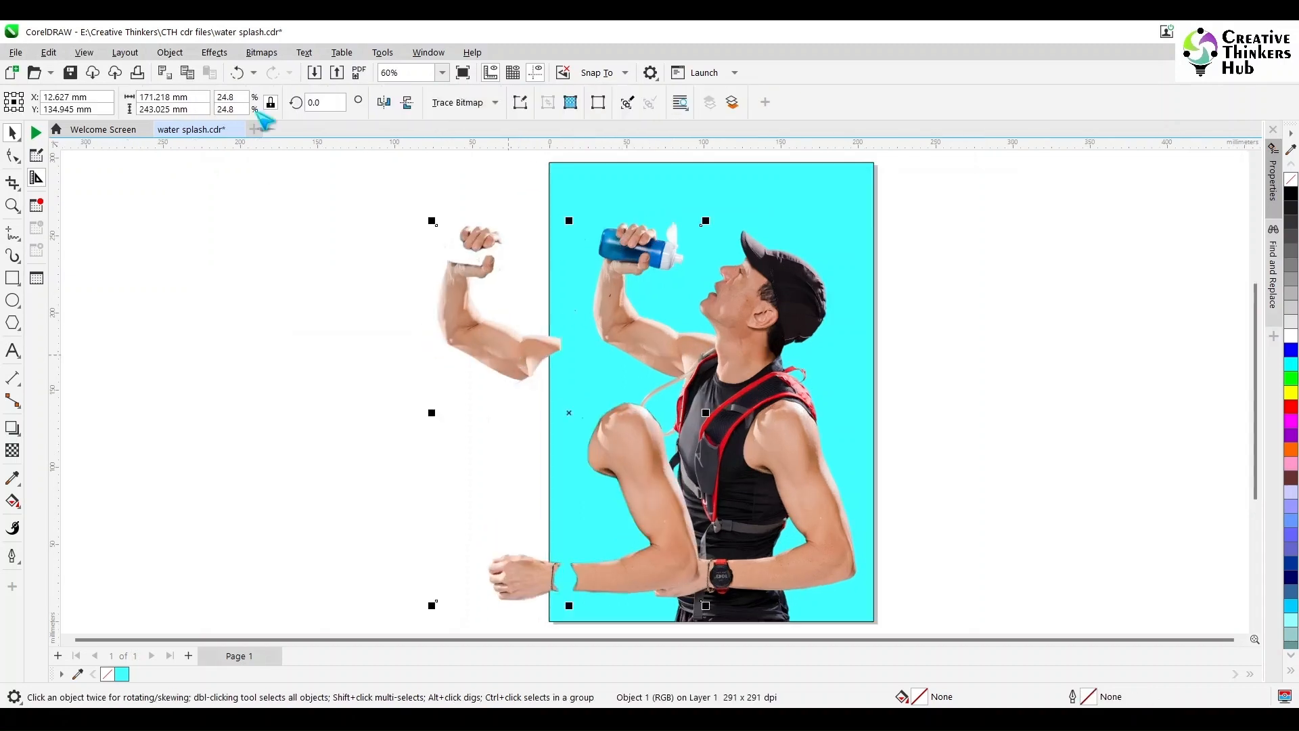
Convert the isolated arms to a 300 dpi Grayscale (8-bit) bitmap with anti-aliasing and a transparent background
click(263, 54)
click(278, 75)
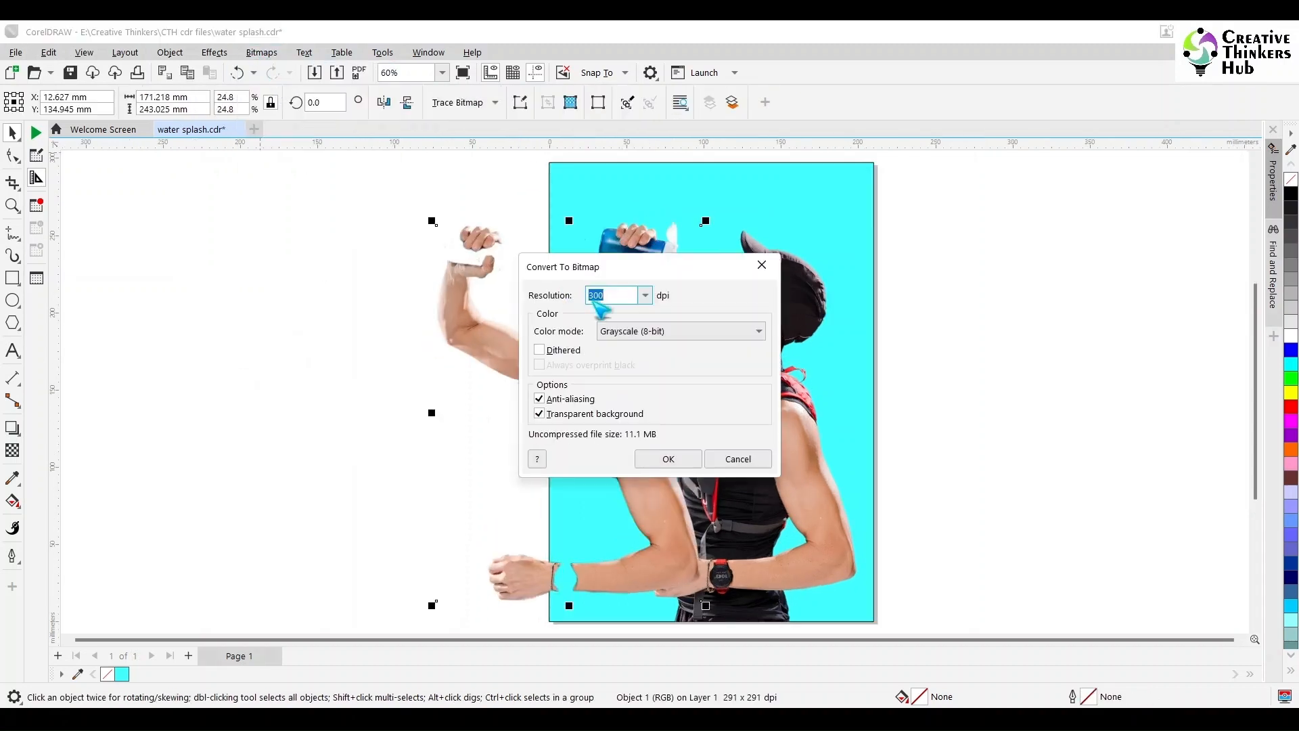
click(686, 333)
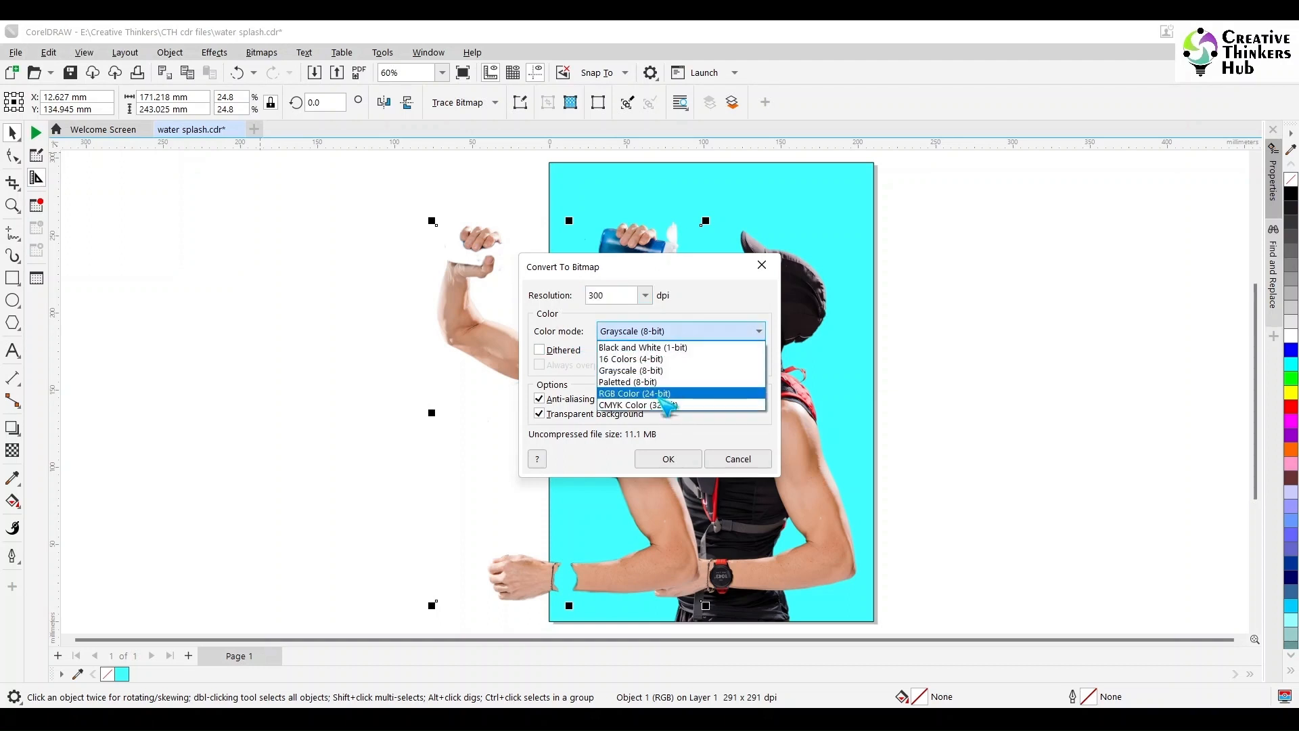
click(667, 371)
click(670, 459)
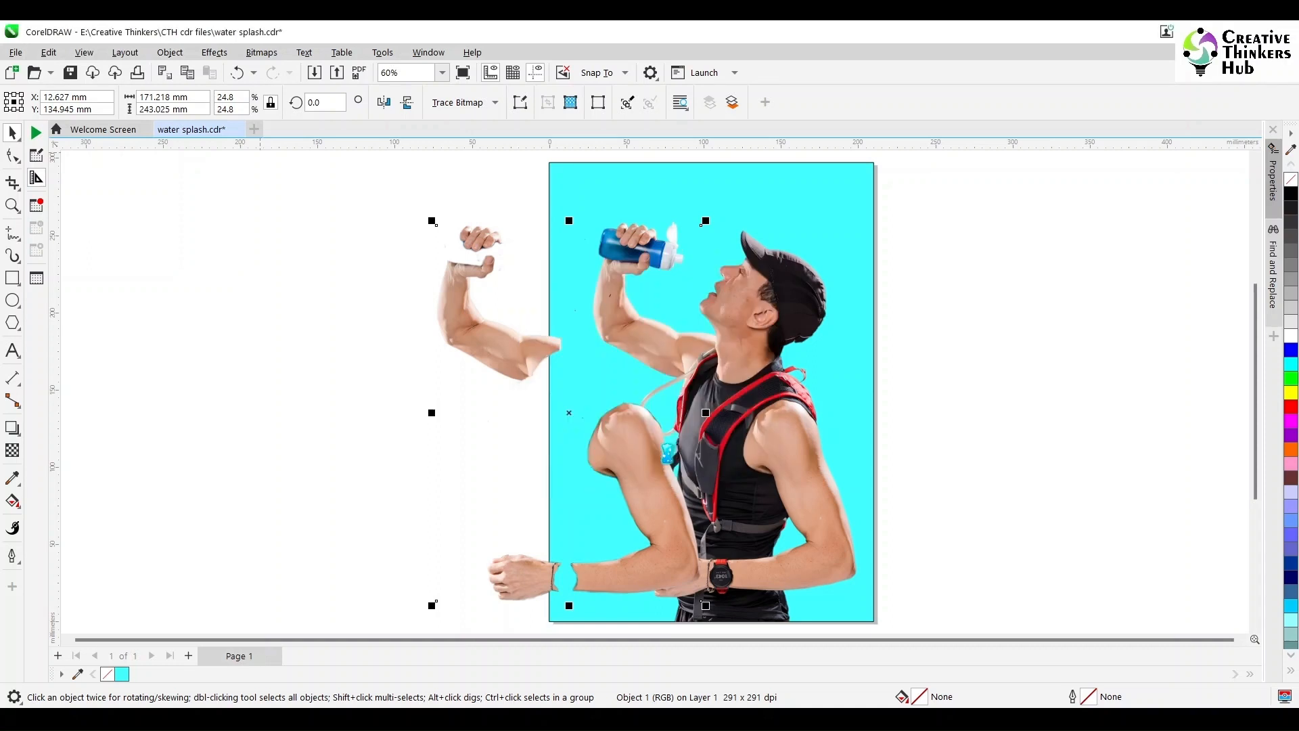
Duplicate the grayscale arms bitmap into the empty area to the left of the original
key(shift+F4)
drag(601, 502, 355, 502)
right_click(355, 502)
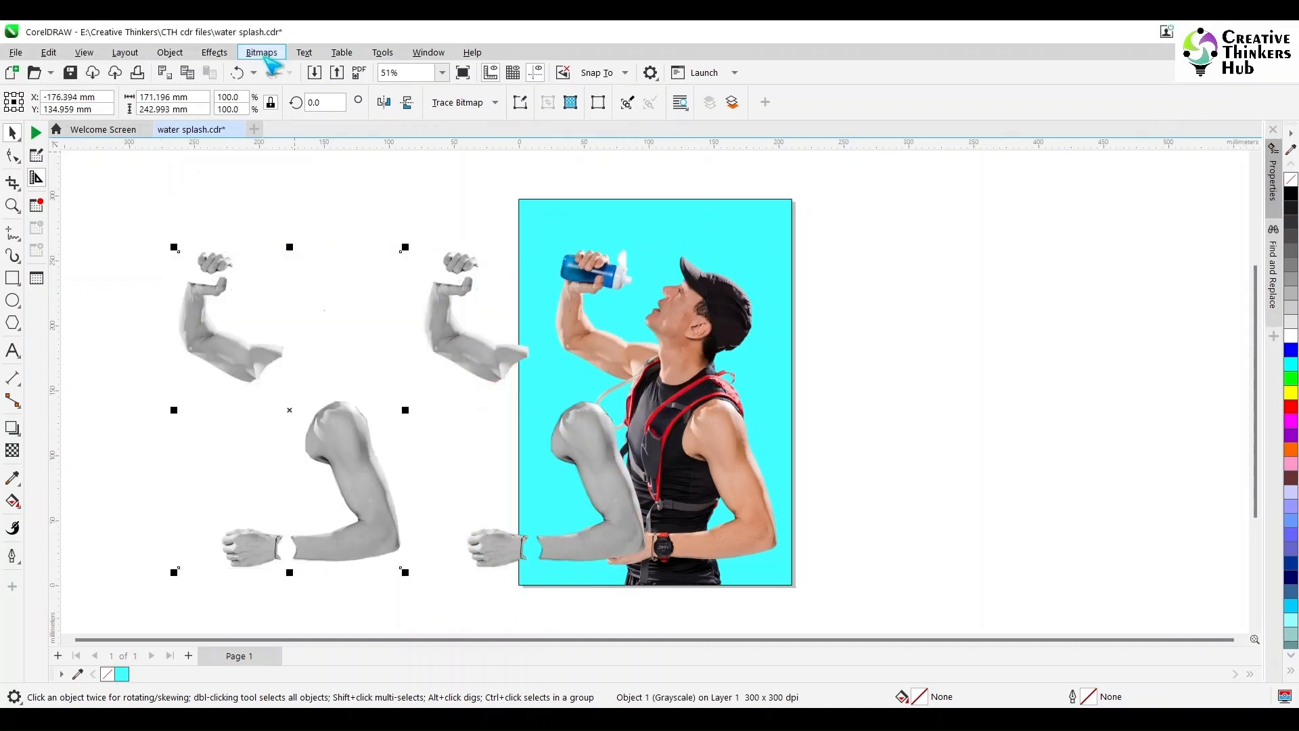
Darken the duplicated grayscale arms by setting the Levels midtones to 0.81
click(261, 52)
mouse_move(215, 52)
mouse_move(264, 111)
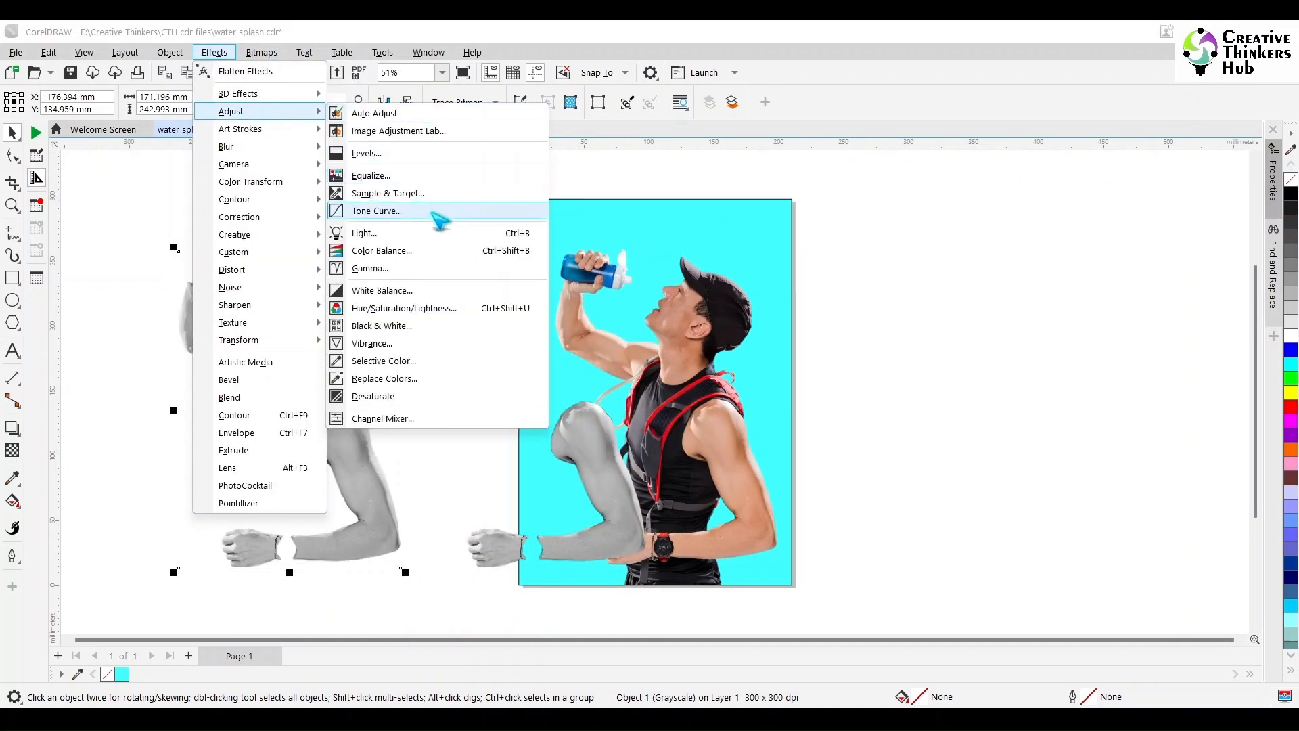
click(429, 154)
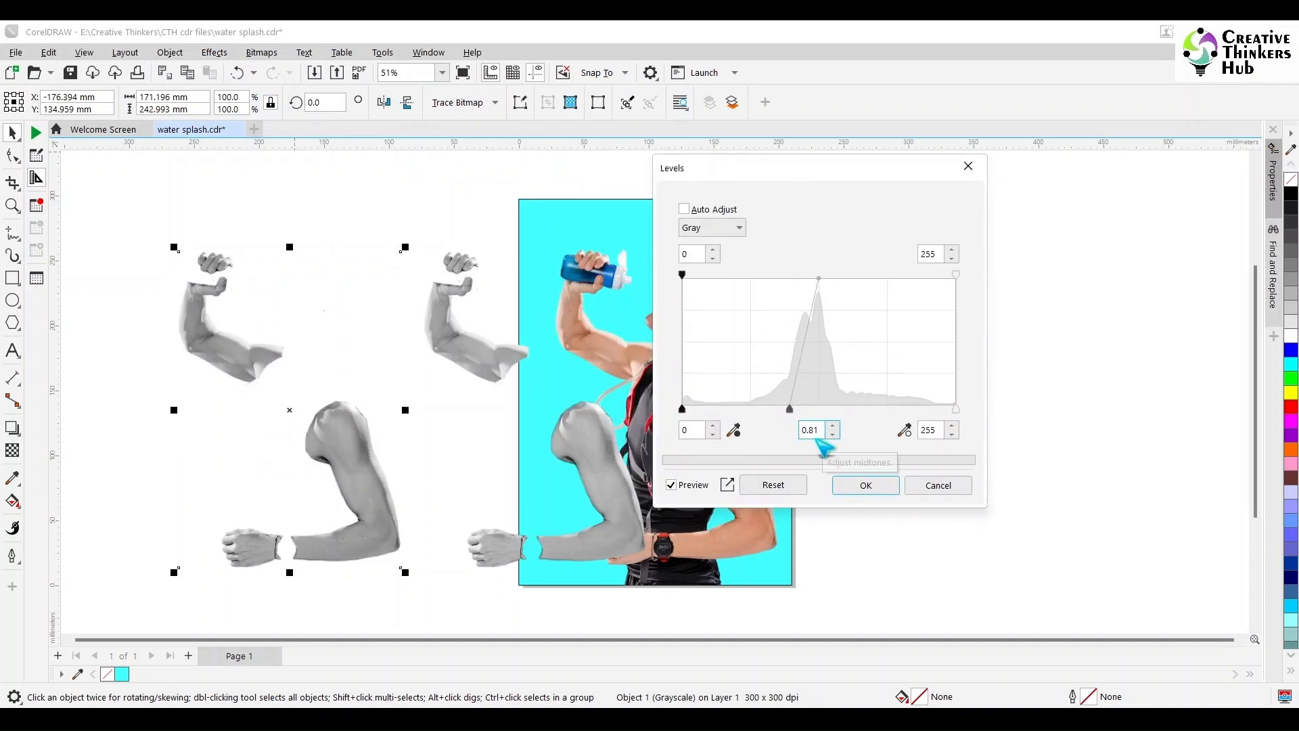
click(866, 485)
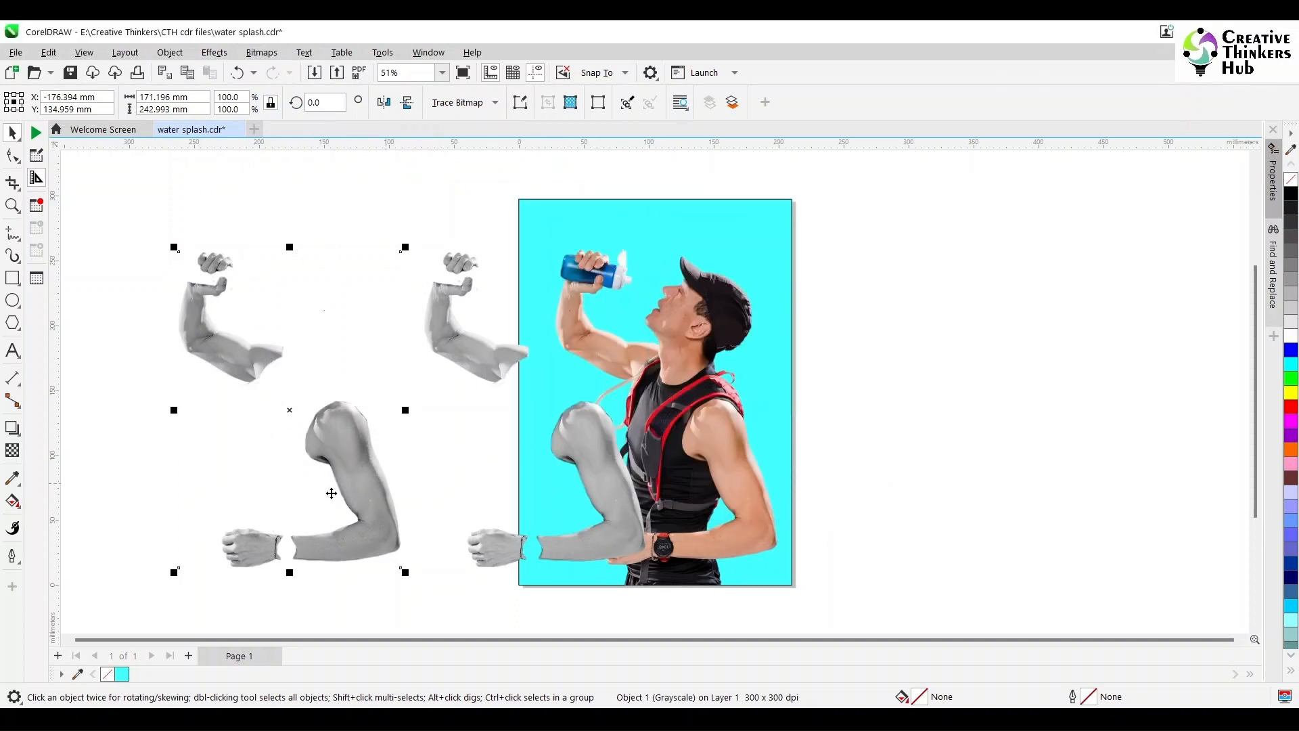
Set the transparency merge mode of the duplicated grayscale arms to Overlay
click(12, 450)
click(207, 103)
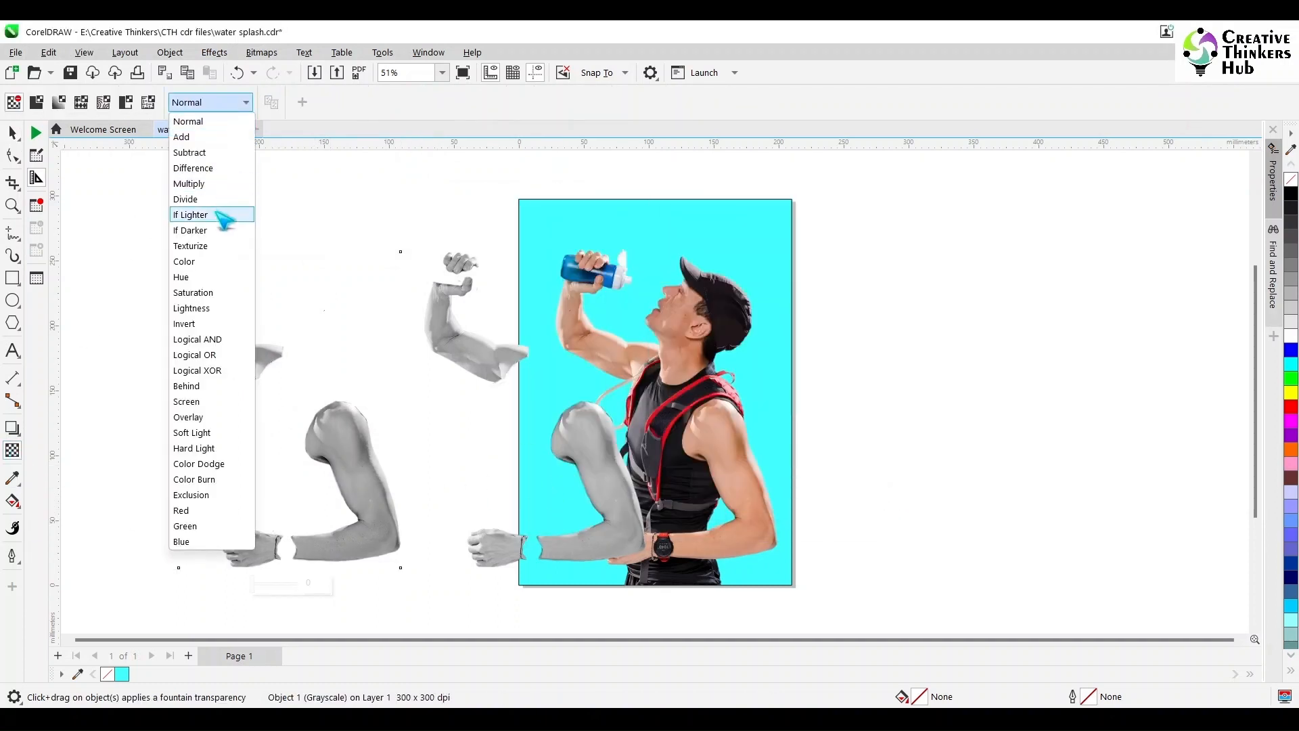
click(218, 419)
key(space)
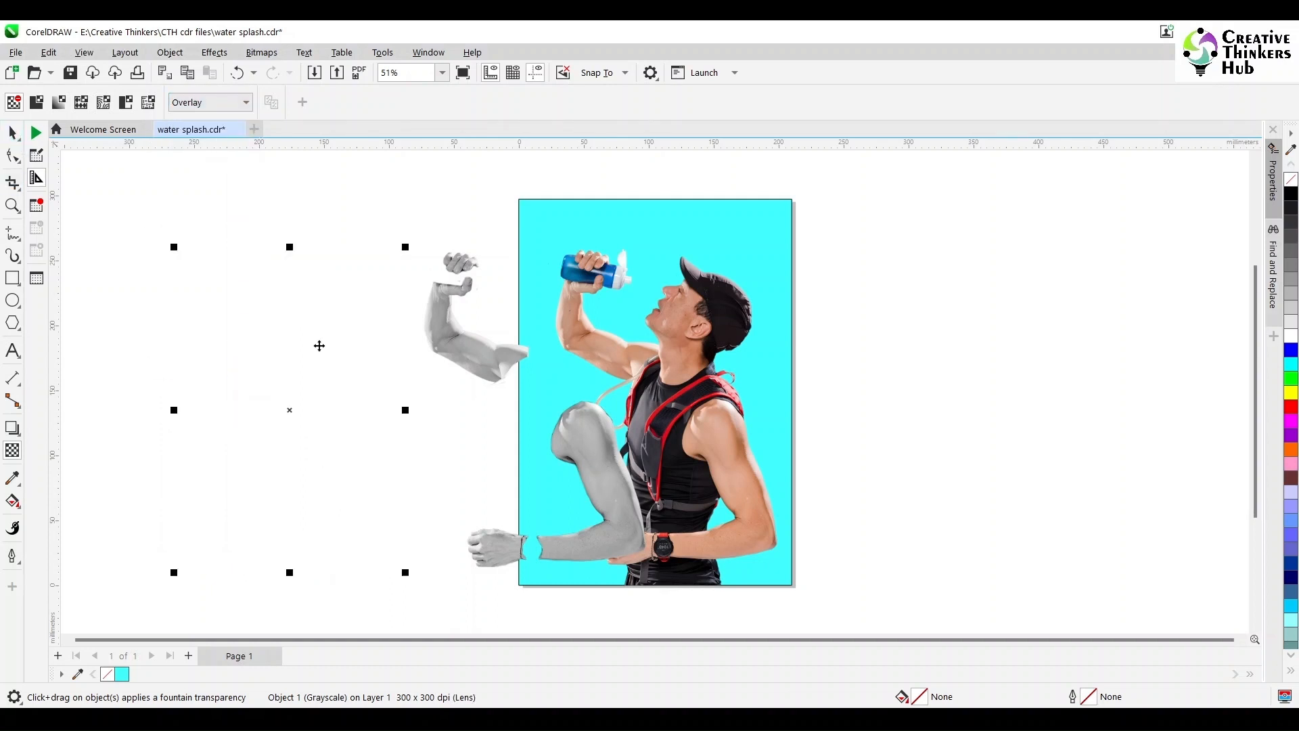
Move the Overlay arms onto the page and align them with the man's bitmap so they cover his arms
drag(291, 416, 645, 417)
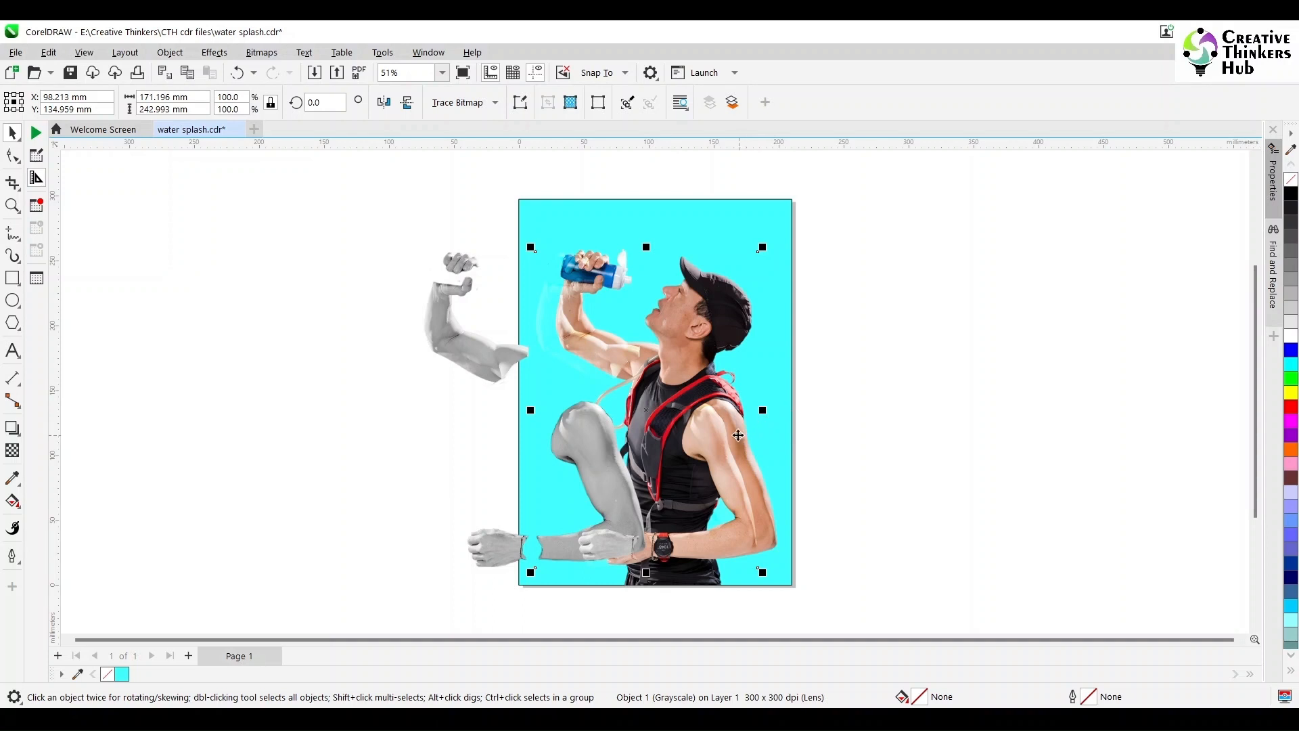
drag(625, 356, 564, 356)
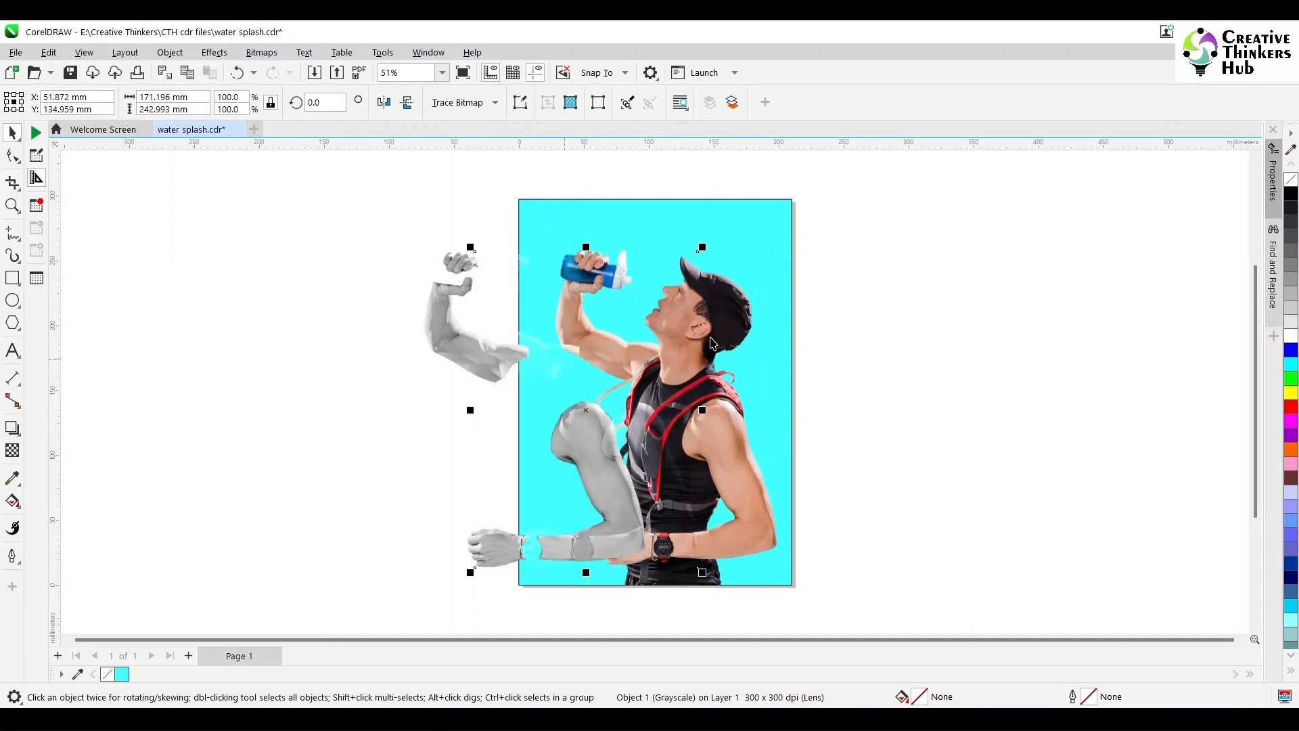
shift+click(717, 338)
key(r)
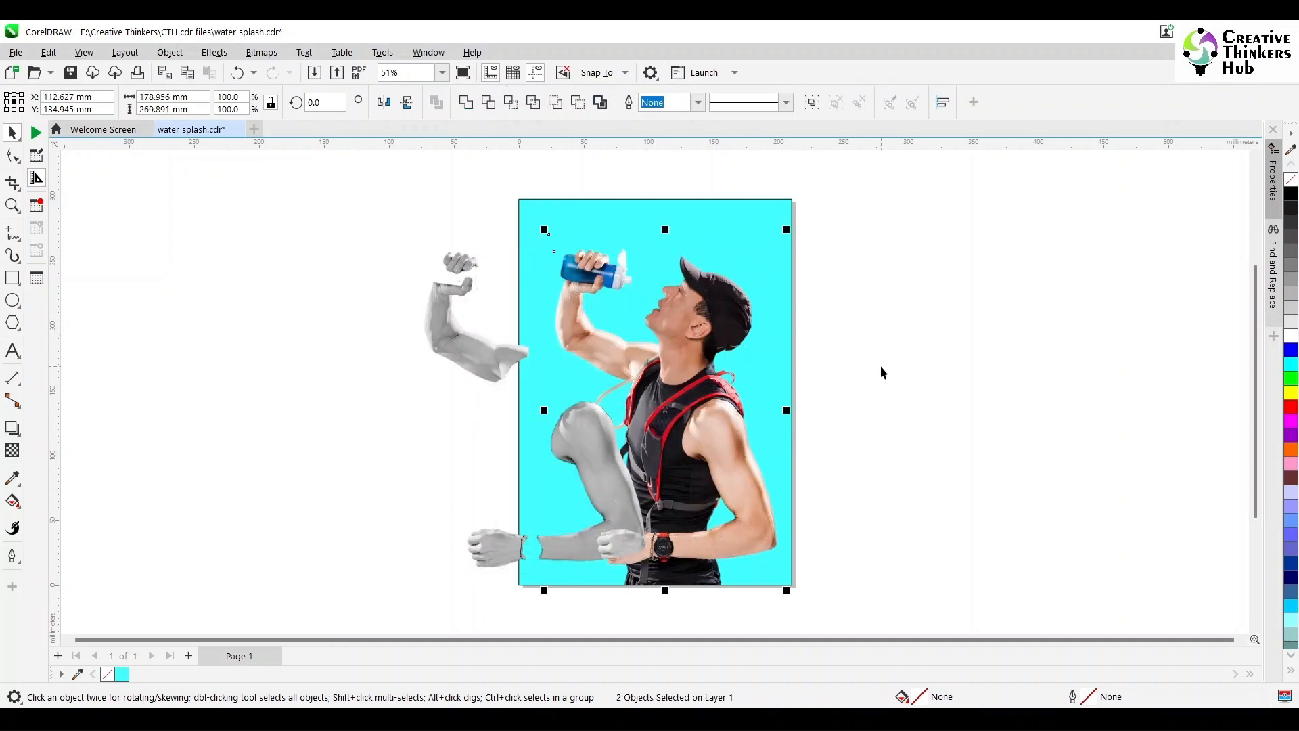
click(879, 365)
Nudge the Overlay arms 100 mm right off the man and move the plain grayscale arms left of the page
click(614, 355)
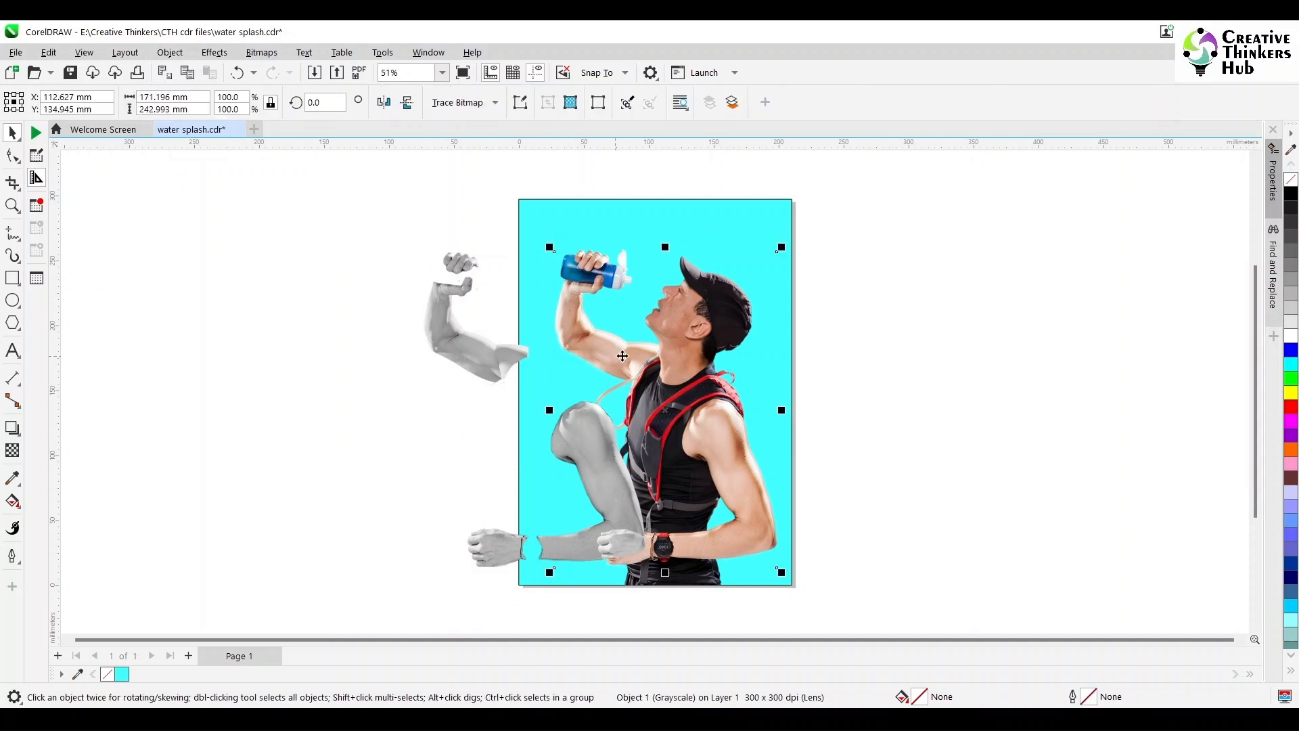
key(Left)
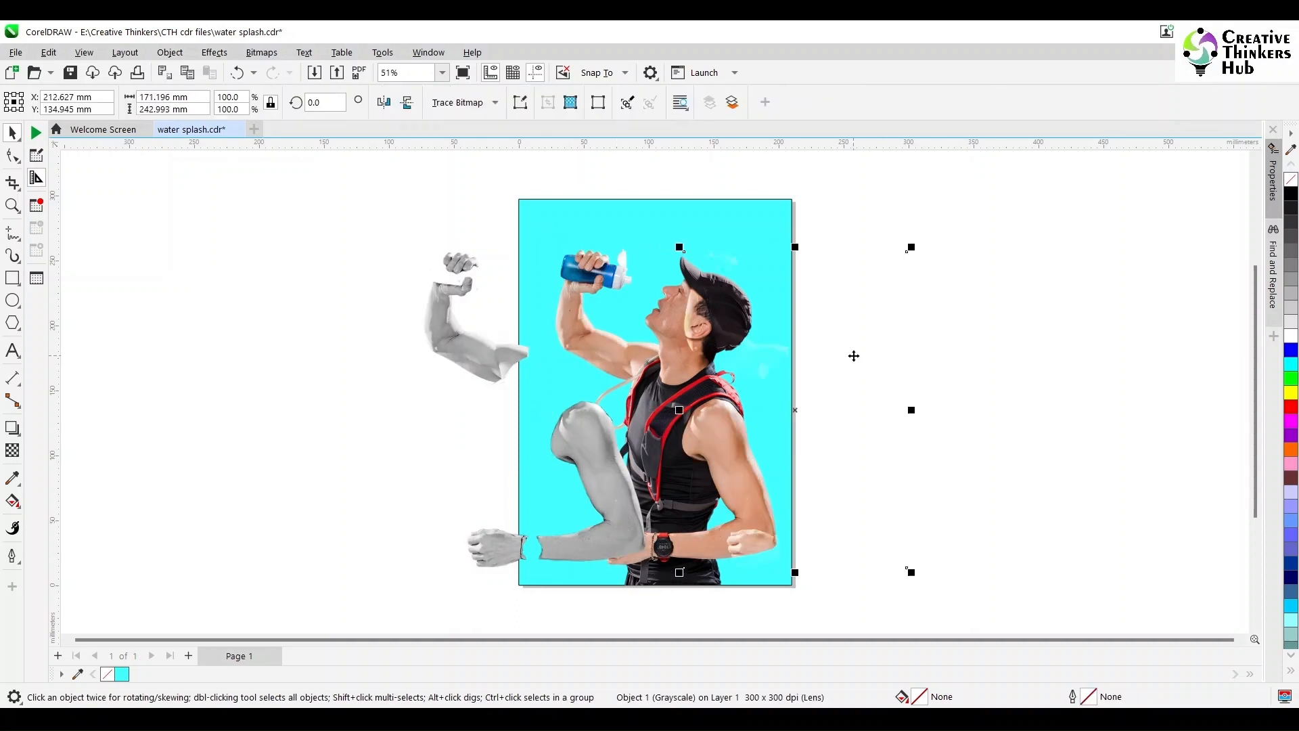
click(963, 361)
click(592, 352)
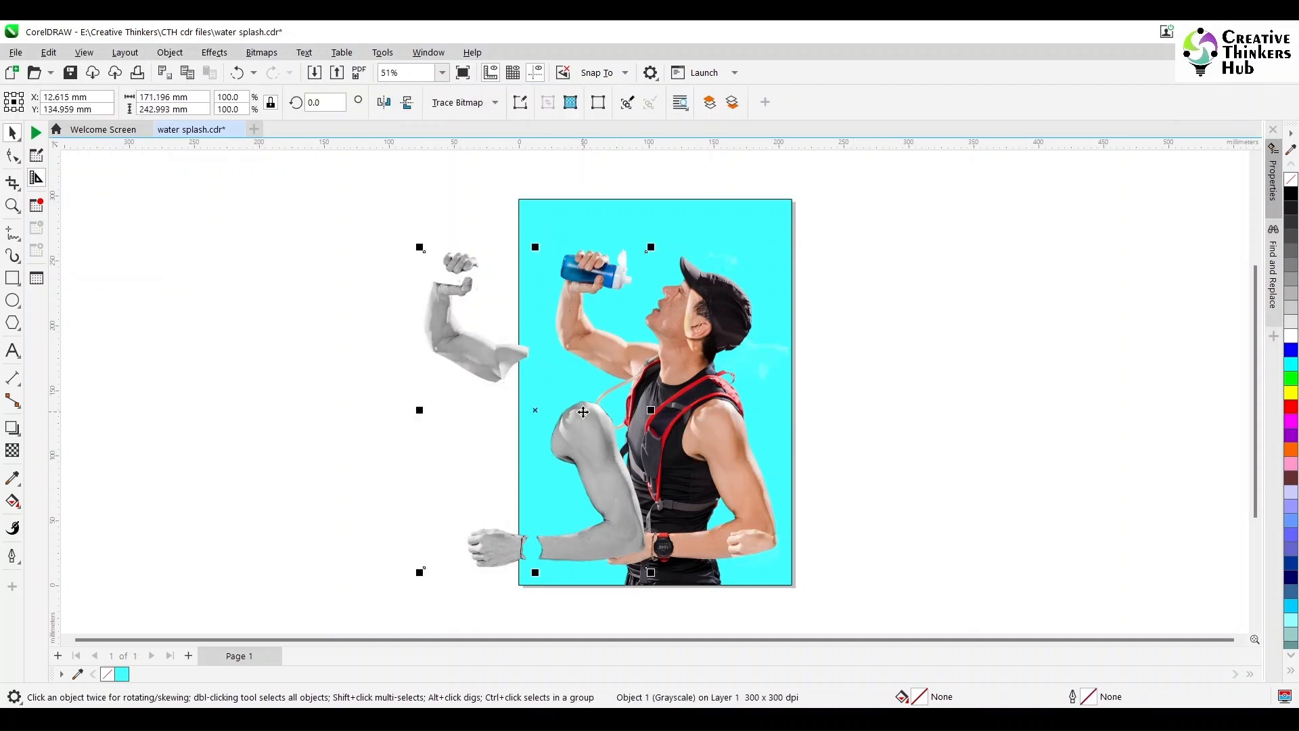
drag(583, 412, 455, 412)
Open the man's bitmap in PHOTO-PAINT and erase the forearm and elbow of the raised arm with a size 50 eraser
click(626, 356)
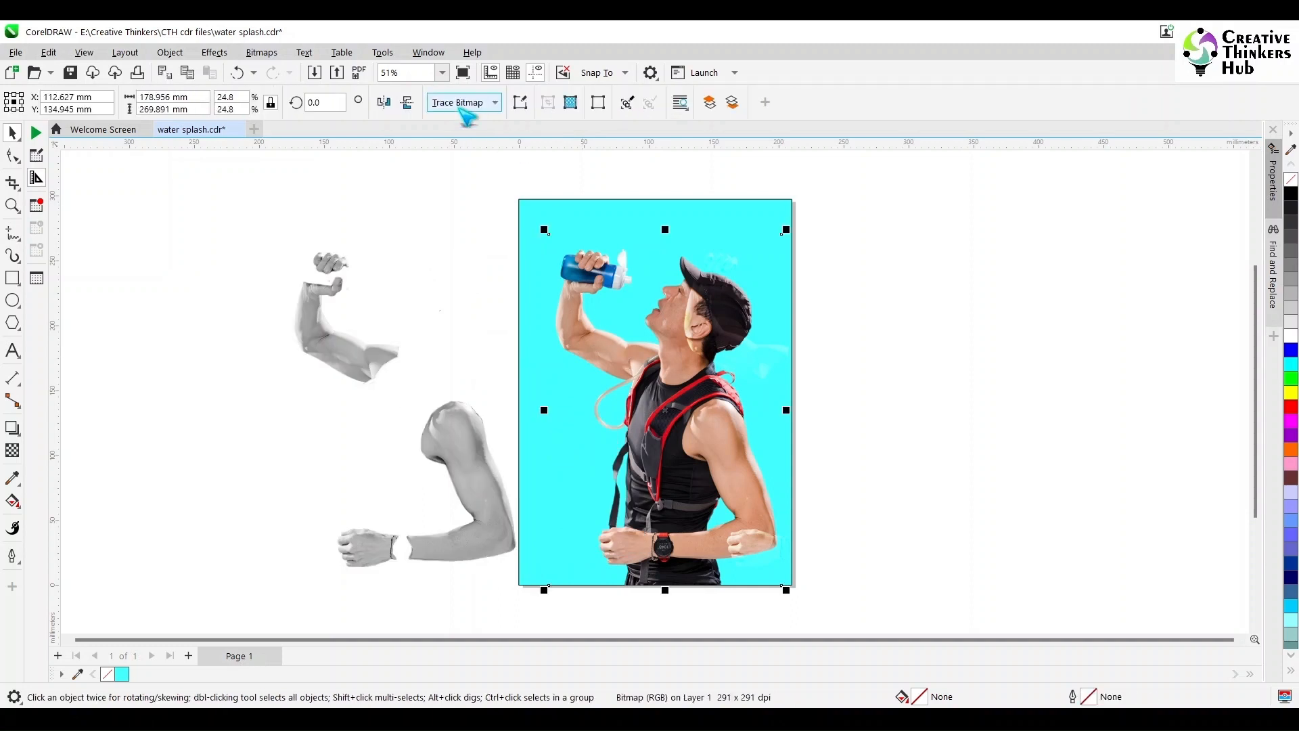
click(520, 104)
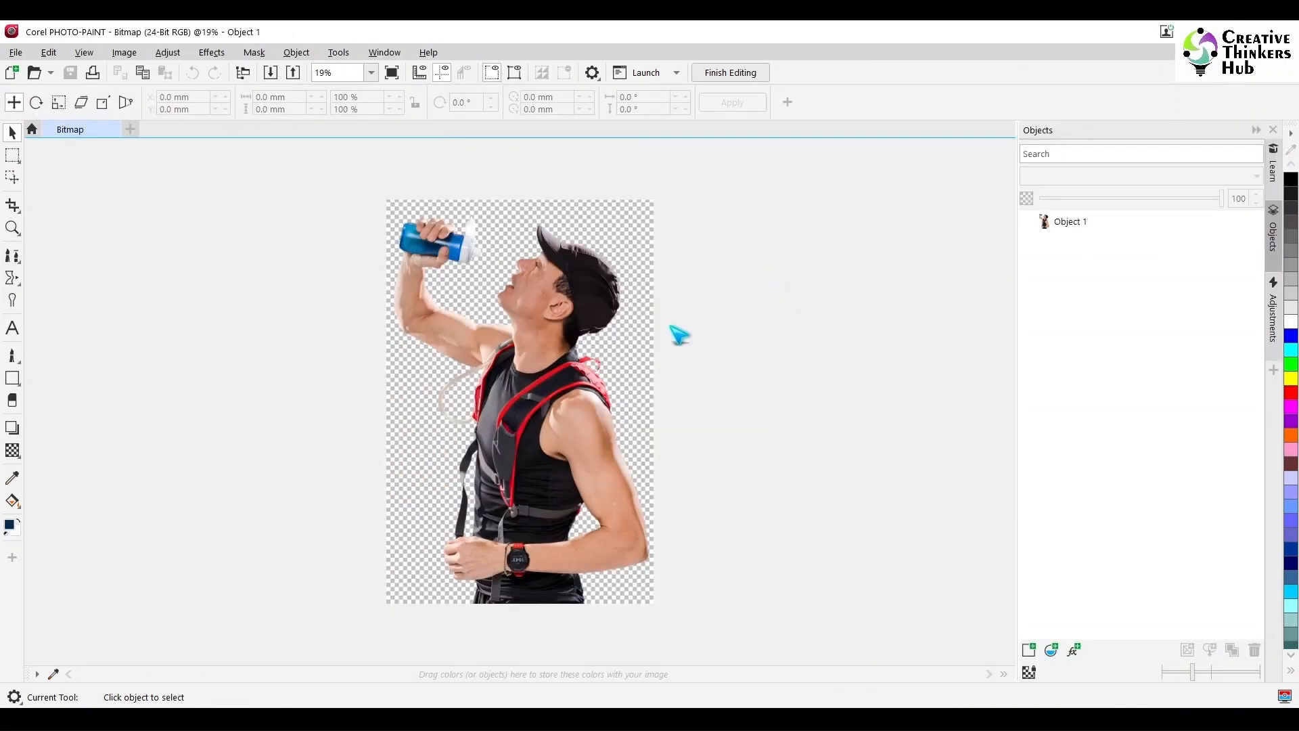
scroll(389, 330, up, 4)
click(12, 400)
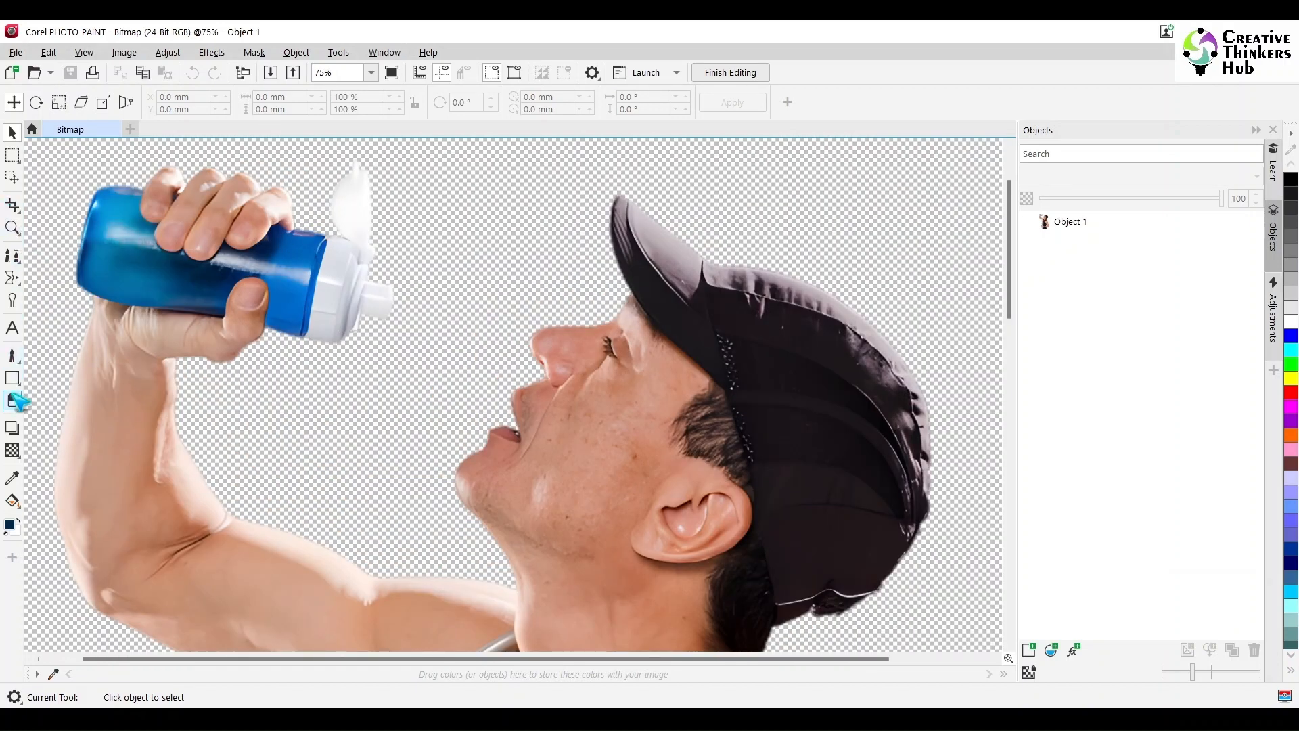
mouse_move(81, 318)
mouse_down()
mouse_move(191, 342)
mouse_move(267, 381)
mouse_up()
mouse_move(65, 420)
mouse_down()
mouse_move(102, 441)
mouse_move(61, 449)
mouse_move(170, 462)
mouse_move(73, 464)
mouse_move(223, 496)
mouse_move(79, 514)
mouse_move(175, 497)
mouse_up()
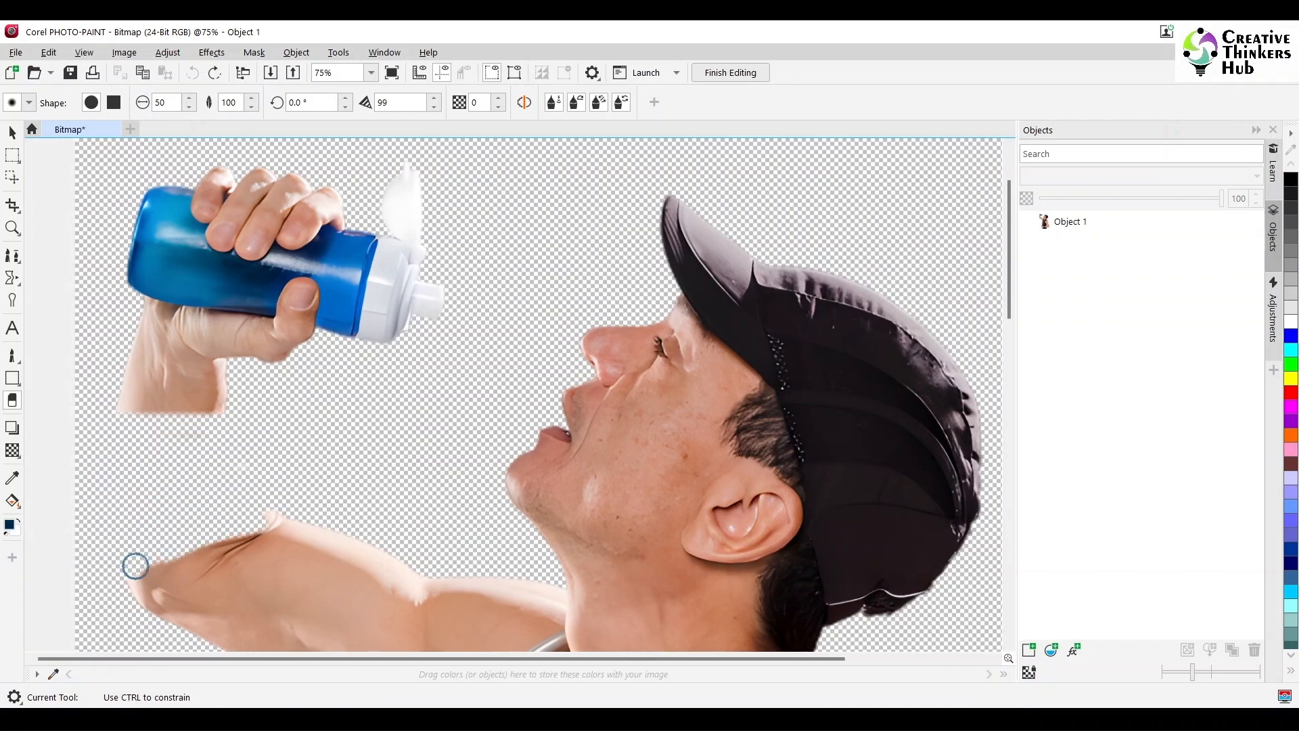
mouse_move(136, 566)
mouse_down()
mouse_move(205, 554)
mouse_move(148, 611)
mouse_move(272, 559)
mouse_move(314, 558)
mouse_move(210, 642)
mouse_move(309, 591)
mouse_move(343, 552)
mouse_move(310, 612)
mouse_move(253, 639)
mouse_move(347, 596)
mouse_up()
Erase the rest of the raised arm, the neck and the lowered arm, keeping the hose, vest and watch
drag(1014, 298, 1015, 358)
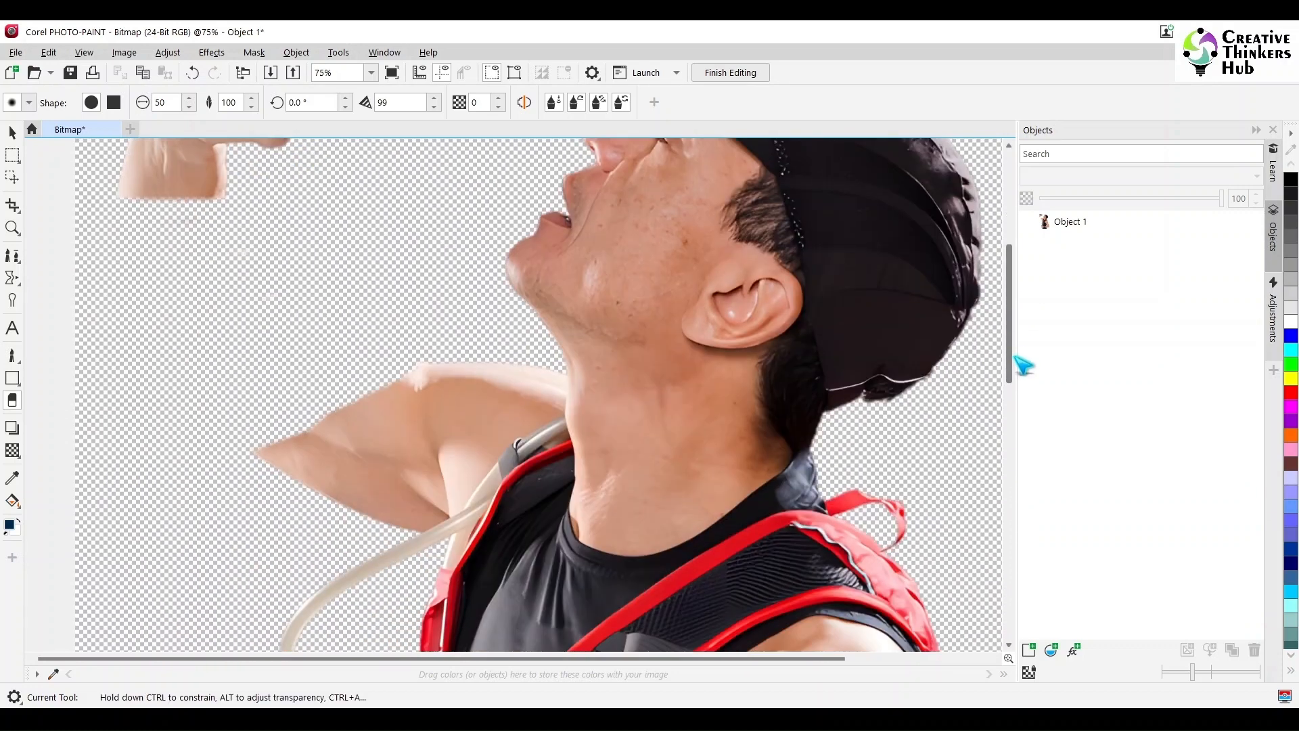
mouse_move(551, 393)
mouse_down()
mouse_move(583, 423)
mouse_move(776, 457)
mouse_move(726, 493)
mouse_move(736, 470)
mouse_move(643, 450)
mouse_move(734, 465)
mouse_move(565, 437)
mouse_up()
key(ctrl+z)
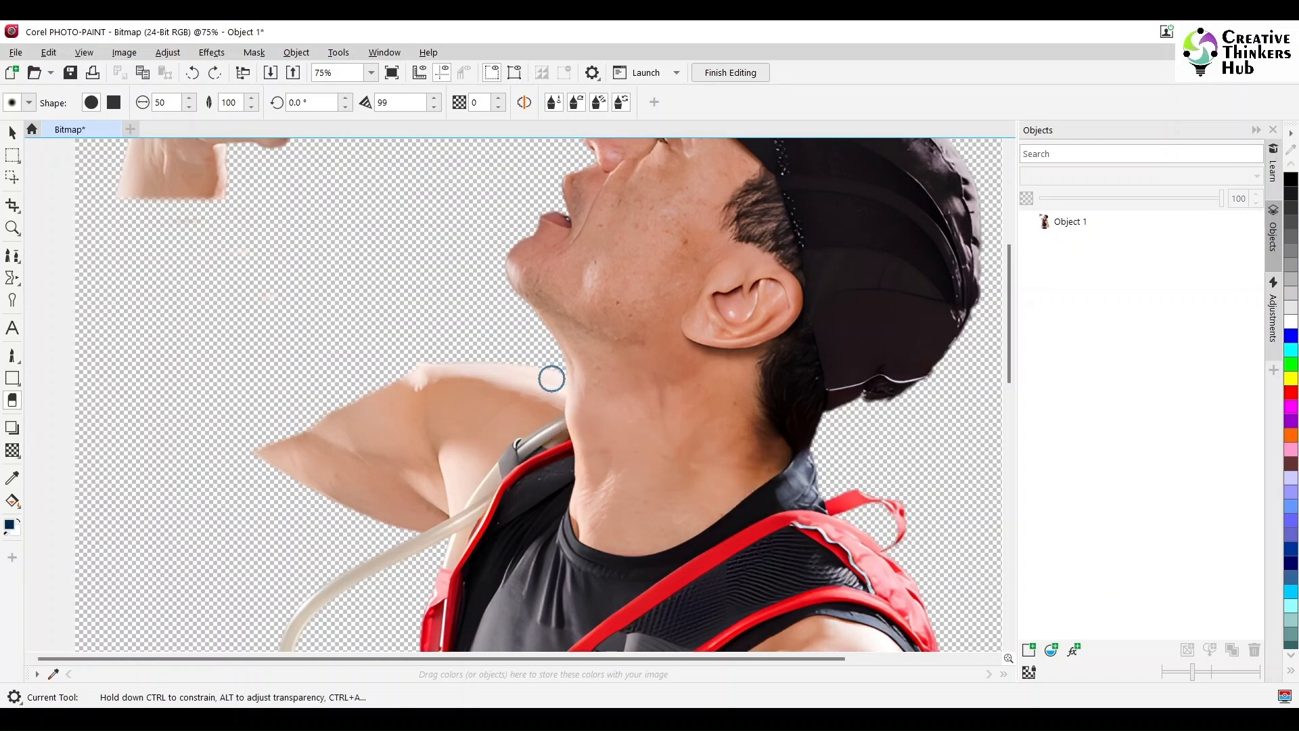
mouse_move(553, 379)
mouse_down()
mouse_move(553, 390)
mouse_move(539, 367)
mouse_up()
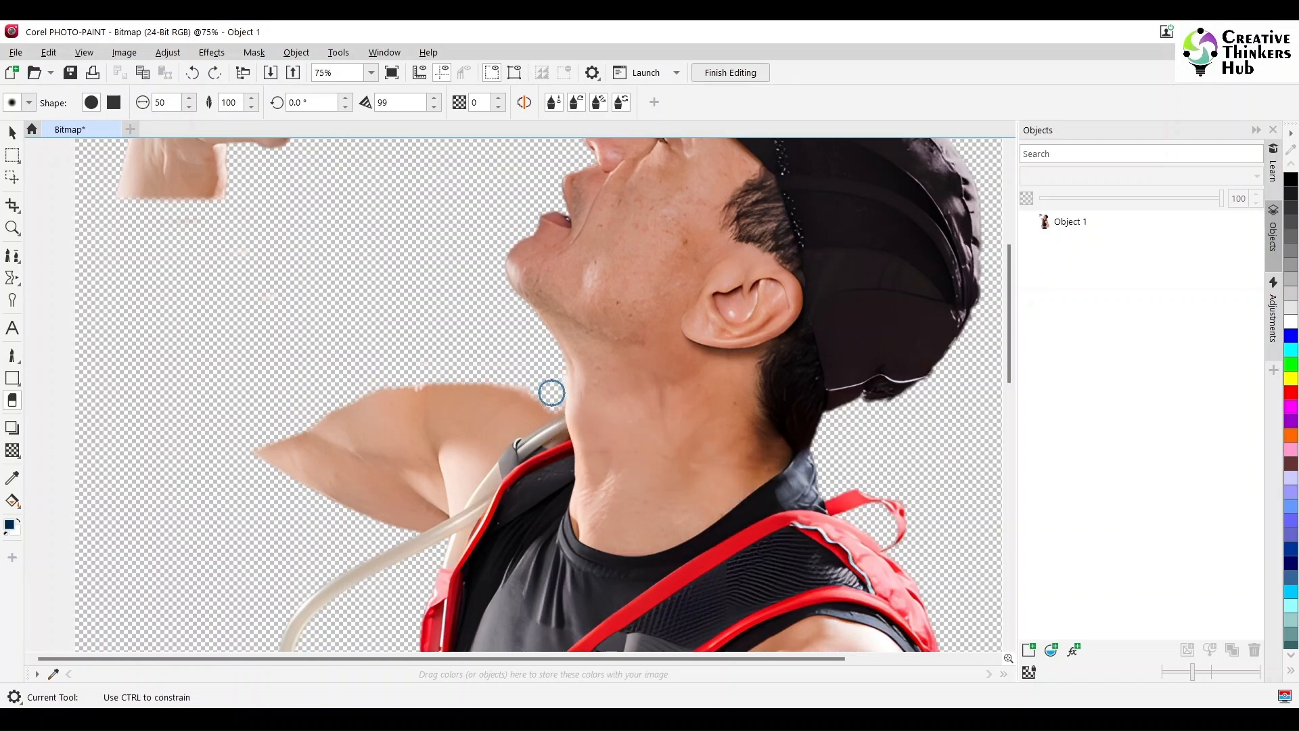
mouse_move(502, 429)
mouse_down()
mouse_move(444, 486)
mouse_move(377, 518)
mouse_move(479, 414)
mouse_move(511, 408)
mouse_move(519, 381)
mouse_move(474, 396)
mouse_move(367, 481)
mouse_move(274, 449)
mouse_move(424, 420)
mouse_move(502, 388)
mouse_move(345, 410)
mouse_up()
drag(385, 312, 405, 379)
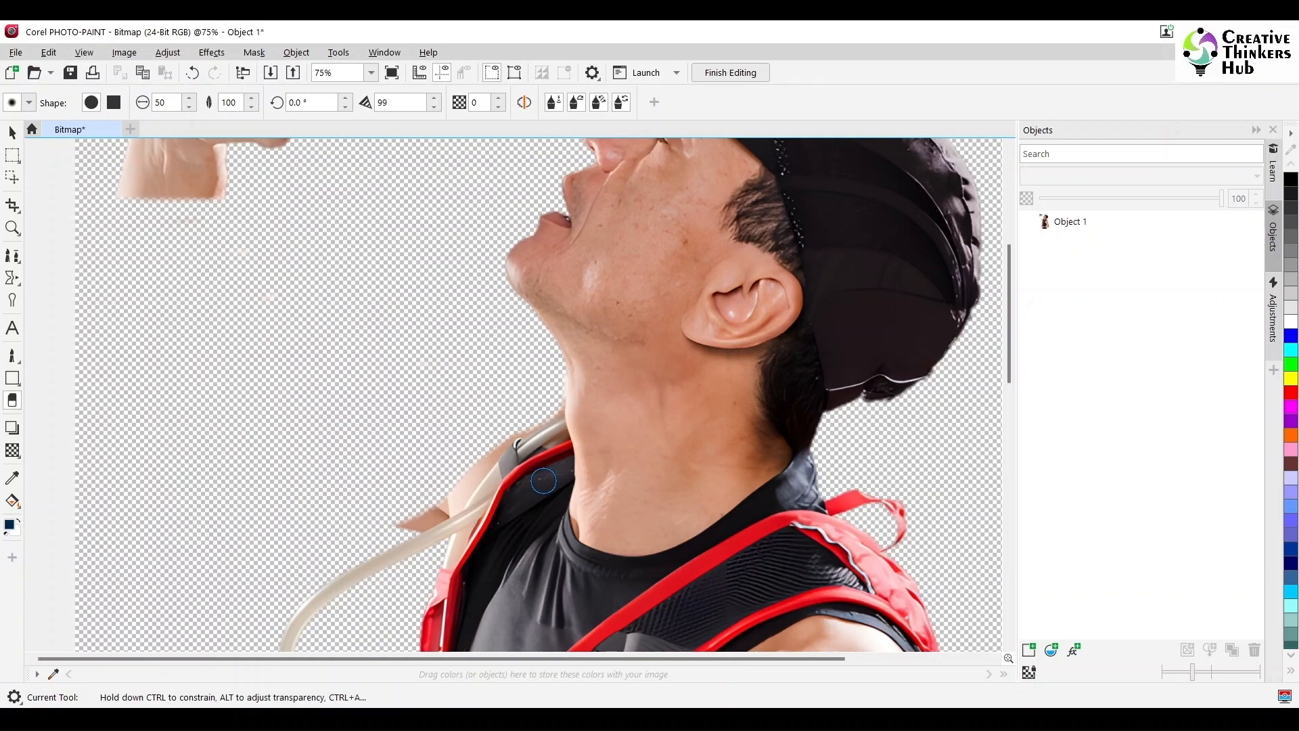
scroll(545, 473, up, 1)
mouse_move(299, 191)
mouse_down()
mouse_move(307, 263)
mouse_move(329, 211)
mouse_move(544, 194)
mouse_move(429, 264)
mouse_up()
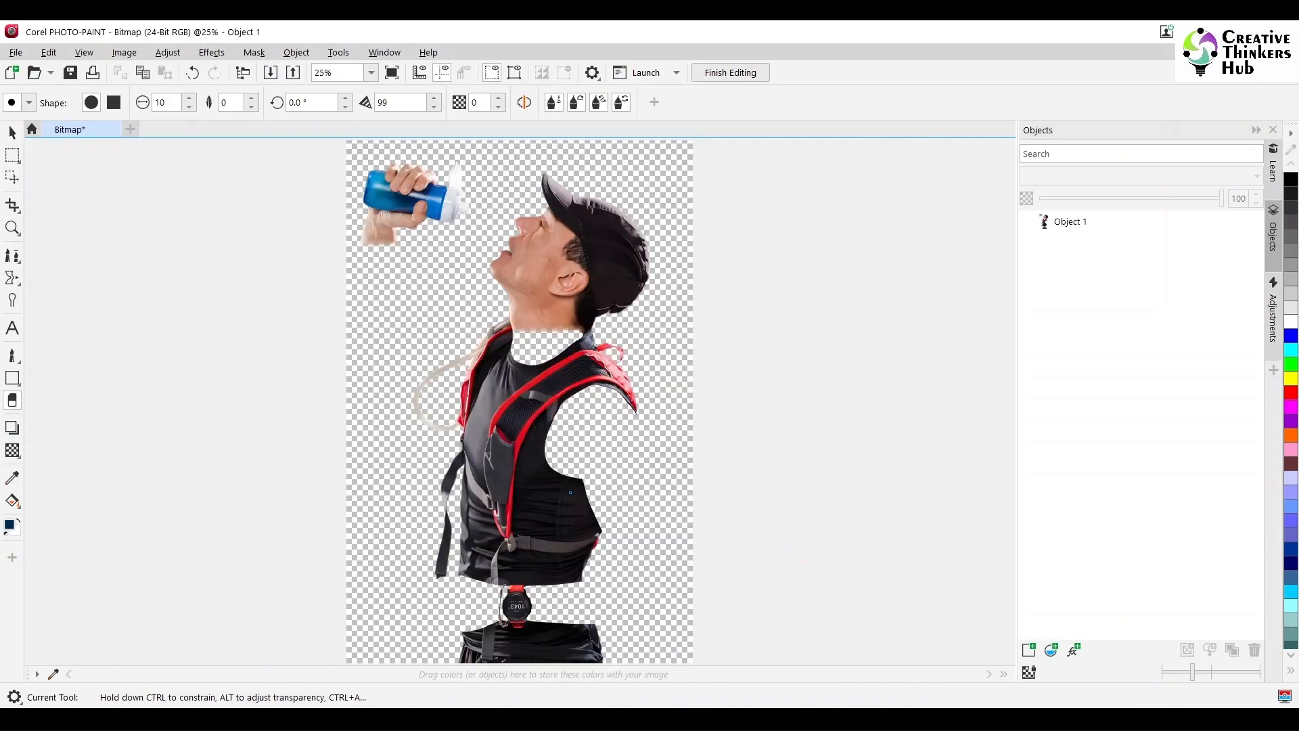
Finish editing the man's bitmap, return to CorelDRAW and select the grayscale arms beside the page
click(730, 72)
click(612, 414)
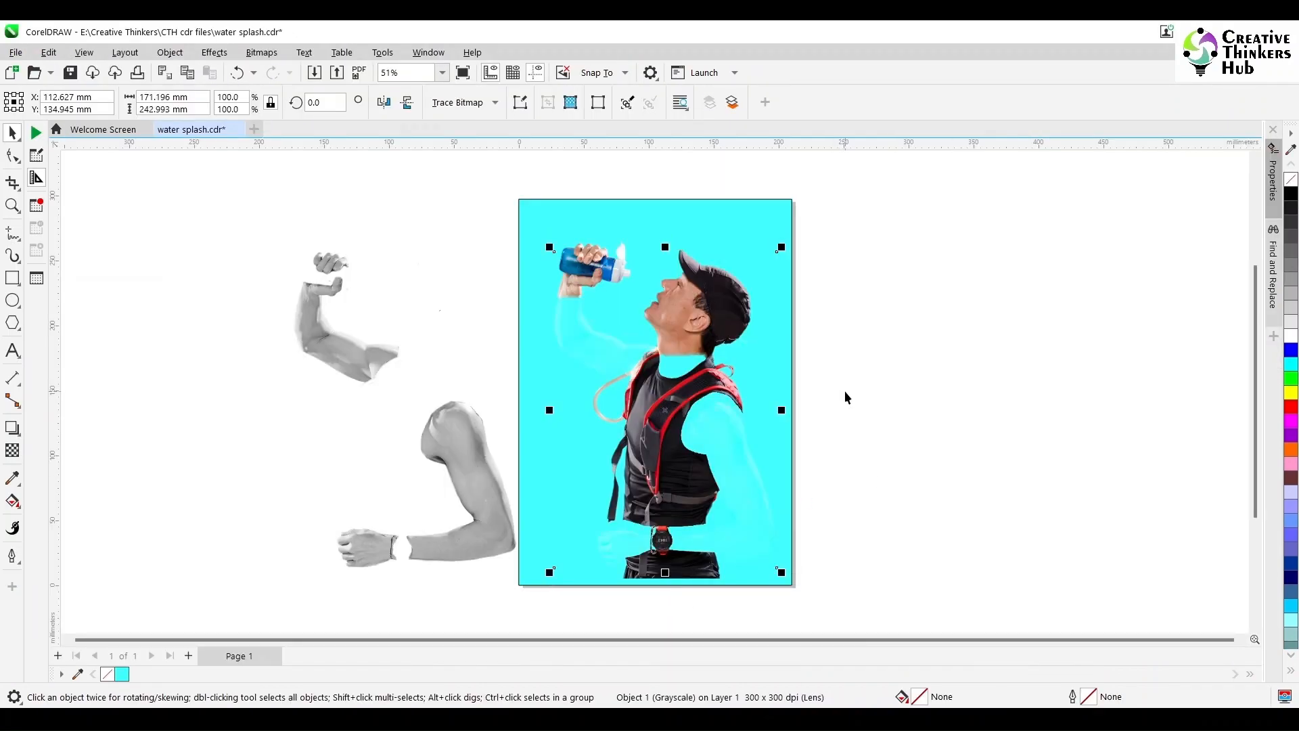
click(454, 451)
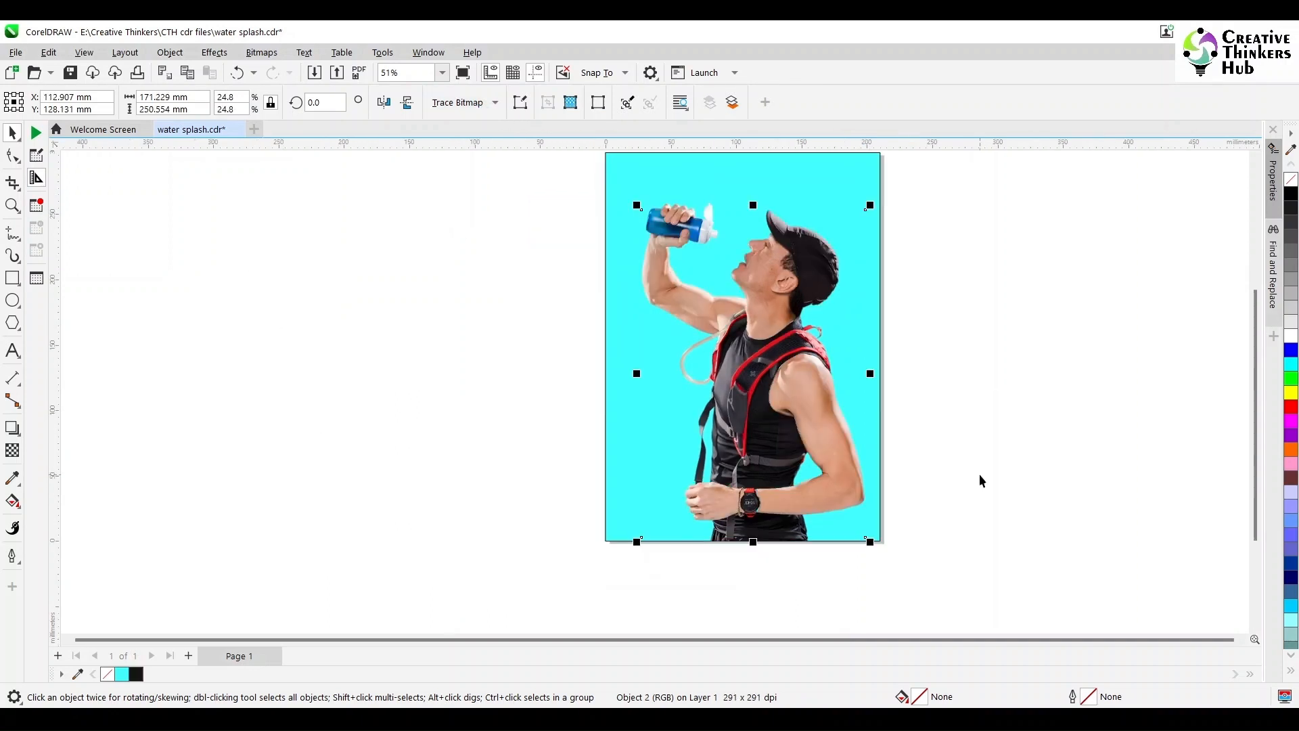
Place a copy of the skin-coloured arms well to the left of the page
click(979, 473)
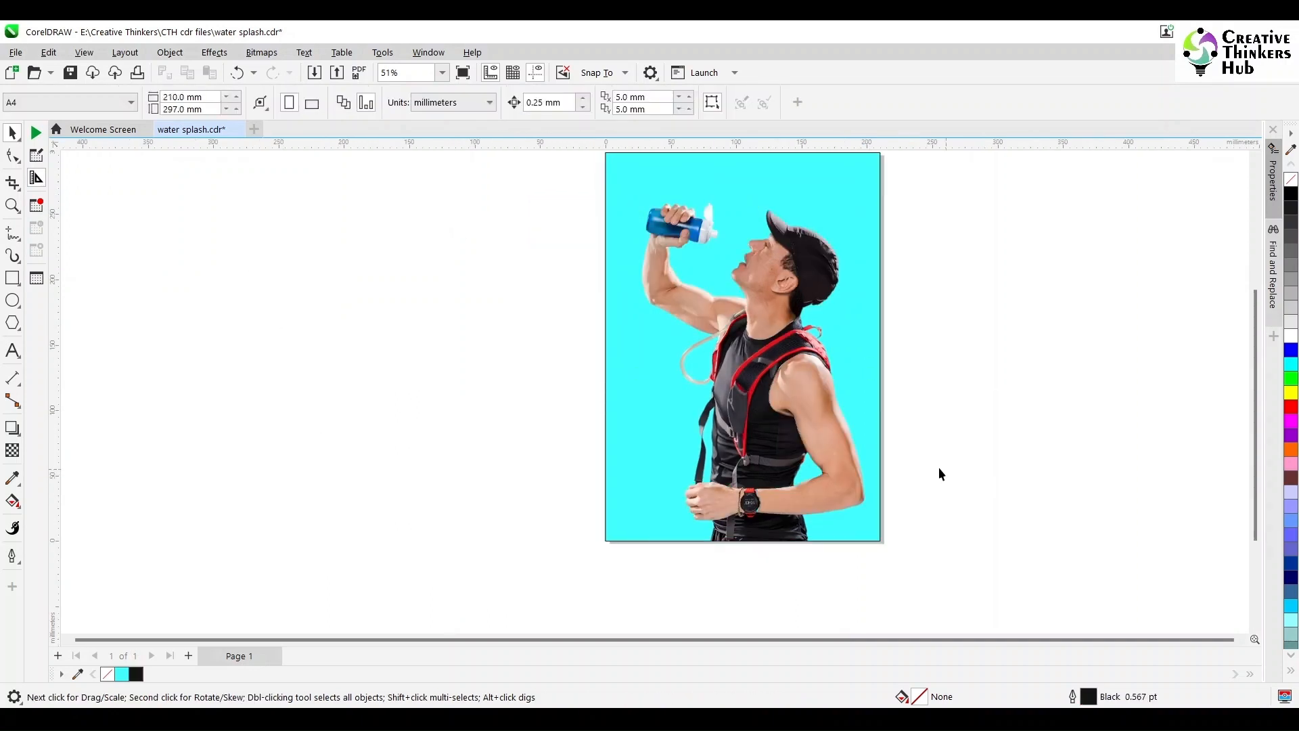
click(815, 436)
drag(787, 403, 129, 335)
key(ctrl+z)
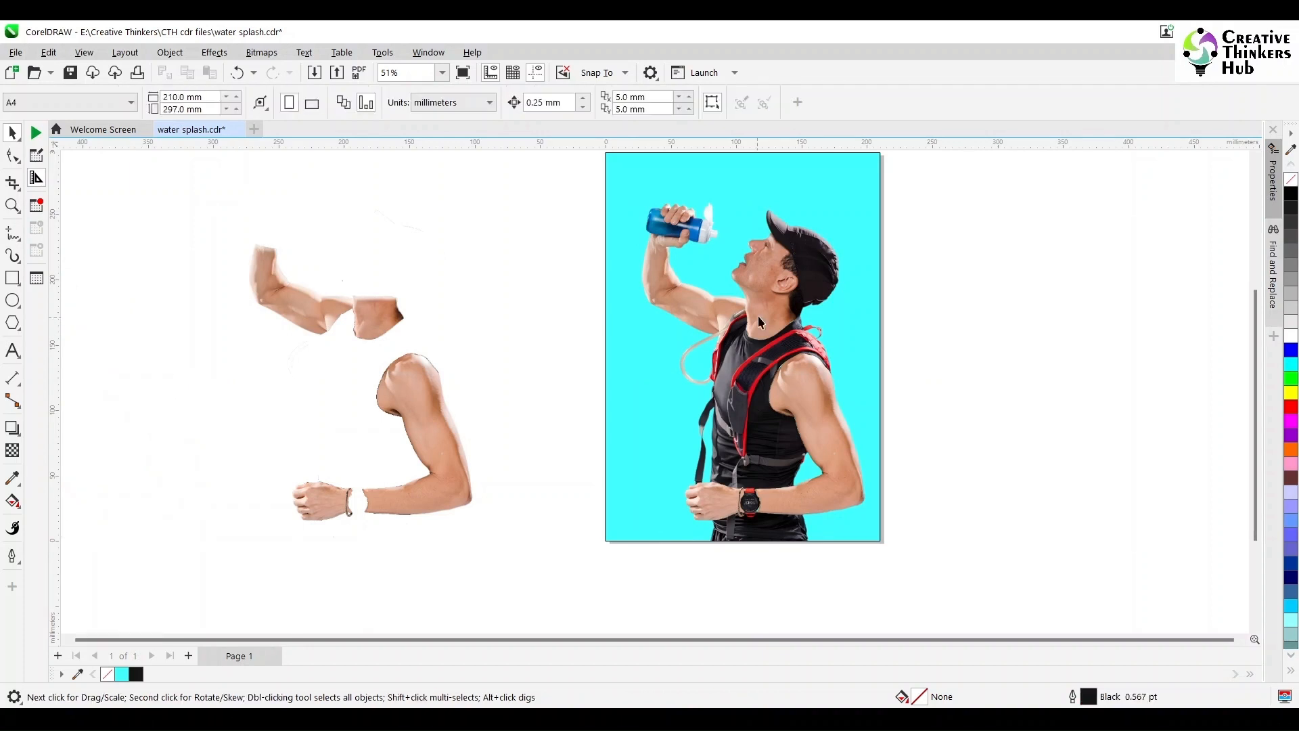
click(557, 180)
Place two more copies of the coloured arms, one right of the page and one overlapping its left edge
click(792, 387)
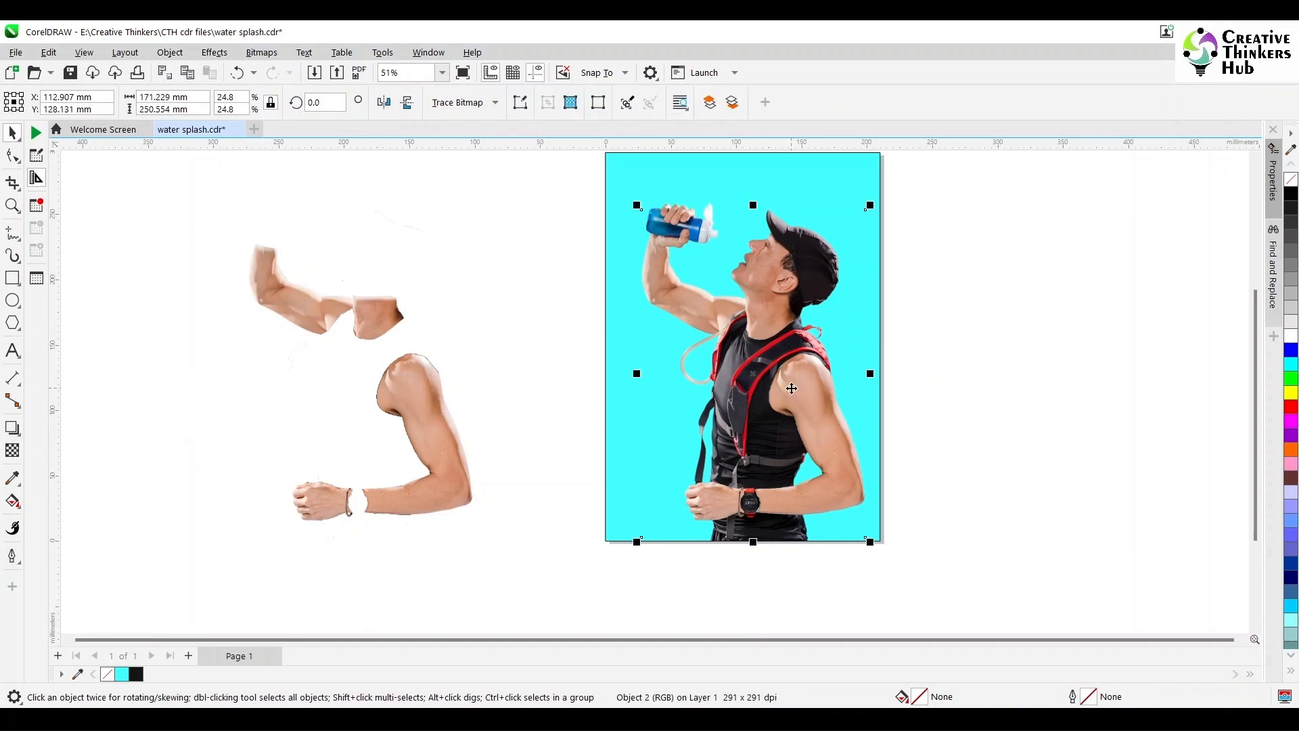
drag(791, 387, 1038, 382)
right_click(1038, 382)
click(601, 388)
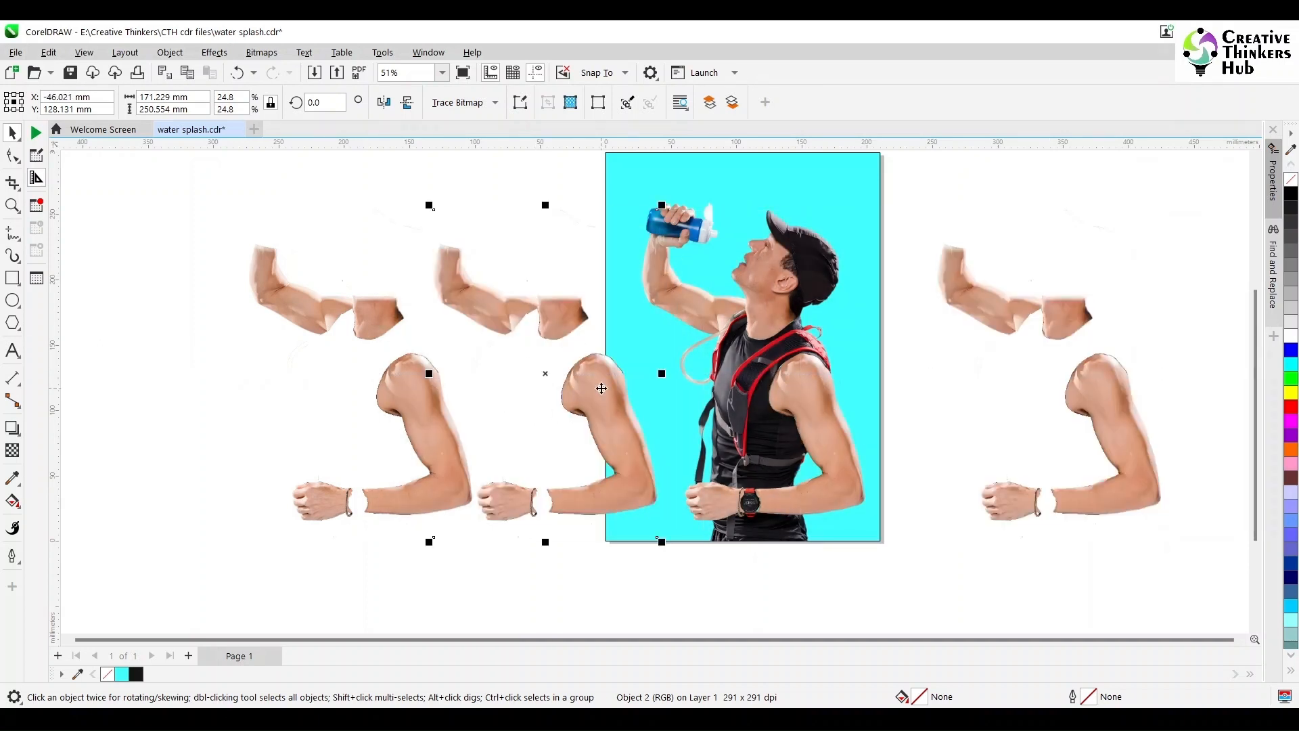
Convert the arms copy at the page's left edge to a 300 dpi grayscale bitmap and set its merge mode to Overlay
click(261, 52)
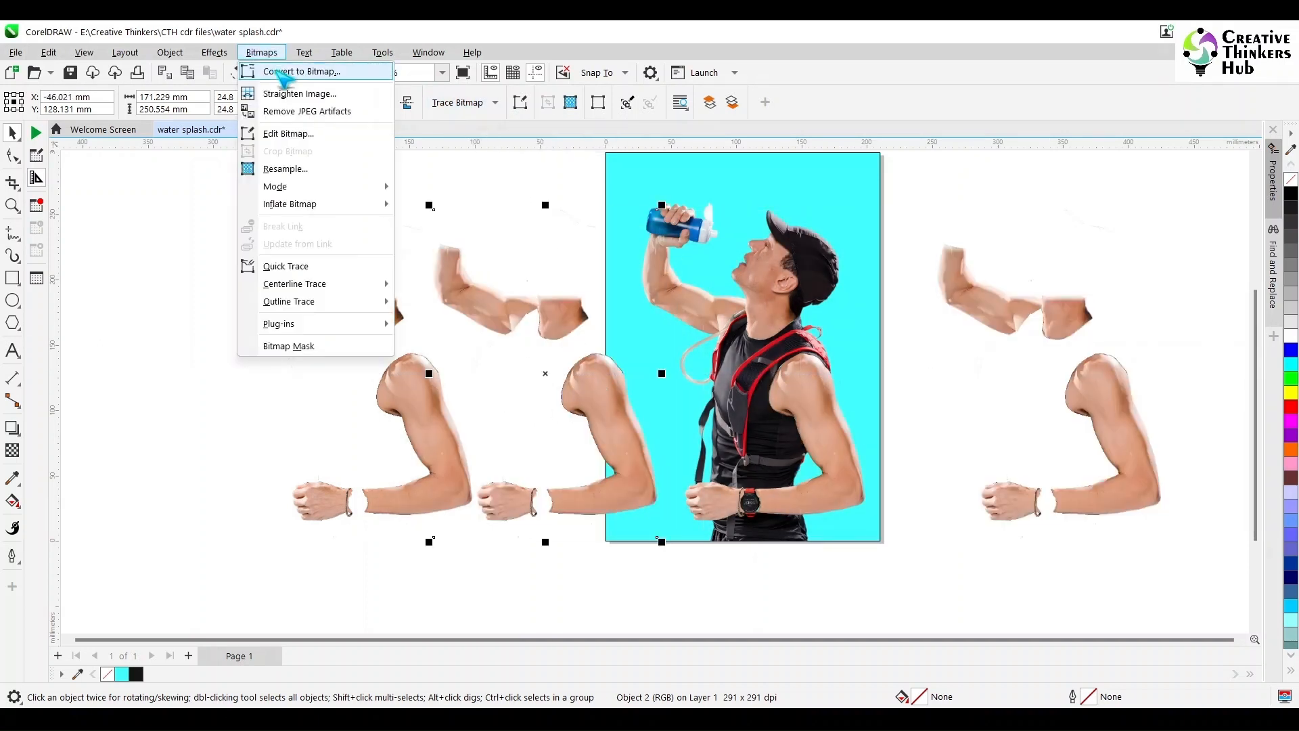
click(285, 72)
click(667, 459)
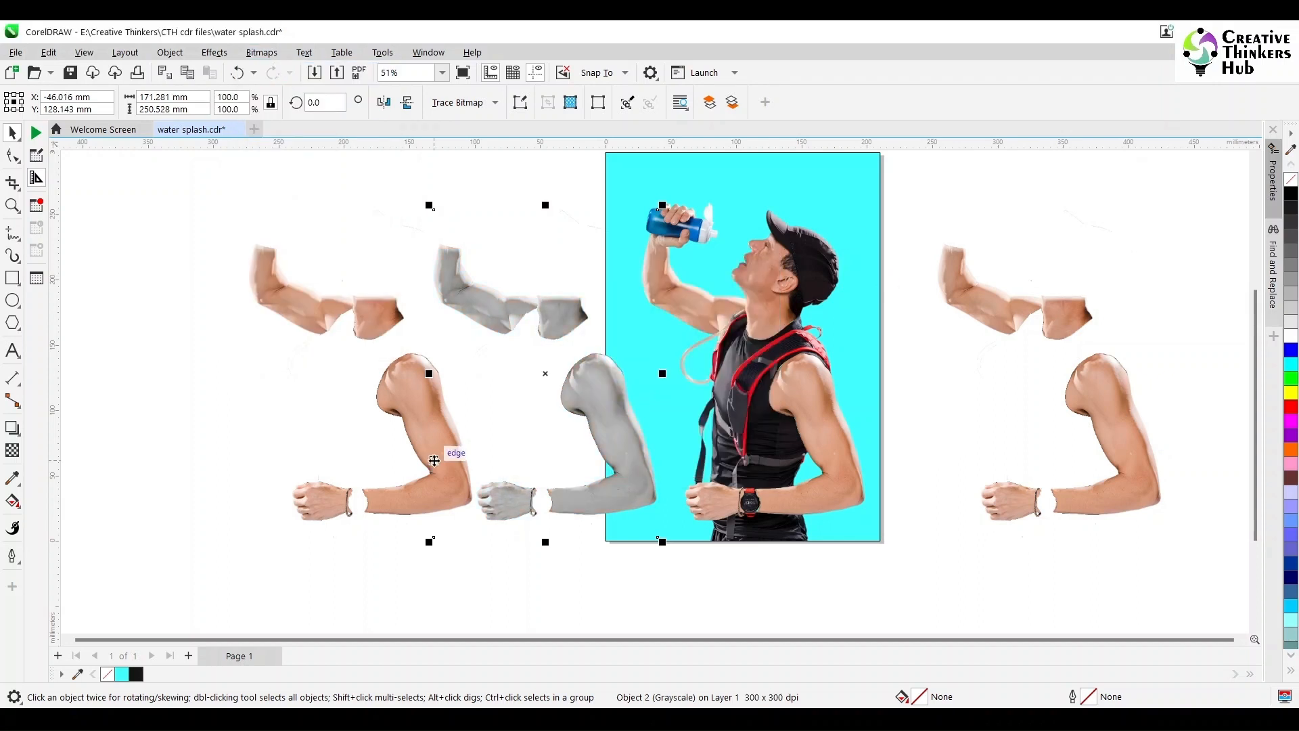
click(12, 450)
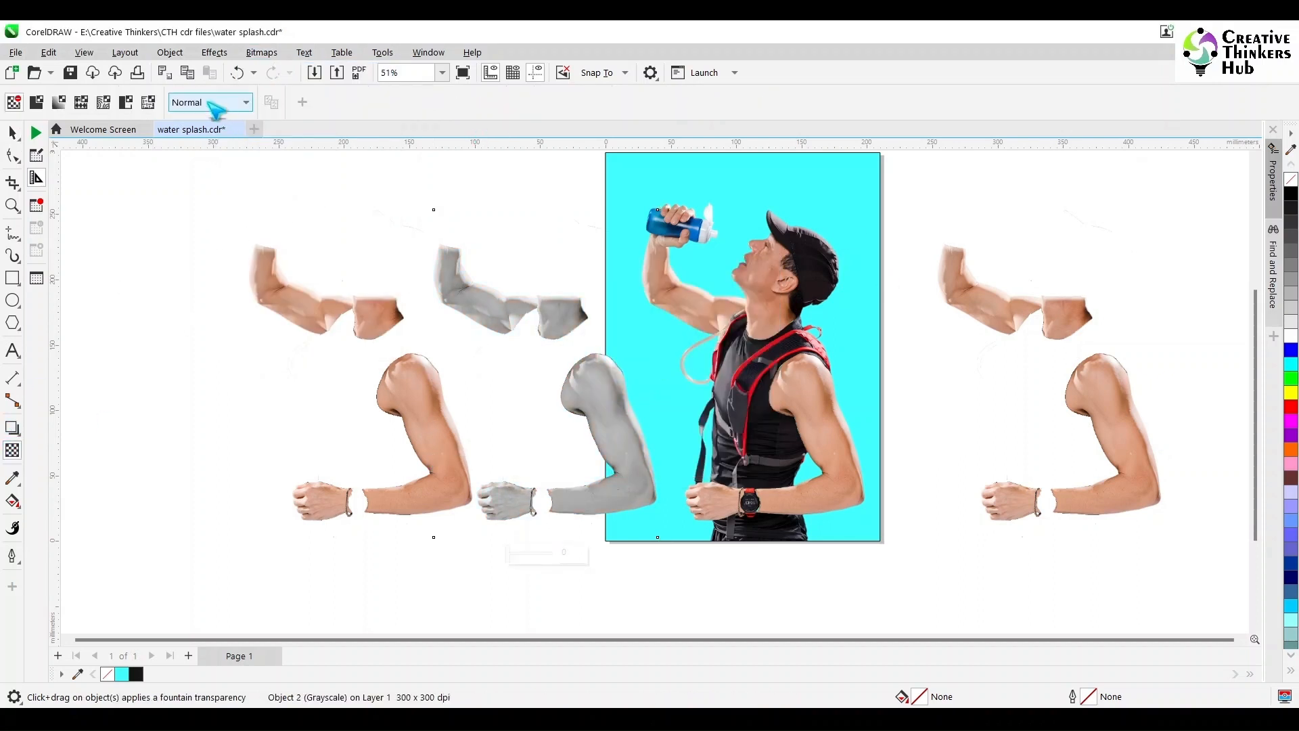
click(217, 105)
click(206, 418)
click(12, 134)
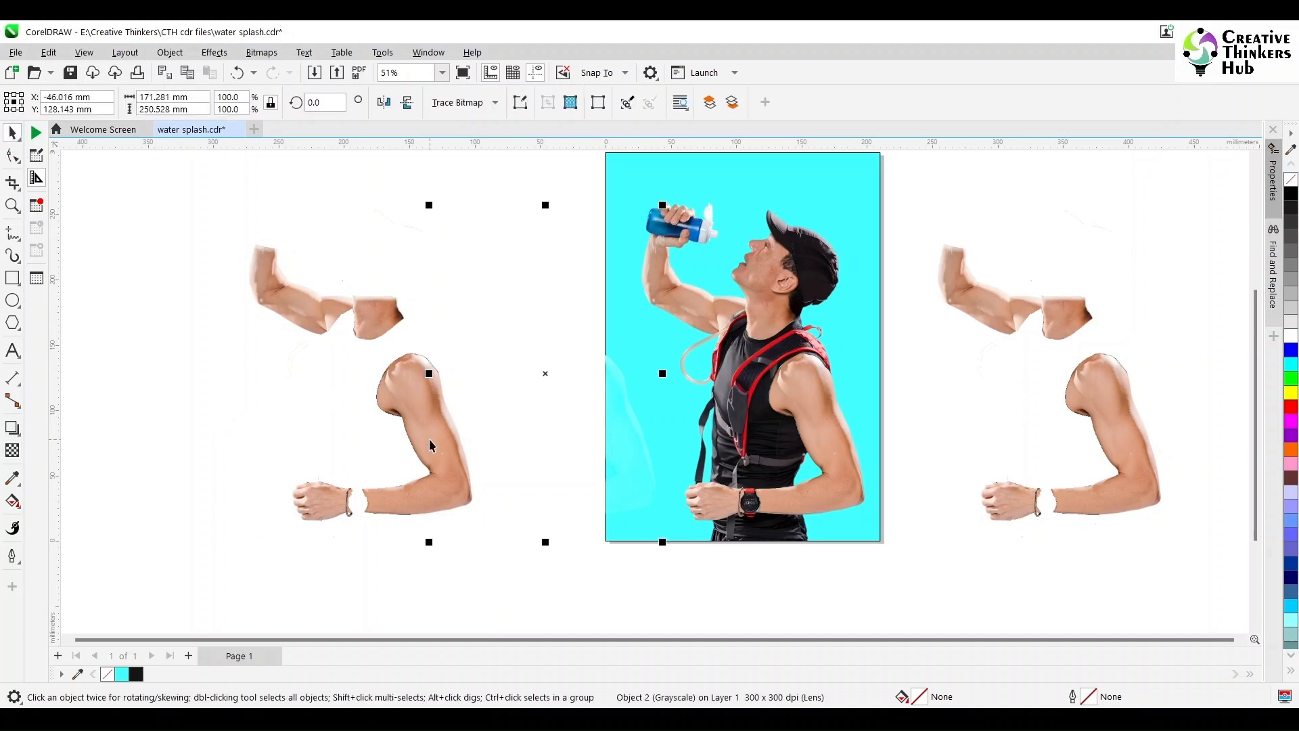
Set the merge mode of the leftmost coloured arms copy to Overlay
click(429, 440)
click(15, 450)
click(167, 56)
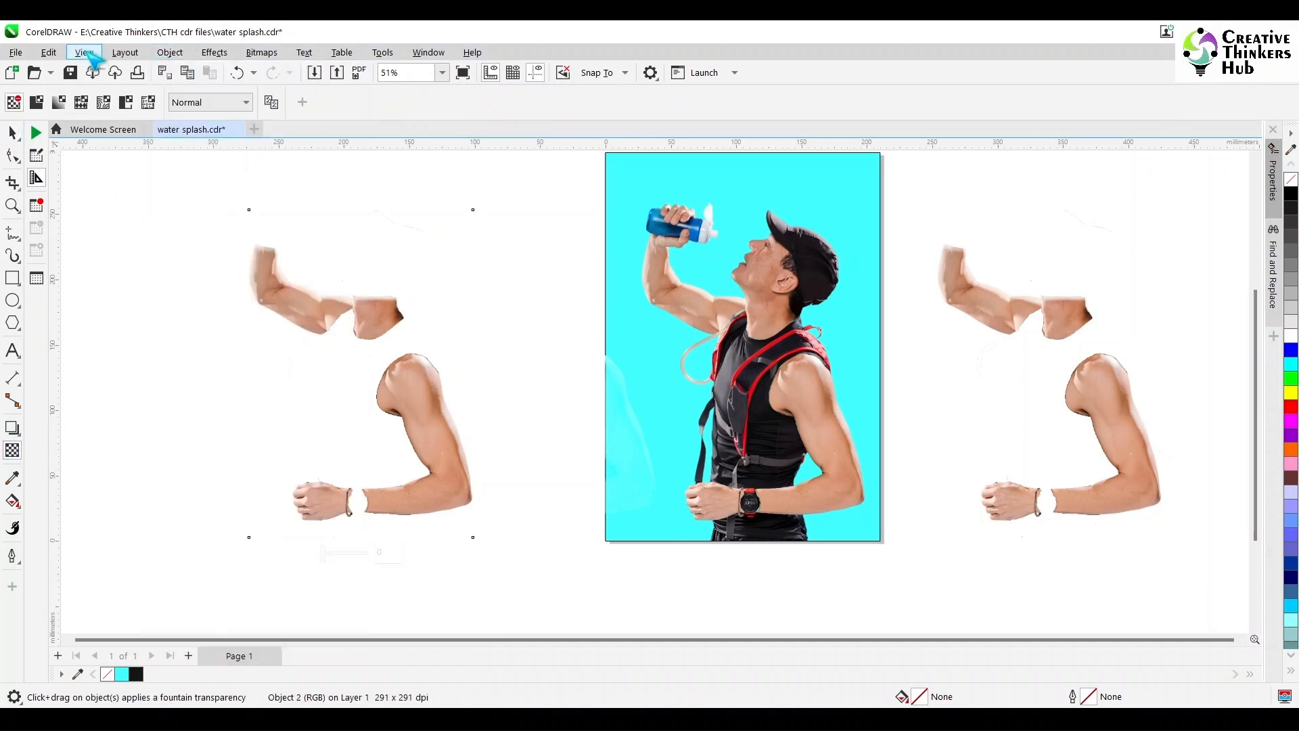
click(11, 450)
click(209, 102)
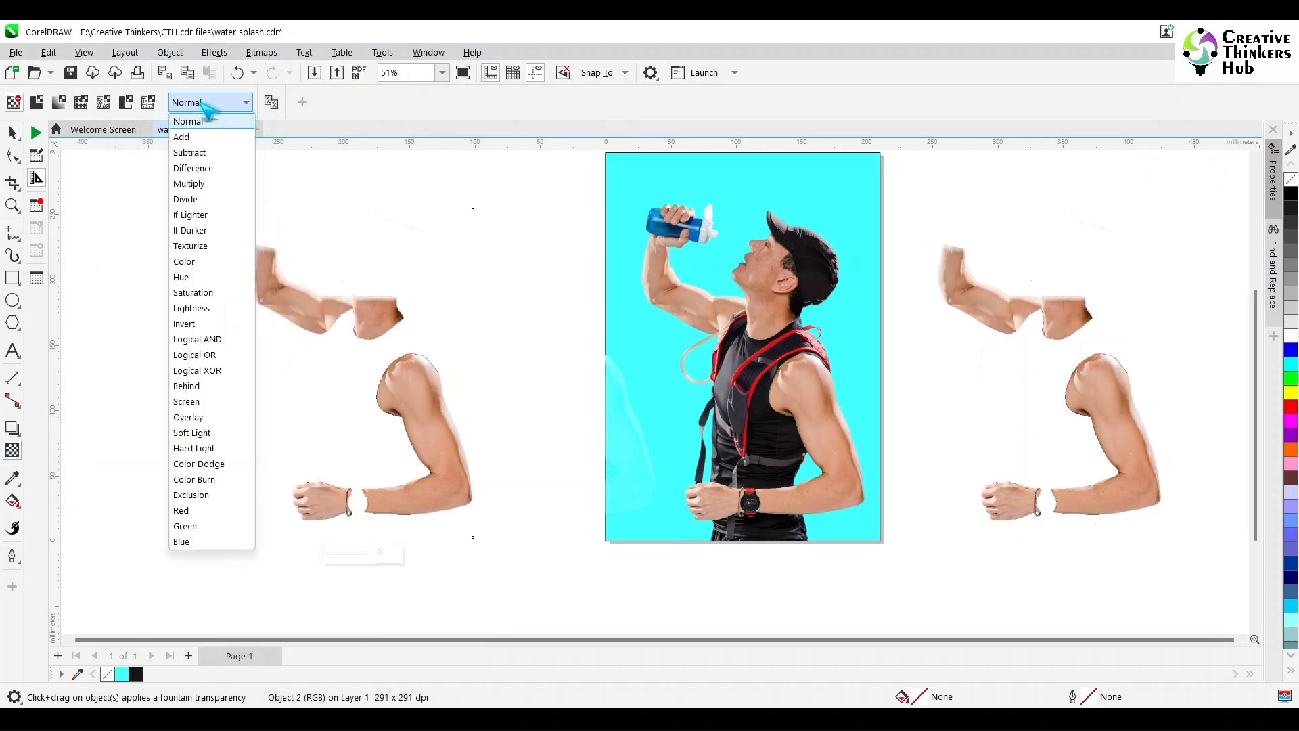
click(203, 423)
click(12, 133)
Preview the Overlay arms over the man and move the Overlay copies off the page
drag(361, 377, 698, 377)
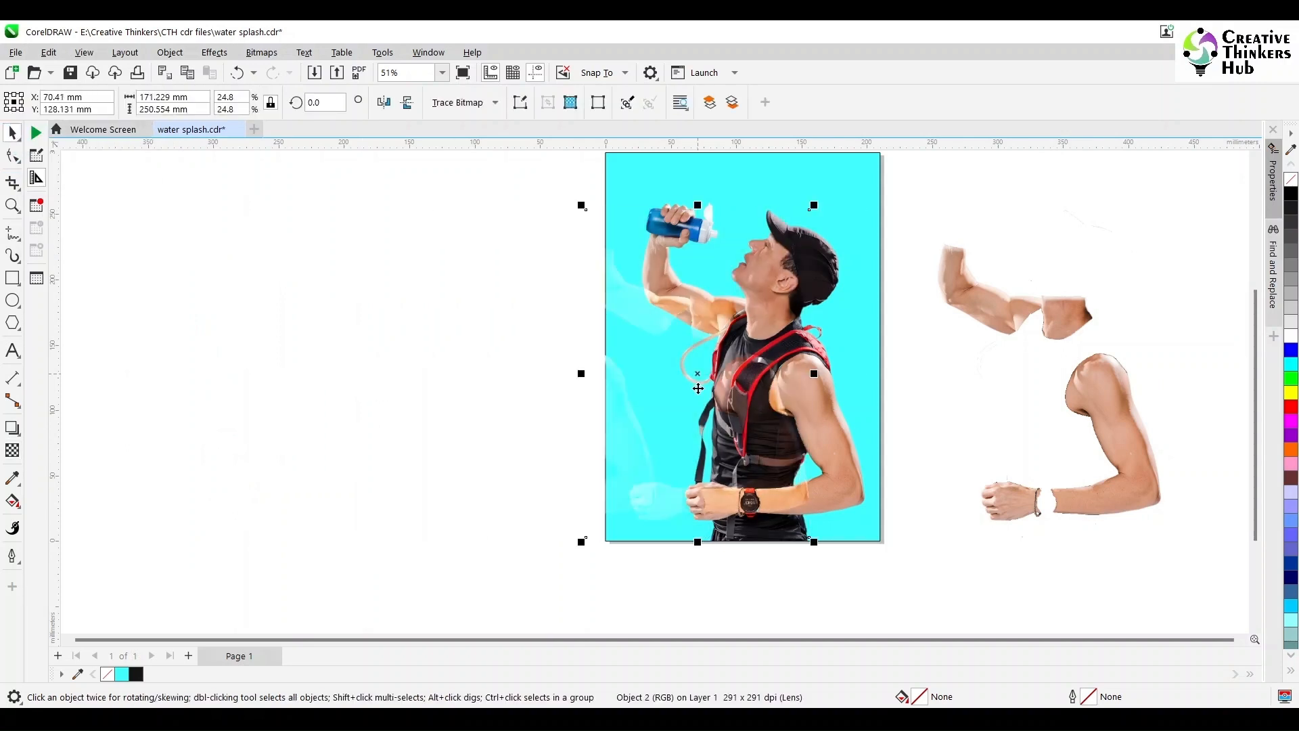
drag(357, 379, 522, 384)
click(404, 599)
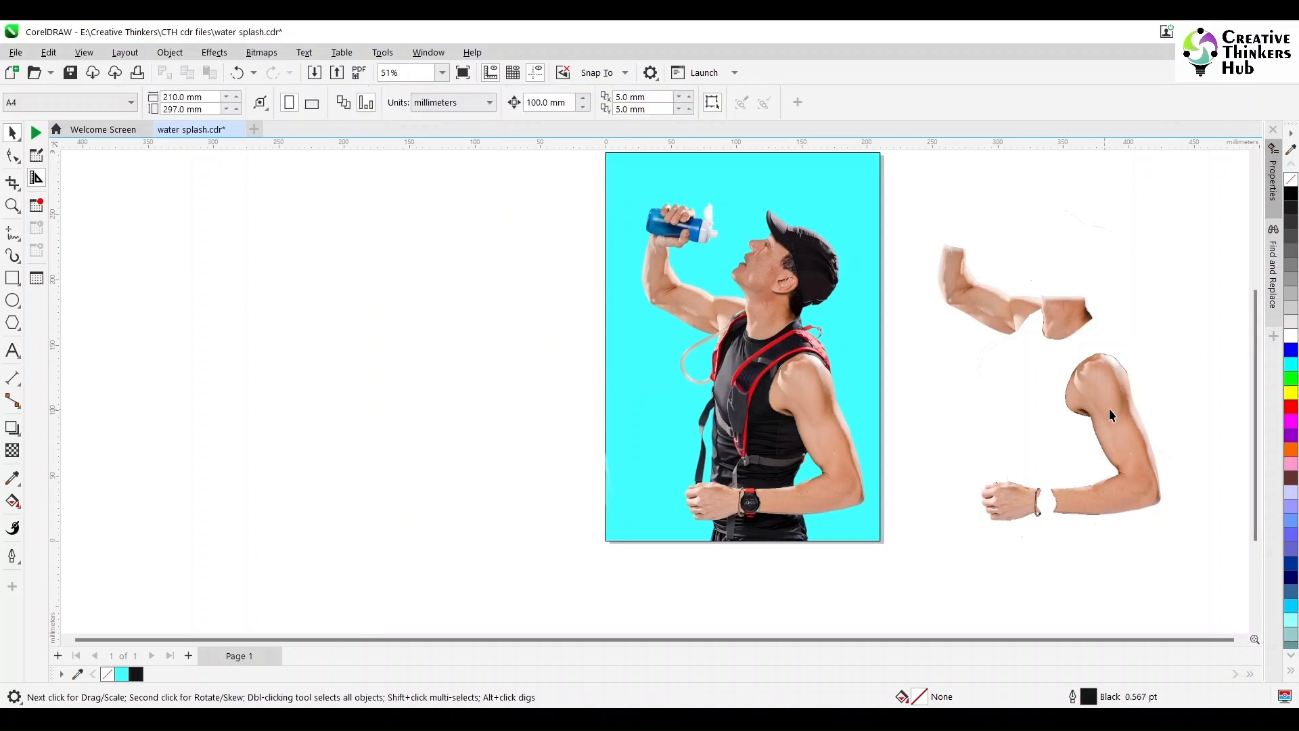
Quick Trace the coloured arms bitmap right of the page into vector shapes
drag(1032, 371, 1158, 372)
key(ctrl+z)
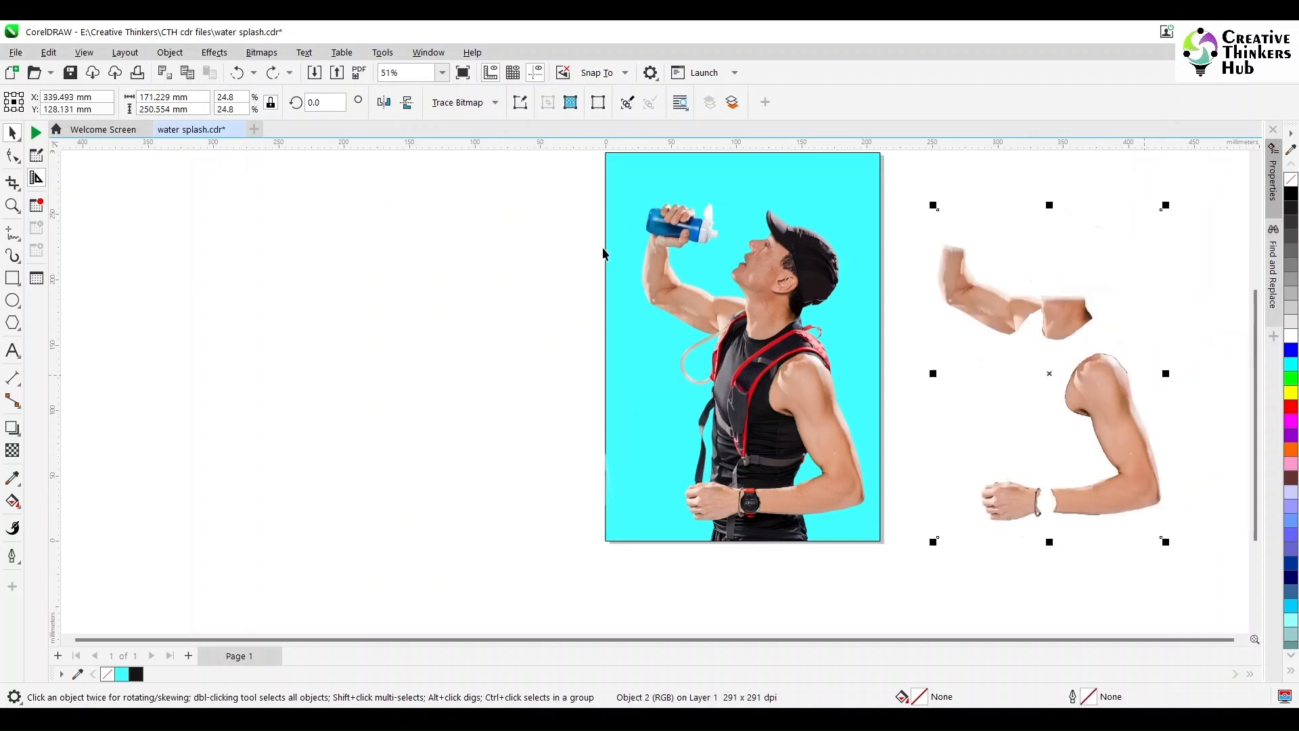
click(466, 102)
click(517, 131)
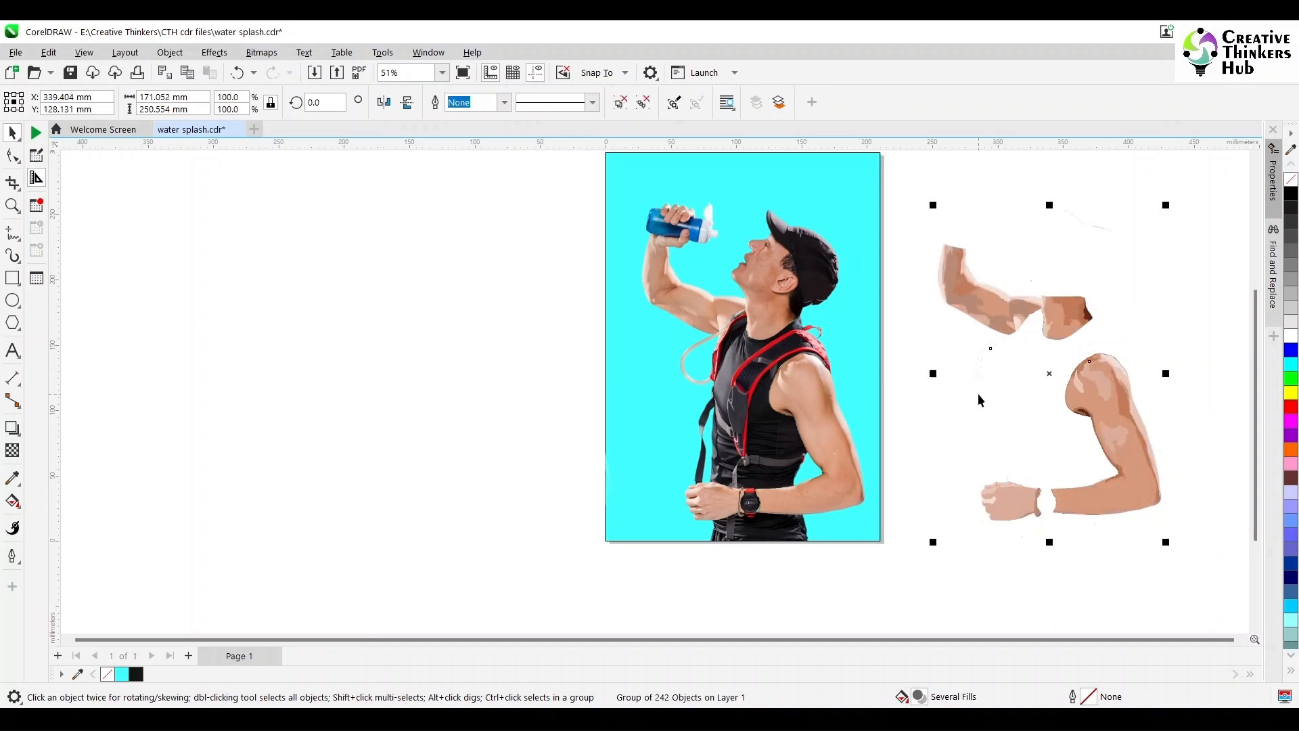
Ungroup the traced arms, weld them into one silhouette and move it to the right of the arms bitmap
click(85, 53)
click(79, 53)
click(620, 102)
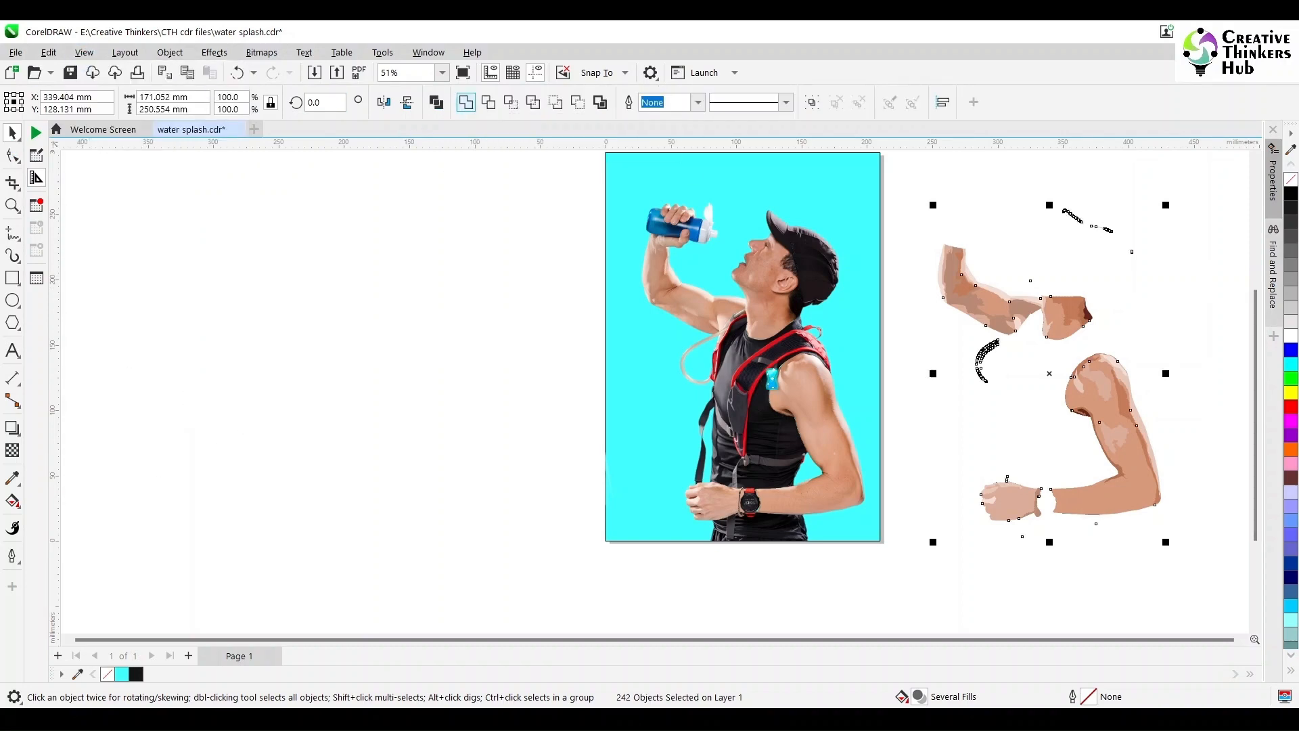
click(466, 102)
drag(1141, 377, 1230, 375)
click(1174, 639)
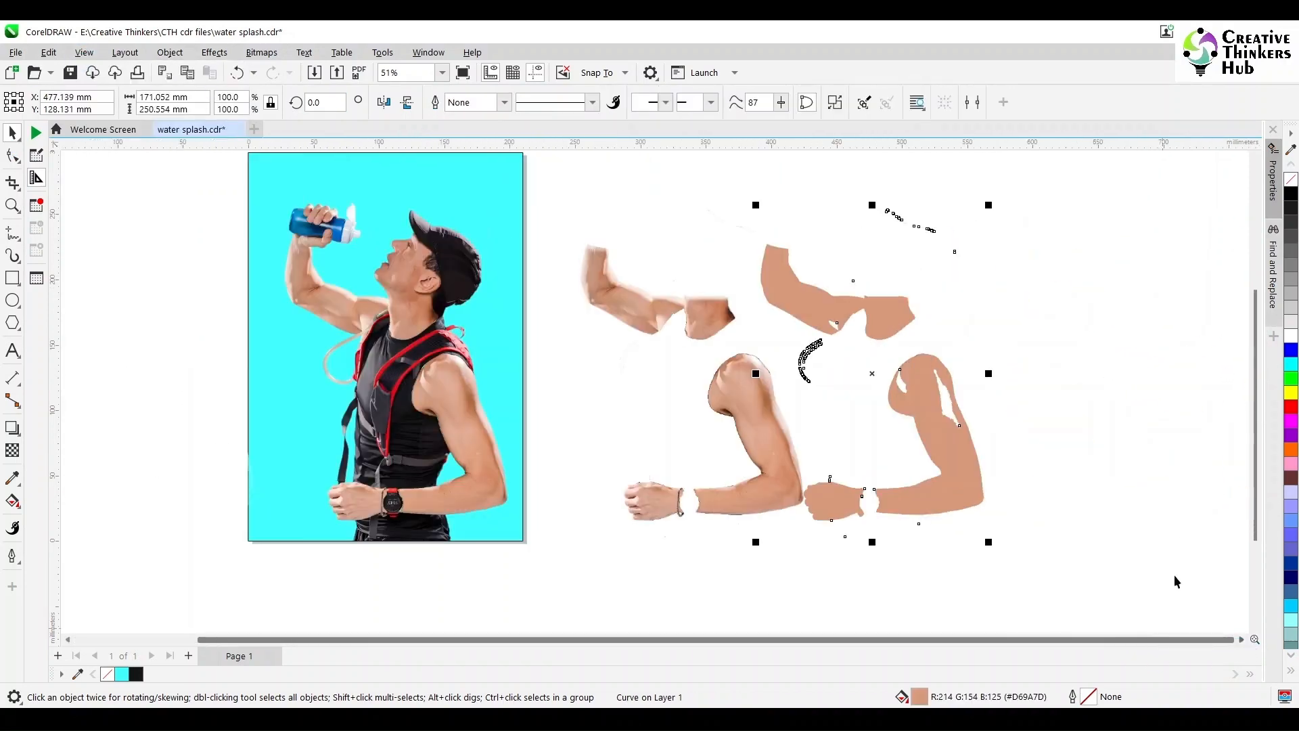
Delete the stray fragments above the raised arm of the welded silhouette with the Shape tool
click(15, 156)
key(Delete)
drag(837, 257, 867, 288)
key(Delete)
drag(739, 192, 782, 226)
key(Delete)
Delete the curved cluster of stray nodes between the raised arm and the shoulder of the silhouette
scroll(804, 367, up, 3)
scroll(803, 367, up, 3)
drag(731, 538, 1007, 178)
key(Delete)
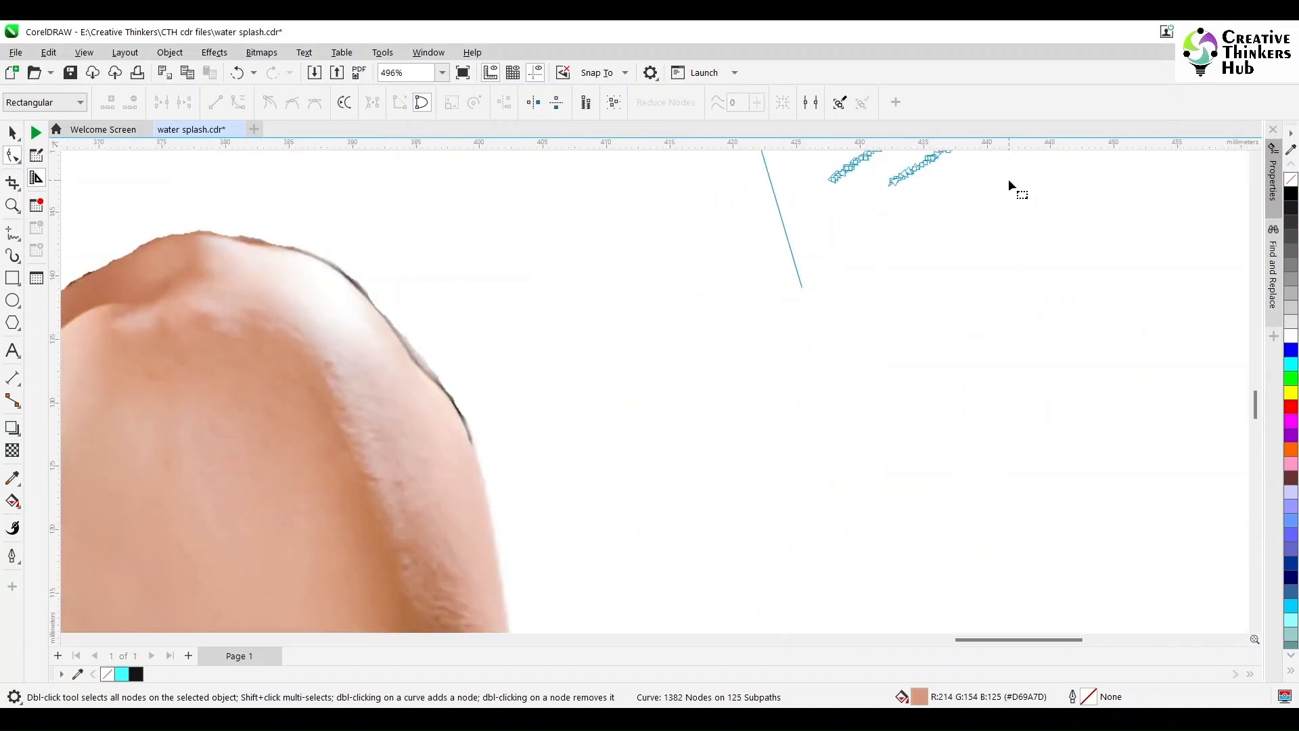
scroll(1008, 178, up, 4)
drag(774, 433, 1061, 283)
key(Delete)
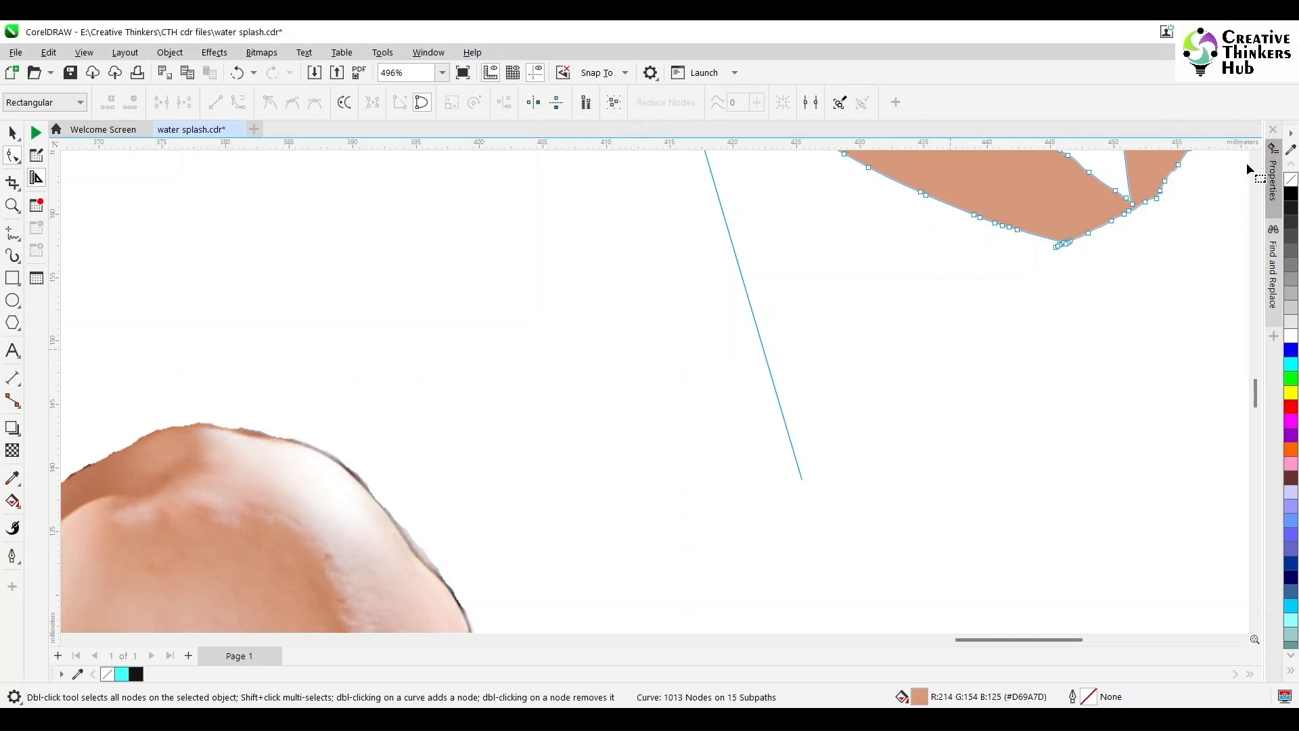
Remove the thin spike hanging from the raised arm's lower edge, converting the edge there to a curve
scroll(752, 360, up, 4)
scroll(682, 343, up, 1)
double_click(632, 251)
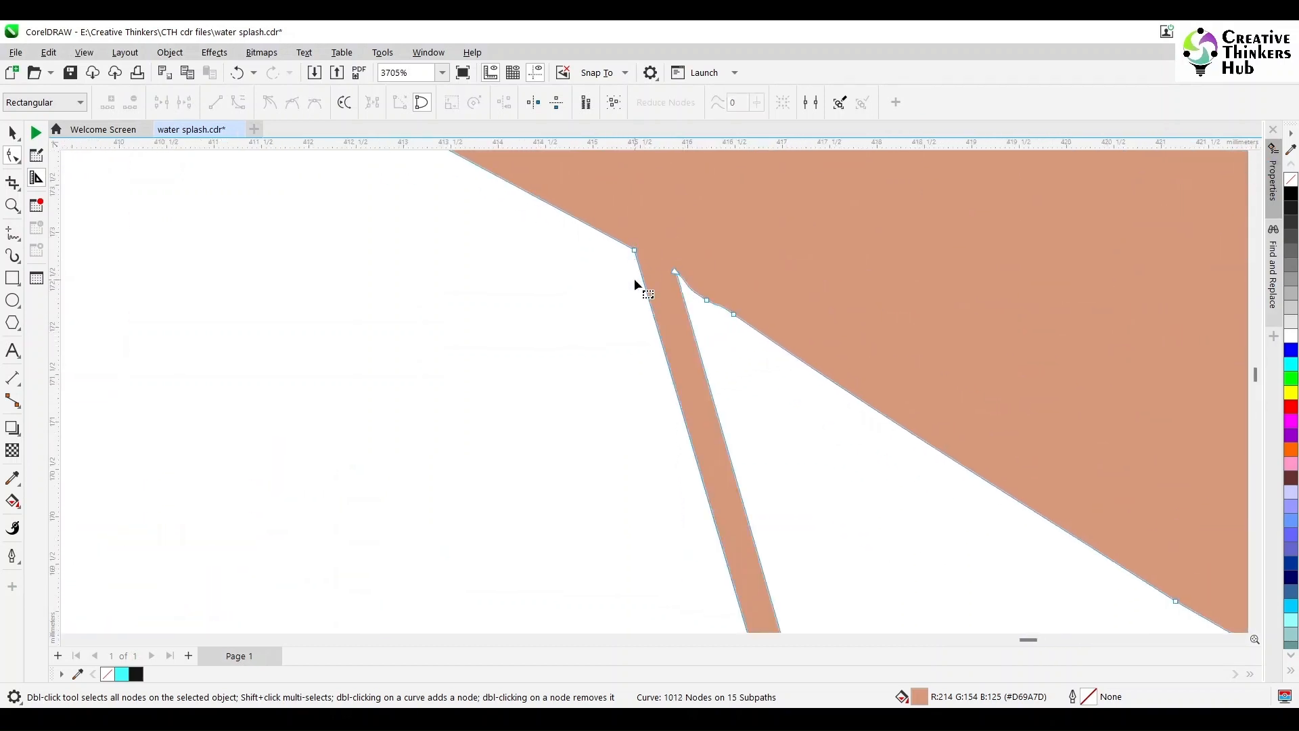
scroll(648, 318, down, 3)
scroll(647, 326, up, 1)
drag(646, 260, 662, 294)
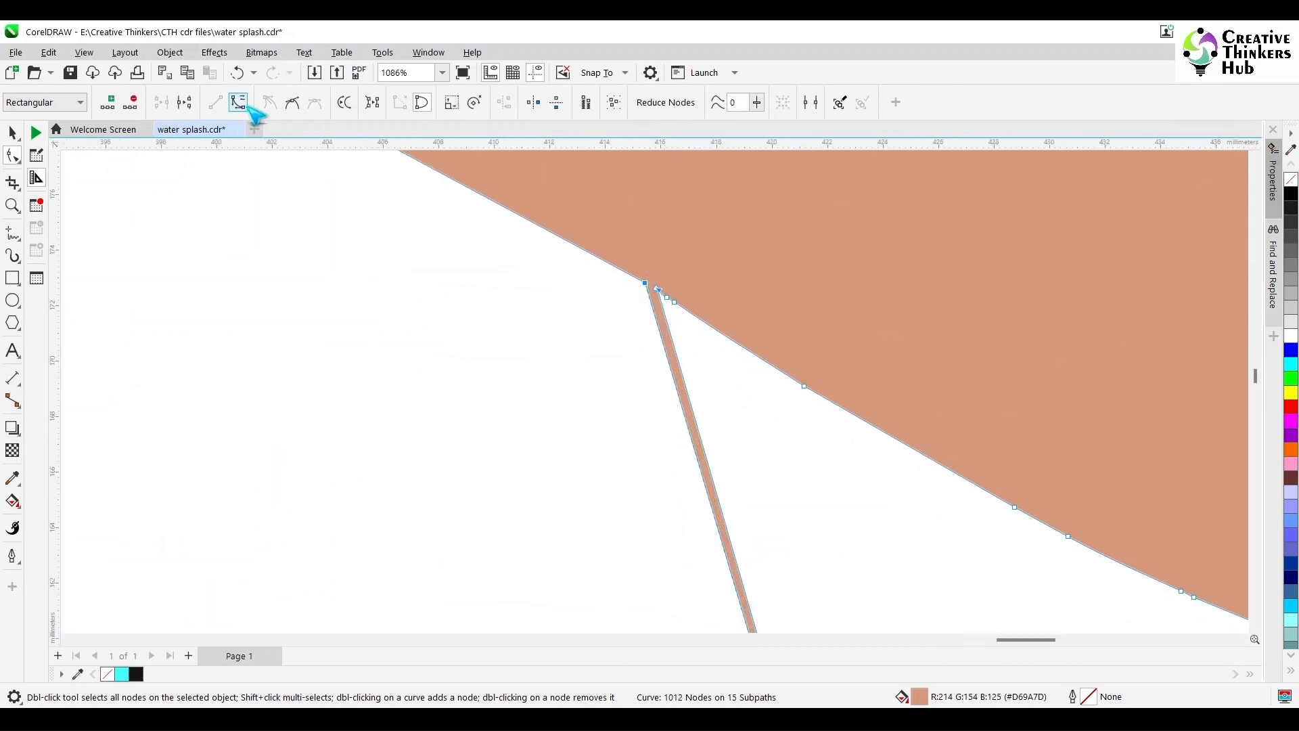
scroll(648, 298, up, 5)
drag(693, 235, 709, 251)
scroll(462, 399, down, 12)
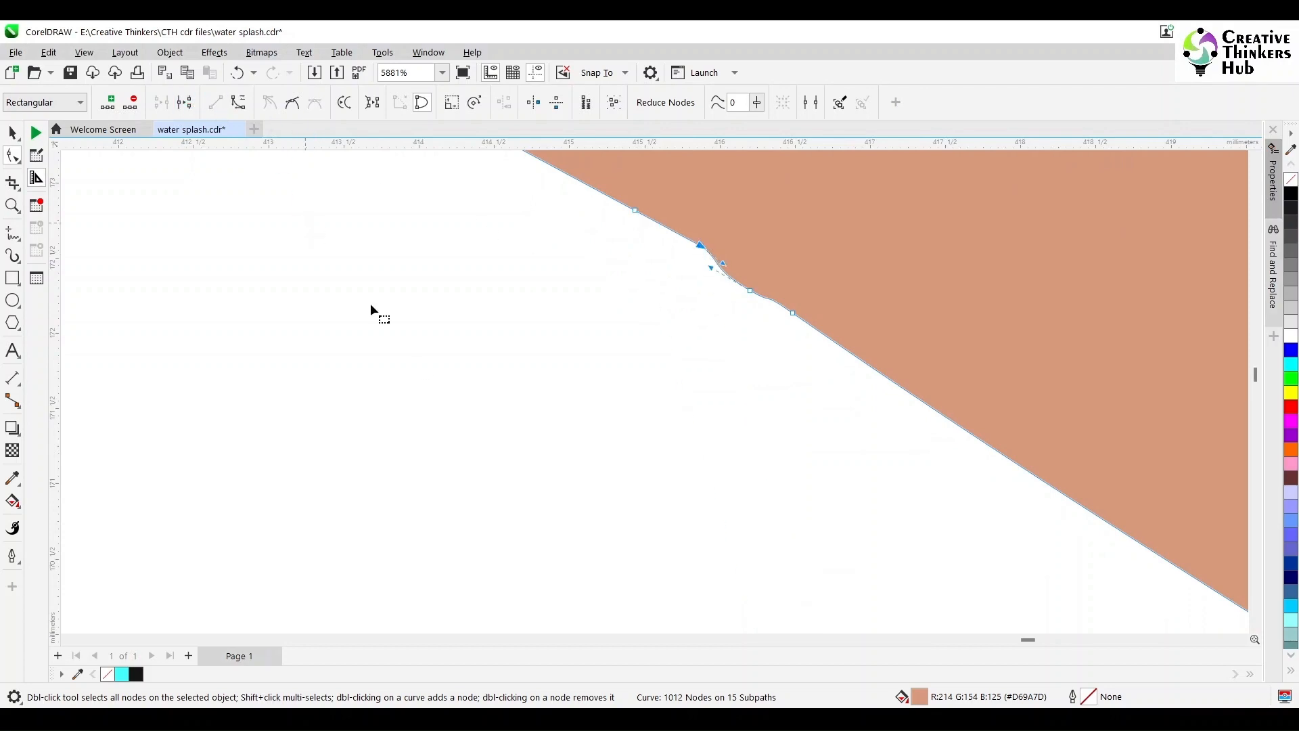
Delete the nodes of the white hole near the lower tip of the raised upper arm
scroll(472, 482, down, 2)
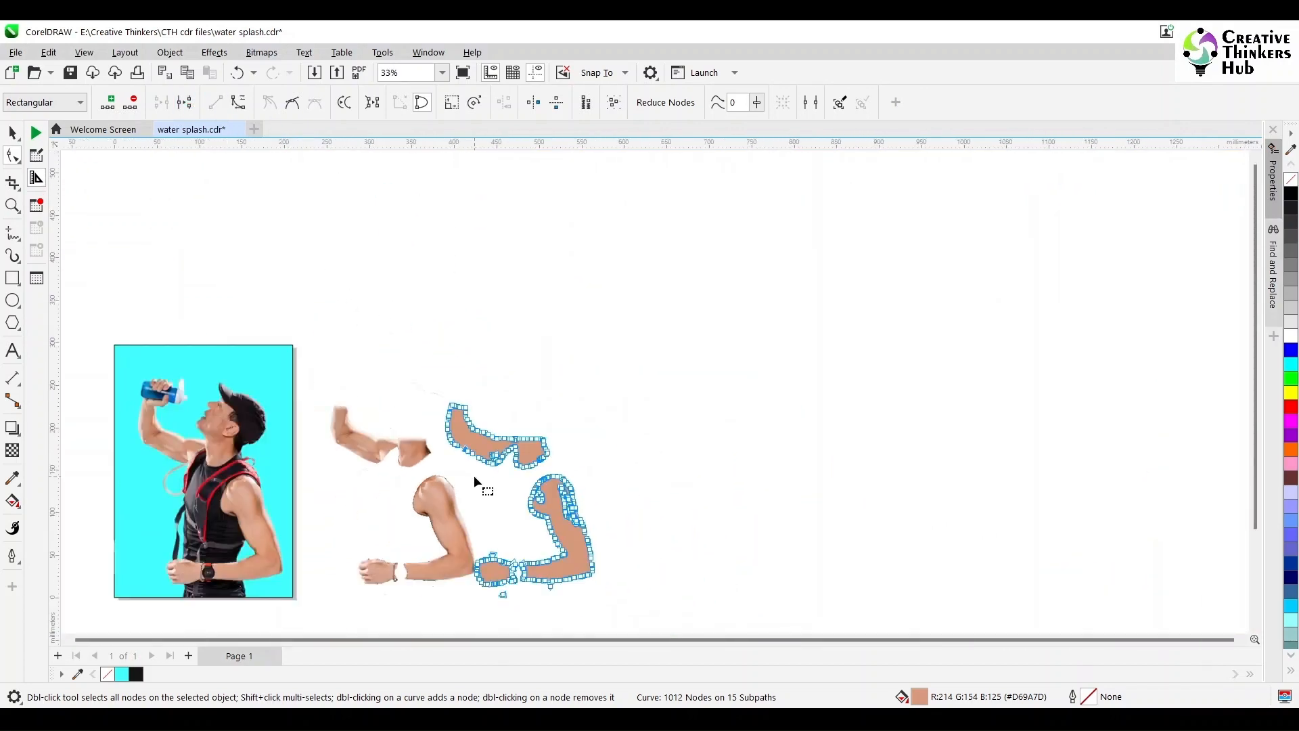
scroll(485, 506, up, 3)
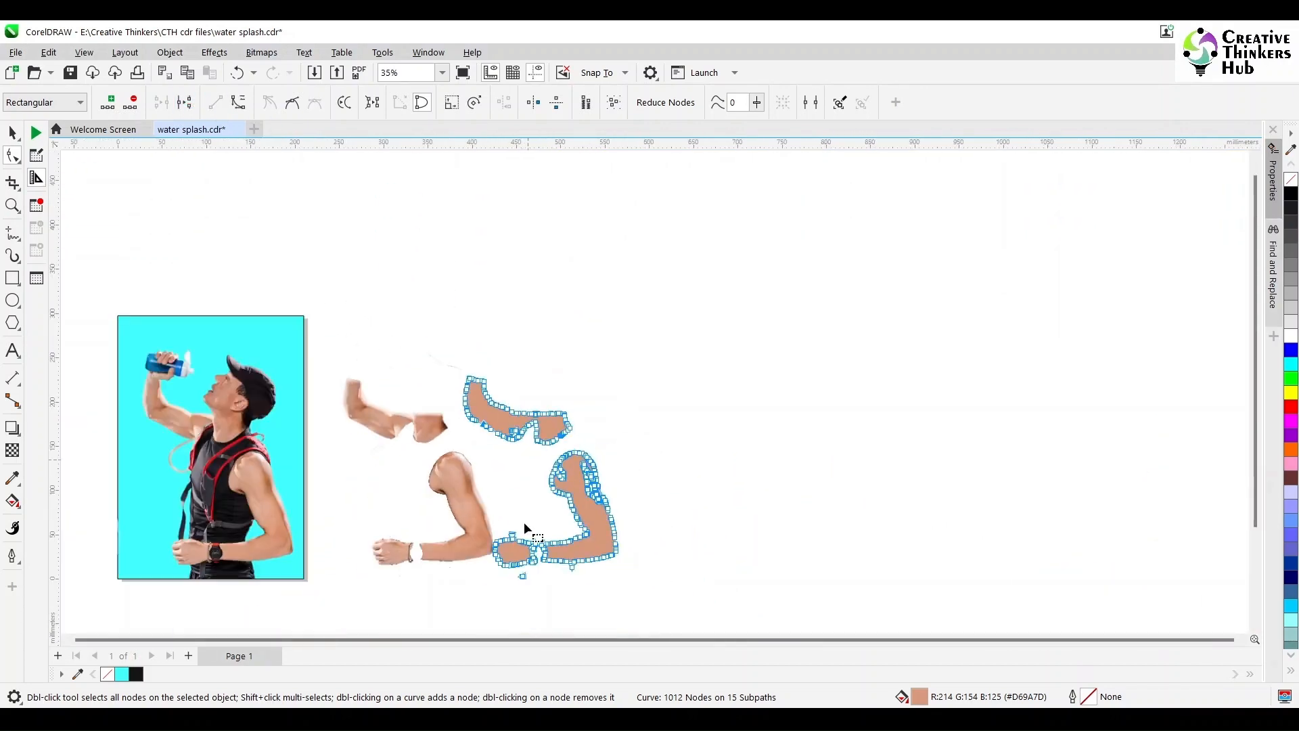
scroll(454, 314, up, 4)
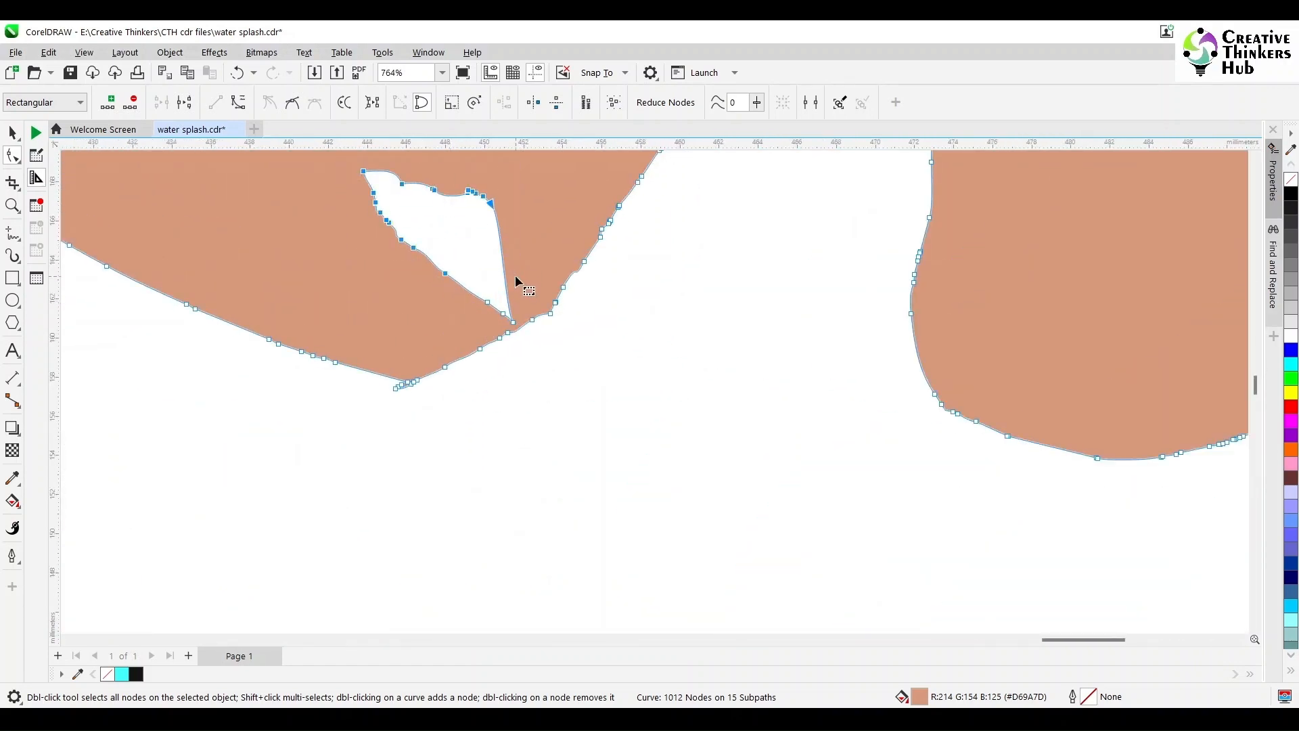
key(Delete)
drag(517, 321, 517, 322)
key(Delete)
Remove the small hook of extra nodes at the bottom tip of the raised arm
scroll(422, 380, up, 3)
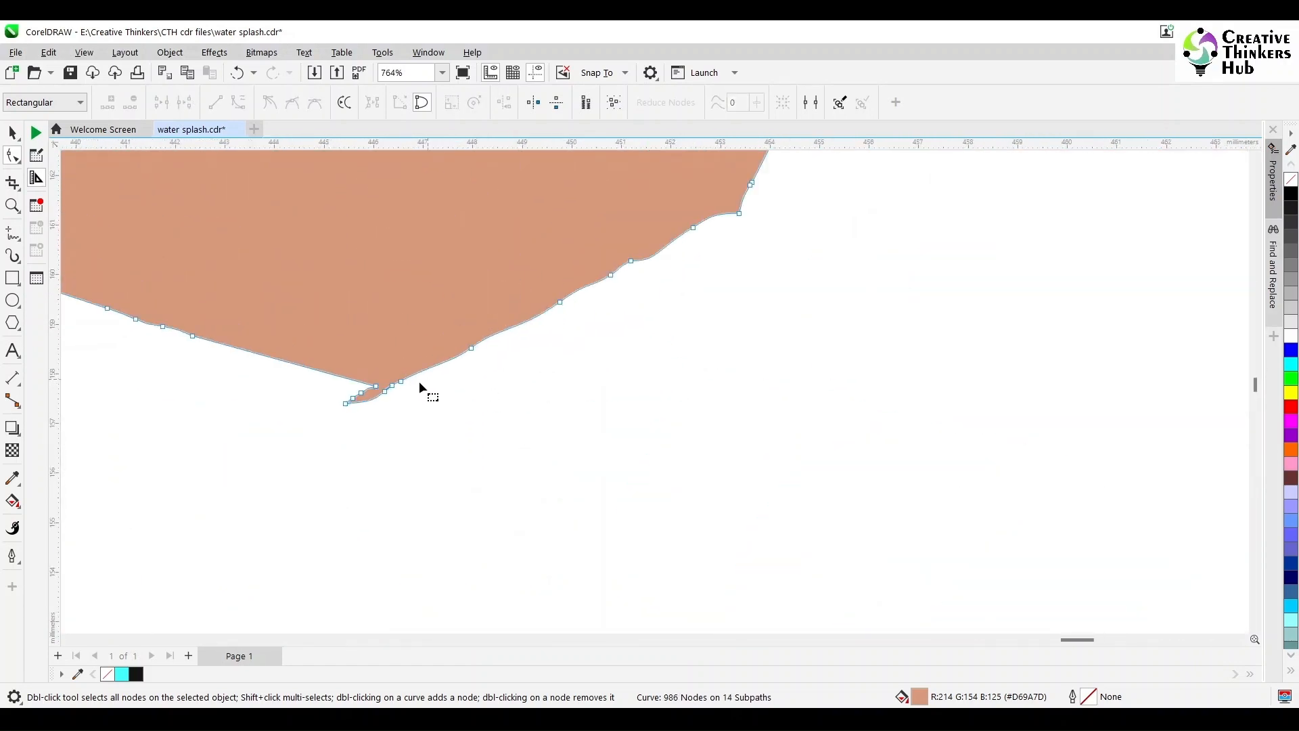
drag(276, 455, 371, 380)
key(Delete)
key(Delete)
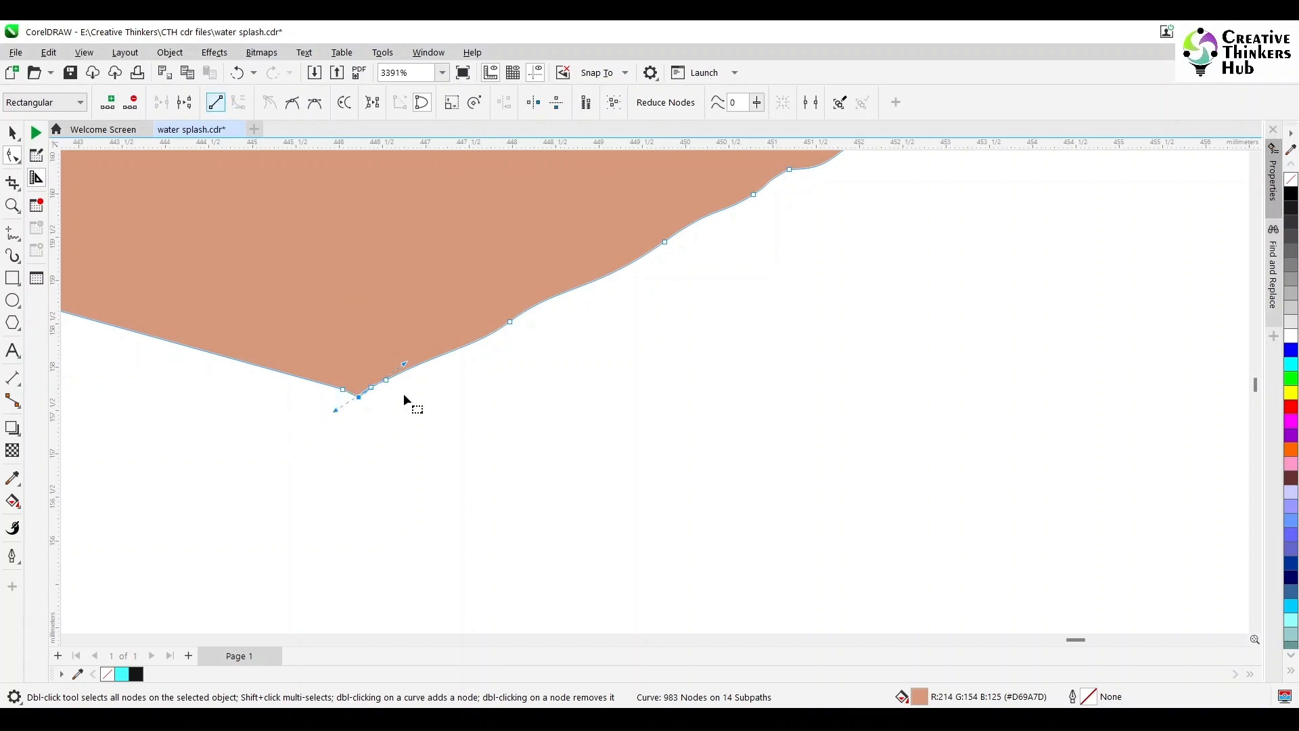
Close the white gap inside the lowered arm's shoulder by deleting all of its nodes
scroll(409, 403, down, 6)
scroll(1063, 526, down, 3)
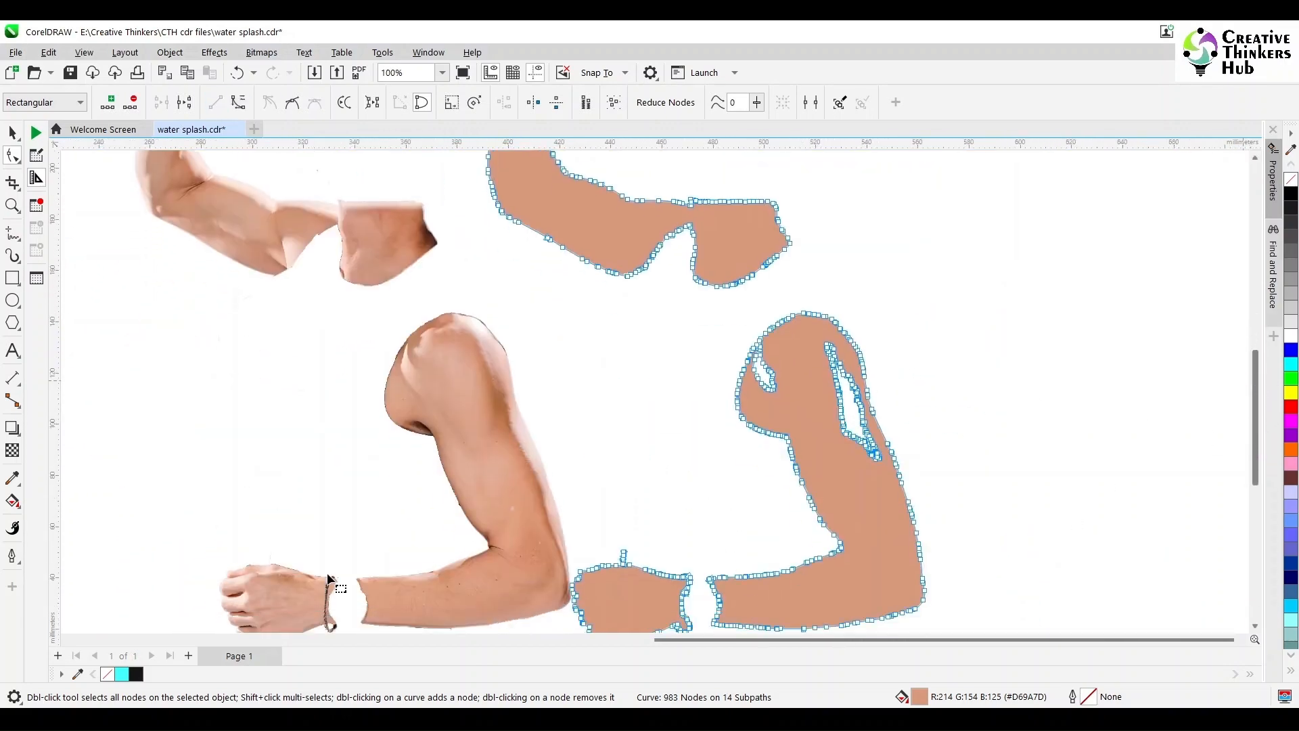
scroll(834, 400, up, 4)
key(Delete)
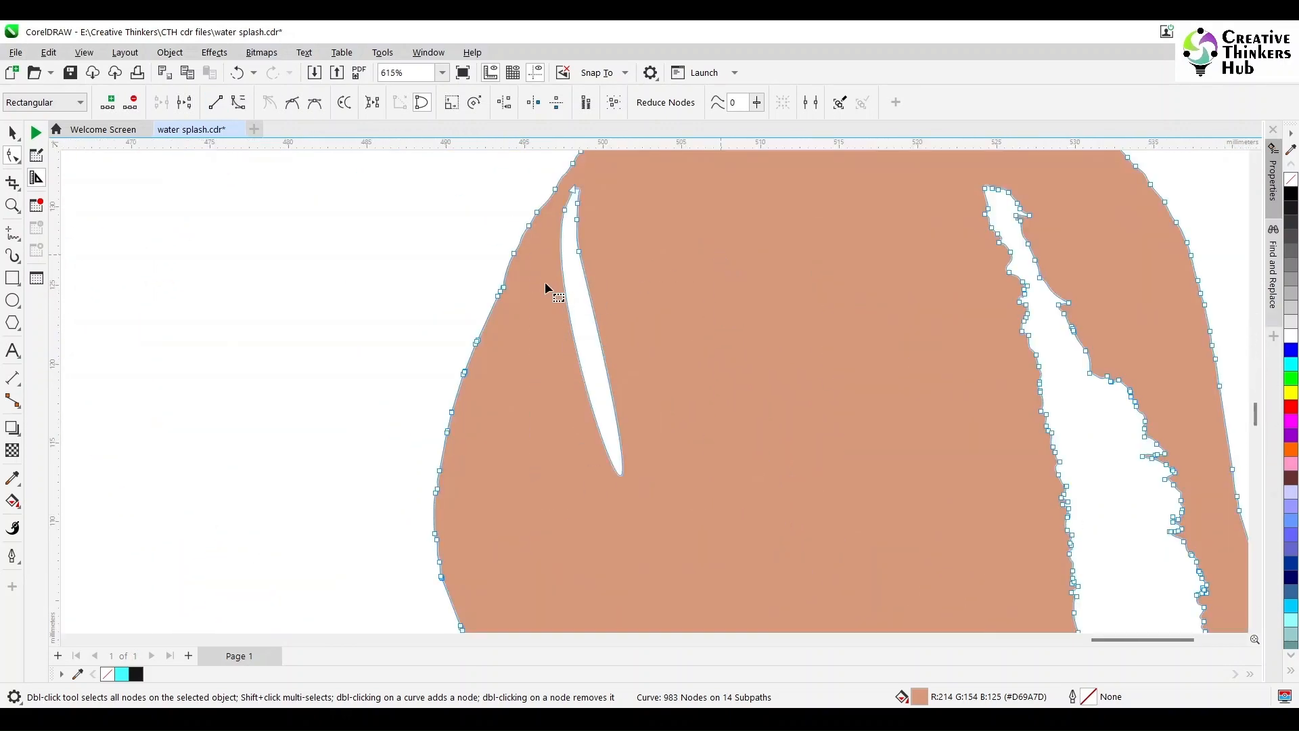
drag(545, 281, 555, 213)
key(Delete)
key(Delete)
Close the large jagged hole in the lowered upper arm by deleting all of its nodes
drag(944, 177, 1107, 393)
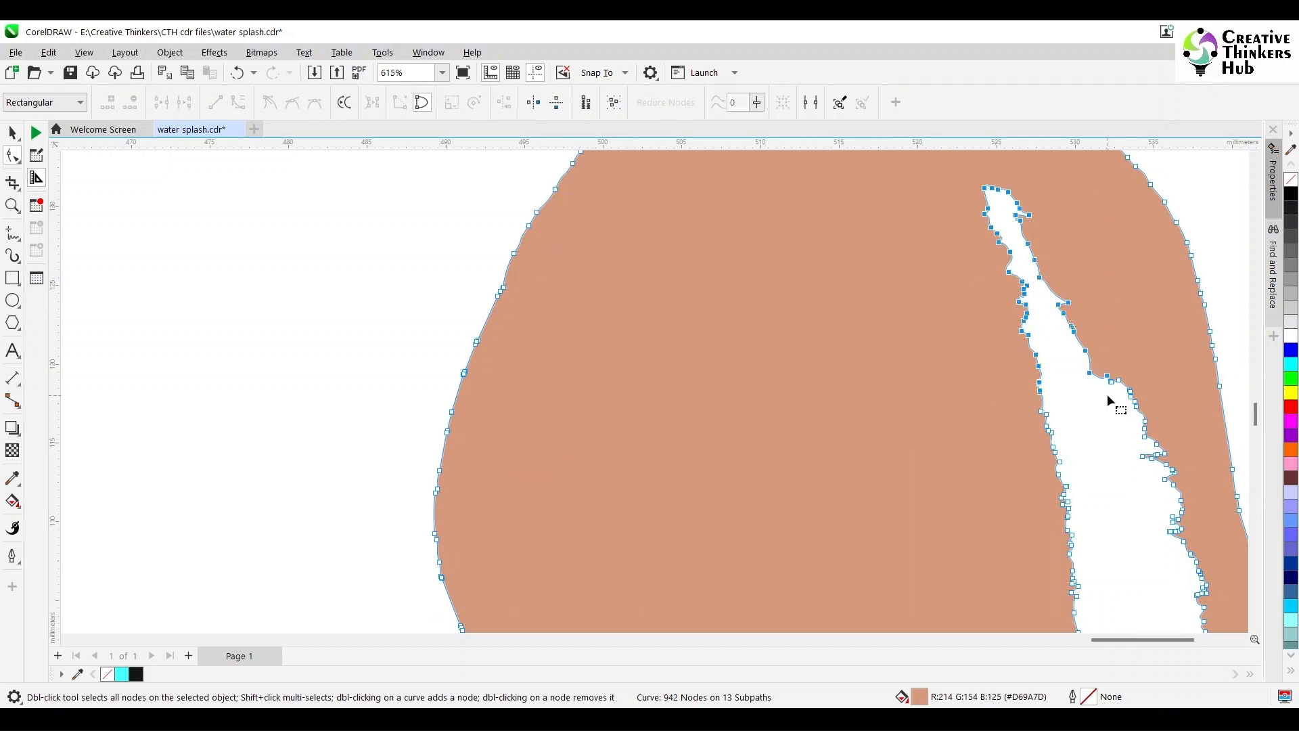
key(Delete)
drag(962, 338, 1183, 581)
key(Delete)
drag(1257, 411, 1270, 427)
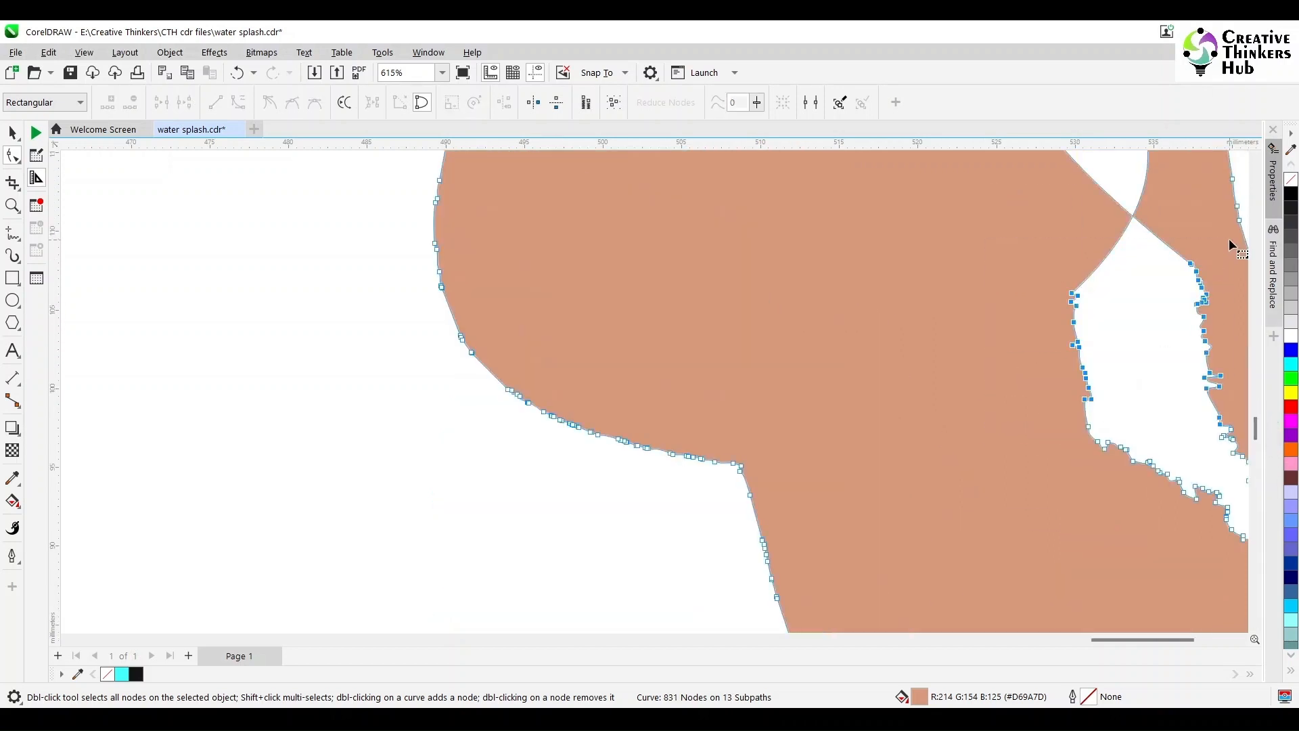
key(Delete)
drag(1187, 640, 1228, 646)
drag(691, 617, 887, 506)
key(Delete)
drag(594, 390, 819, 517)
key(Delete)
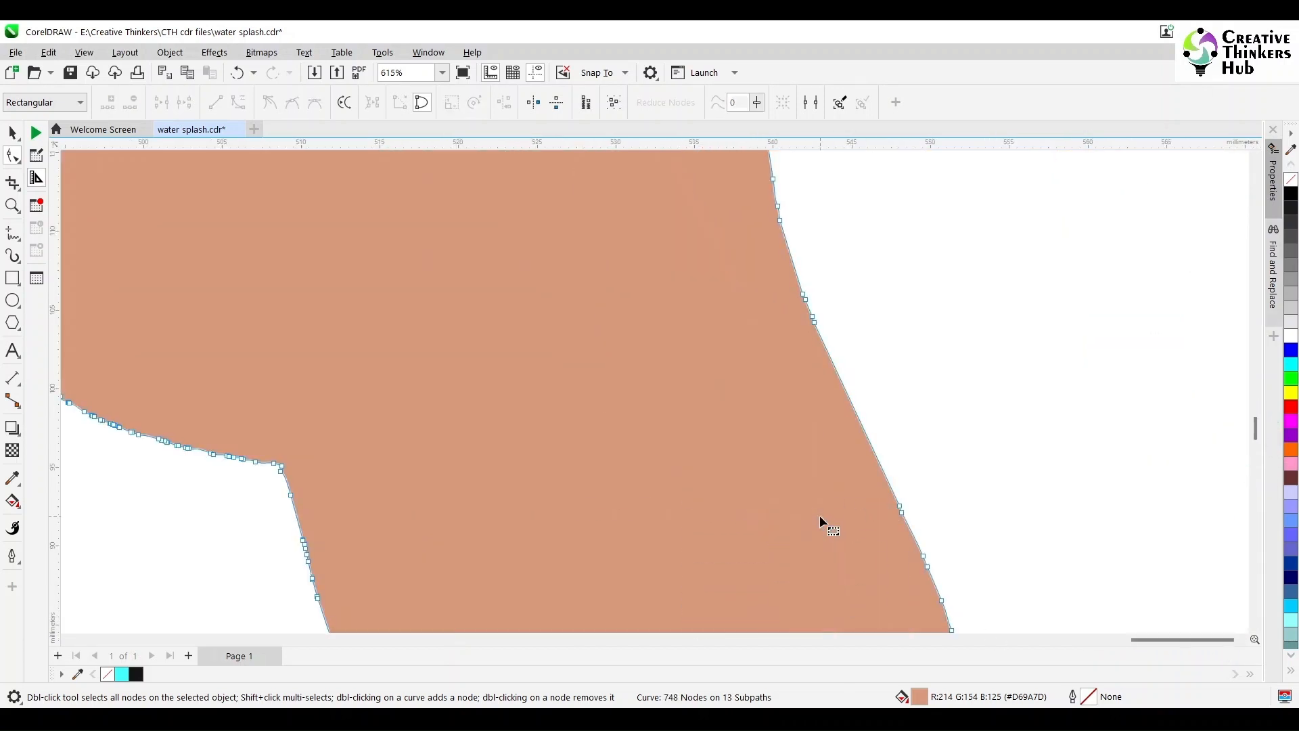
Move the cleaned silhouette left into alignment over the coloured arms bitmap and switch to Wireframe view
scroll(821, 517, down, 10)
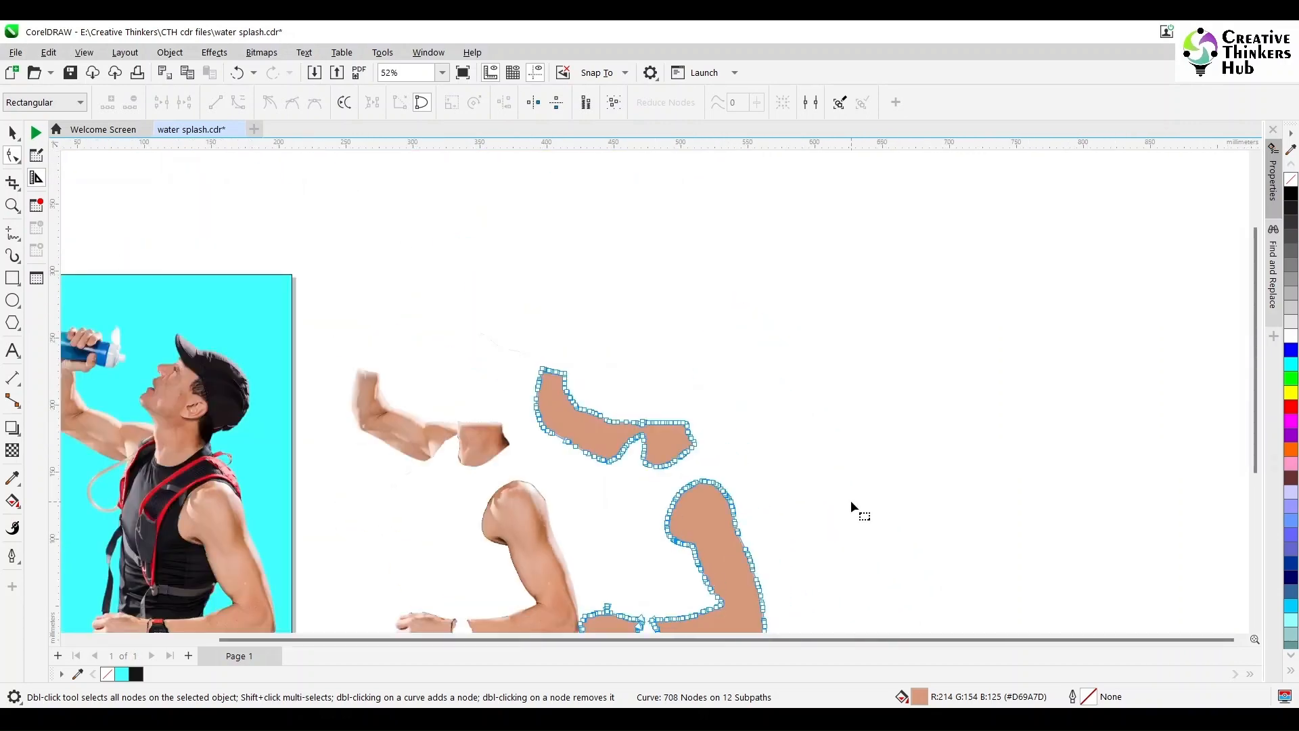
click(13, 133)
key(Left)
key(Left)
key(Right)
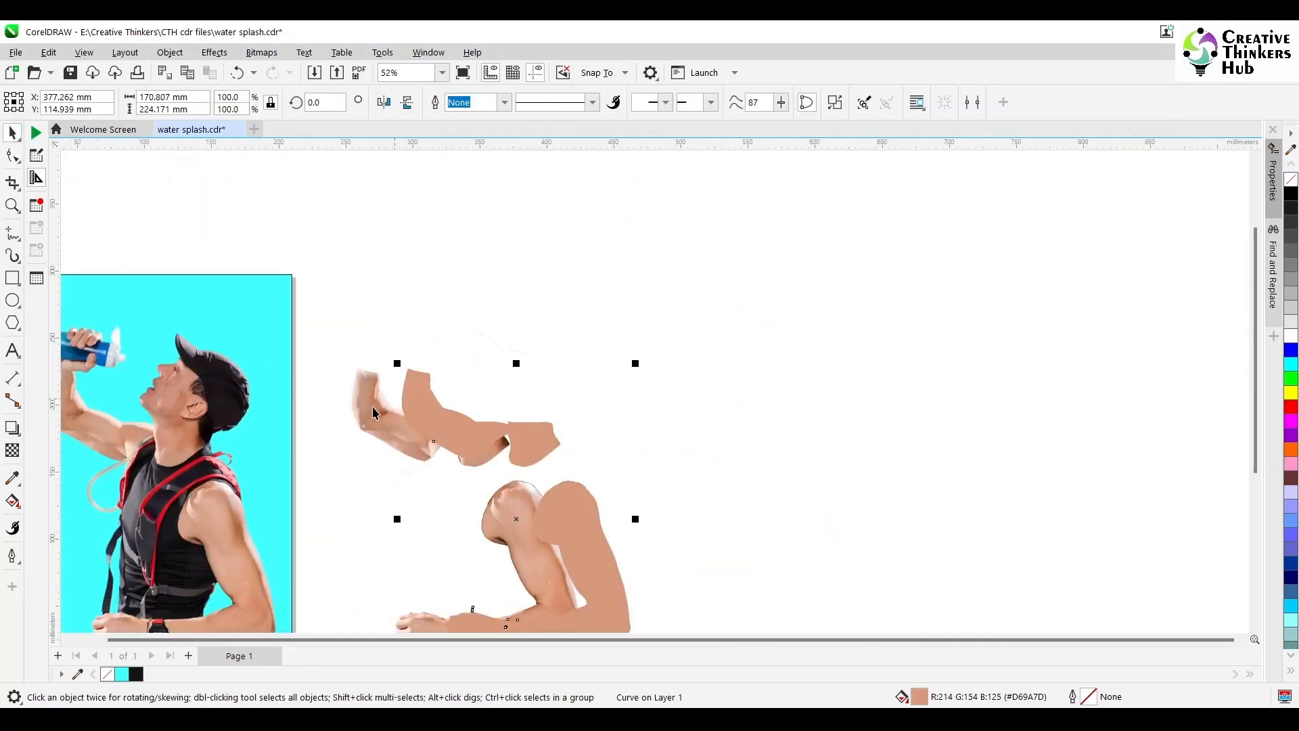
scroll(373, 412, up, 8)
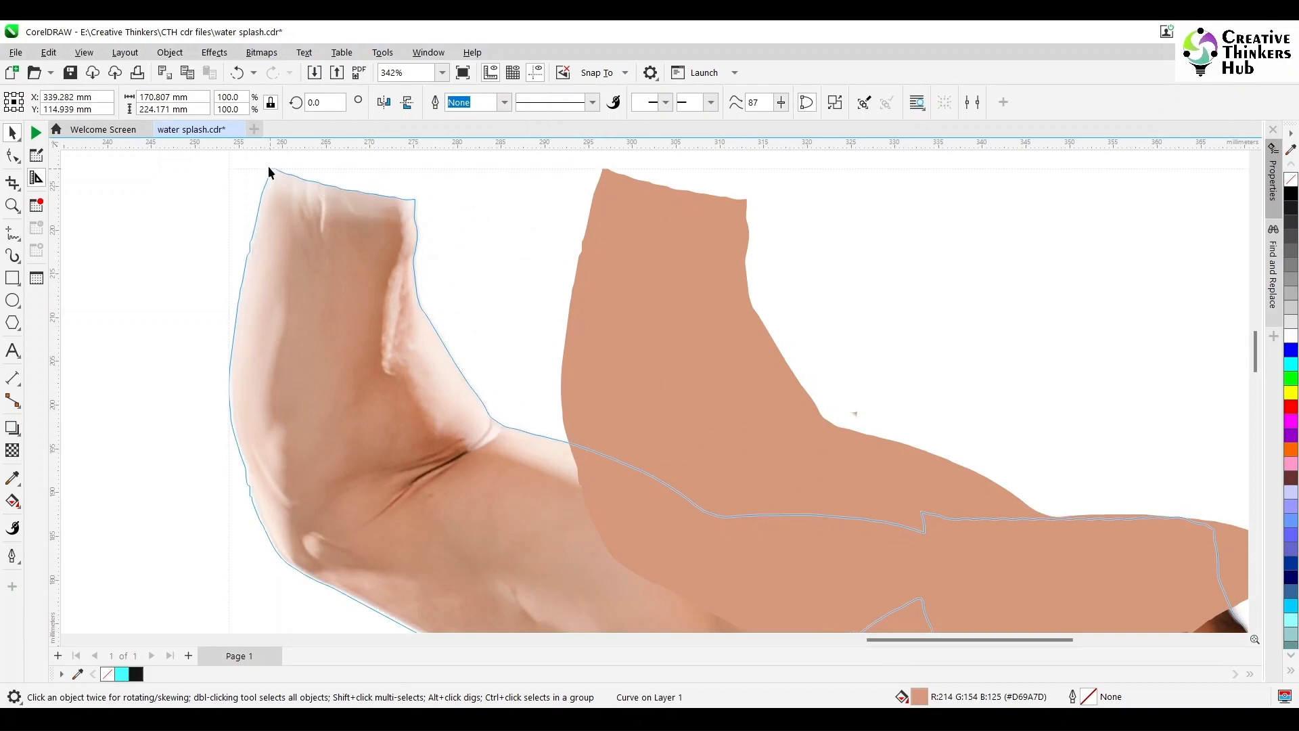
scroll(531, 287, down, 6)
click(84, 52)
click(102, 88)
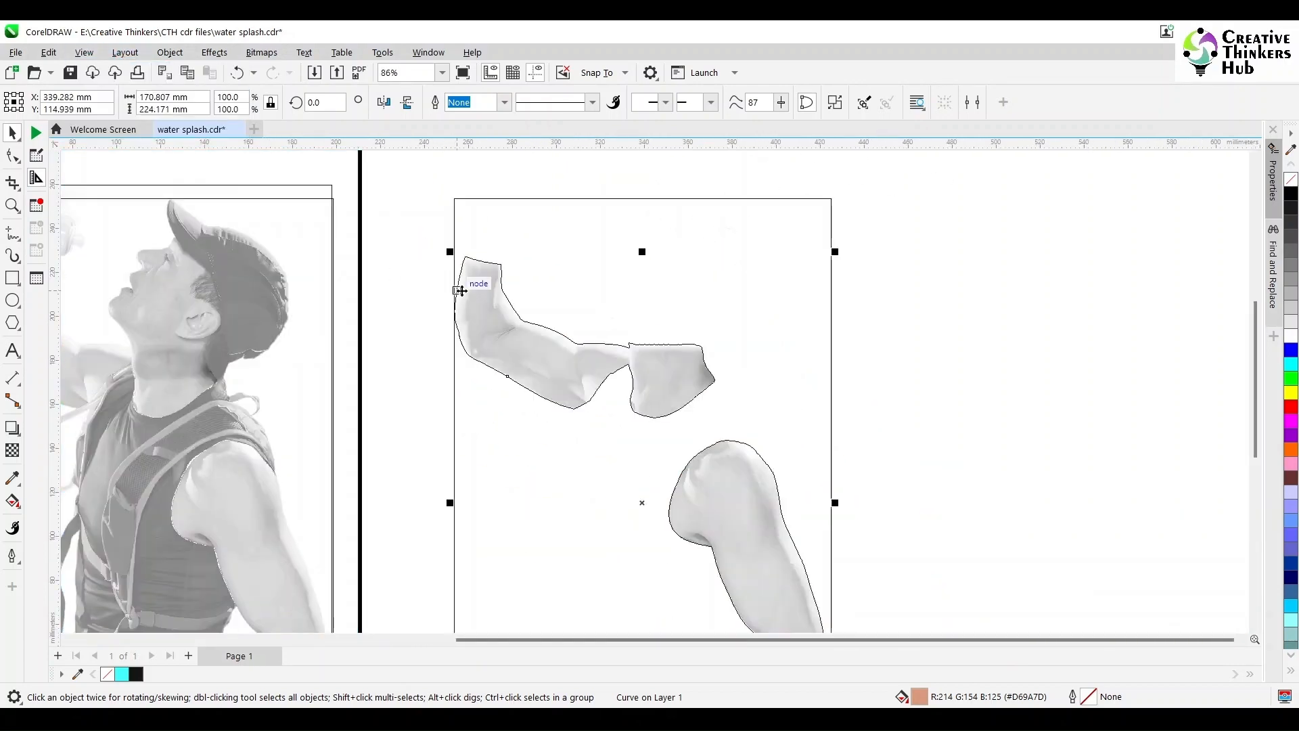
Inspect how closely the silhouette outline follows the raised and lowered arms bitmap in Wireframe view
scroll(493, 290, up, 6)
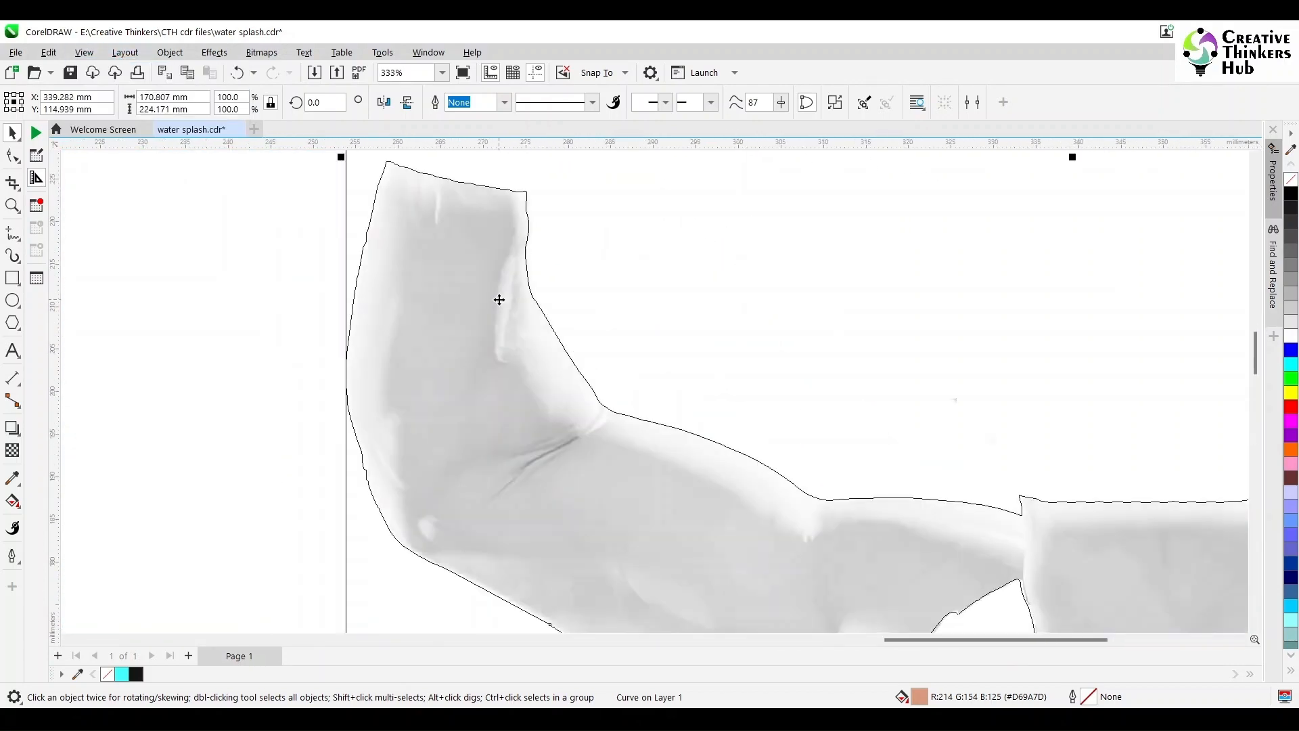
scroll(431, 391, up, 1)
click(1254, 626)
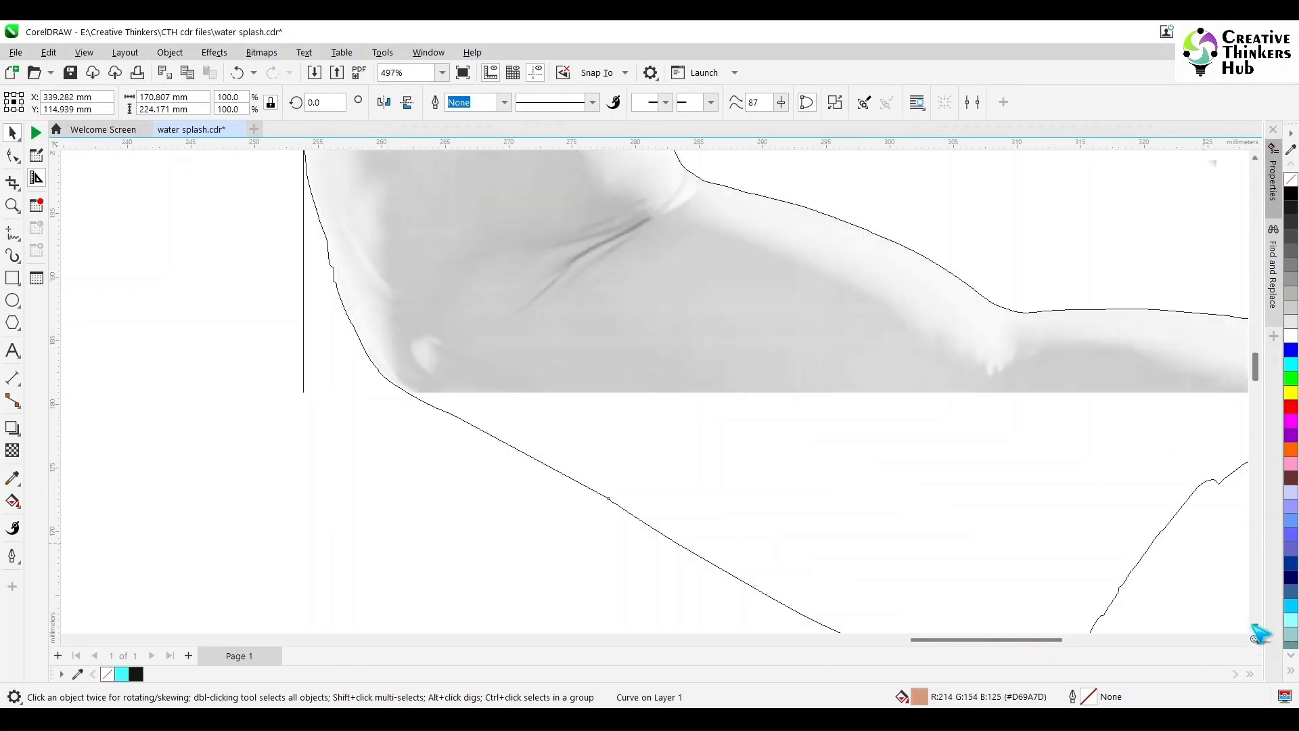
click(1253, 626)
click(1254, 626)
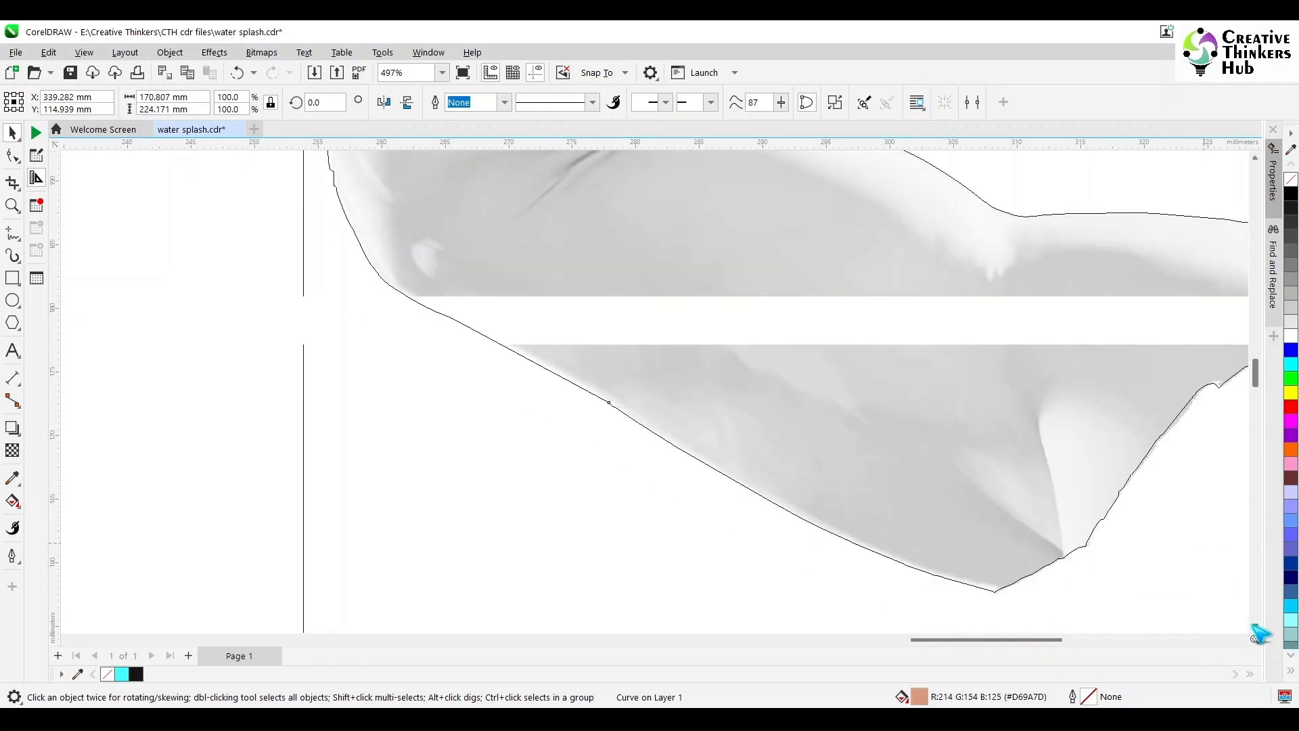
drag(1018, 643, 1063, 646)
scroll(989, 540, down, 2)
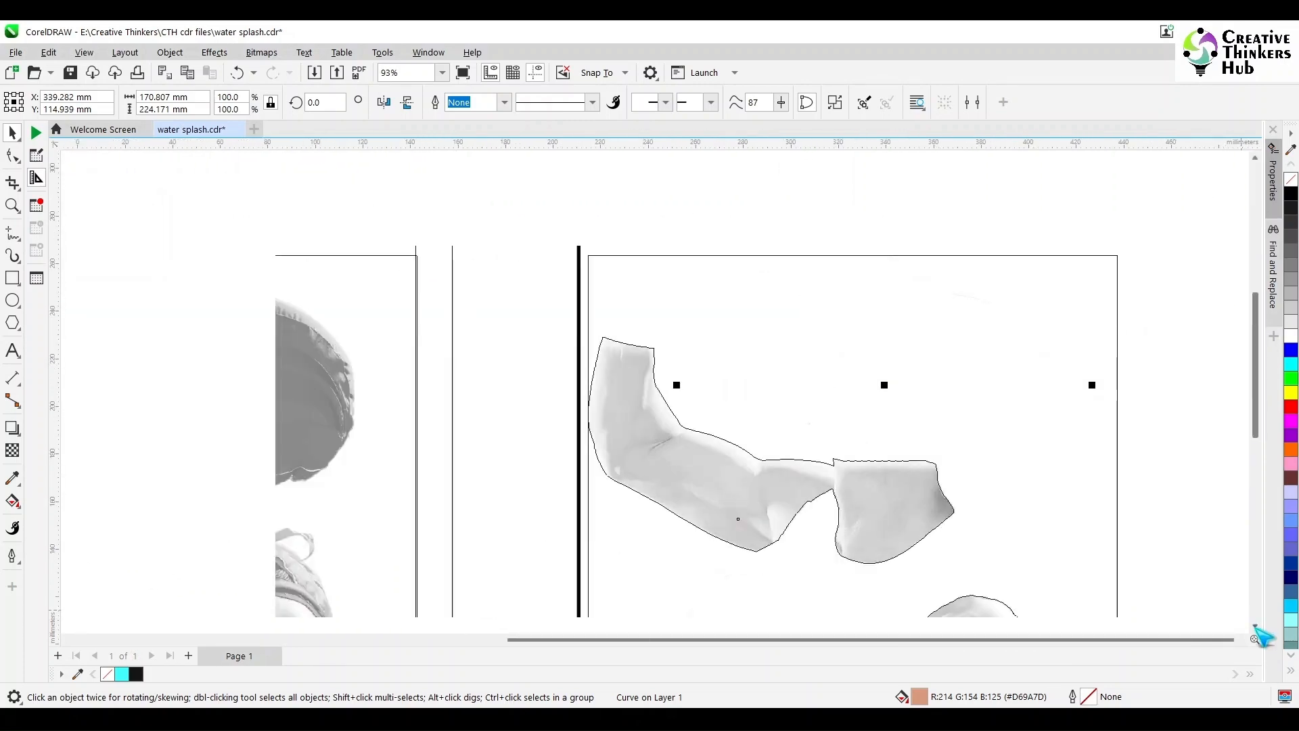
click(1253, 625)
scroll(916, 380, up, 5)
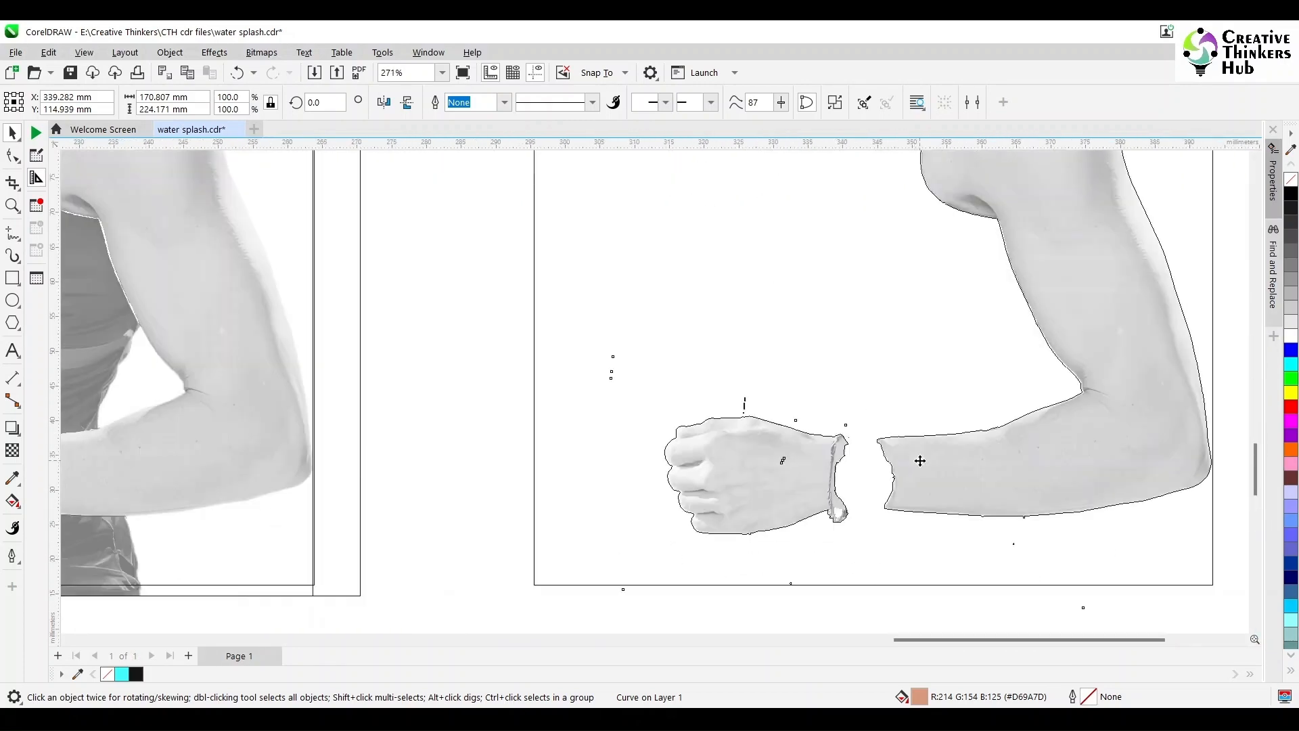
Delete the stray node fragments above the fist and beside the upper corner of the wrist
key(F10)
drag(347, 197, 584, 354)
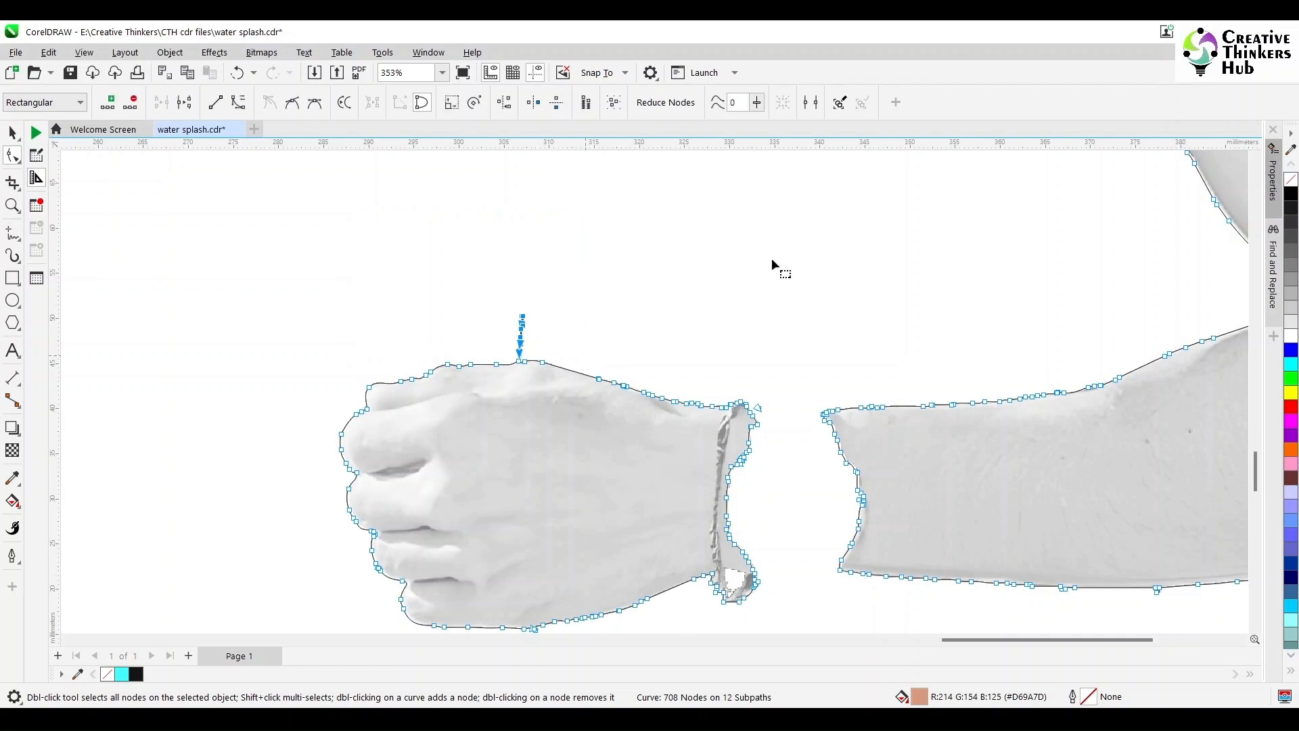
key(Delete)
scroll(774, 391, up, 3)
drag(784, 398, 737, 425)
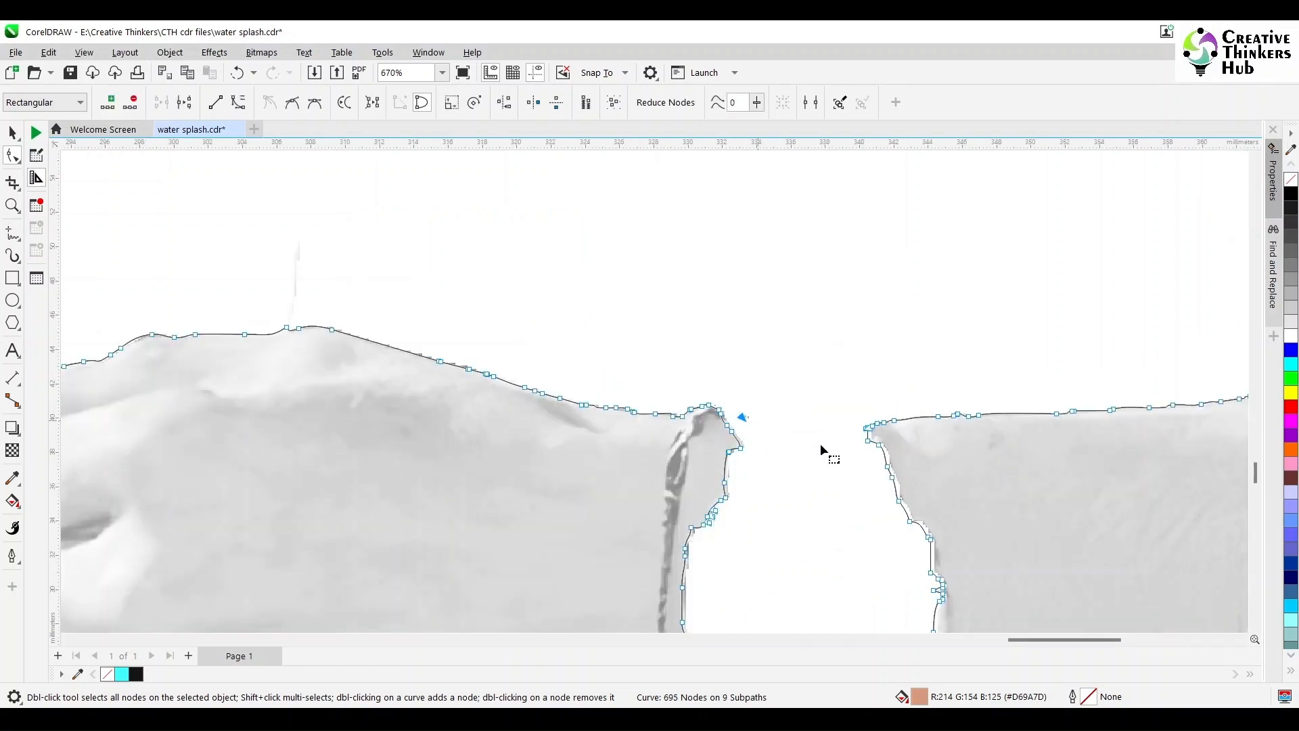
key(Delete)
Delete the remaining stray nodes in the empty area below the fist
click(1254, 482)
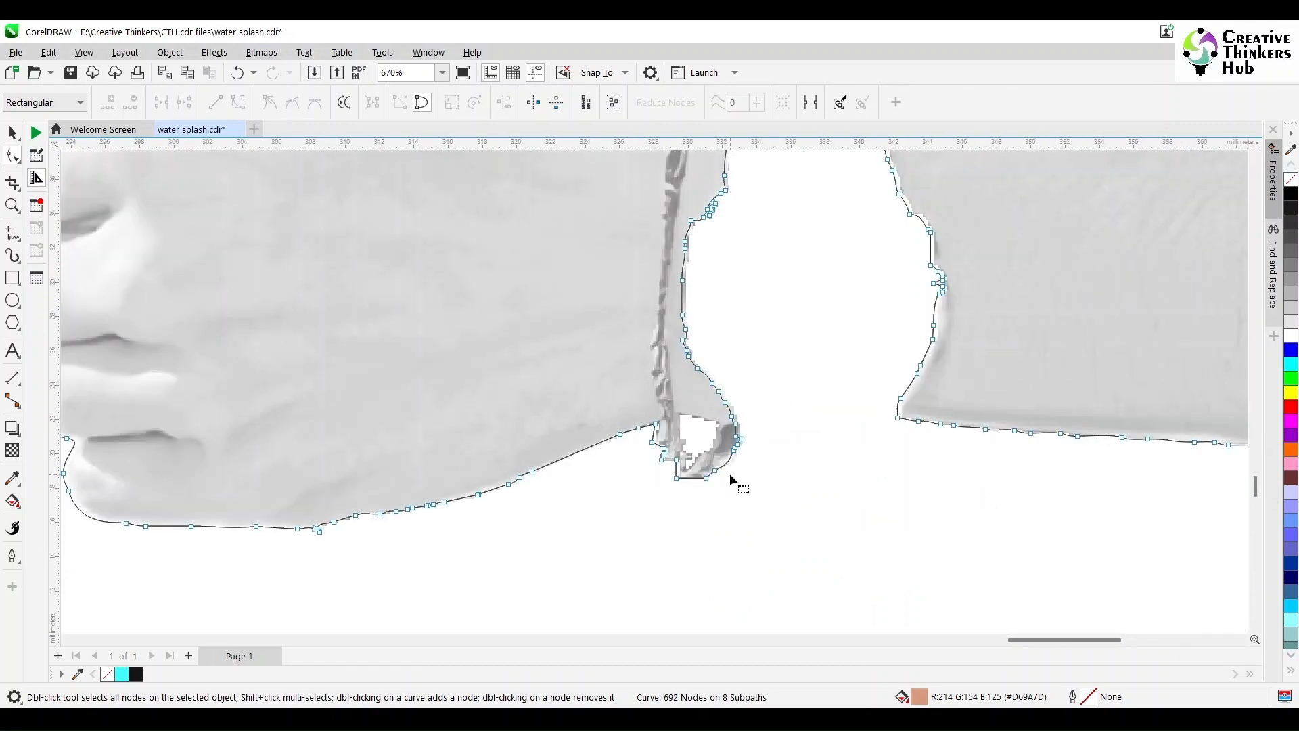
key(F4)
scroll(1057, 630, up, 2)
key(Delete)
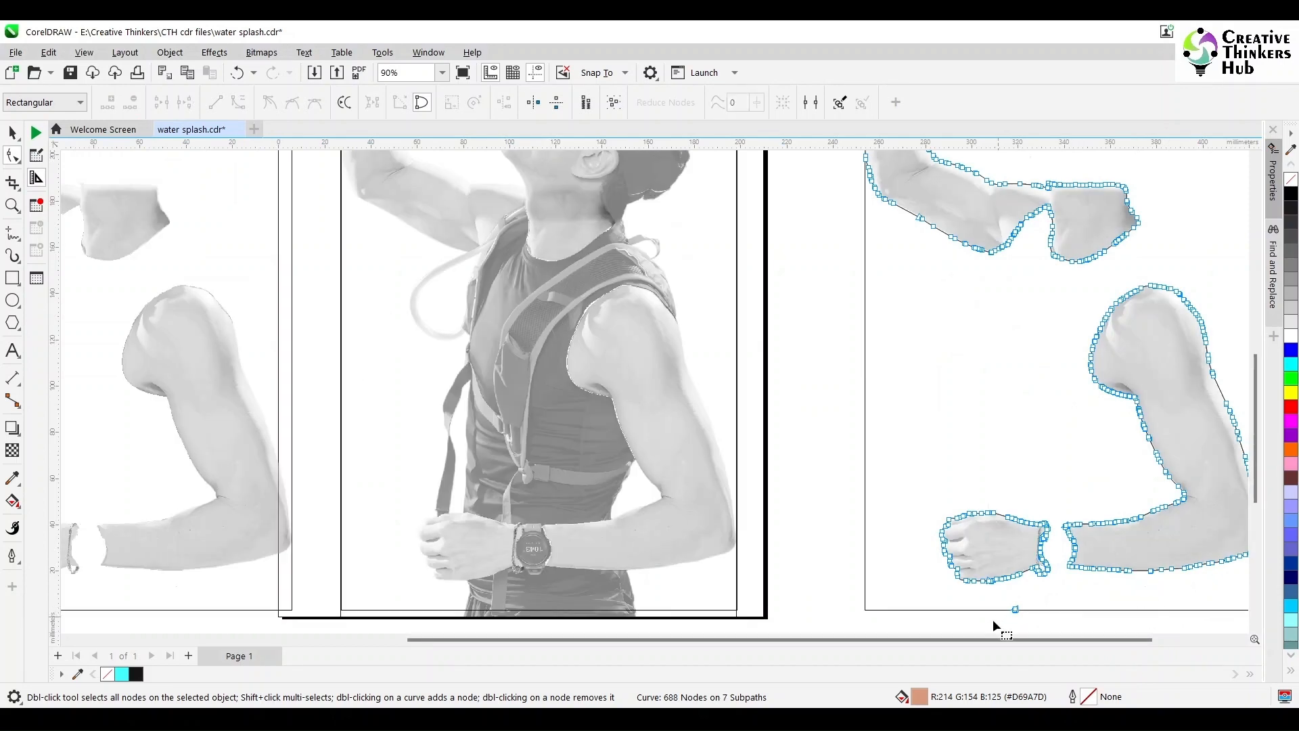
drag(992, 619, 1052, 599)
key(Delete)
Trace the white gap in the lower wrist flap as a closed Bézier shape
scroll(1058, 589, up, 2)
scroll(1050, 537, up, 7)
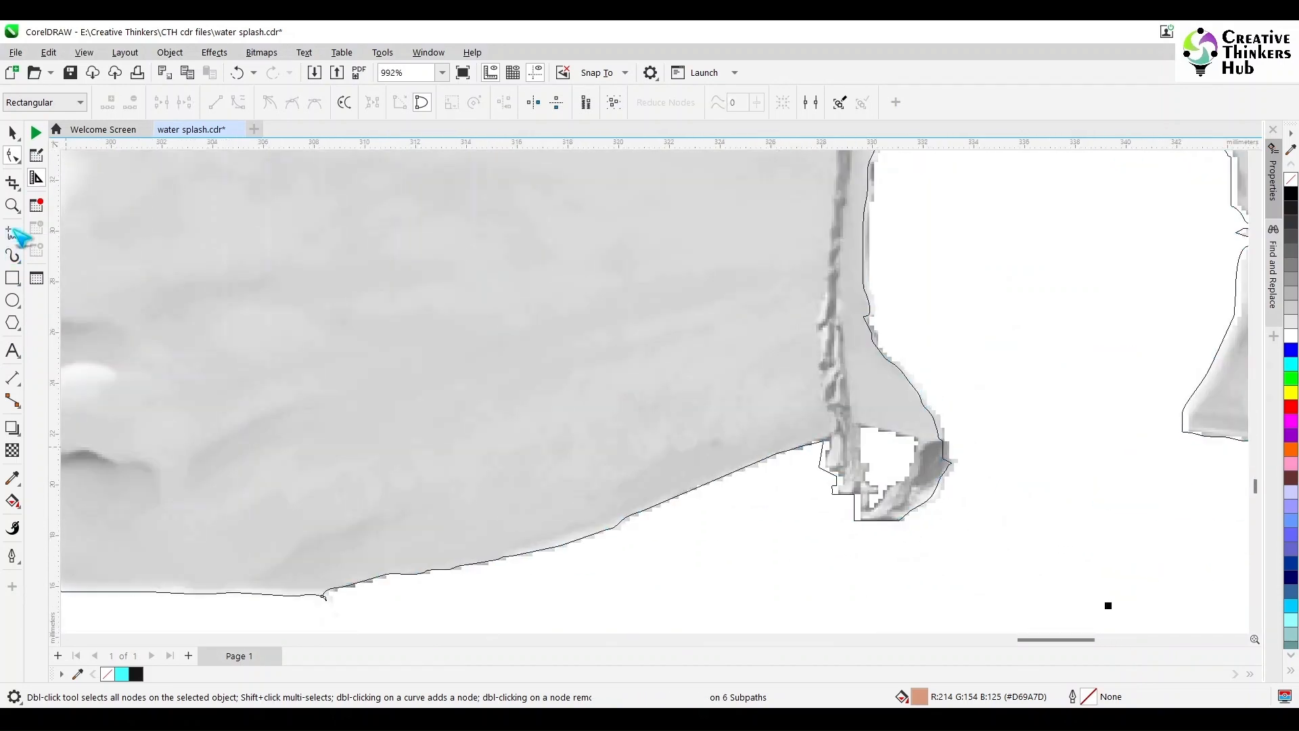
click(13, 256)
click(61, 267)
scroll(877, 464, up, 2)
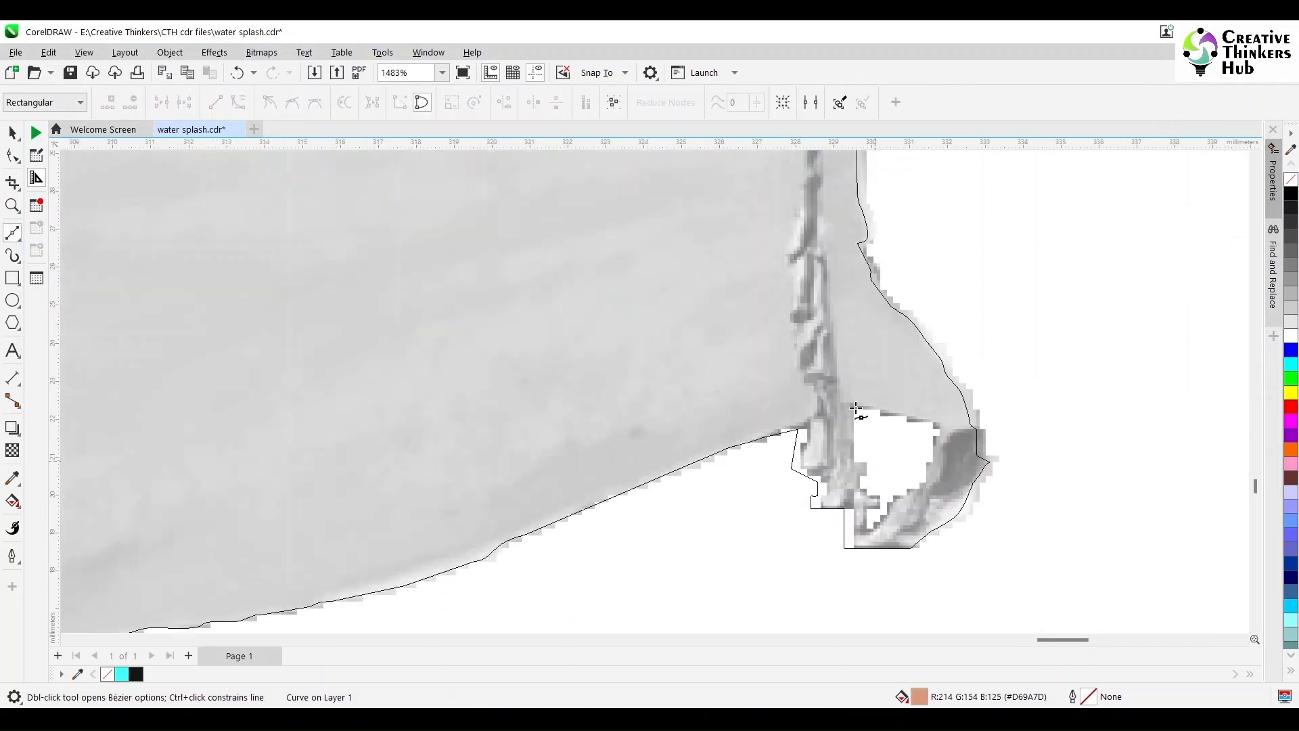
click(855, 407)
drag(865, 530, 862, 465)
click(869, 507)
click(878, 507)
click(877, 498)
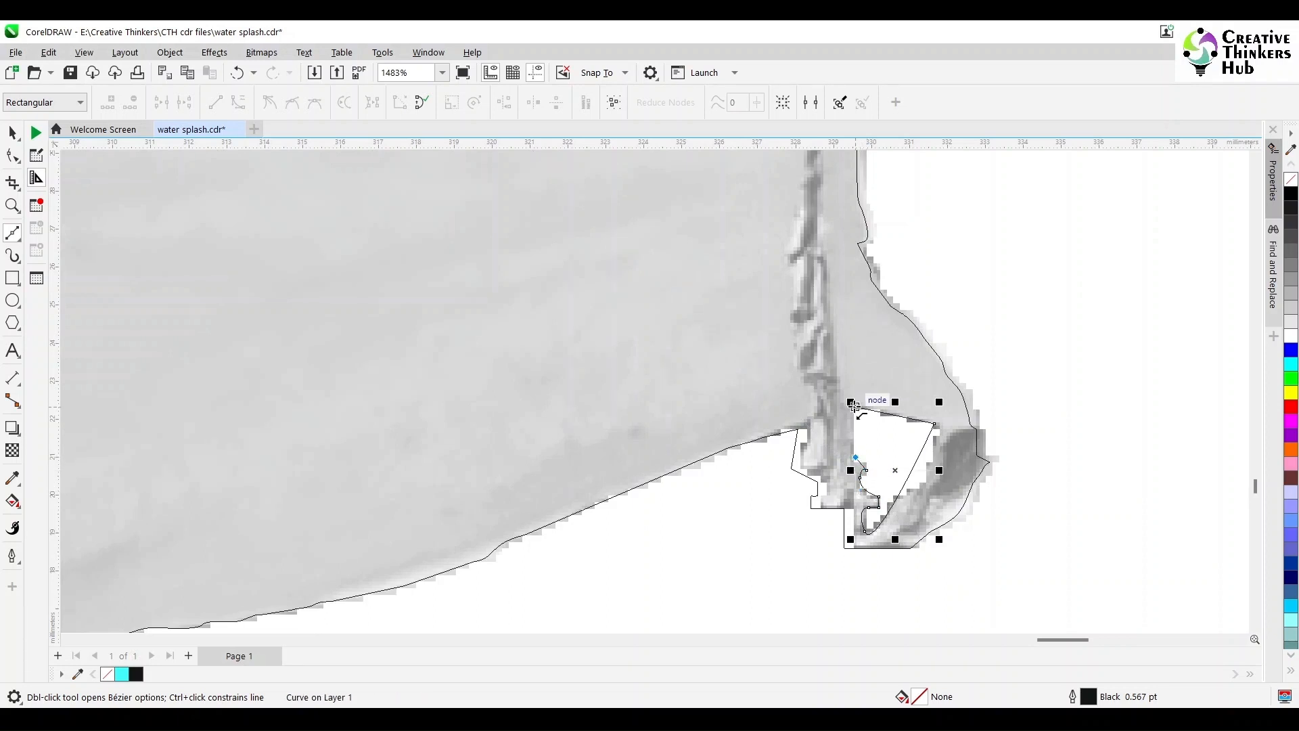
Reshape the traced gap's nodes and curve handles so its right and lower edges follow the white hole
scroll(882, 472, up, 1)
click(12, 155)
drag(851, 574, 851, 566)
drag(959, 392, 931, 519)
double_click(930, 514)
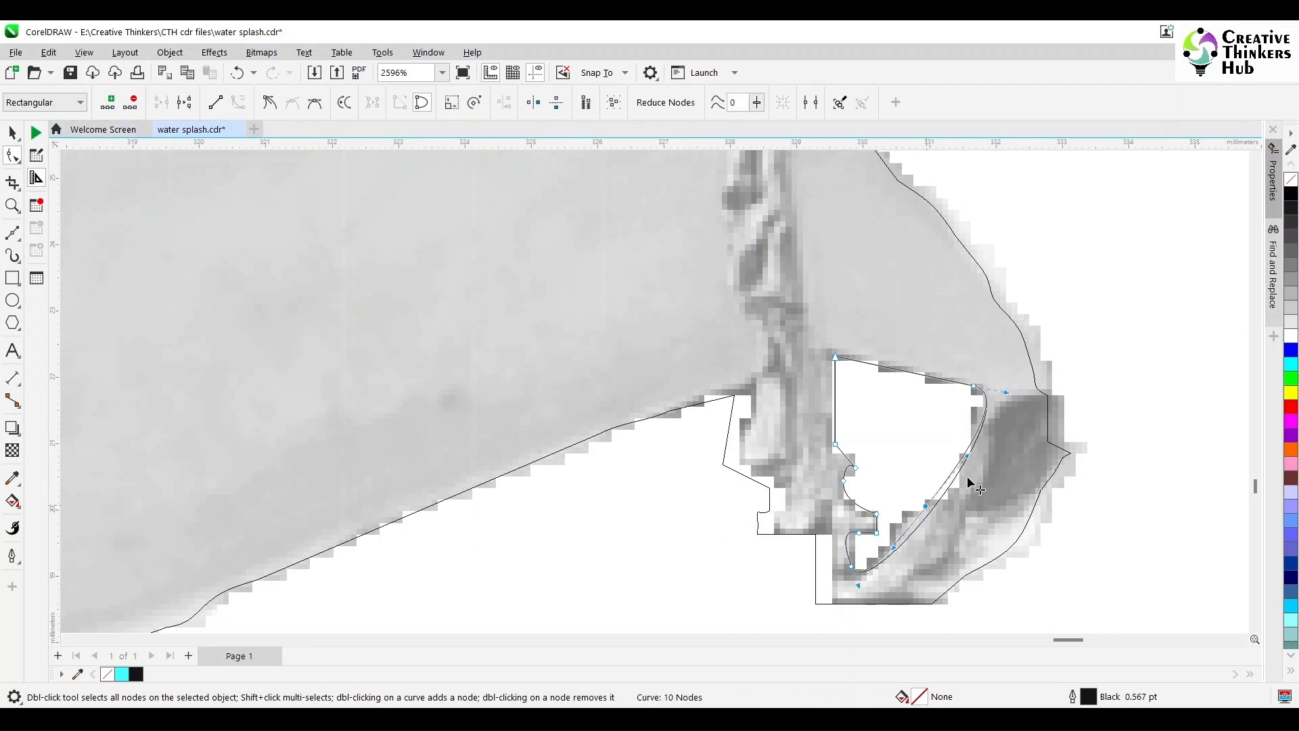
drag(1006, 393, 1000, 428)
click(263, 103)
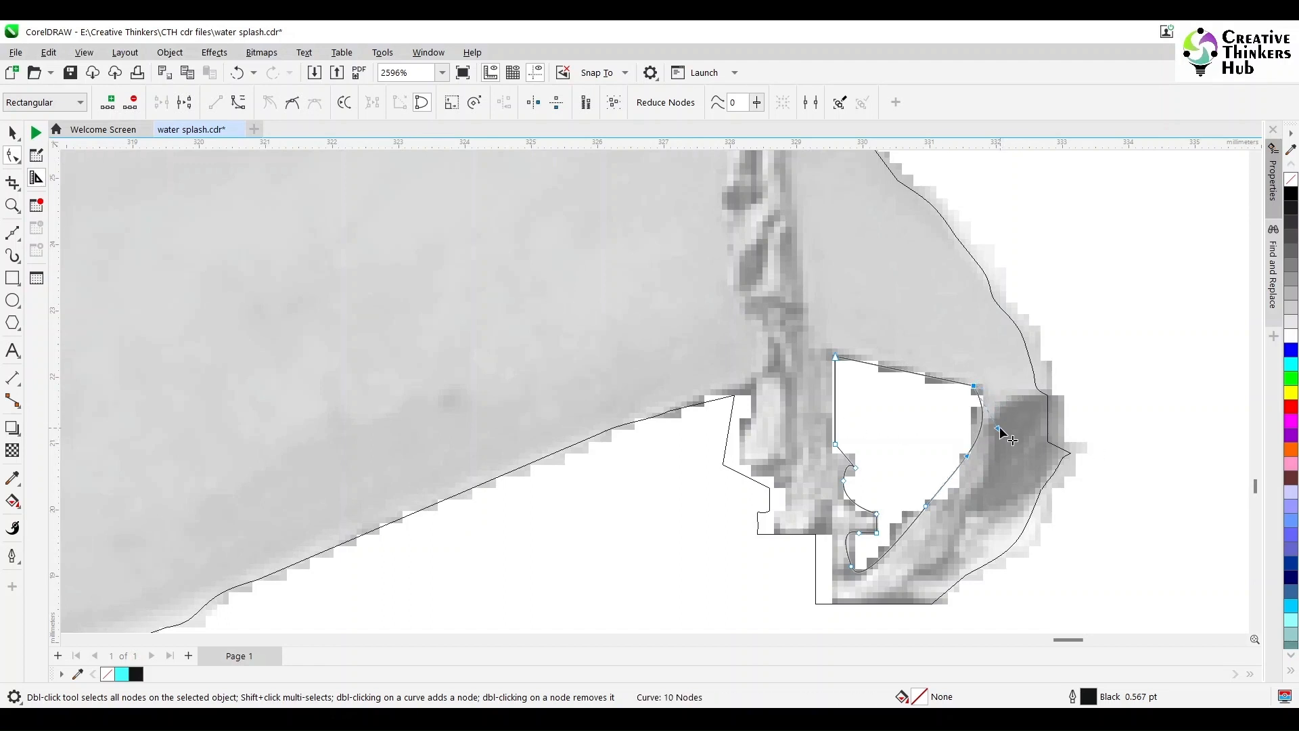
drag(946, 493, 949, 493)
drag(997, 429, 971, 420)
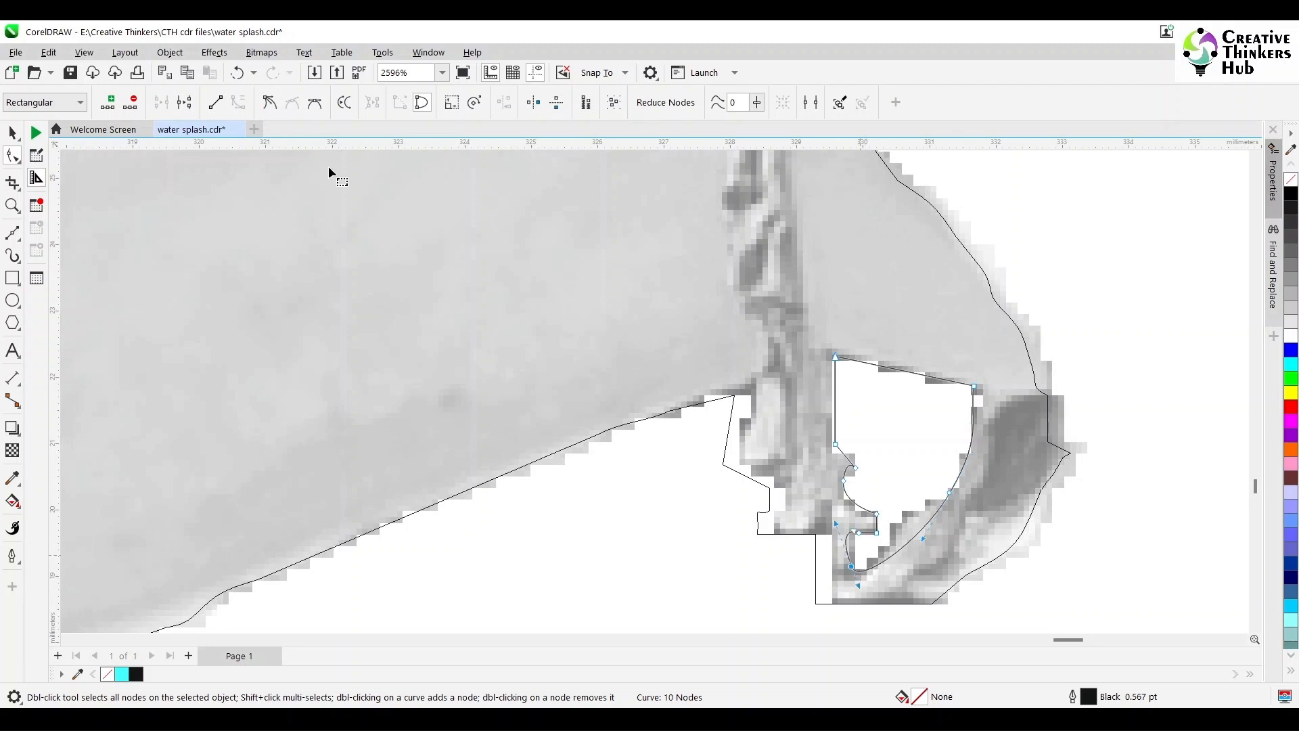
drag(864, 579, 885, 534)
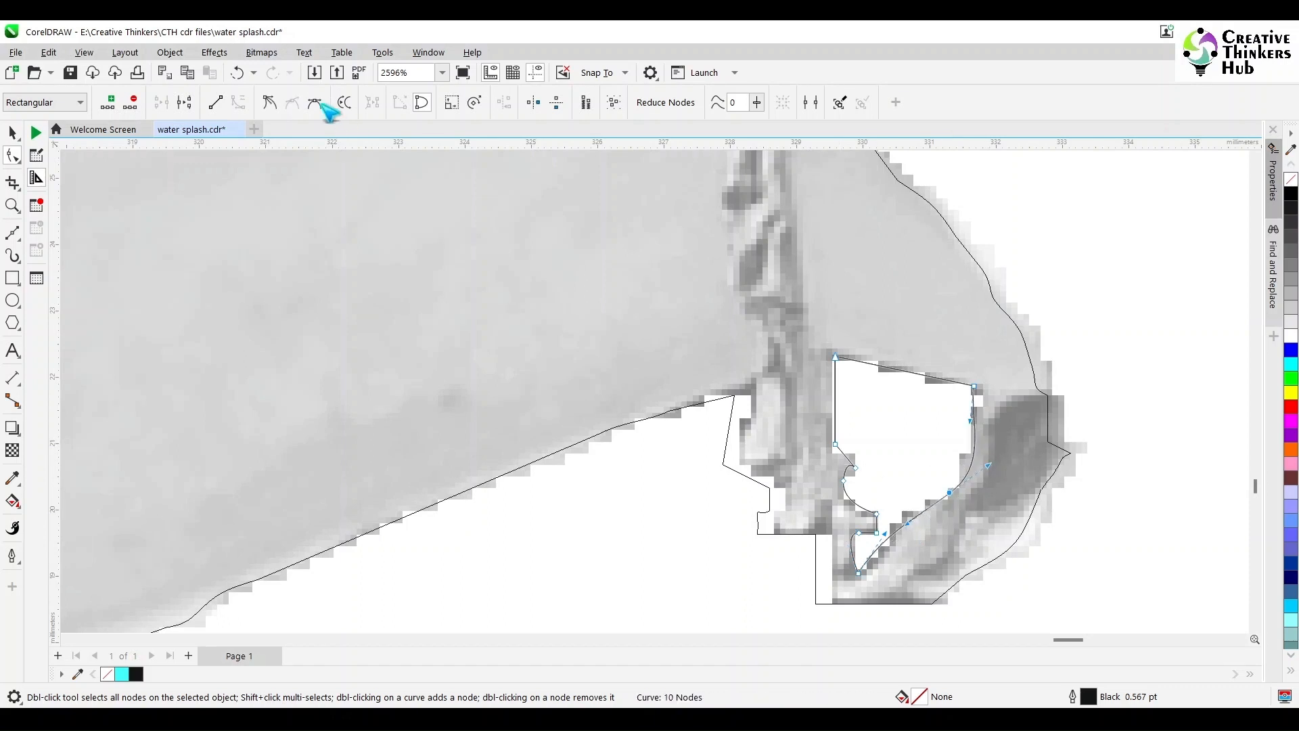
drag(912, 523, 943, 496)
Cut the traced gap shape out of the arms silhouette and remove the tracing
key(space)
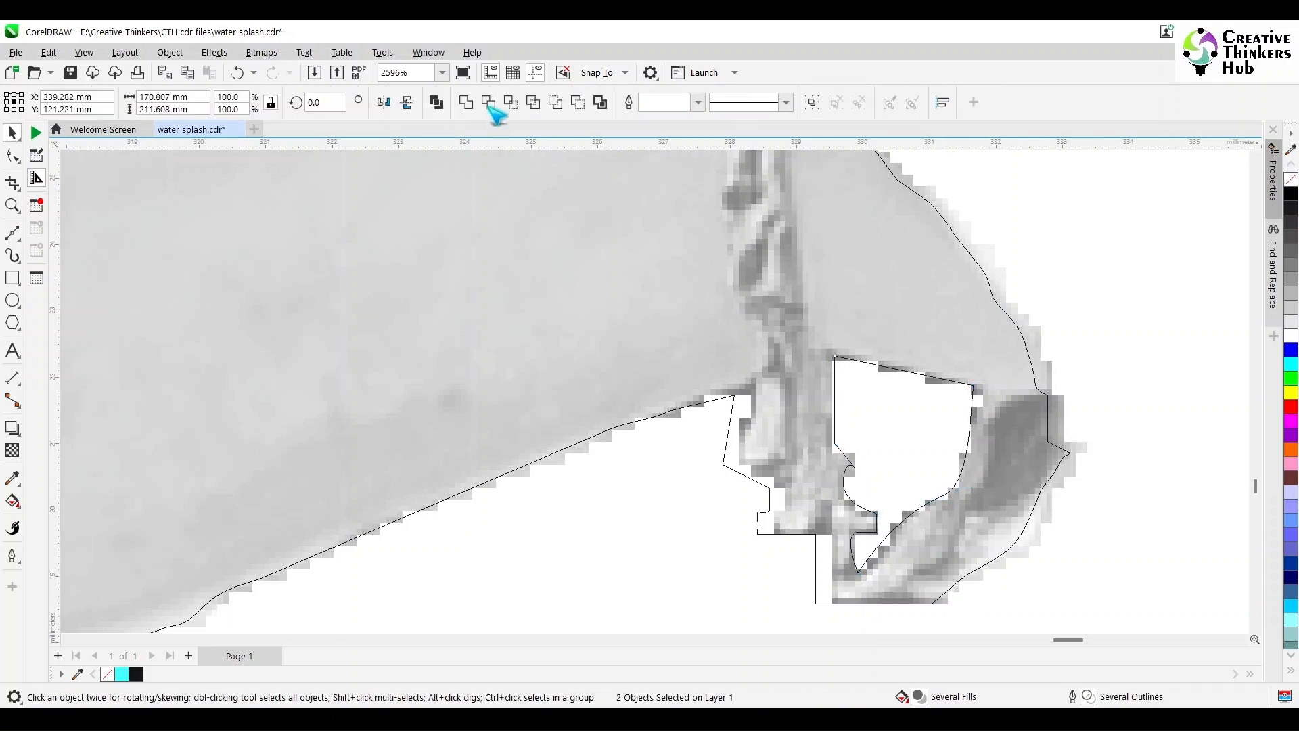
click(886, 444)
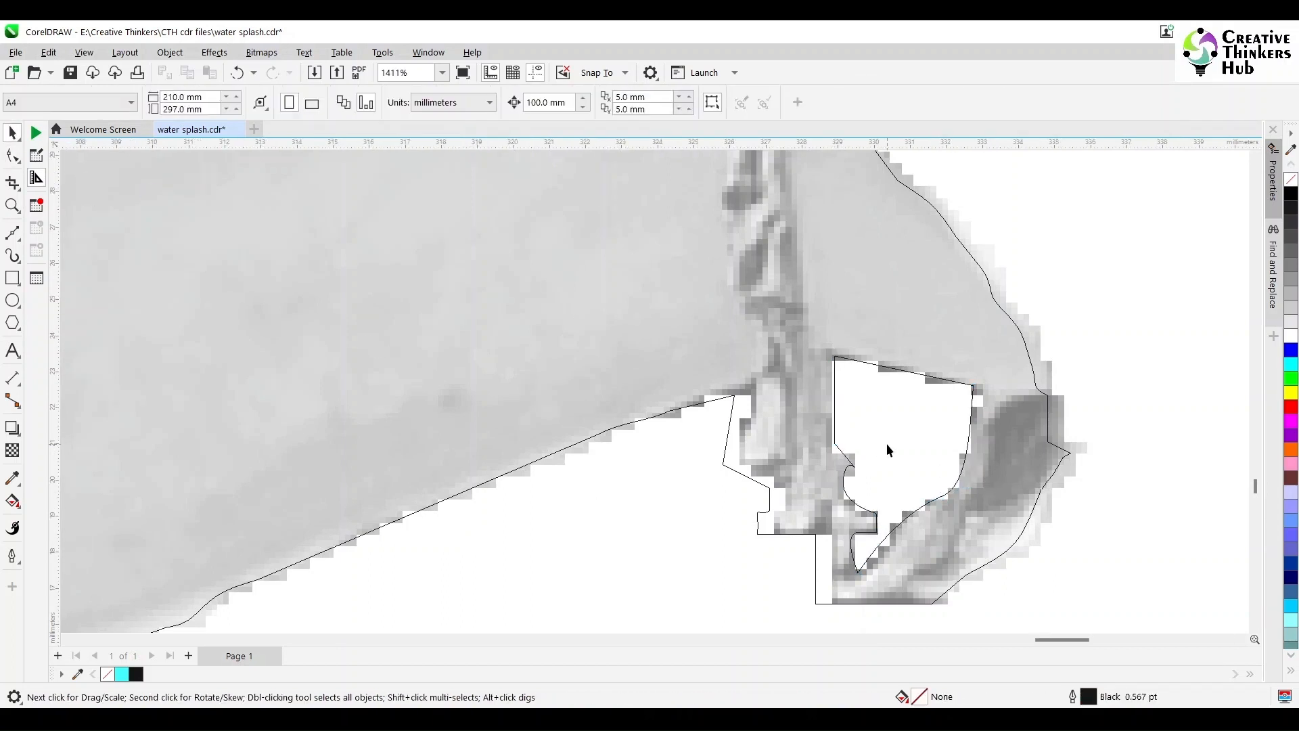
scroll(886, 444, down, 2)
scroll(980, 453, up, 2)
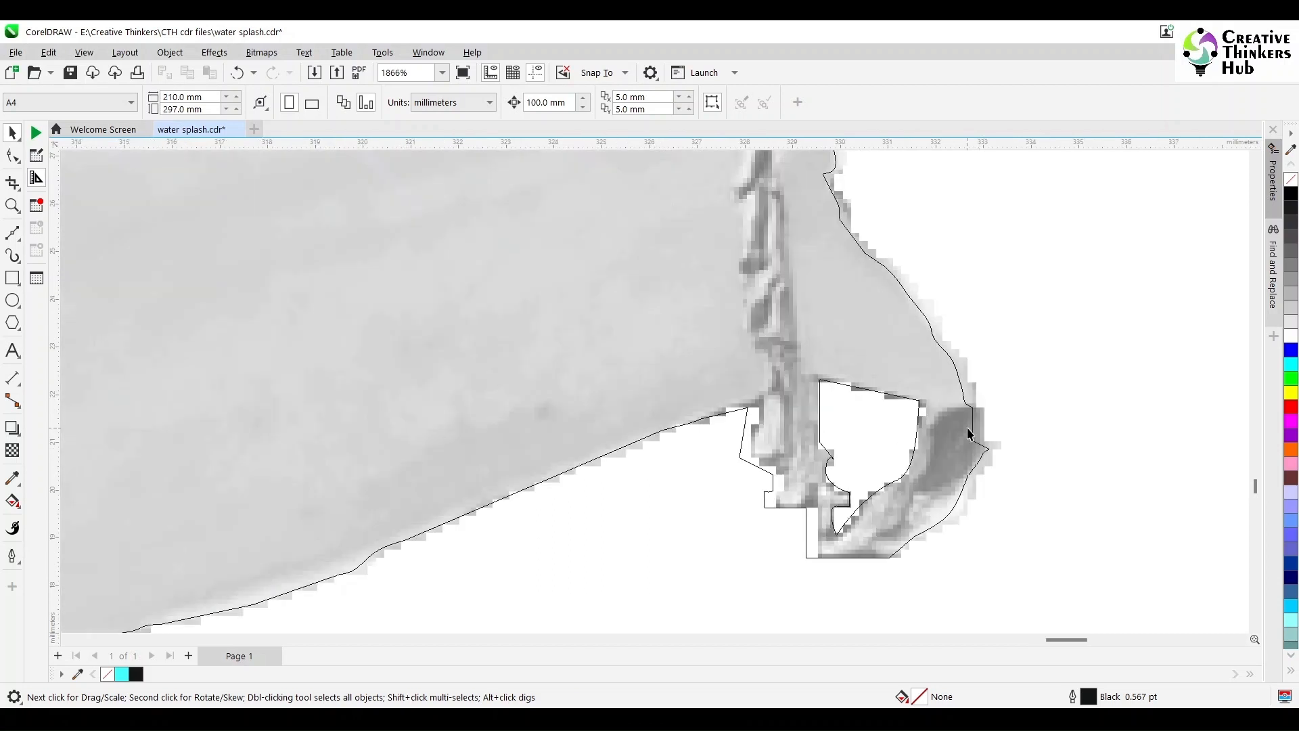
Smooth the outer edge of the lower wrist flap by deleting its surplus nodes and bending the remaining segment outward
click(974, 440)
key(F10)
drag(861, 152, 972, 371)
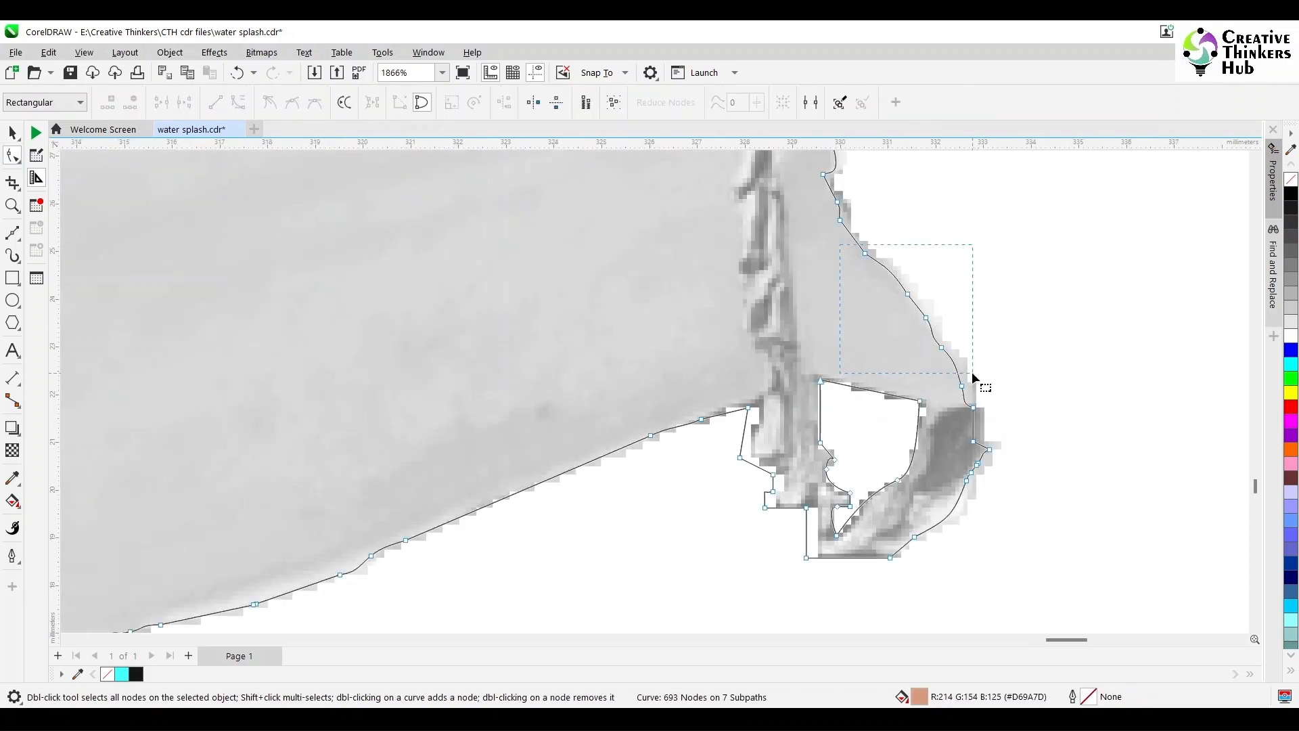
key(Delete)
key(Delete)
click(989, 449)
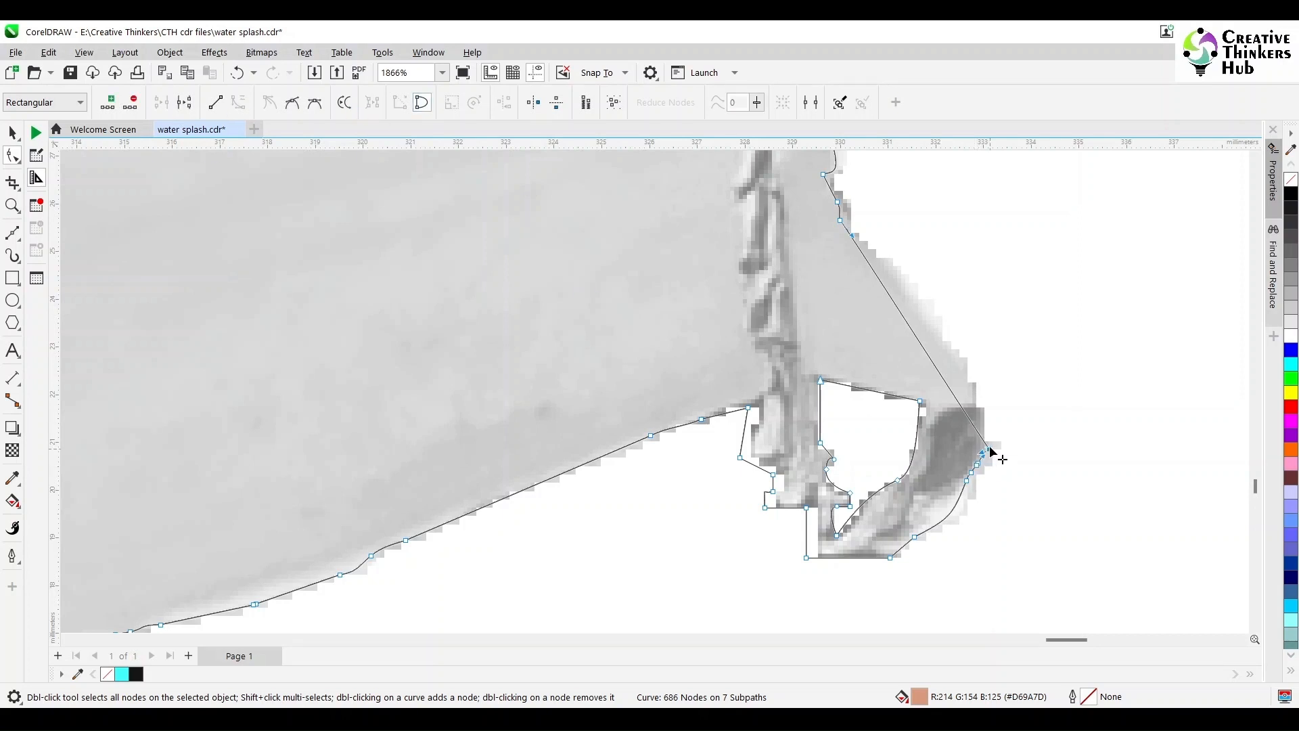
drag(877, 243, 942, 303)
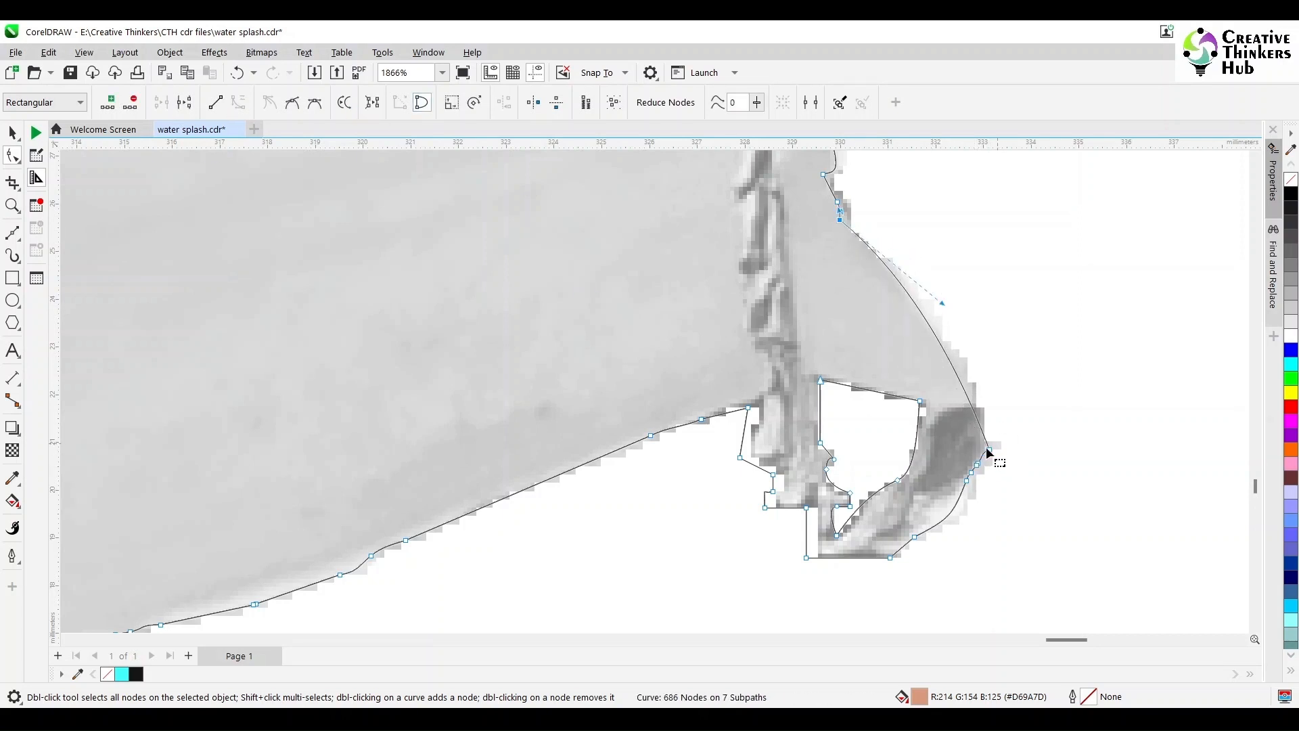
drag(989, 449, 955, 265)
key(ctrl+z)
scroll(994, 448, up, 2)
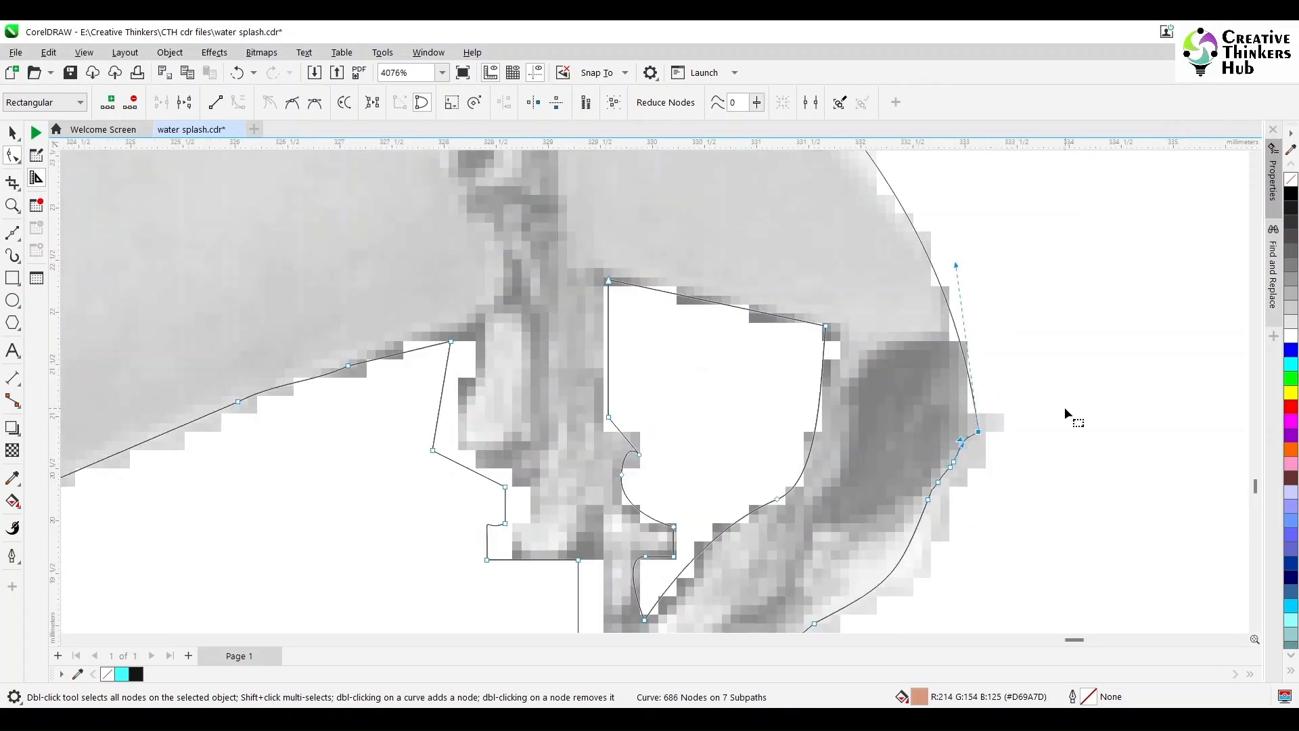
Delete the surplus nodes along the lower edge of the fist
scroll(1023, 469, down, 5)
drag(675, 563, 811, 484)
key(Delete)
key(Delete)
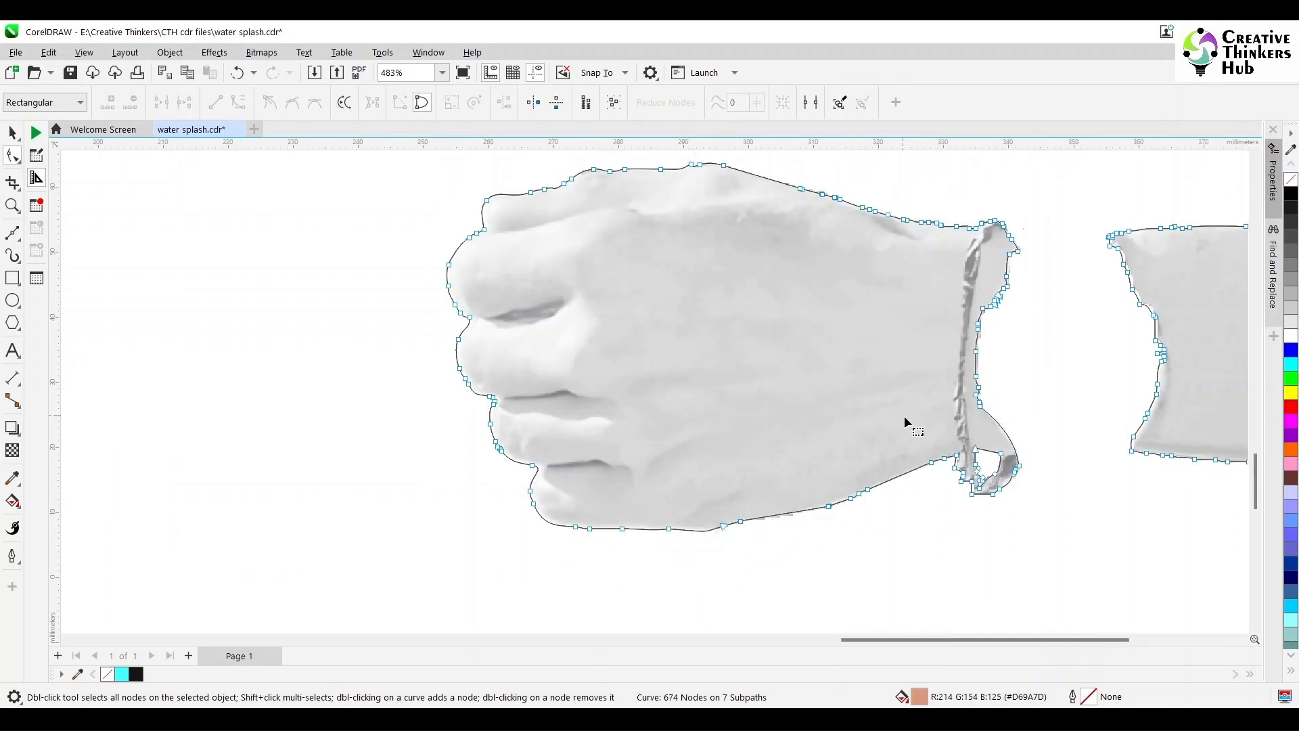
Switch the drawing from Wireframe view back to the full-colour display
scroll(906, 422, down, 8)
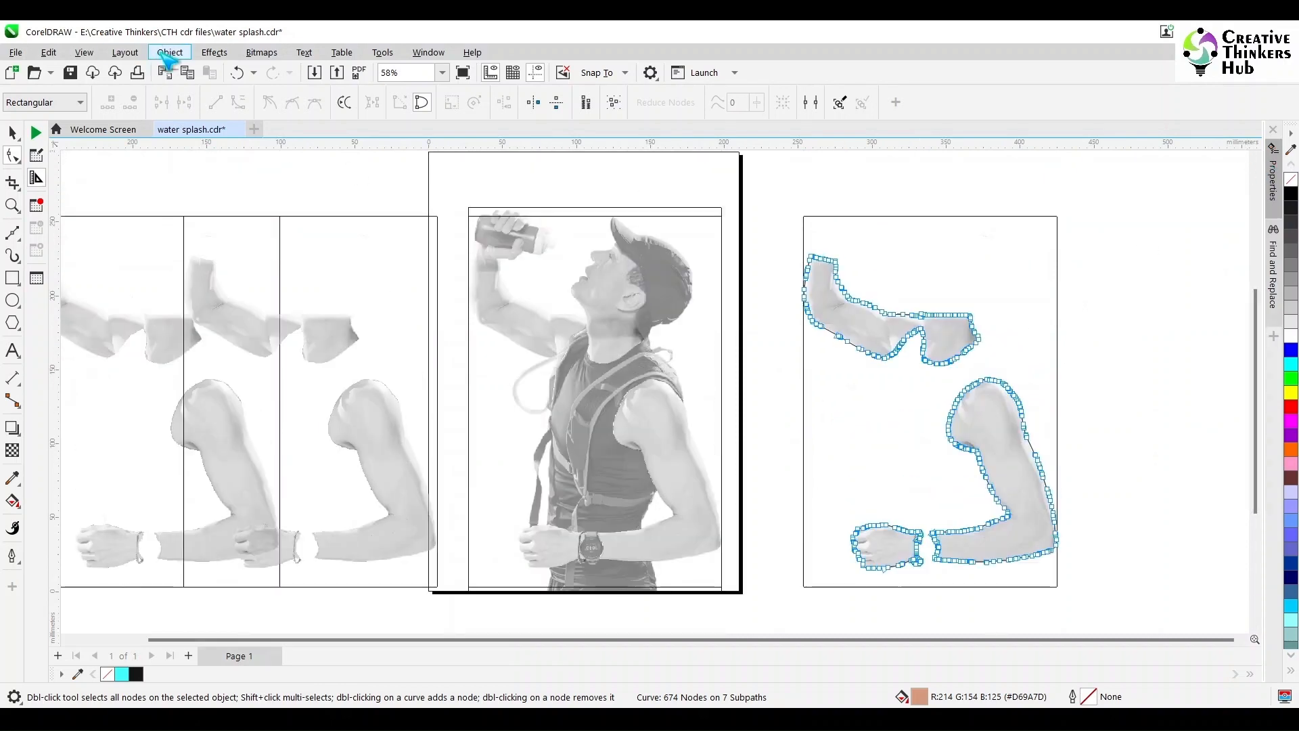
click(84, 52)
click(95, 87)
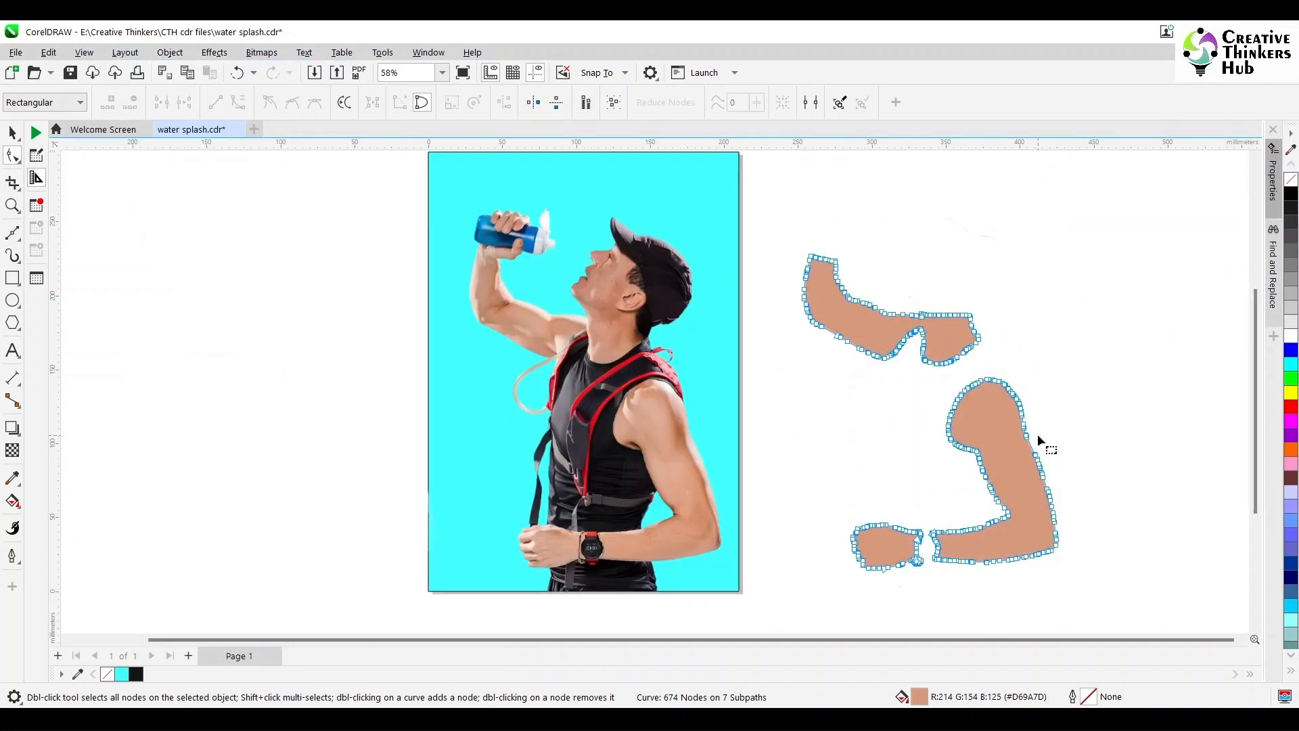
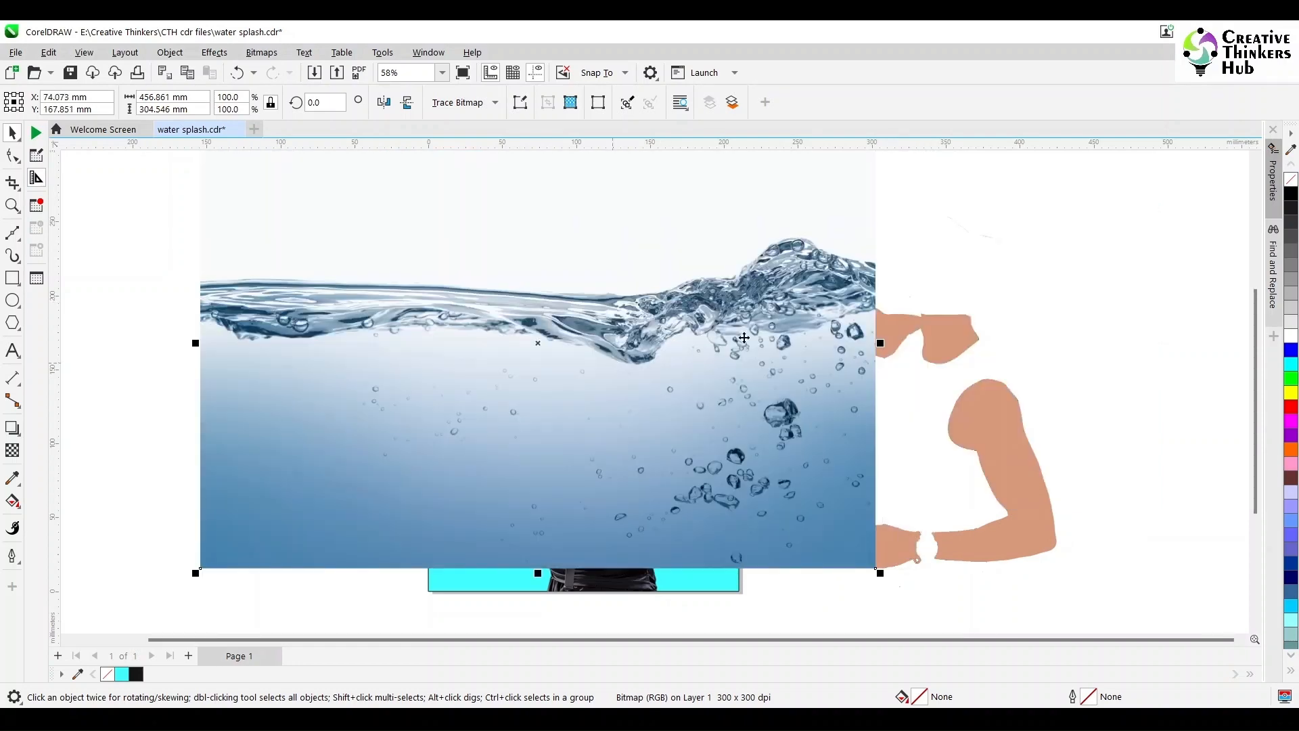
PowerClip the water image inside the arms silhouette and open the clip contents for editing
click(169, 54)
mouse_move(230, 112)
click(414, 111)
click(1005, 418)
double_click(943, 334)
click(649, 411)
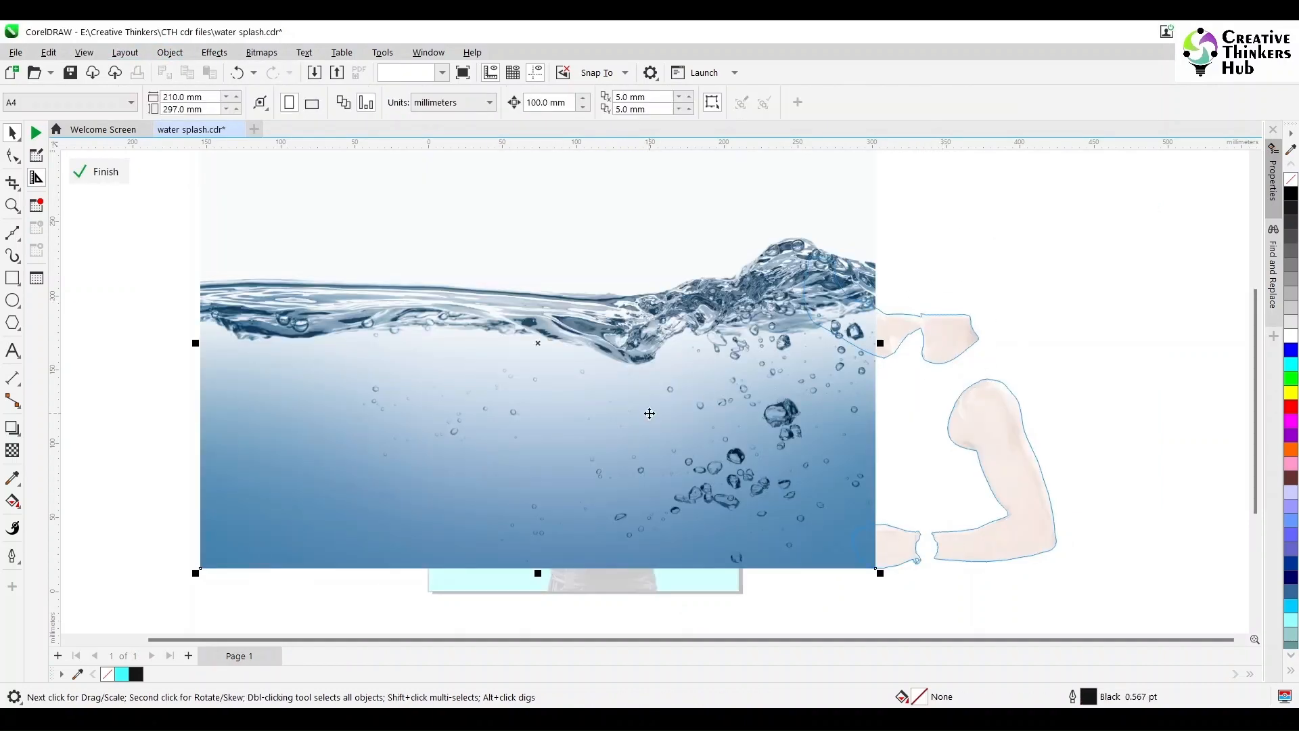
Scale the water image to 15.1%, position it over the raised forearm and place a copy farther along the arm
drag(194, 573, 668, 257)
drag(826, 191, 817, 292)
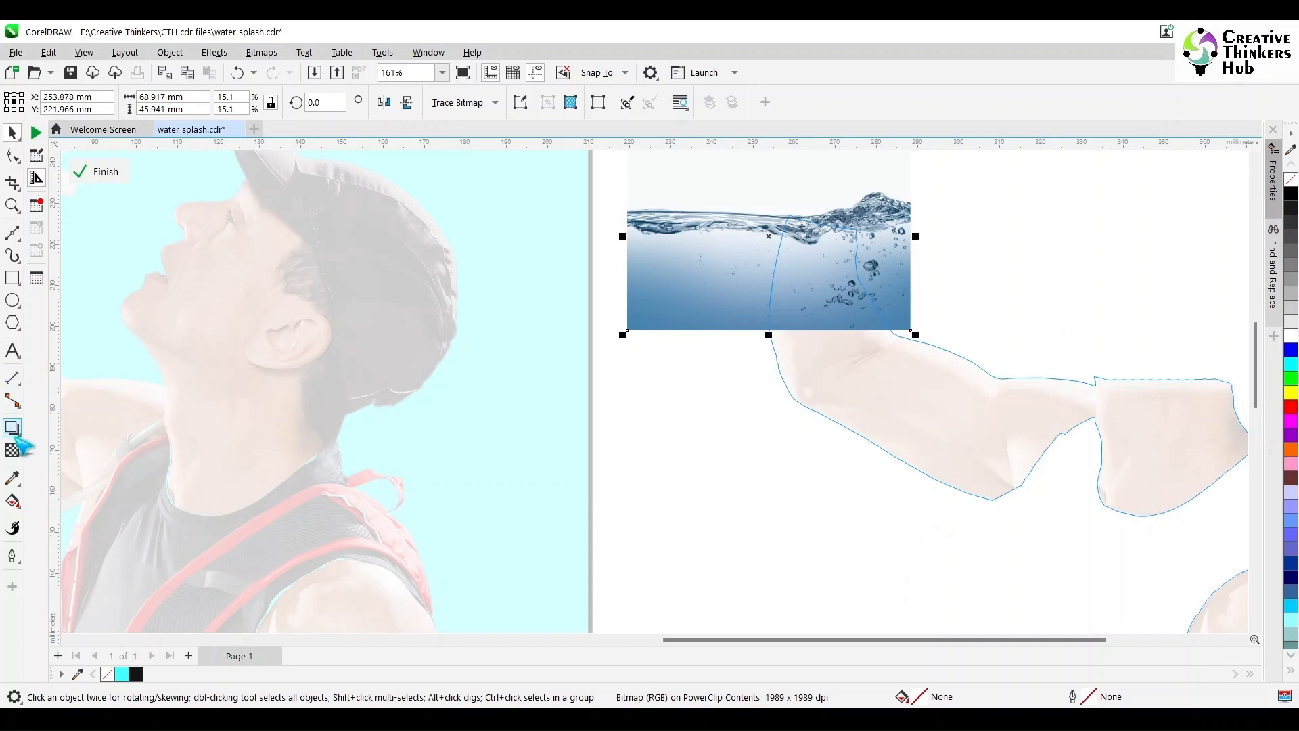
click(13, 450)
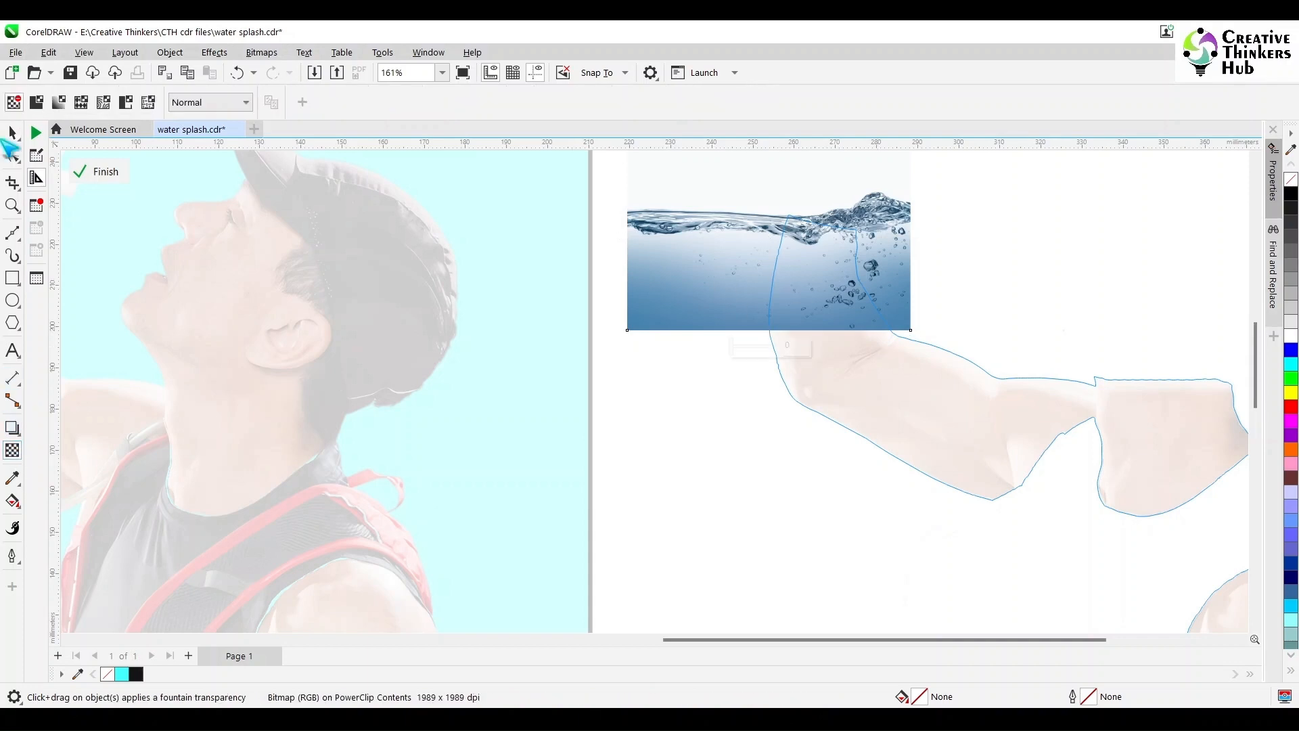
click(11, 135)
drag(634, 245, 896, 366)
right_click(896, 366)
Fade the lower part of the first water image with a fountain transparency
click(678, 300)
click(13, 449)
mouse_move(655, 263)
mouse_down()
mouse_move(653, 317)
mouse_move(653, 251)
mouse_up()
click(15, 134)
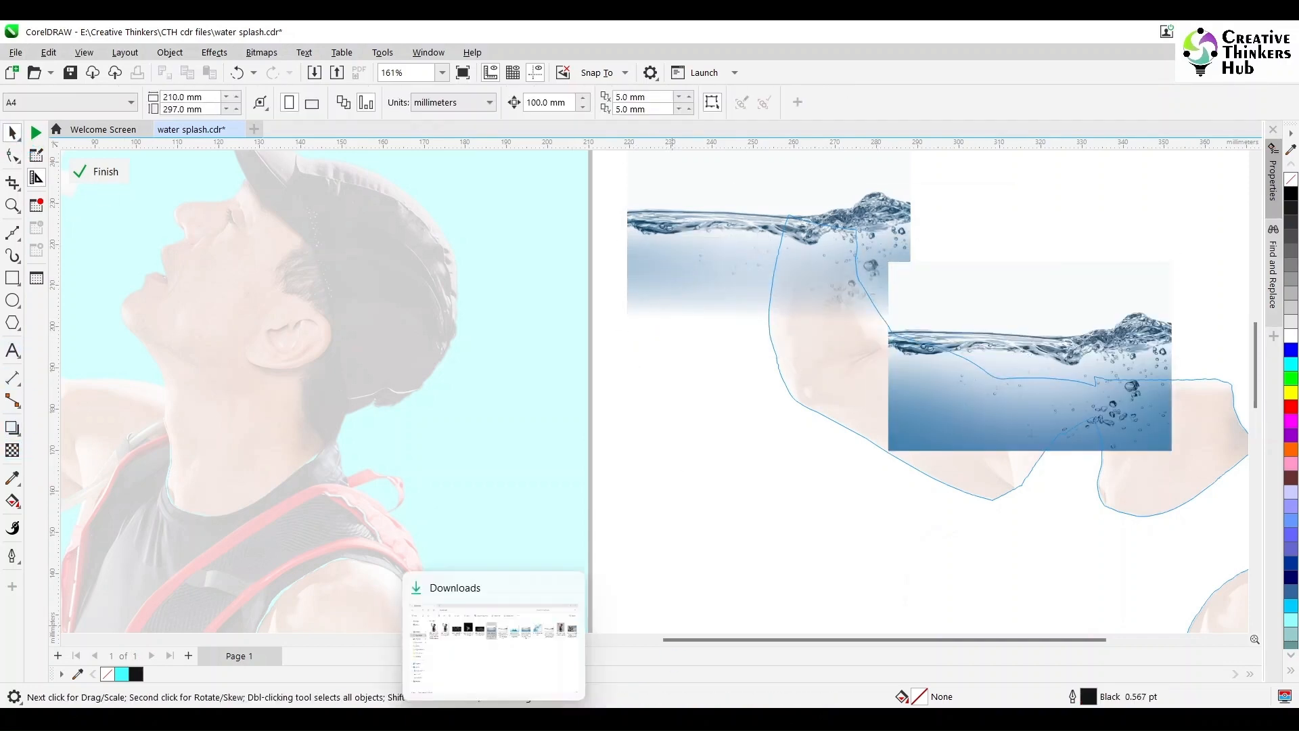
Switch to the Downloads folder and browse the water texture images, starting with water-texture-background-transparent-liquid (1).jpg
click(495, 717)
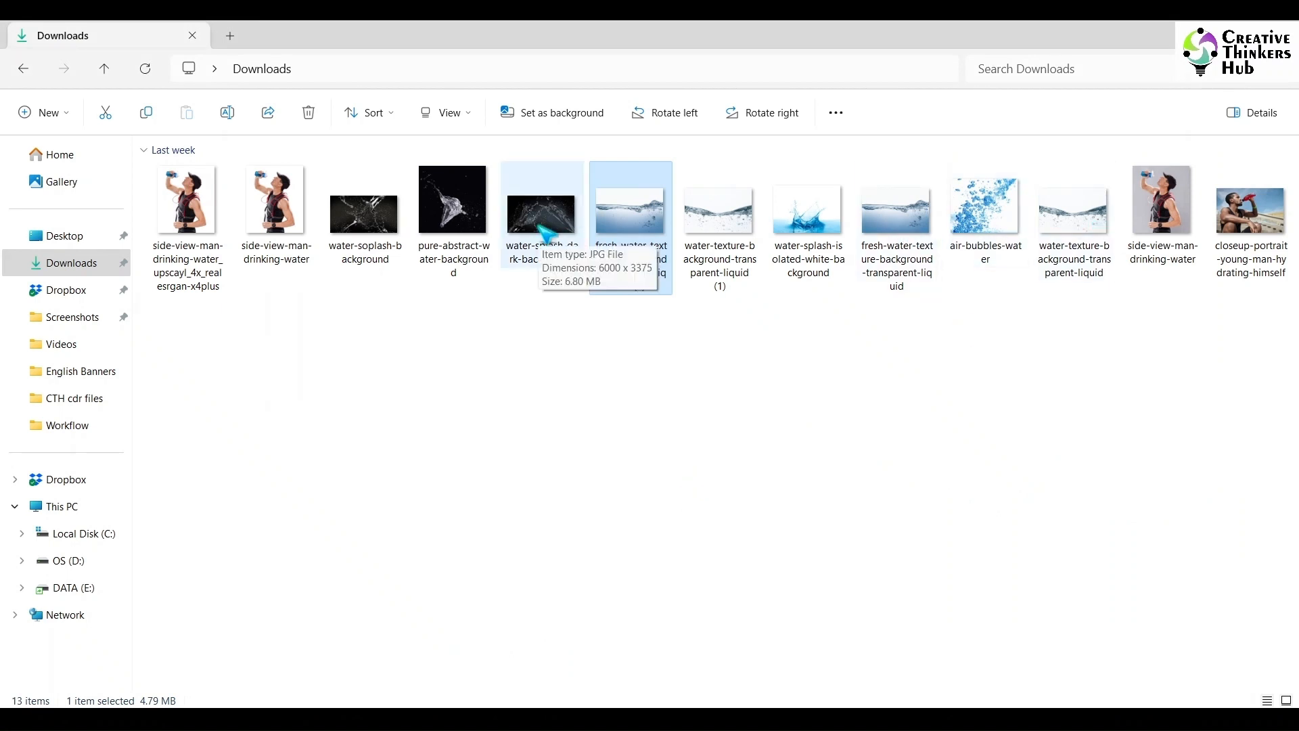
click(806, 213)
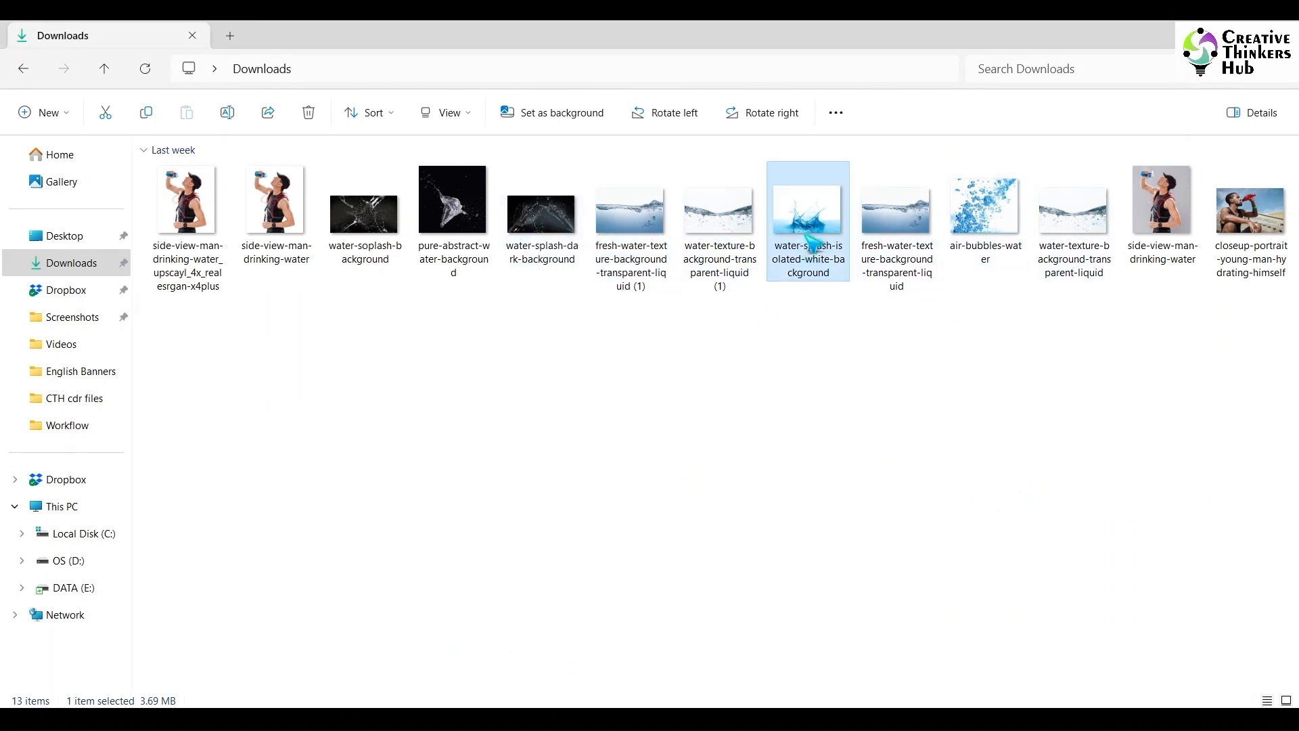
double_click(709, 241)
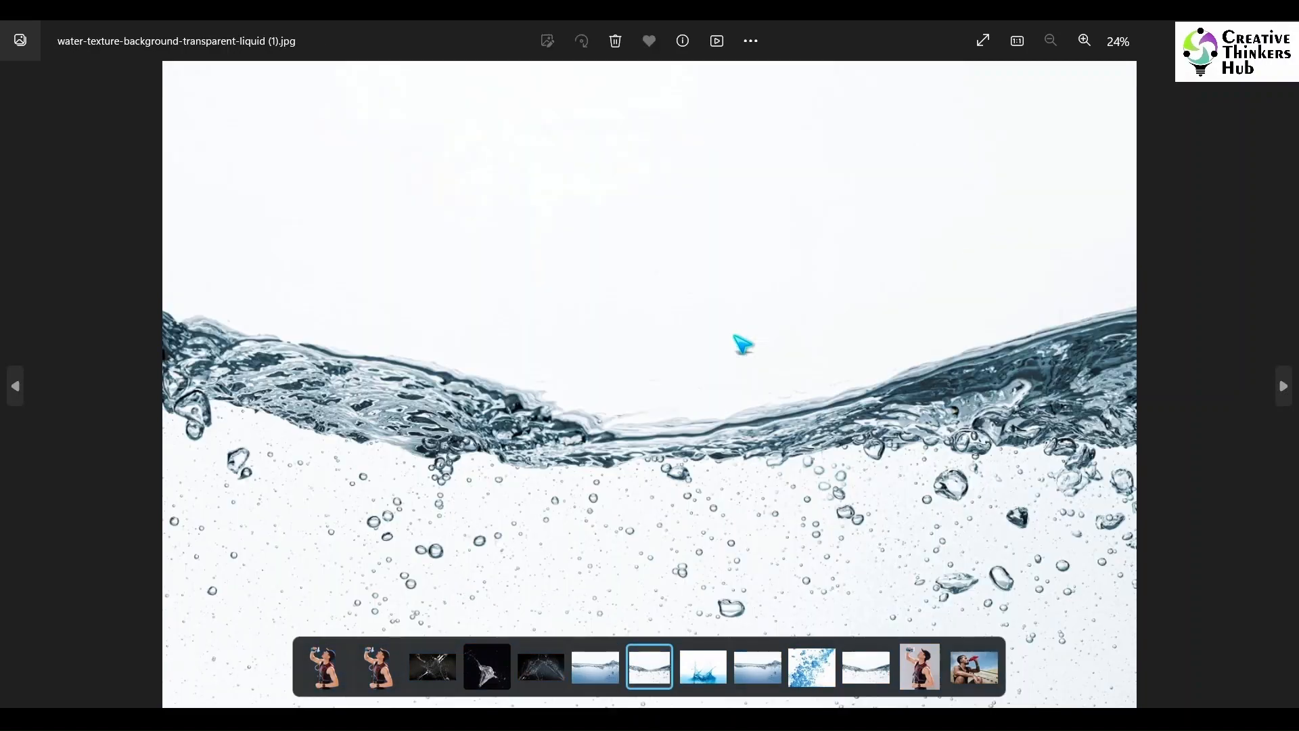
key(Right)
key(Right)
key(Right)
key(Left)
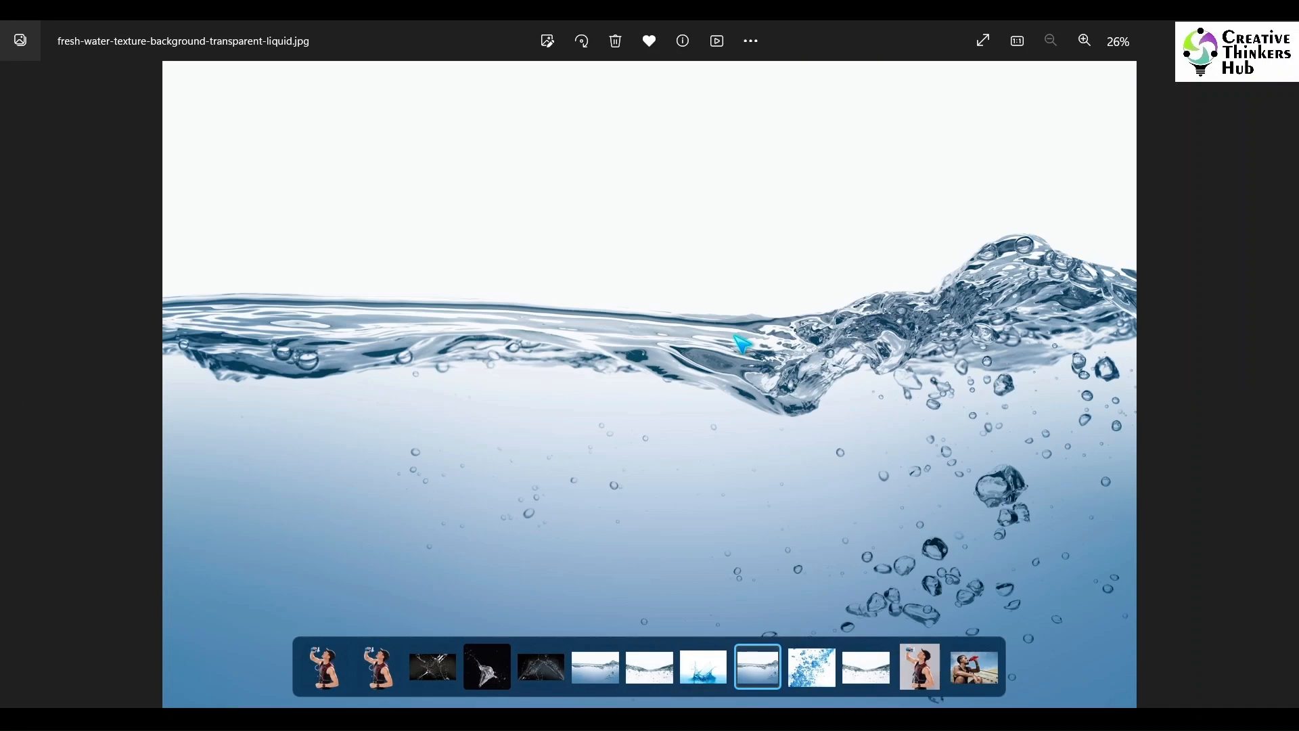
Delete fresh-water-texture-background-transparent-liquid.jpg from the Downloads folder and close the image viewer
key(Delete)
key(Right)
key(Right)
click(1278, 33)
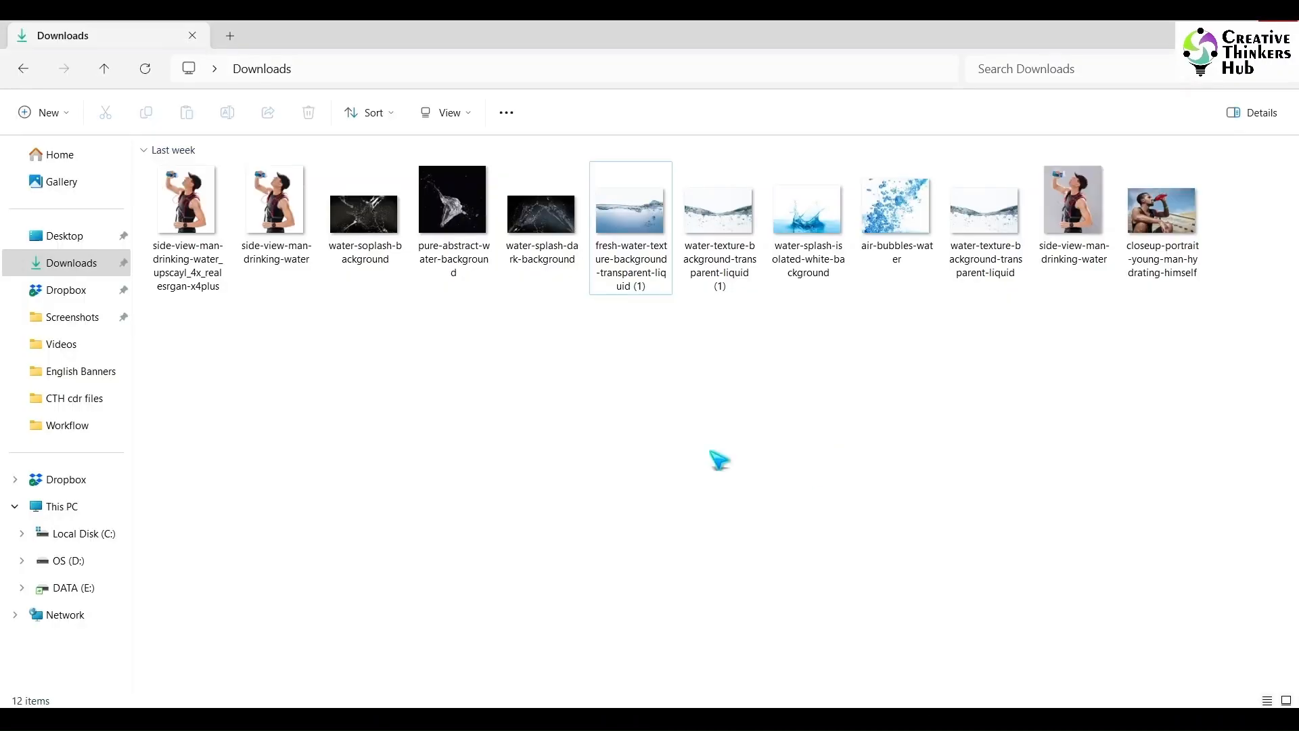
Import the air-bubbles-water image into the clip contents and move the second water image up clear of the arm
drag(886, 231, 752, 474)
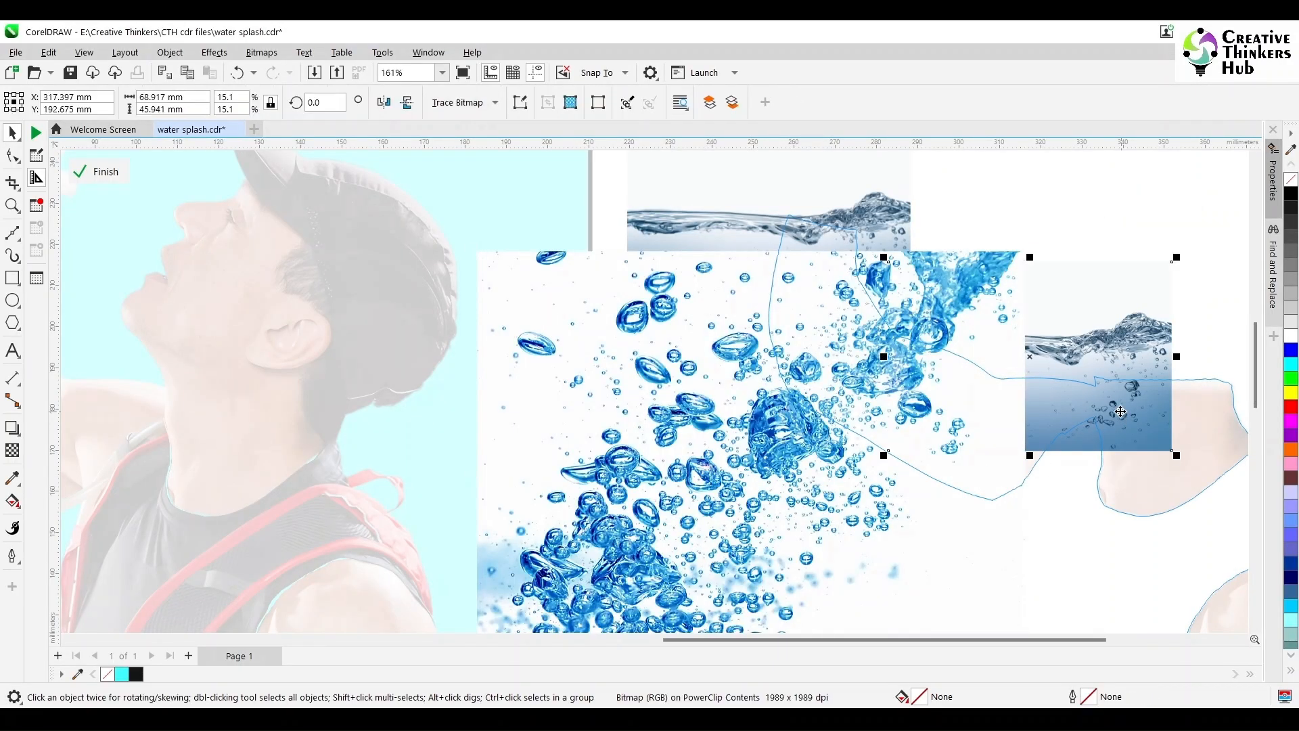
drag(1116, 411, 1205, 238)
Scale down the air bubbles image over the raised forearm and send it behind the faded water image
click(788, 468)
scroll(787, 468, down, 1)
drag(935, 336, 865, 393)
drag(787, 466, 829, 406)
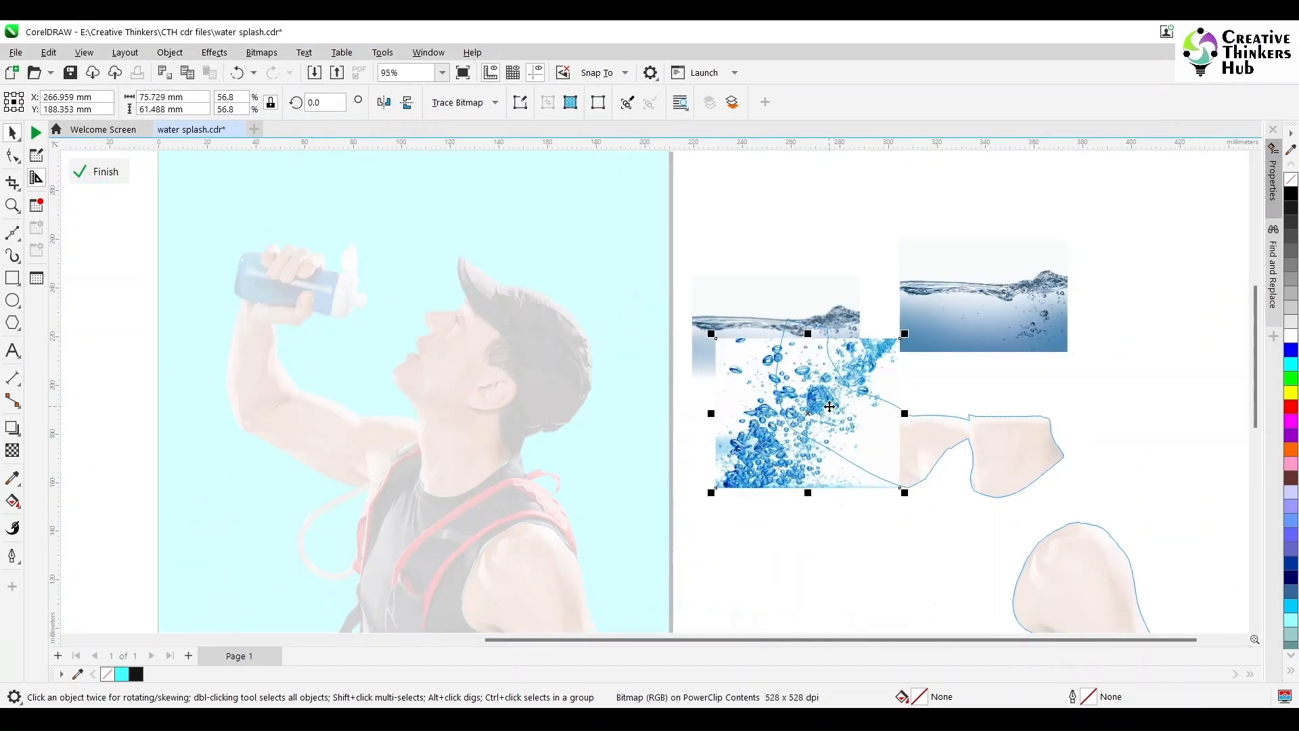
key(shift+Page_Down)
drag(906, 493, 818, 400)
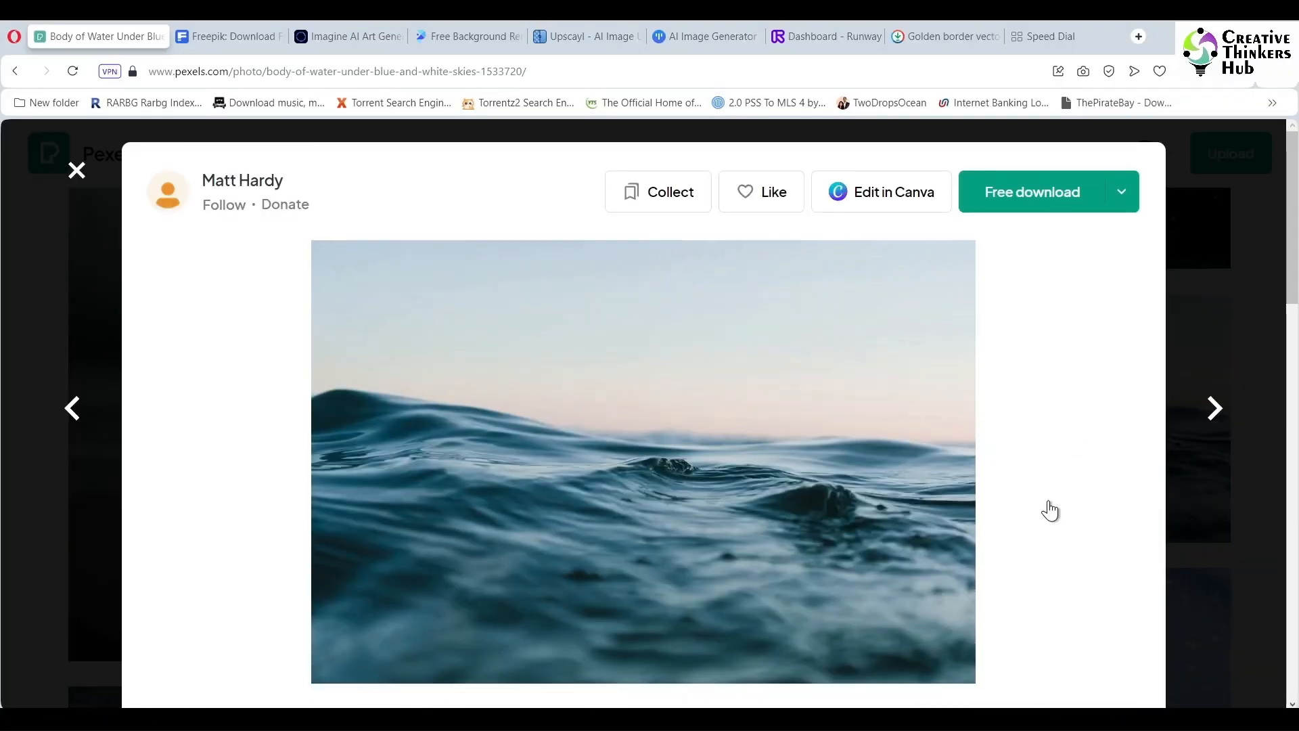
Switch to Pexels and download the photos "Body of Water Under Blue and White Skies", "White Sea Wave" and "Body of Water"
click(1031, 191)
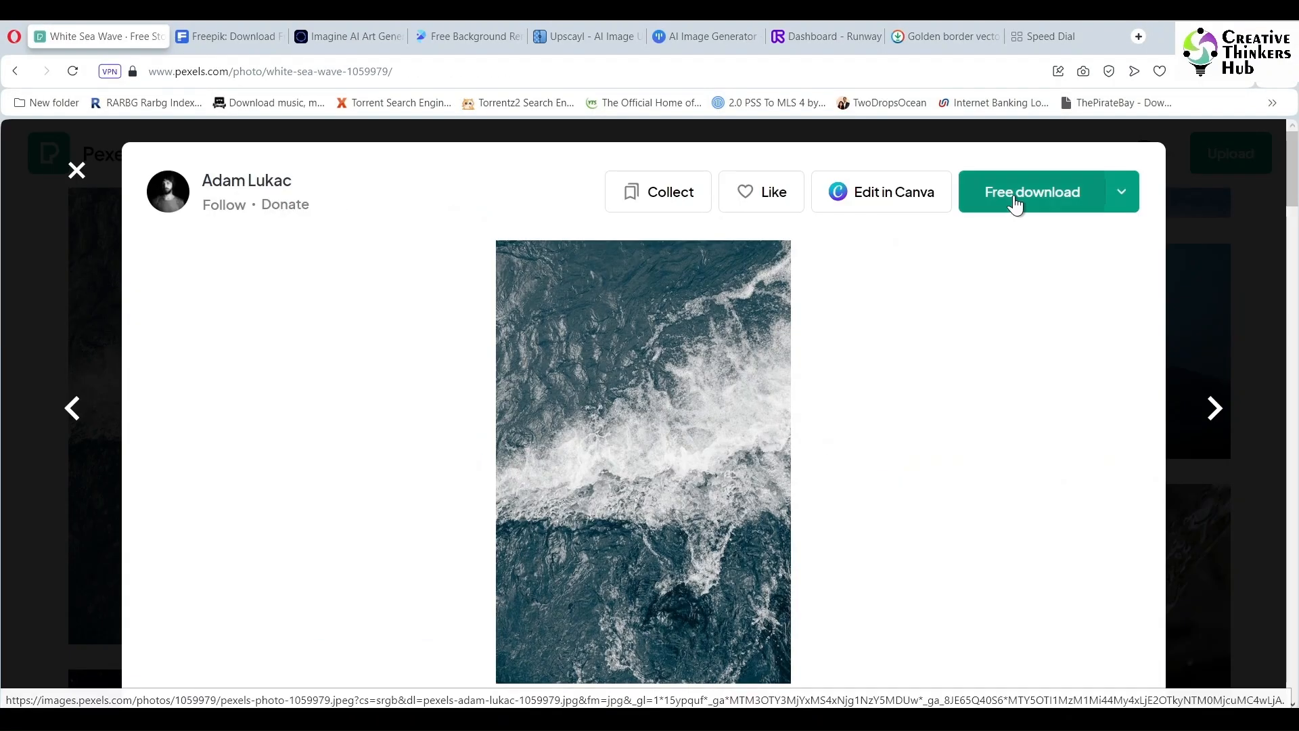
click(1014, 203)
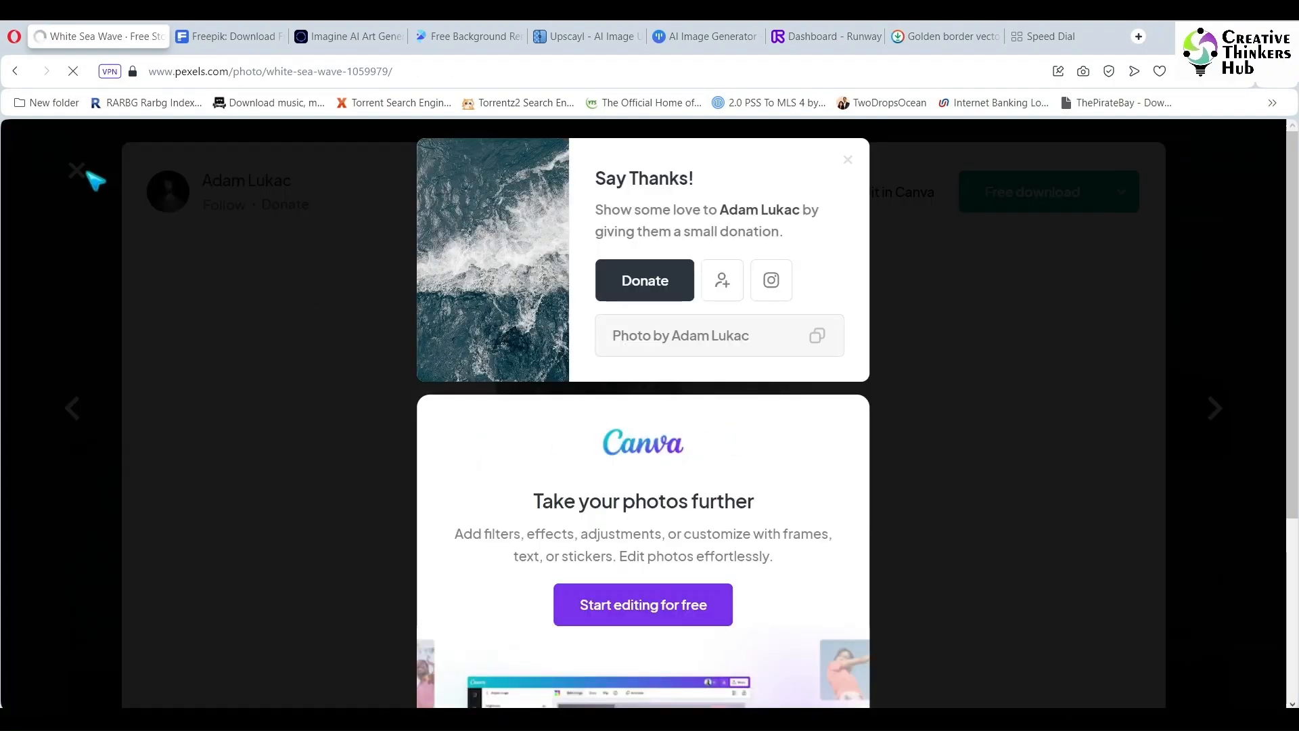
click(79, 170)
click(78, 171)
click(994, 465)
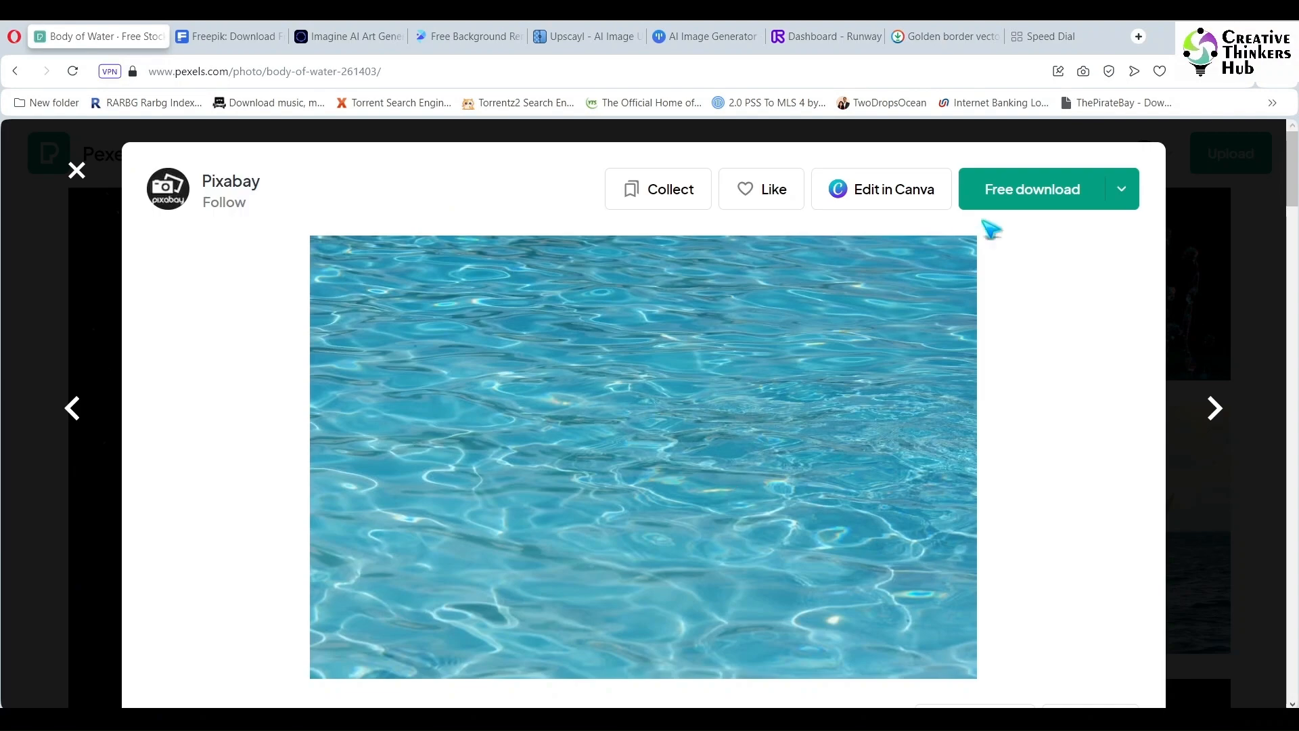
click(984, 215)
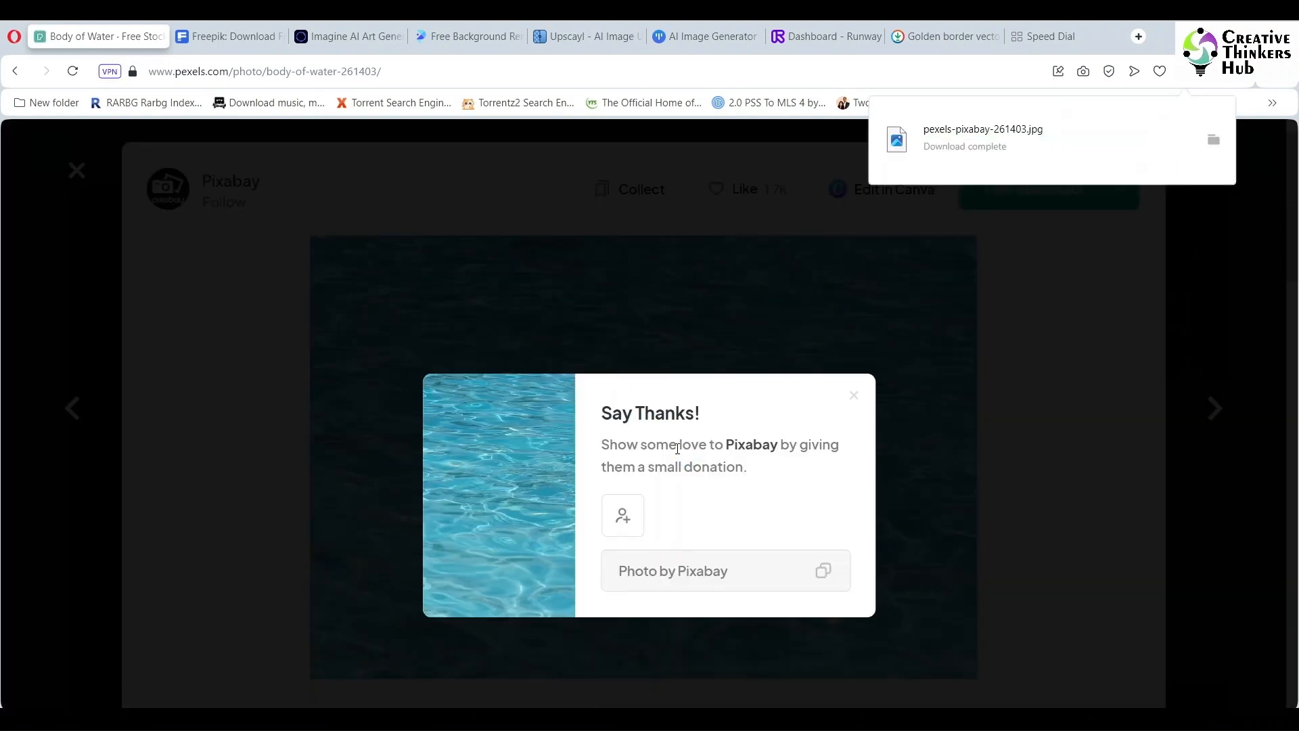
click(77, 169)
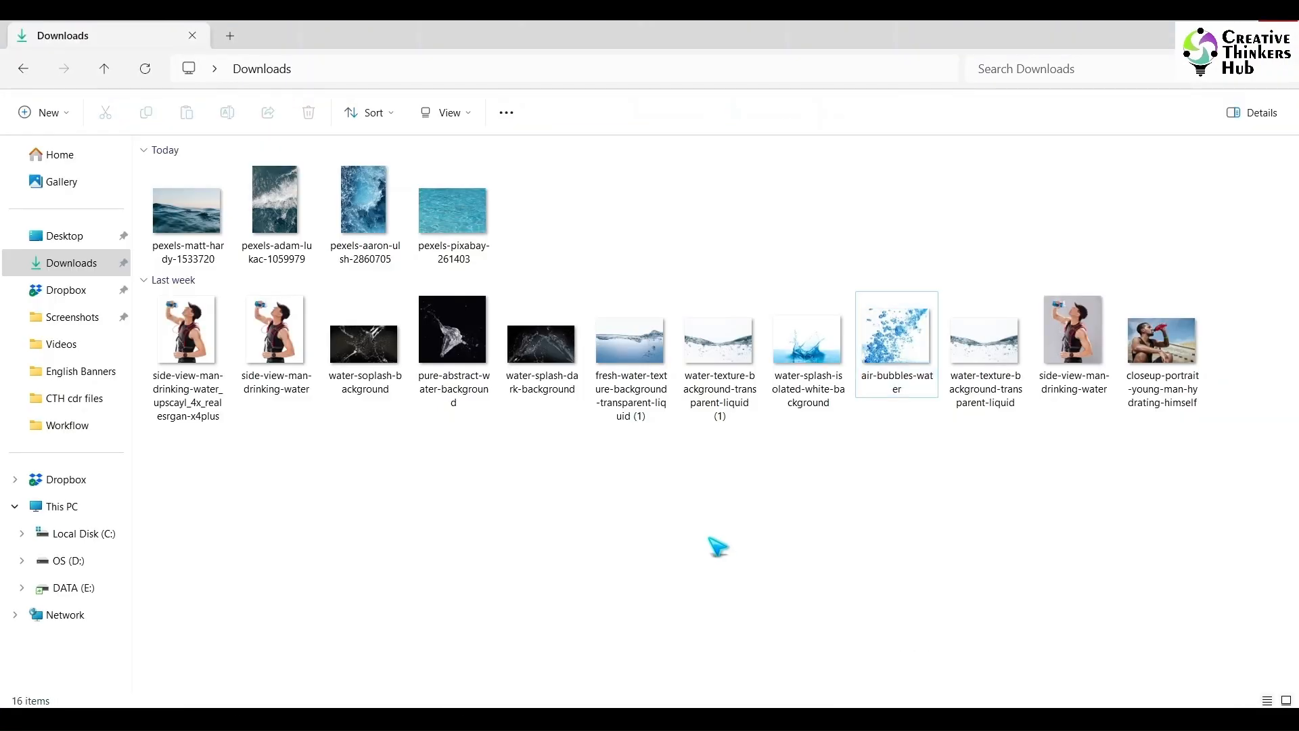
Import the four downloaded Pexels sea and pool photos from the Downloads folder into the clip contents
drag(577, 195, 279, 233)
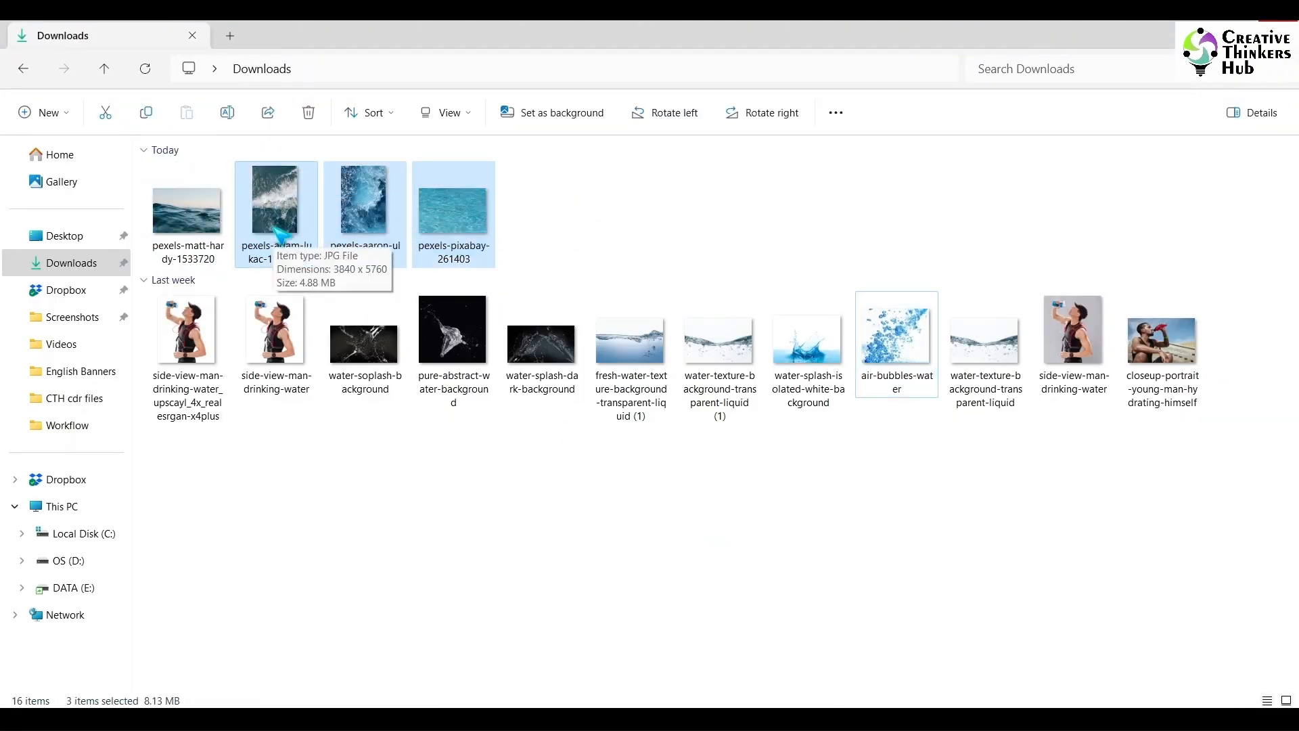
drag(565, 195, 145, 255)
drag(186, 216, 798, 531)
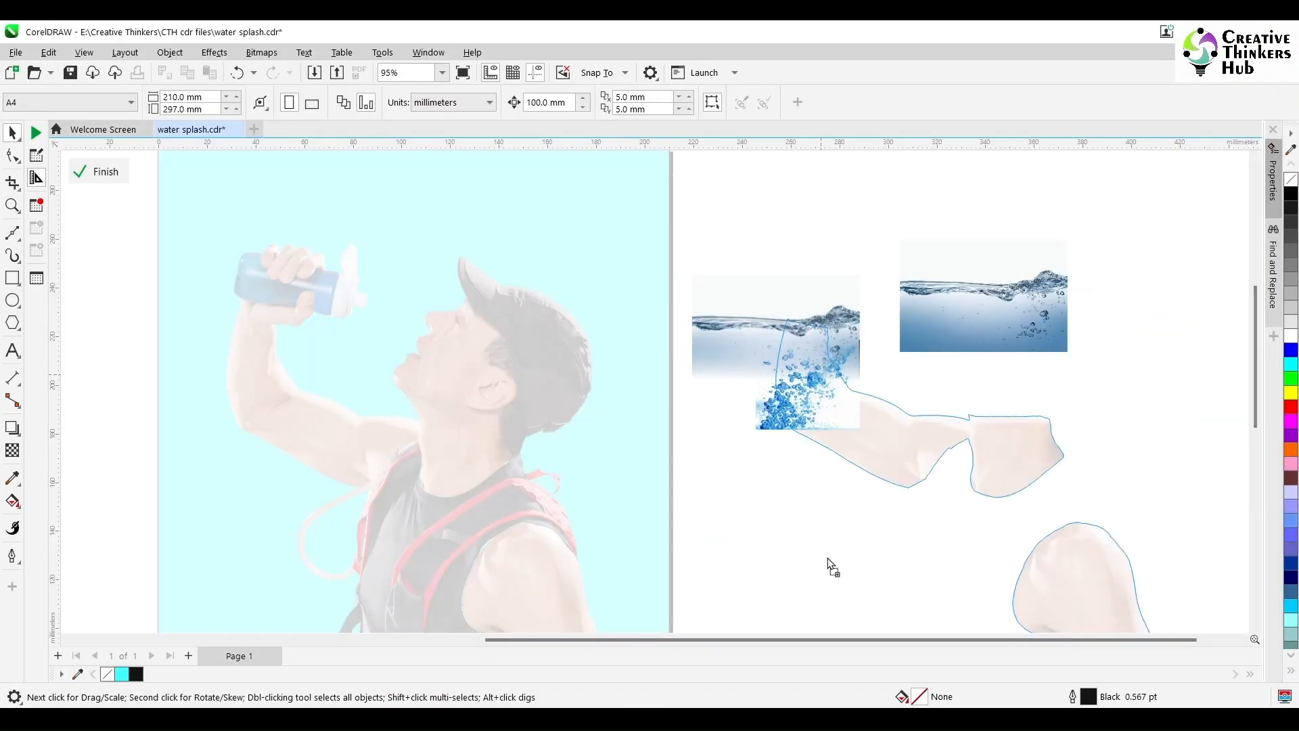
drag(827, 557, 827, 557)
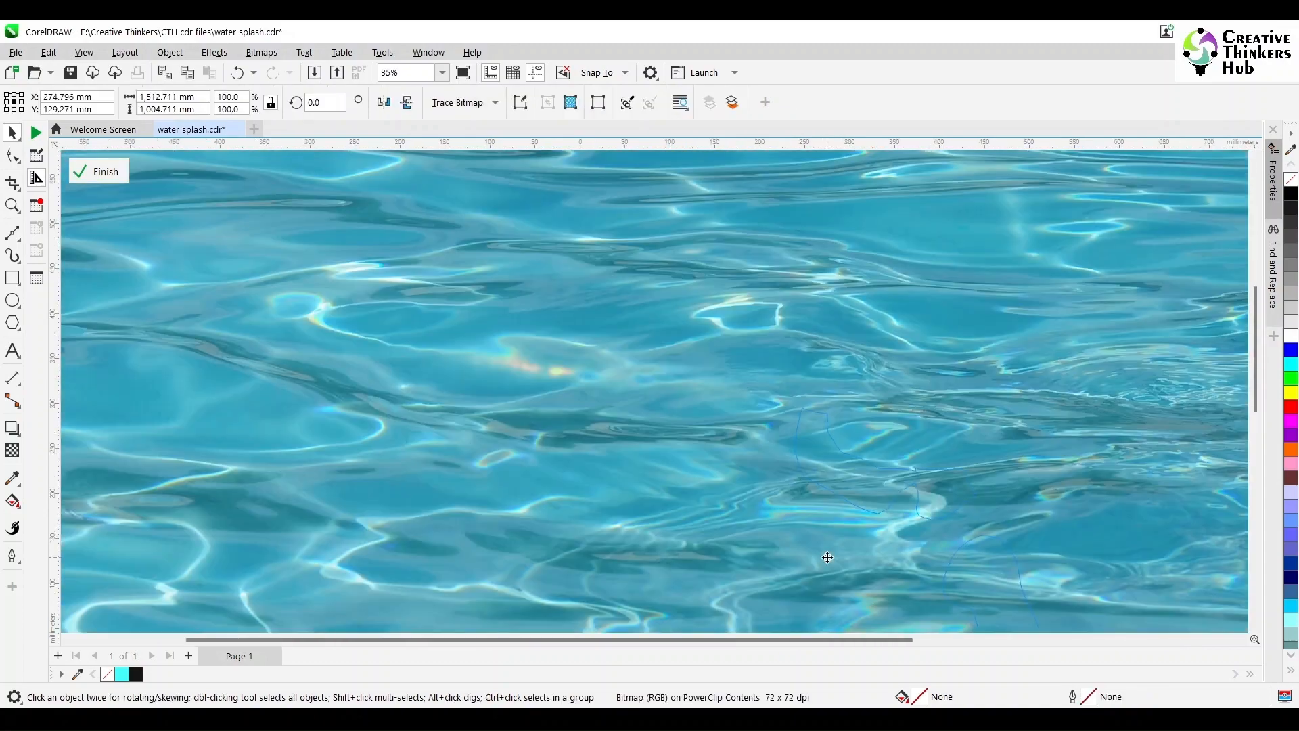
Spread the stacked pool and sea photos apart across the empty canvas
scroll(826, 557, down, 6)
click(1254, 627)
click(1255, 626)
click(1255, 626)
click(1254, 626)
drag(869, 388, 359, 433)
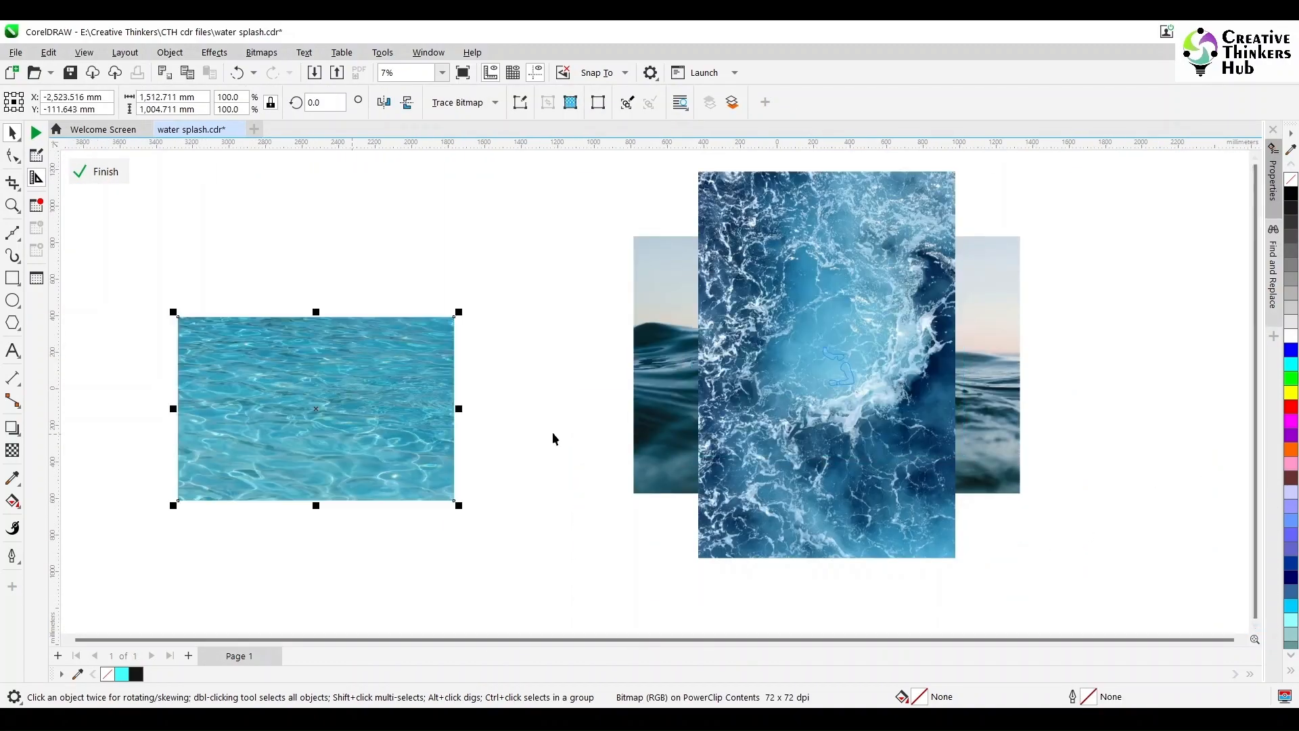
drag(866, 450, 1168, 431)
Scale down the sea horizon photo and scale the white wave photo to 14.6%, placing both beside the arm silhouettes
click(974, 433)
drag(1024, 496, 849, 402)
drag(827, 370, 880, 355)
drag(1149, 443, 1033, 516)
drag(1105, 381, 1105, 381)
drag(1037, 416, 879, 407)
Scale down the pool water photo, reduce the blue sea foam photo to 11.8%, and bring both close to the page
click(387, 398)
drag(454, 316, 420, 381)
drag(330, 404, 862, 294)
drag(653, 210, 508, 424)
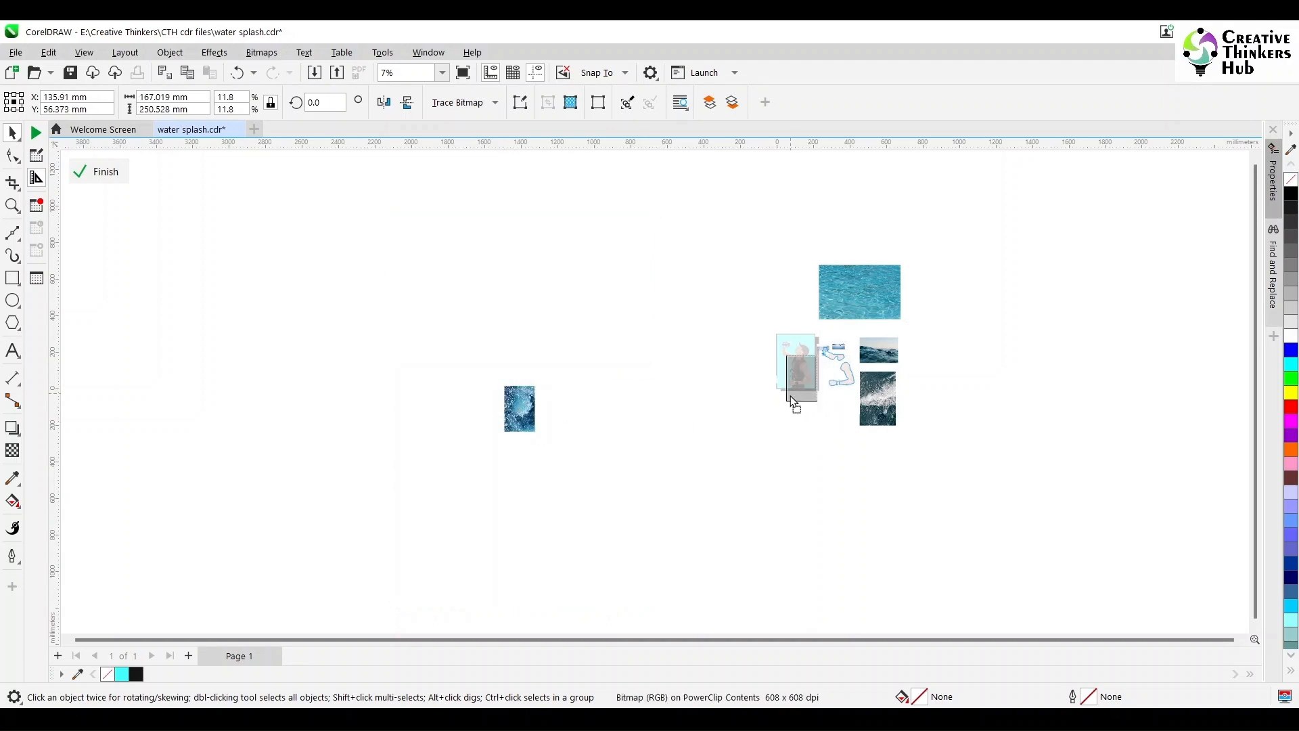
drag(790, 395, 791, 395)
Shrink the pool water photo further and place it between the page and the lower arm
scroll(887, 377, up, 2)
click(1256, 163)
click(1256, 162)
drag(905, 195, 908, 514)
drag(942, 576, 820, 493)
drag(797, 475, 742, 453)
drag(706, 438, 636, 451)
Scale the blue sea foam photo to 3.5% and position it over the shoulder end of the lower arm
drag(551, 468, 713, 475)
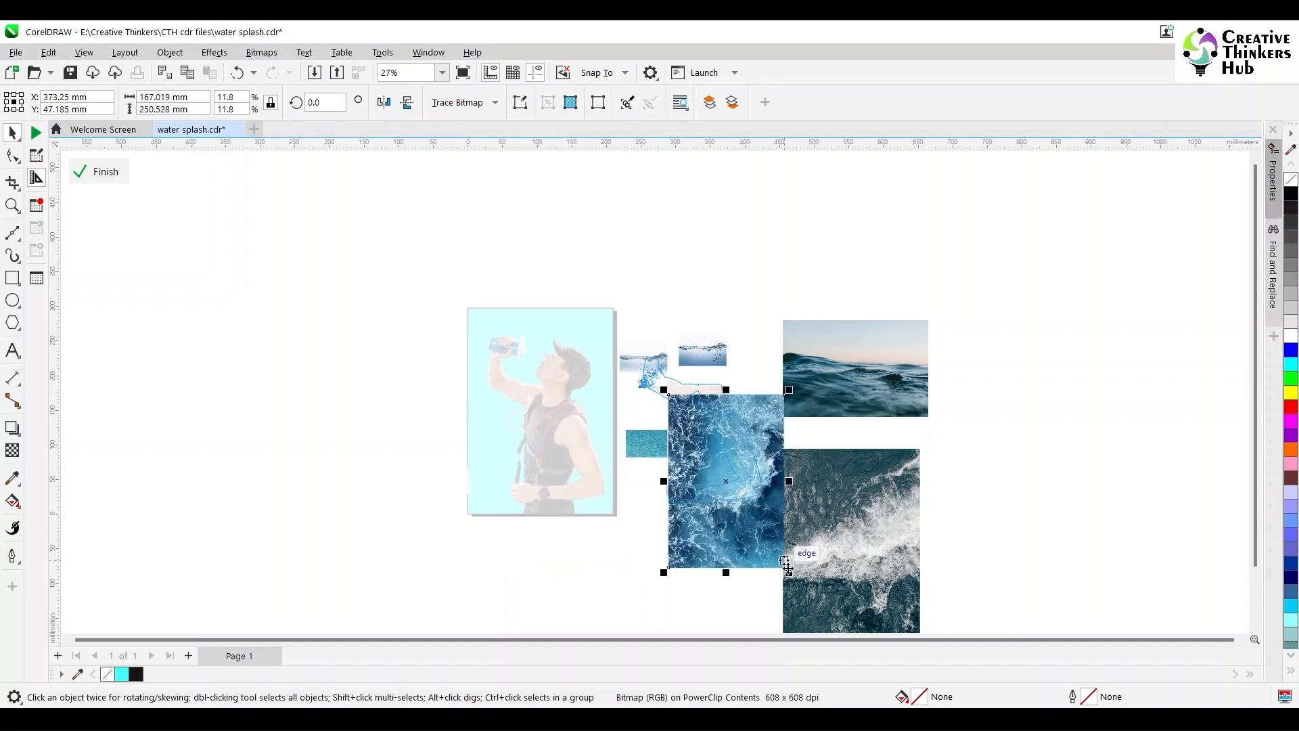
drag(787, 572, 740, 500)
drag(734, 488, 811, 501)
scroll(742, 433, up, 2)
drag(695, 428, 673, 482)
drag(741, 368, 805, 339)
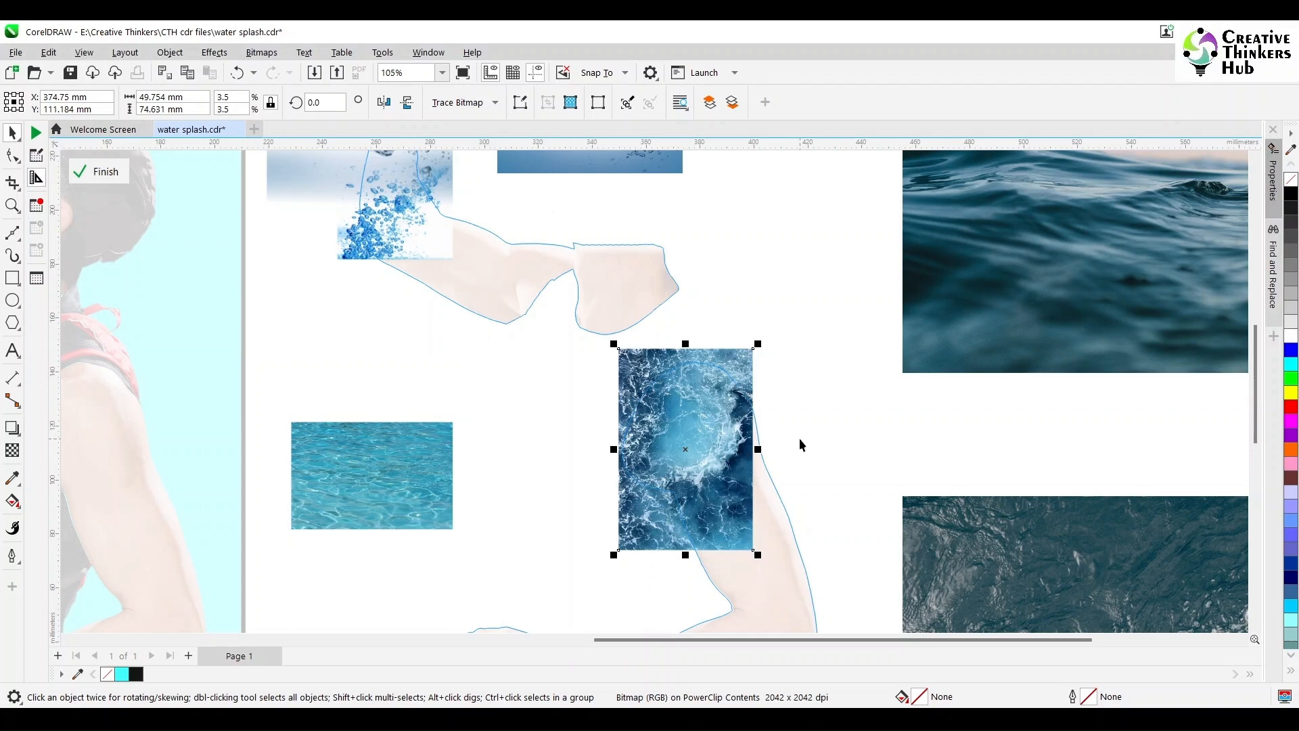
Place a copy of the blue foam photo beside the shoulder and convert the photo to a 300 dpi RGB bitmap
drag(585, 502, 683, 516)
right_click(683, 517)
click(262, 54)
click(291, 69)
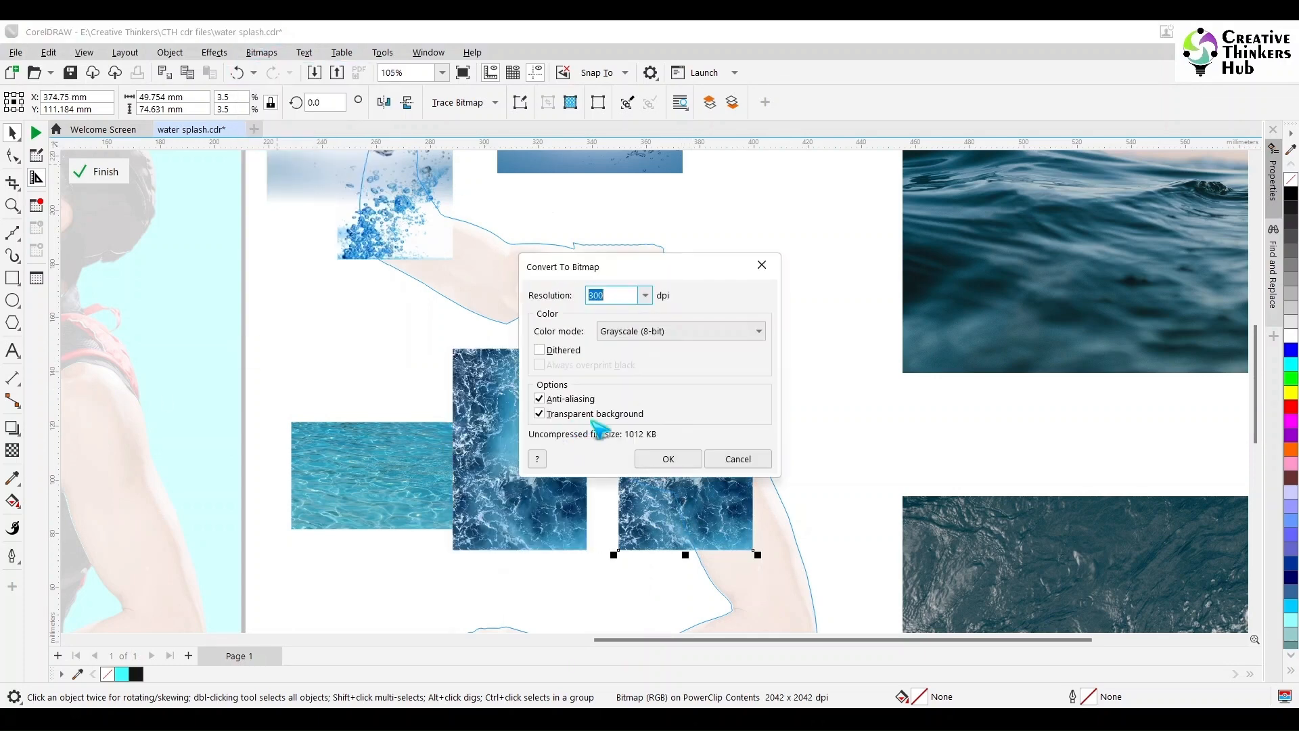
click(680, 330)
click(669, 393)
click(667, 458)
click(553, 489)
drag(553, 489, 584, 486)
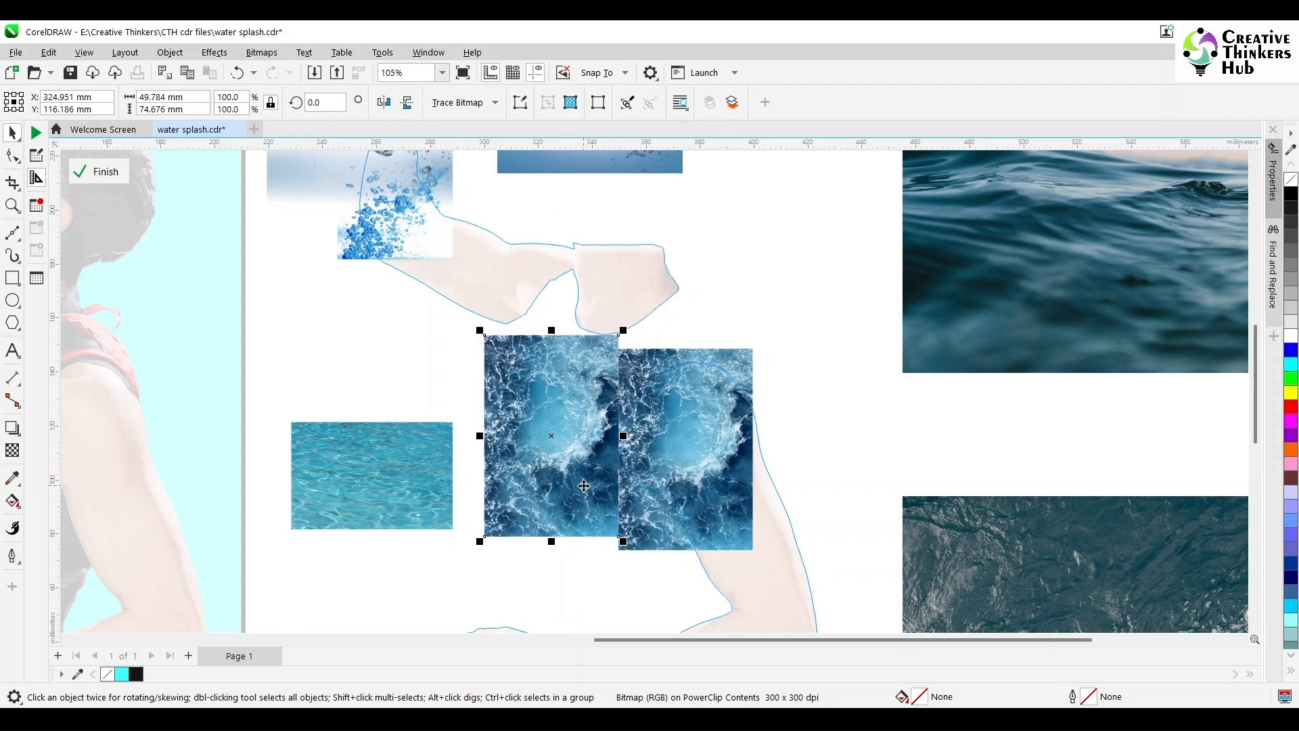
Fade the lower corner of the blue foam photo on the shoulder with a fountain transparency
click(11, 450)
drag(696, 452, 796, 521)
click(12, 133)
Rotate the faded foam photo to 23.337° along the upper arm and enlarge it to 108%
click(707, 487)
click(721, 496)
mouse_move(723, 495)
mouse_down()
mouse_move(736, 493)
mouse_move(723, 495)
mouse_up()
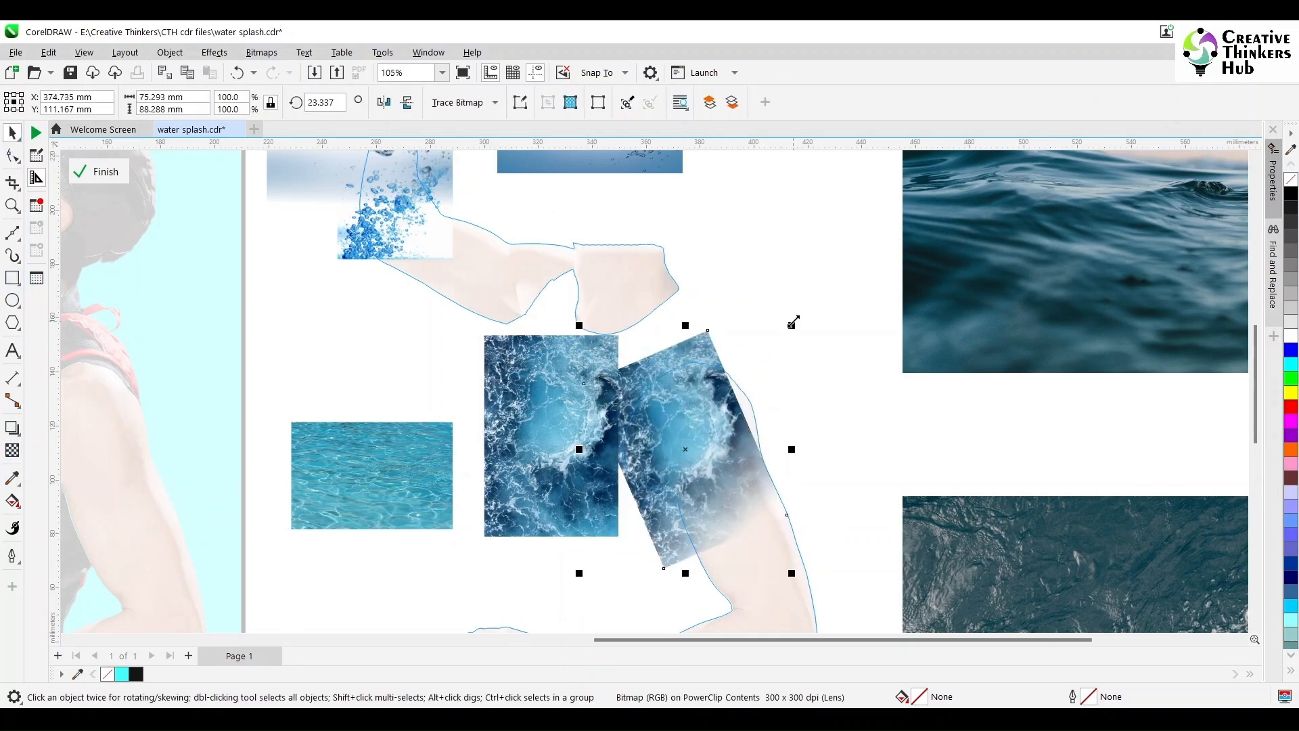
drag(793, 323, 804, 294)
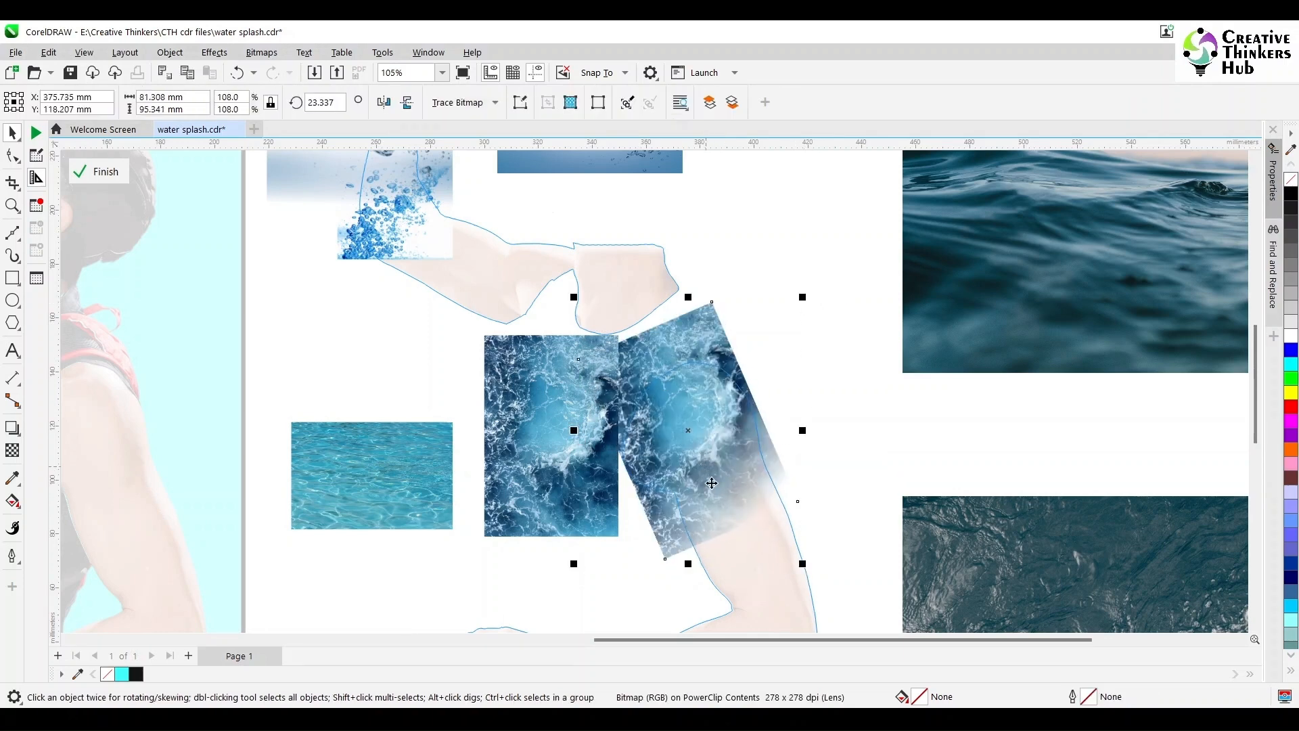
Fade the lower end of the rotated foam photo across the upper arm with the Transparency tool
click(16, 240)
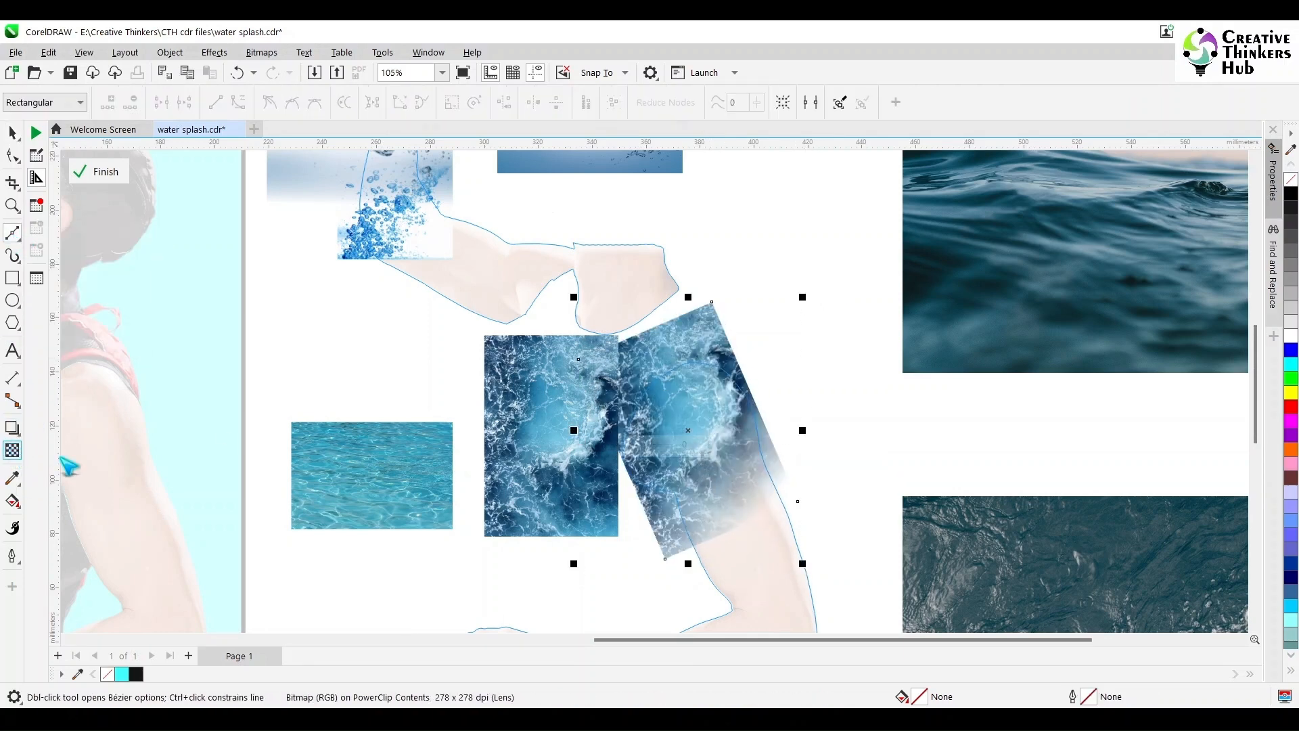
click(12, 450)
click(809, 496)
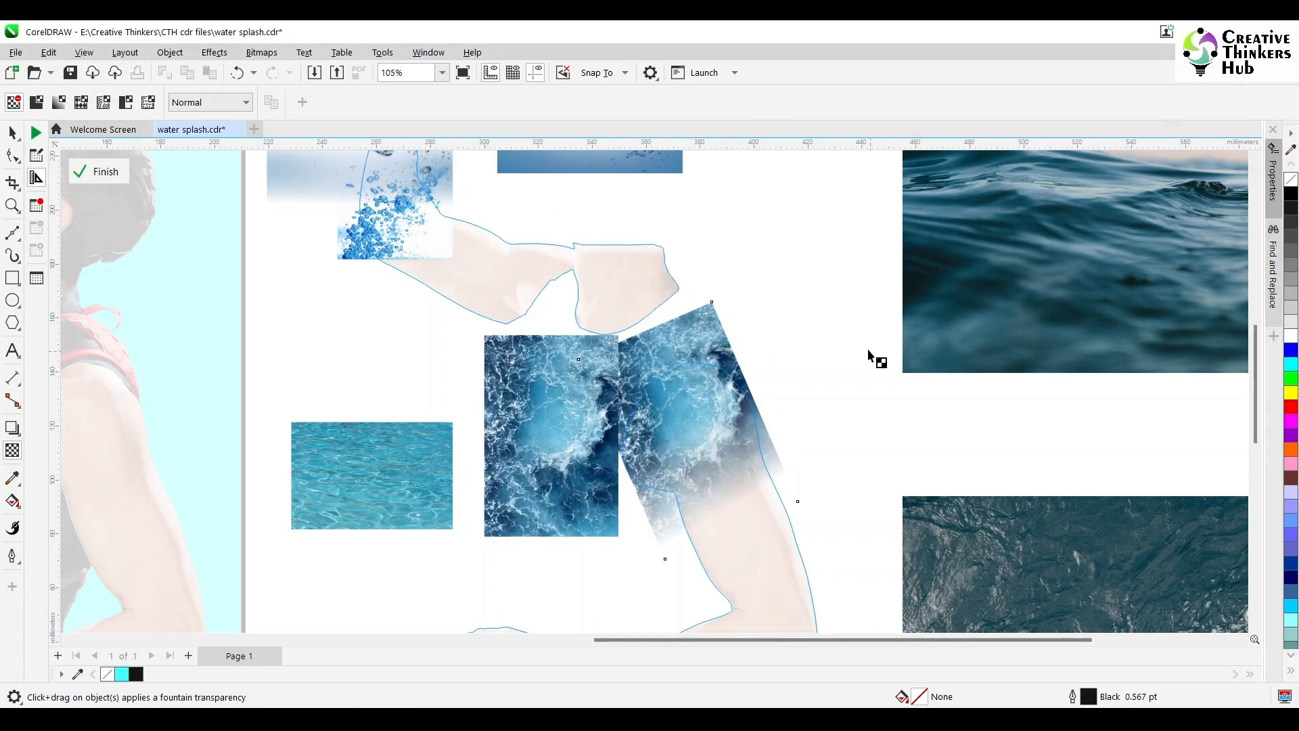
scroll(898, 513, down, 1)
key(space)
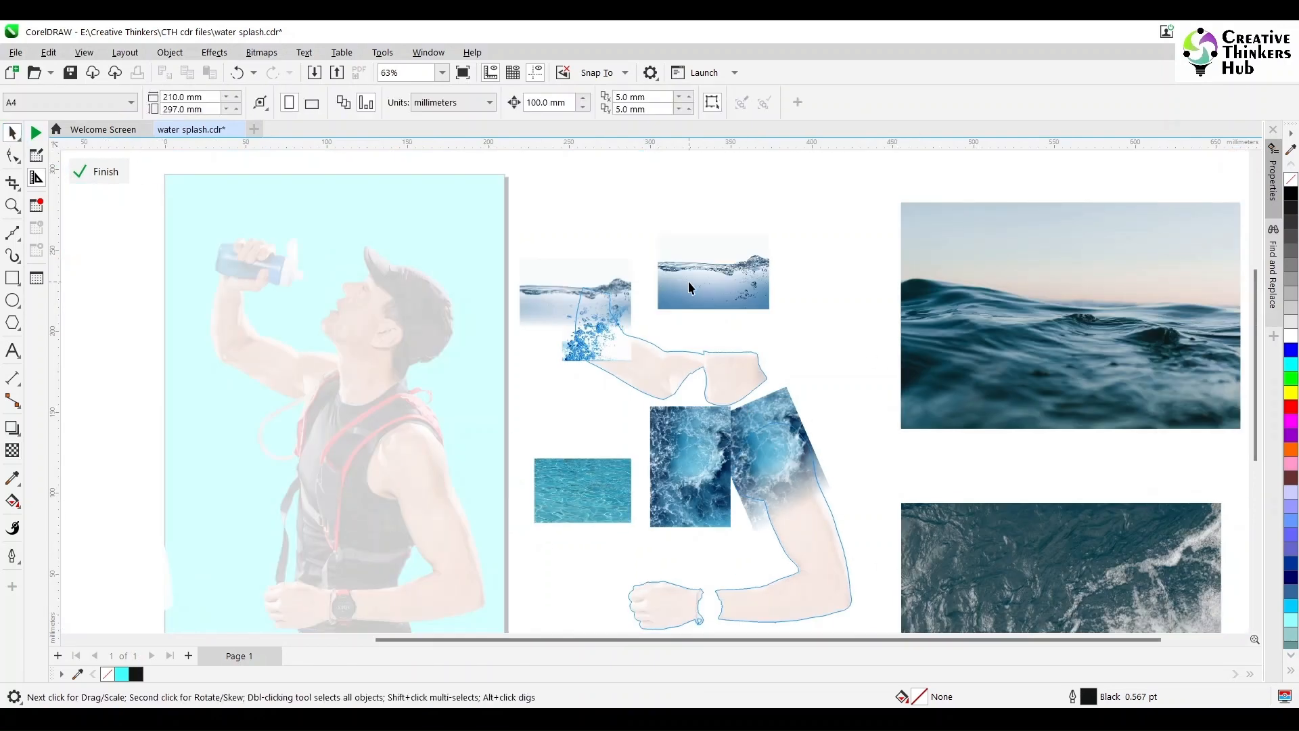
Rotate the white sea wave photo to 45.889° and move it over the bent arm
click(1185, 563)
scroll(1186, 534, down, 3)
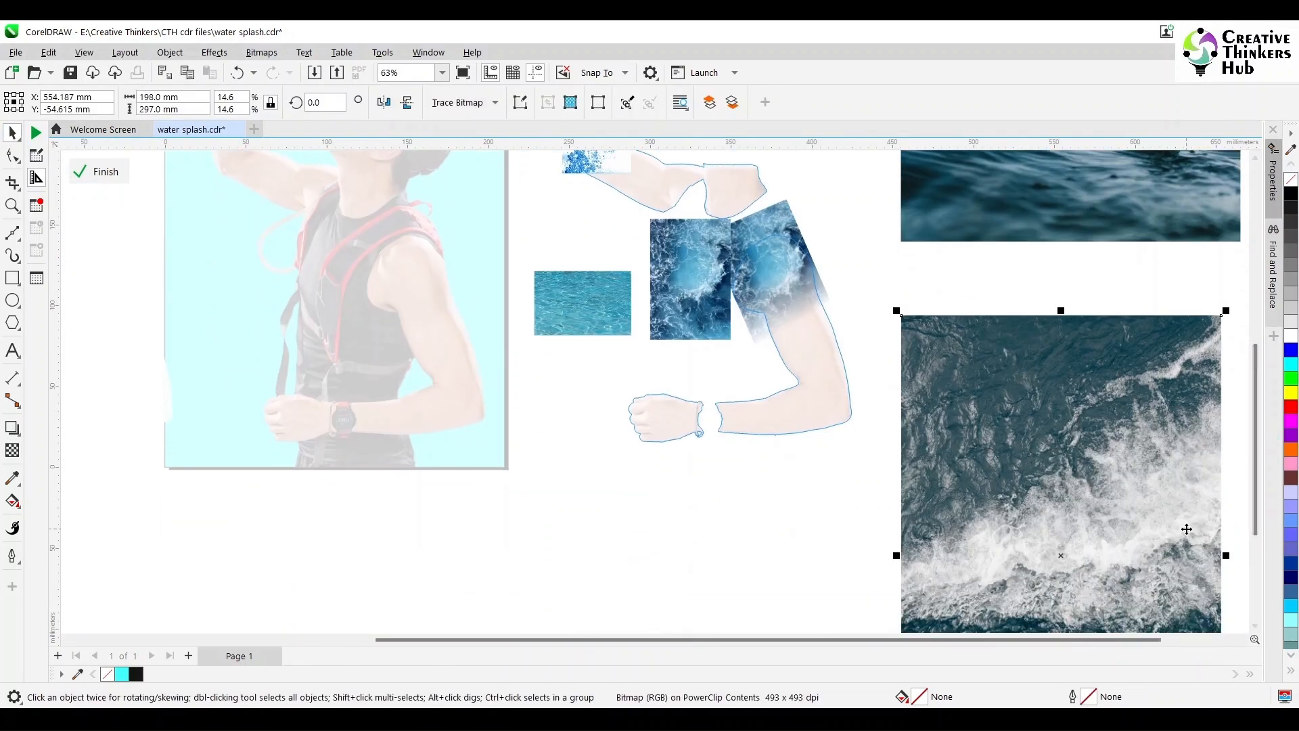
click(1197, 554)
drag(1227, 308, 1000, 264)
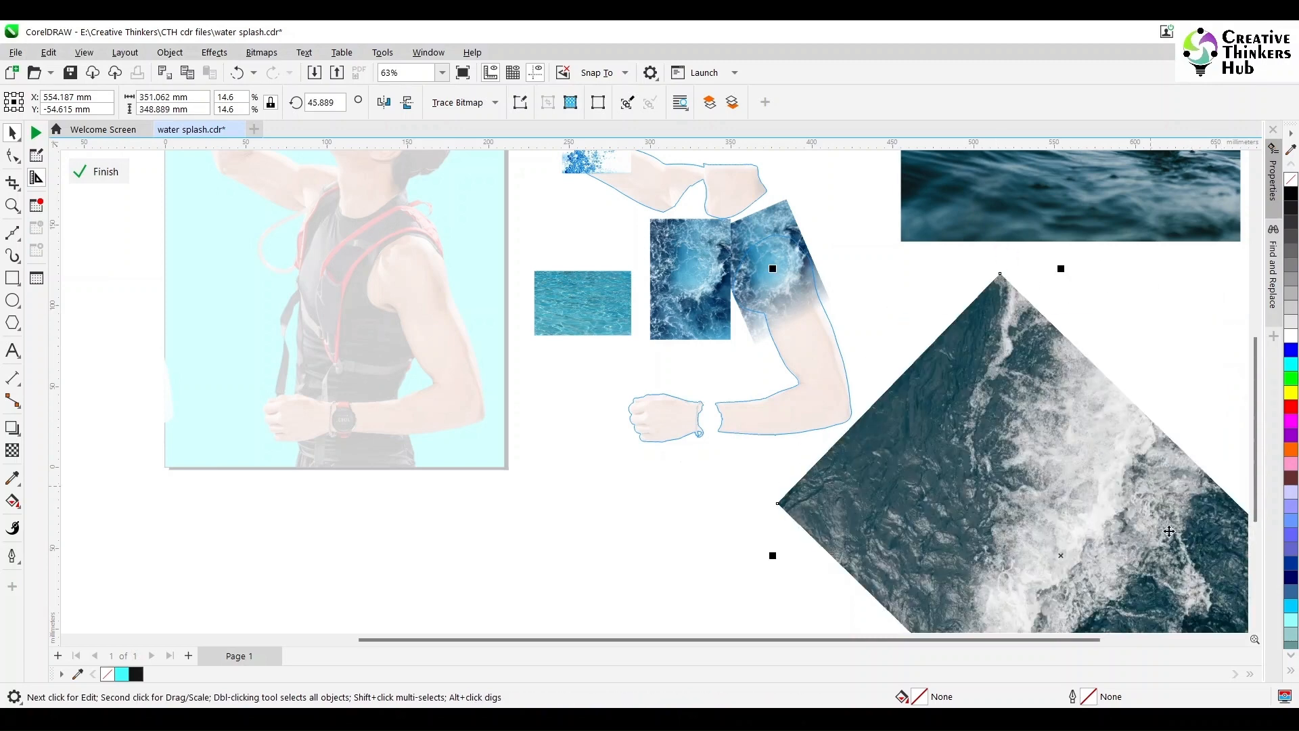
drag(1055, 386, 826, 273)
scroll(1144, 527, down, 1)
drag(1029, 526, 990, 497)
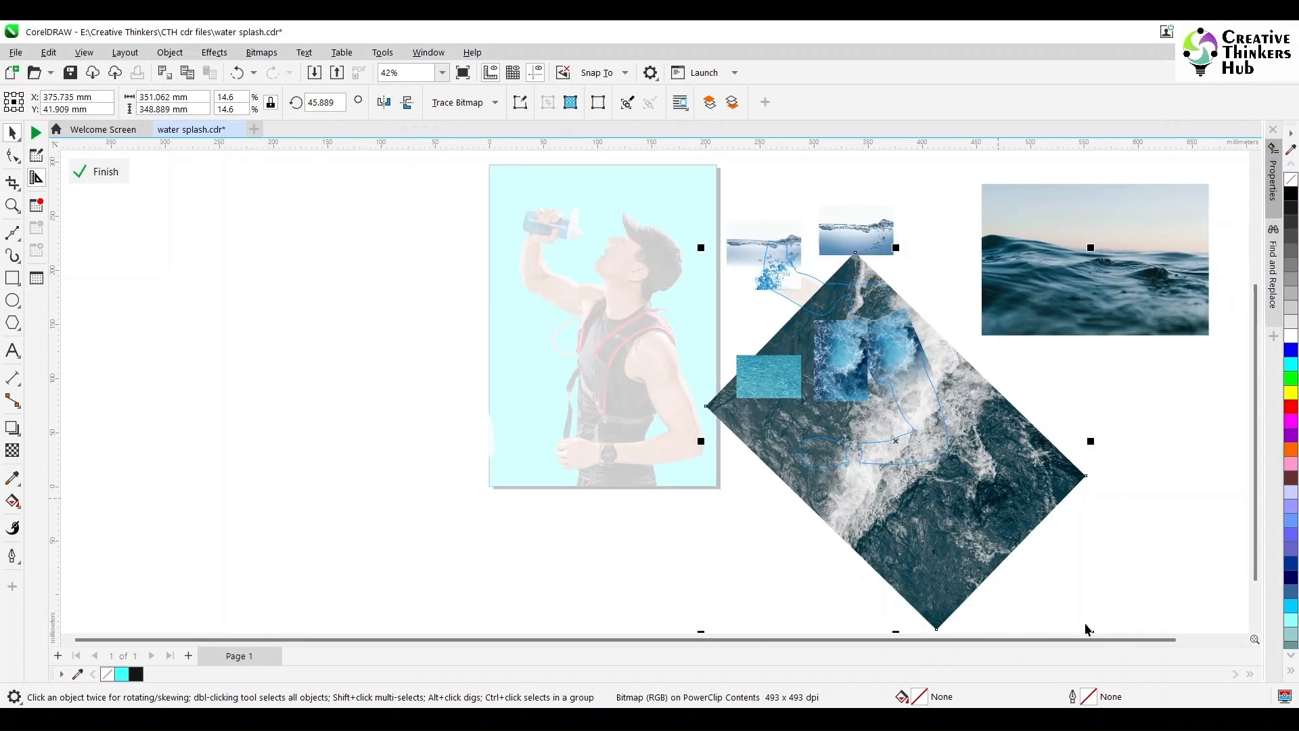
Scale the white wave photo to 6.7% and rotate it to 57.947° to cover the arm above the elbow
drag(1090, 247, 1011, 327)
drag(991, 478, 991, 460)
drag(776, 540, 826, 491)
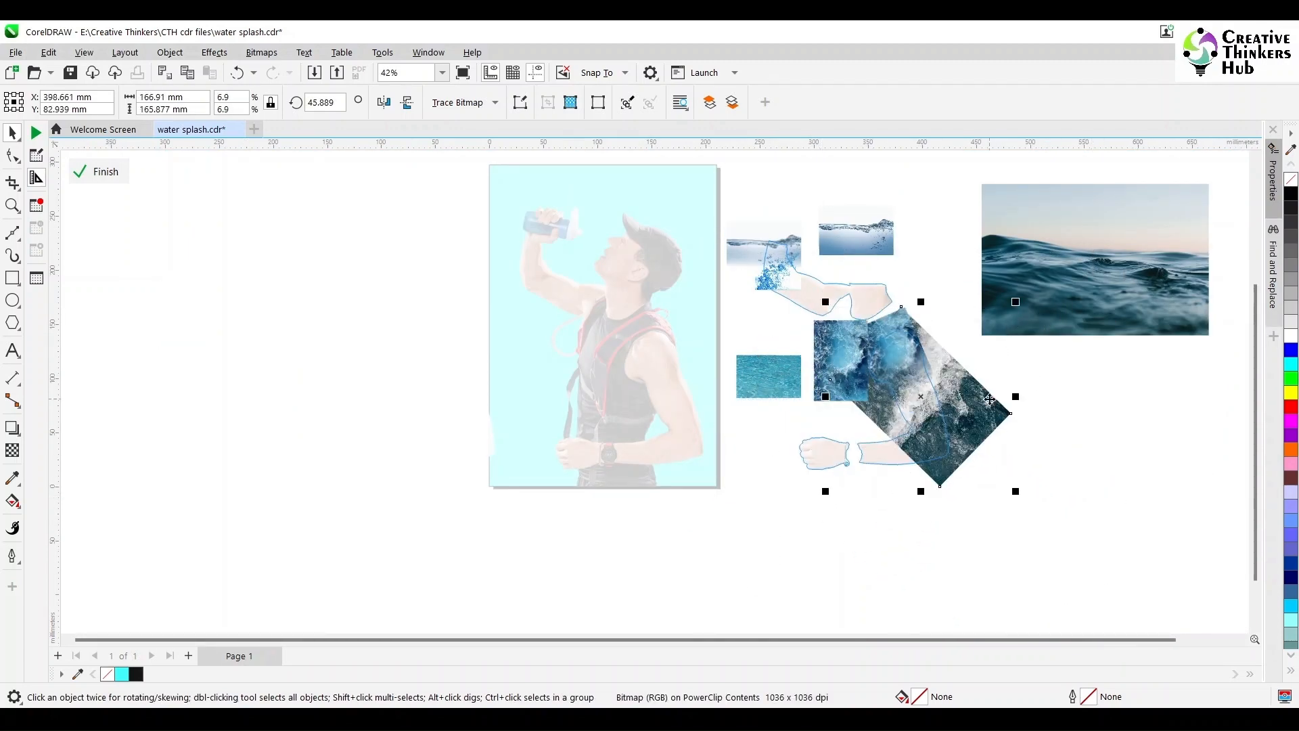
scroll(990, 400, up, 4)
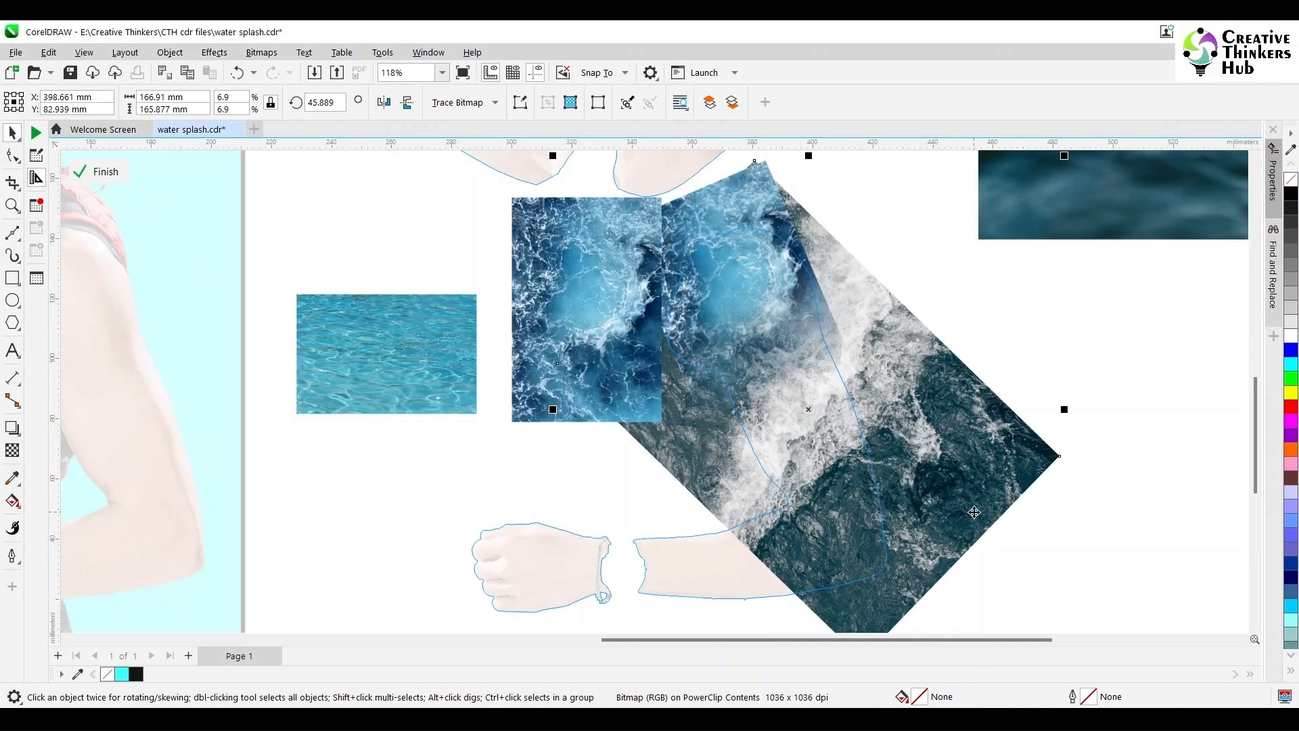
scroll(990, 508, down, 3)
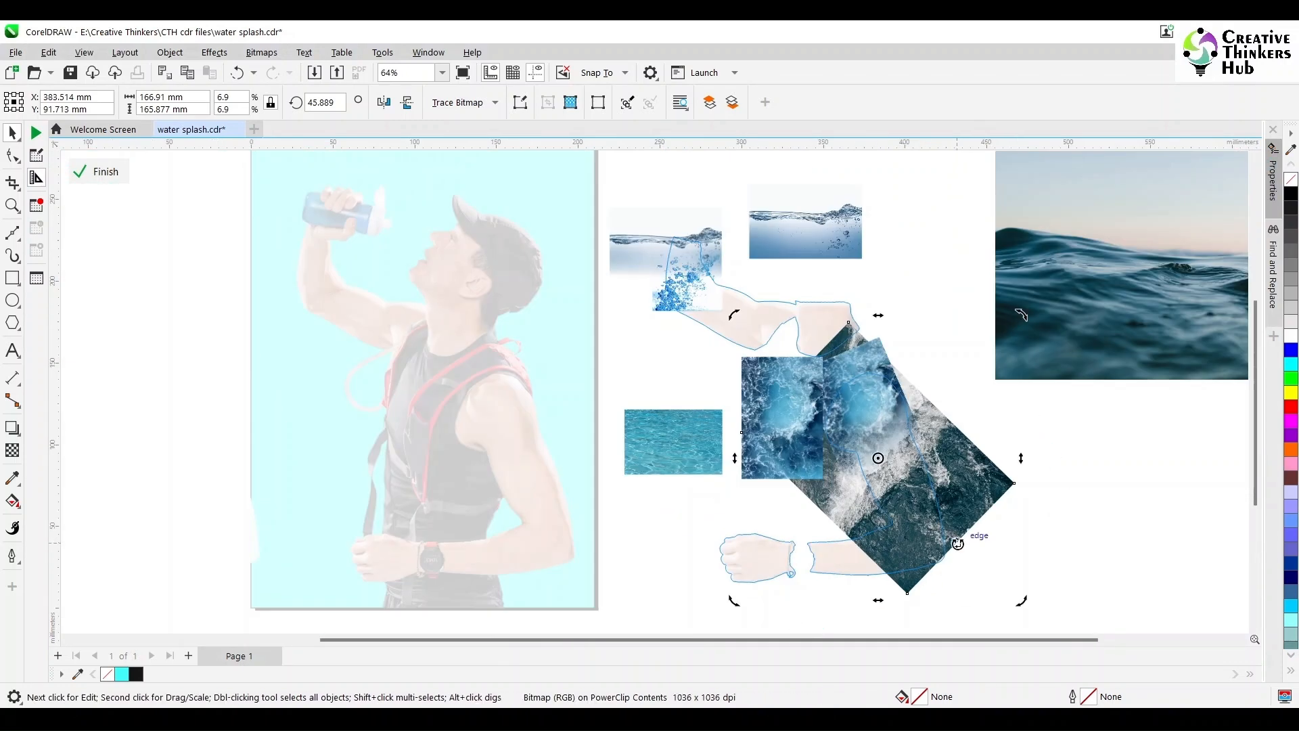
drag(957, 543, 998, 477)
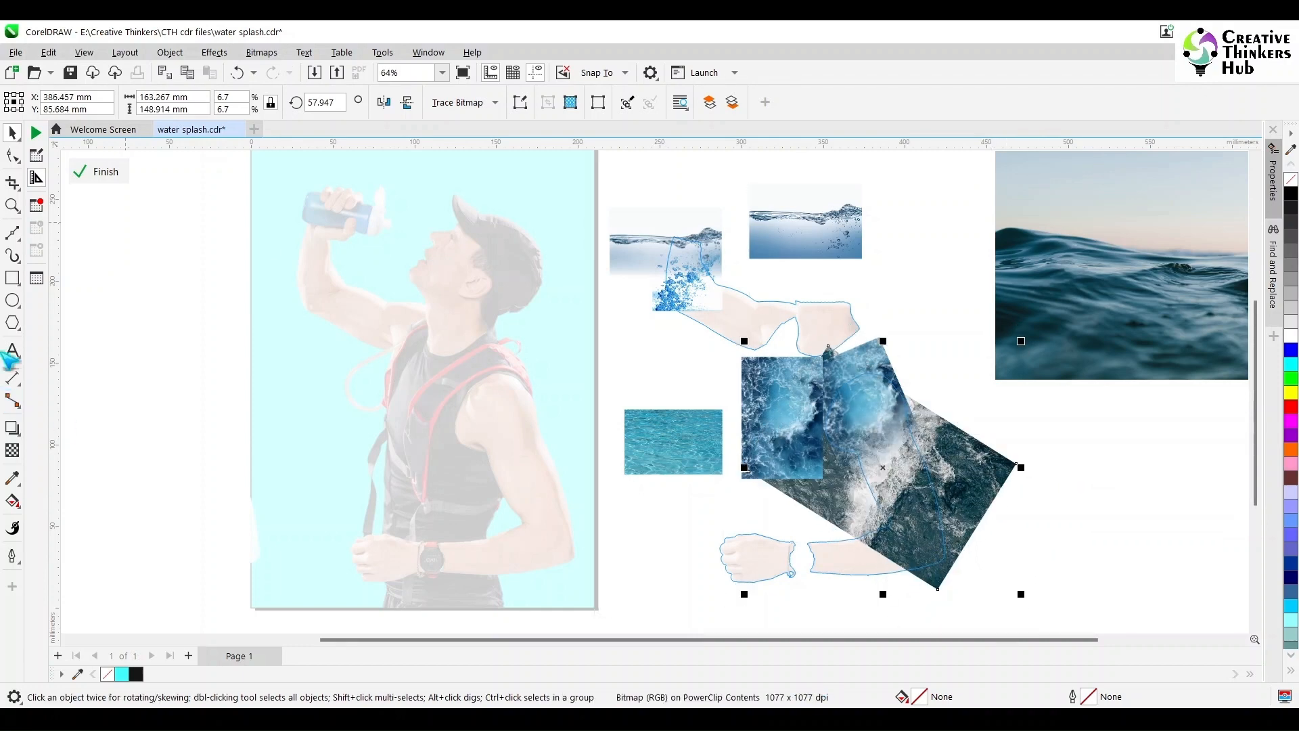
Fade the lower edge of the white wave photo near the elbow with a fountain transparency
click(12, 450)
drag(922, 539, 910, 488)
drag(919, 536, 916, 523)
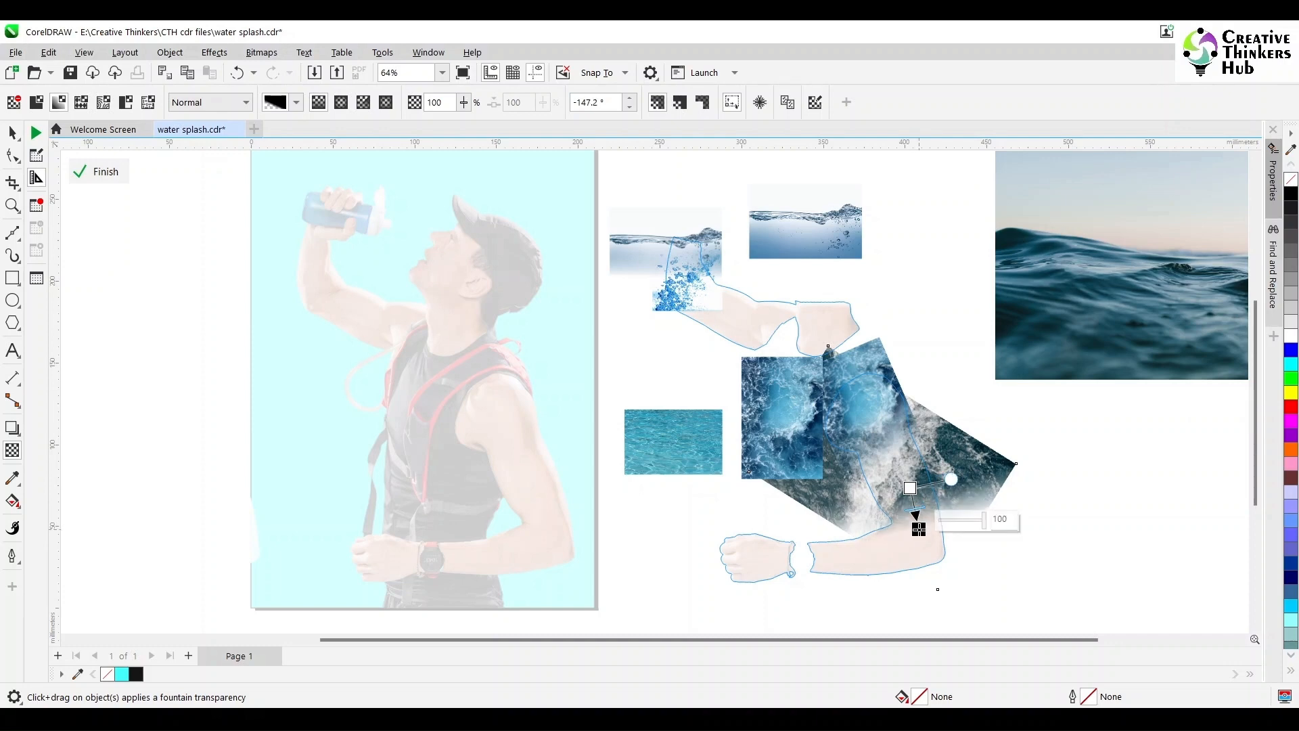
click(13, 133)
Place a copy of the faded wave photo beside the arm and convert the original to a 300 dpi RGB bitmap
click(262, 53)
click(968, 452)
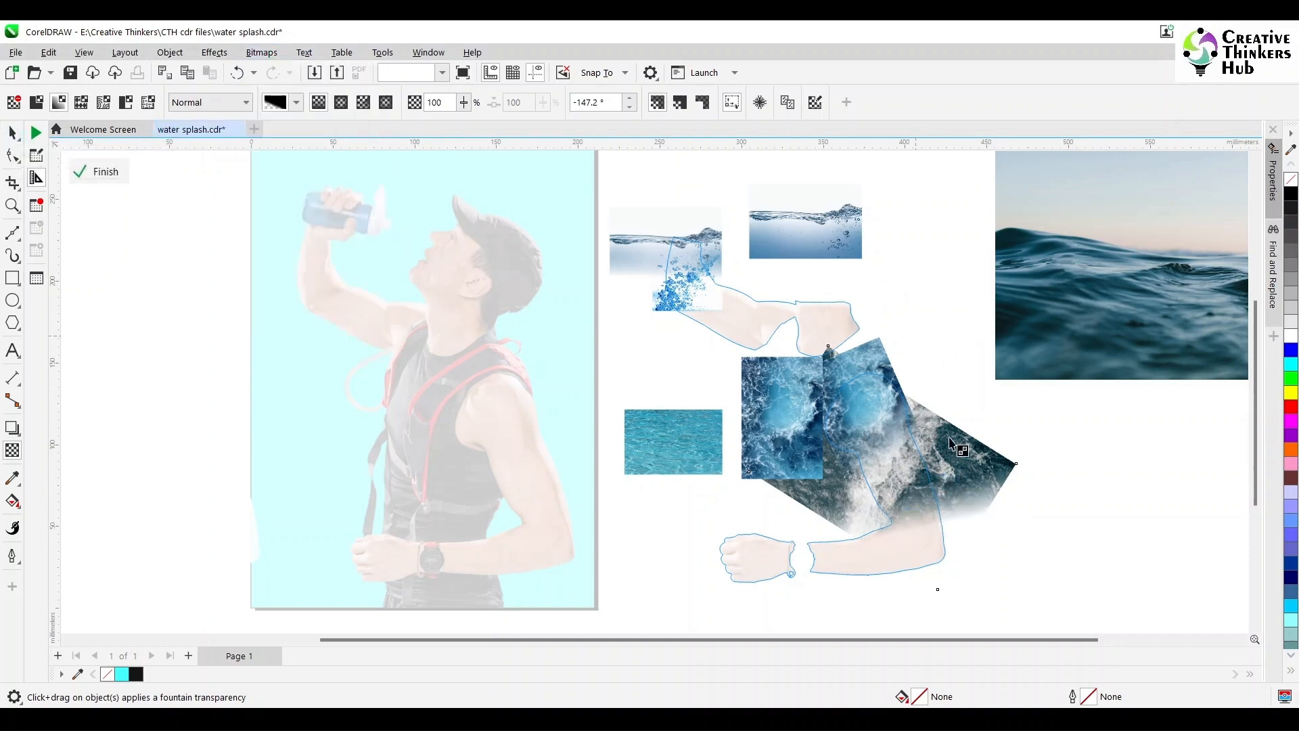
drag(971, 457, 1027, 458)
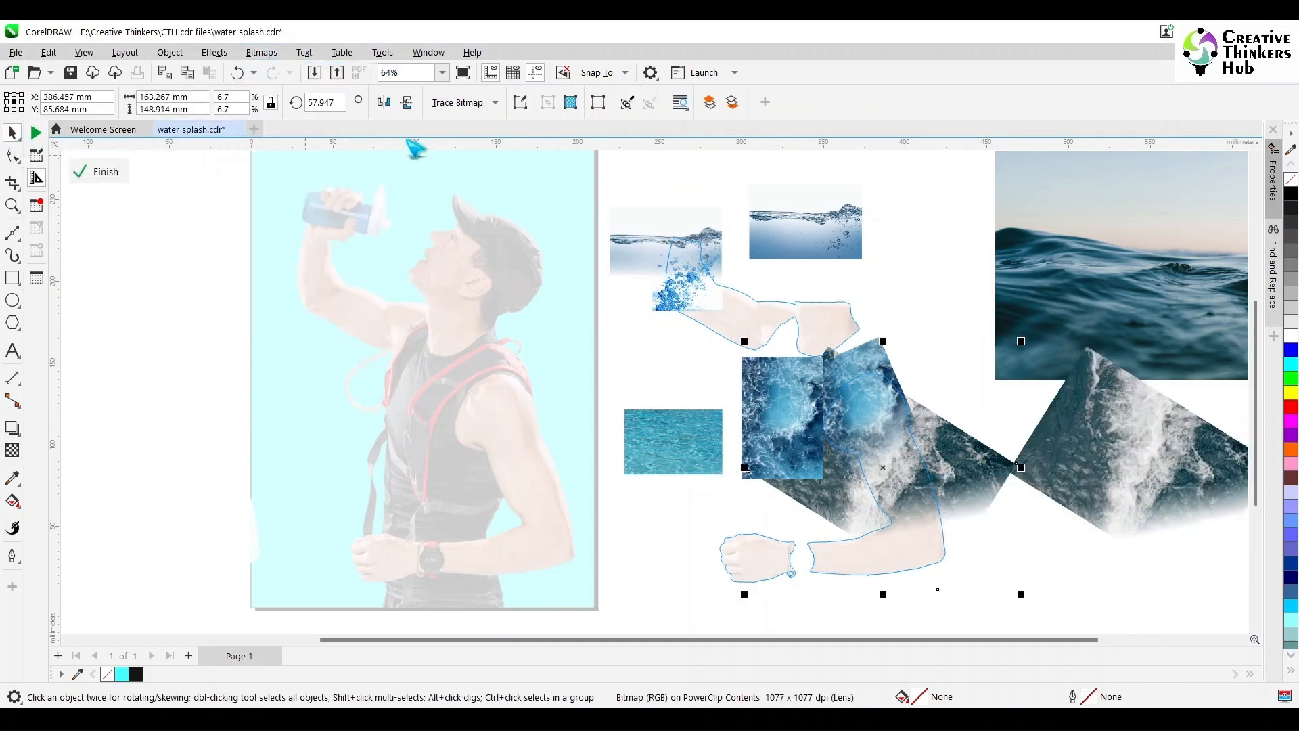
click(663, 458)
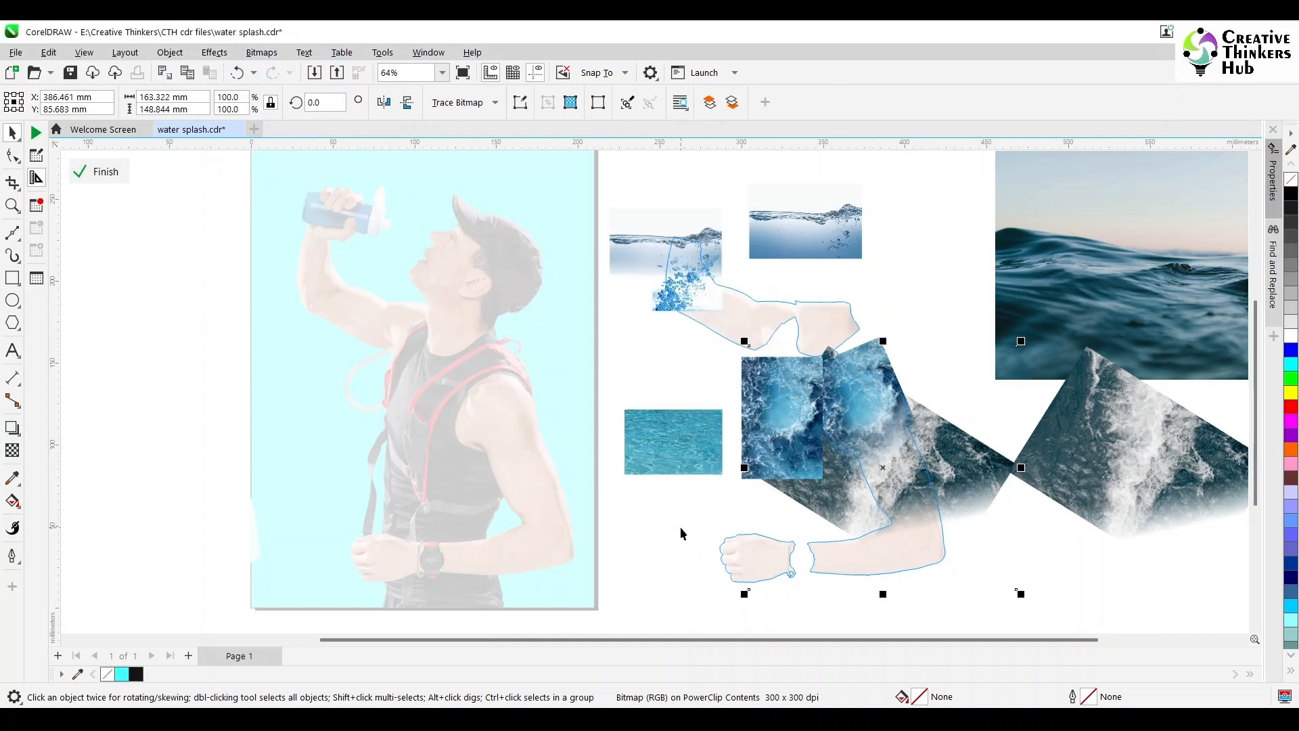
Scale the sea horizon photo to 5.2% and position it over the forearm below the elbow
scroll(958, 333, down, 1)
drag(1136, 289, 999, 466)
drag(1091, 376, 977, 453)
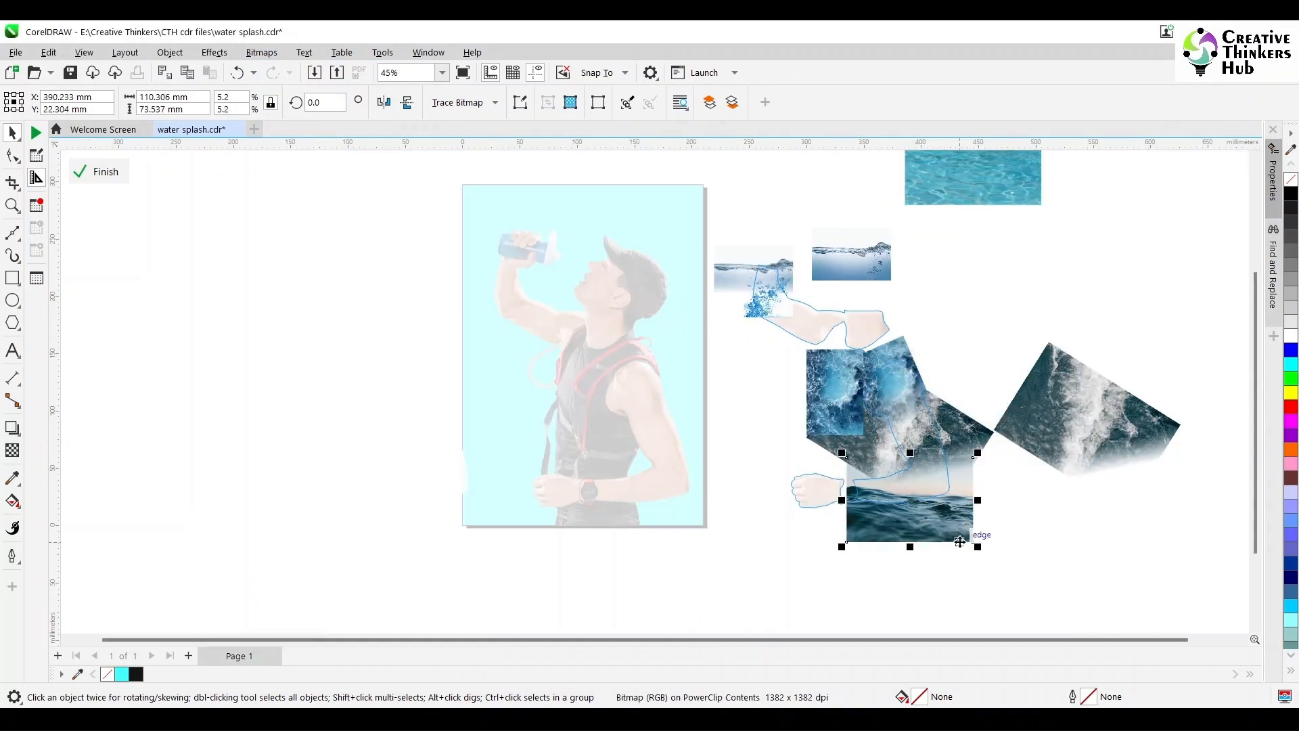
Scale the sea horizon photo to 5.1% so that it covers the forearm below the elbow
drag(965, 540, 961, 511)
scroll(961, 514, up, 2)
drag(622, 512, 637, 503)
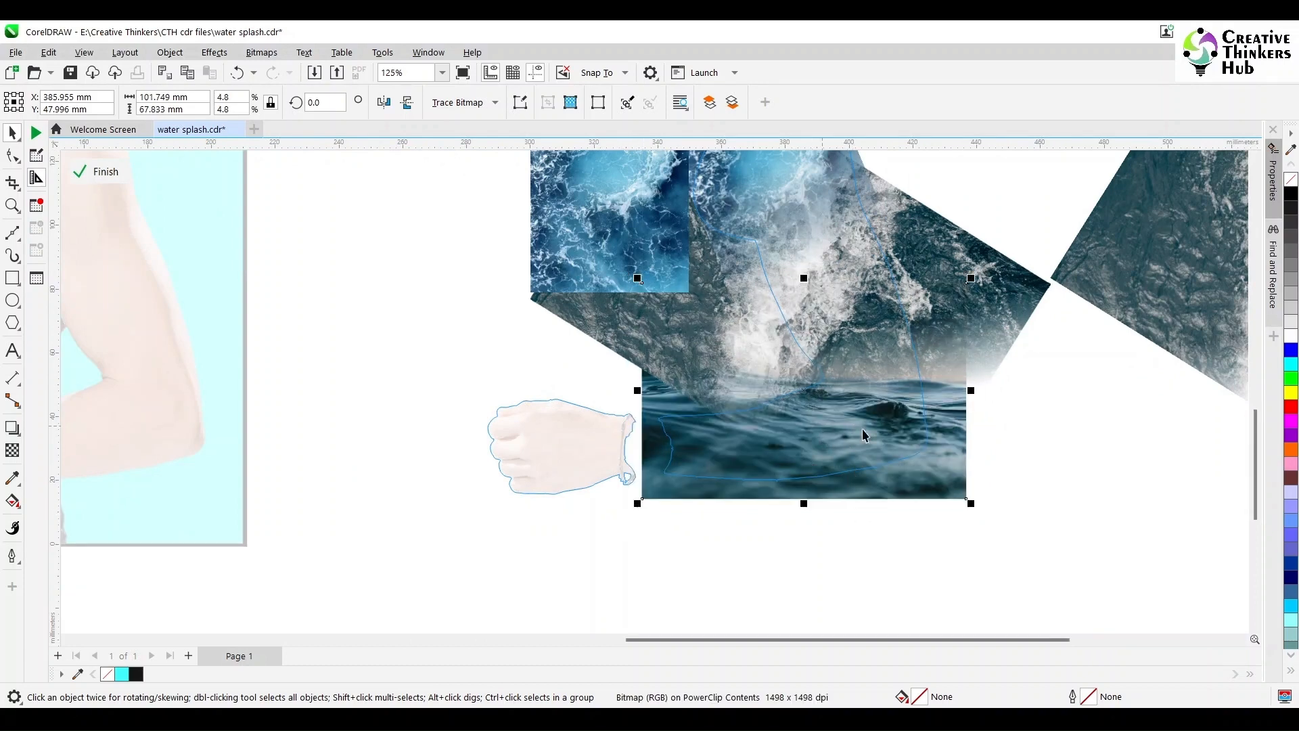
drag(940, 476, 576, 489)
key(ctrl+z)
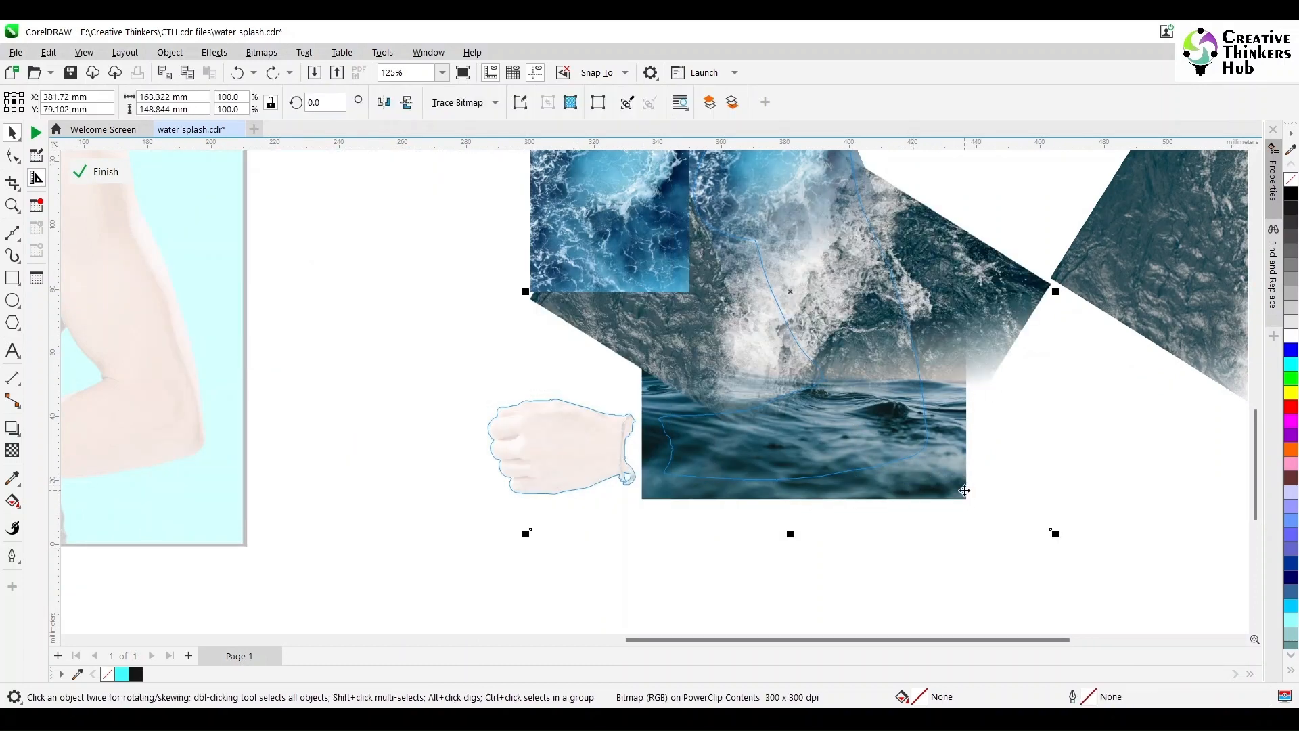
scroll(964, 489, down, 2)
click(877, 444)
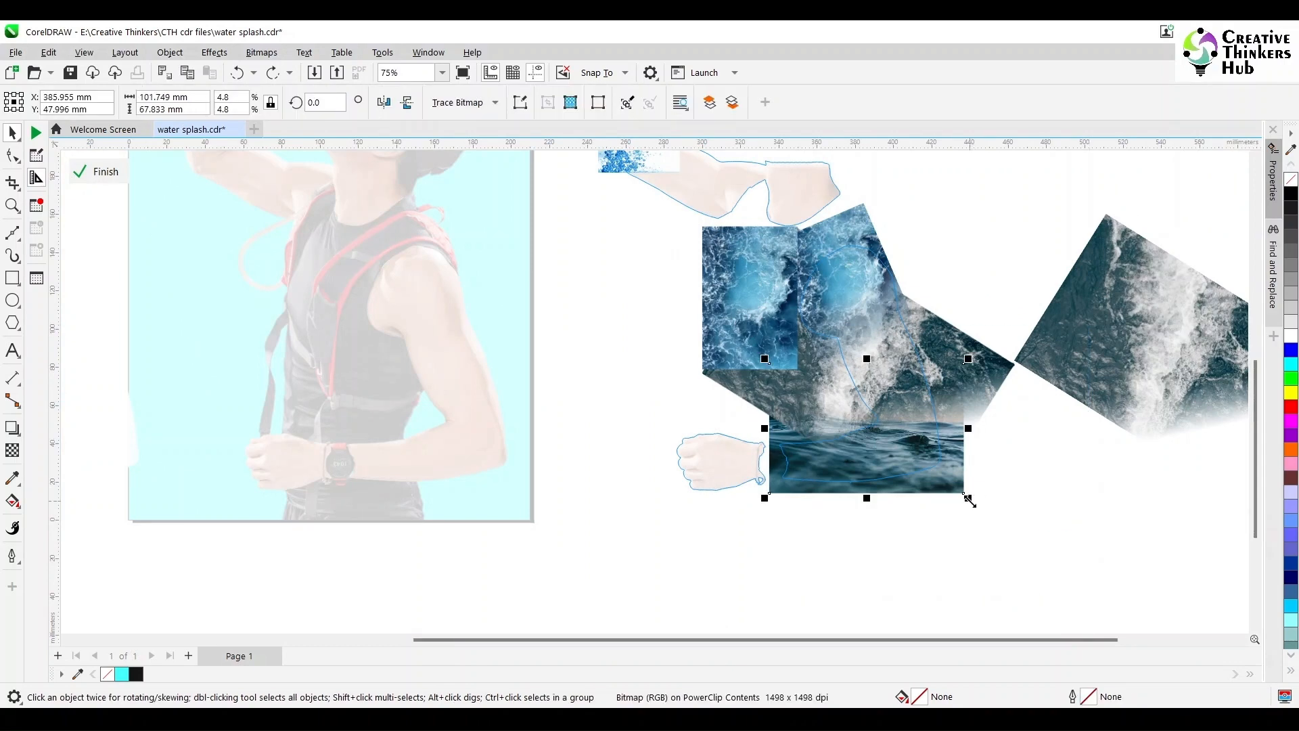
drag(969, 500, 981, 507)
Place a copy of the sea horizon photo over the fist and crop it to about 50 × 41 mm
drag(878, 434, 797, 479)
click(798, 479)
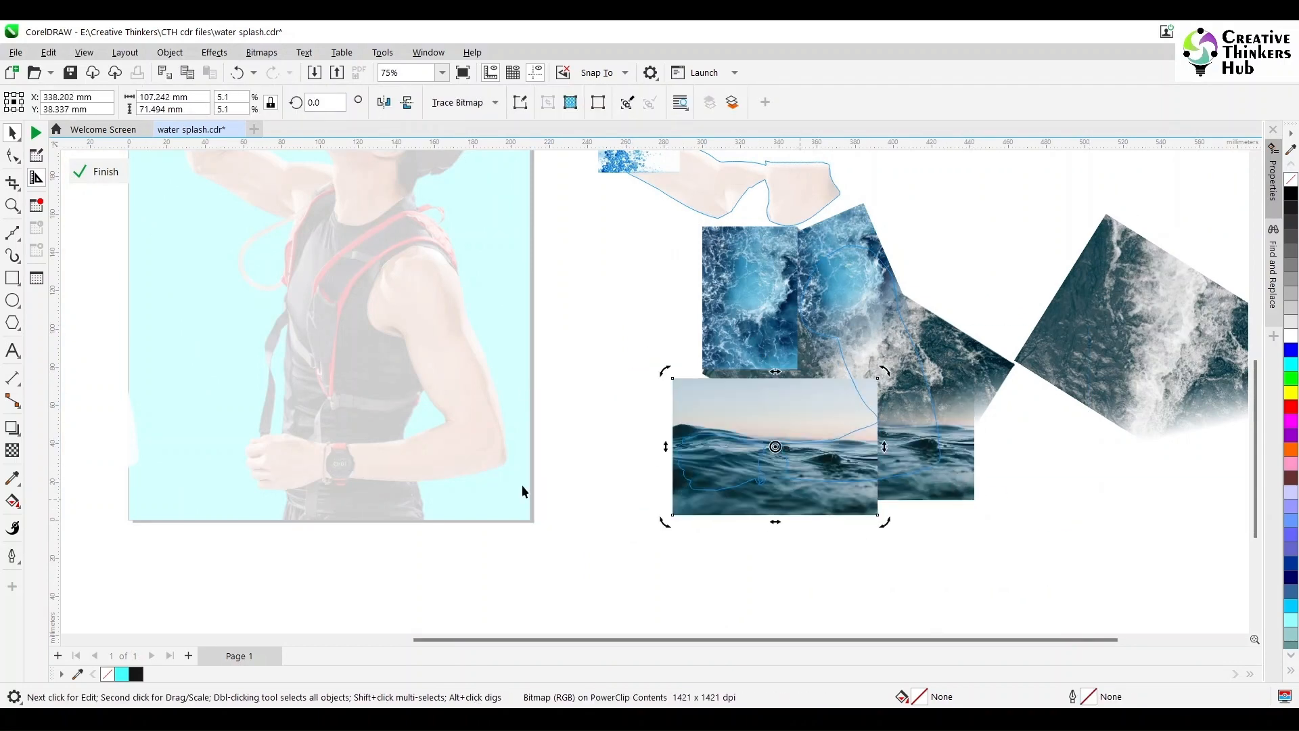
click(12, 183)
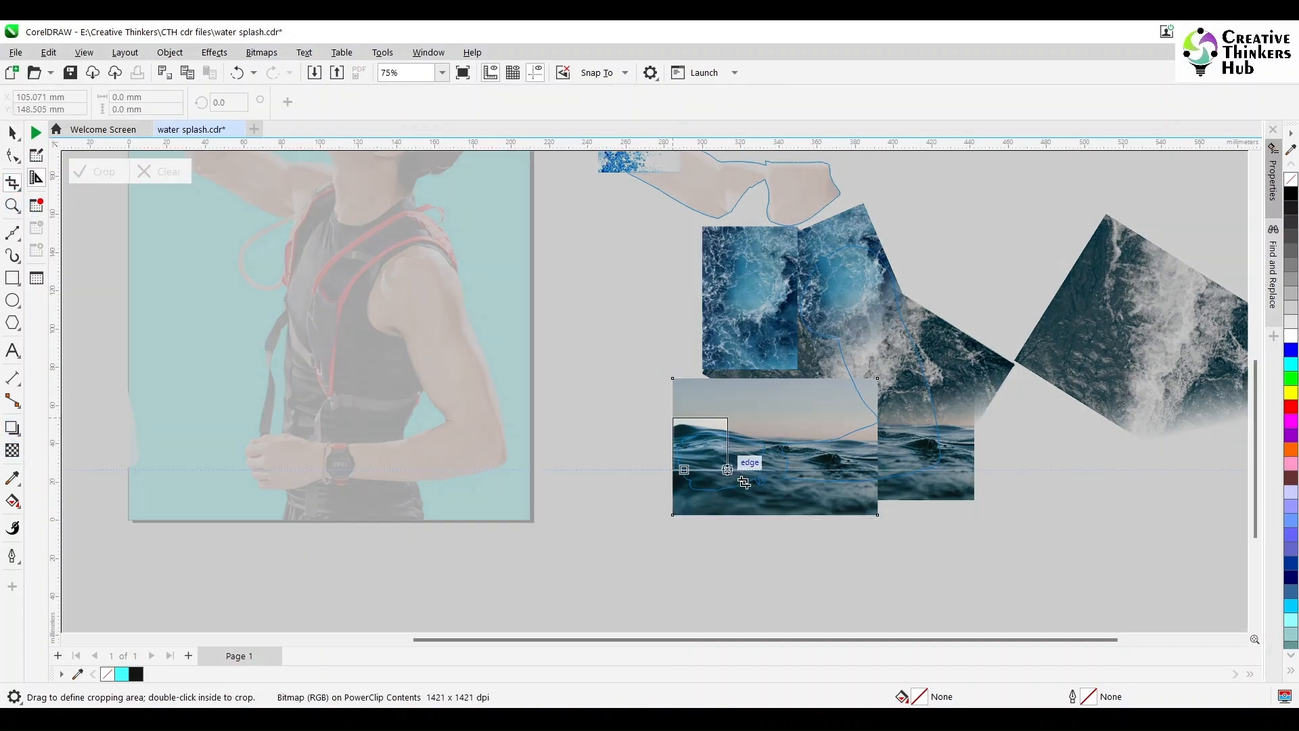
drag(673, 419, 772, 502)
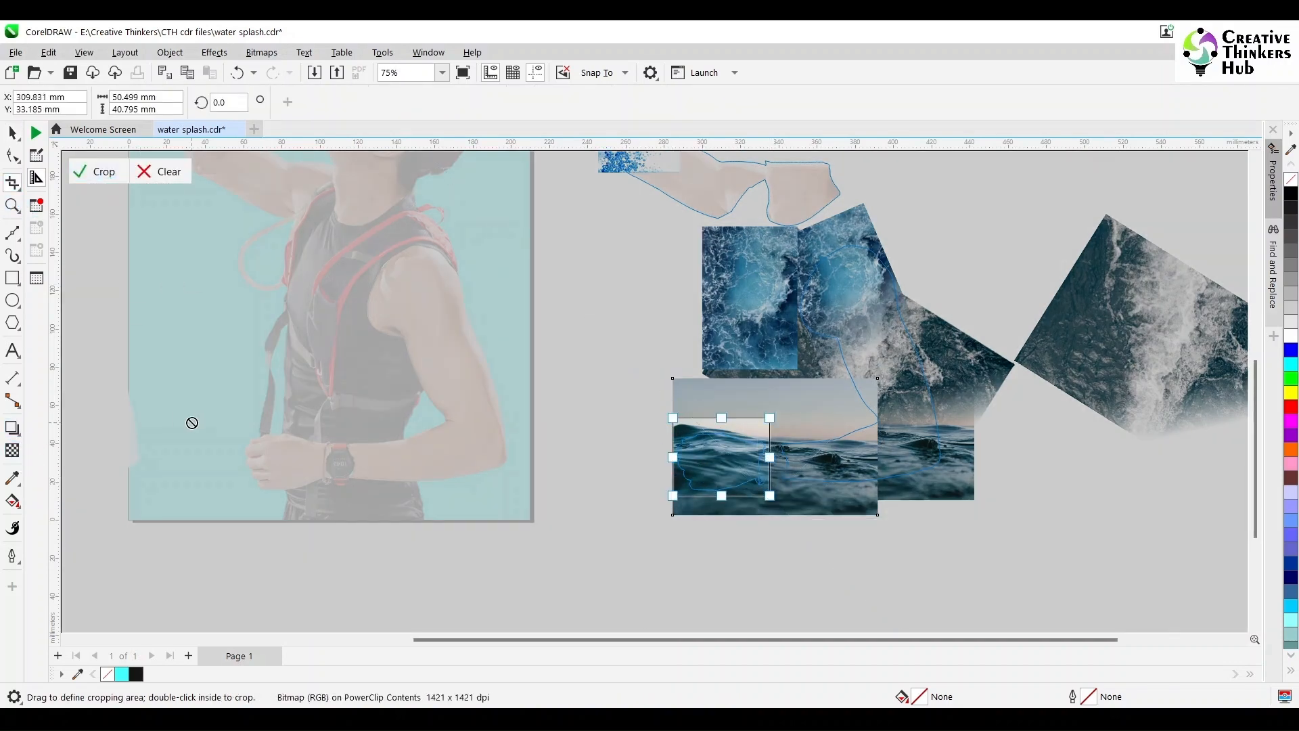
click(89, 170)
key(space)
Enlarge the forearm's sea horizon photo slightly from its upper corner and finish editing the PowerClip contents
click(837, 482)
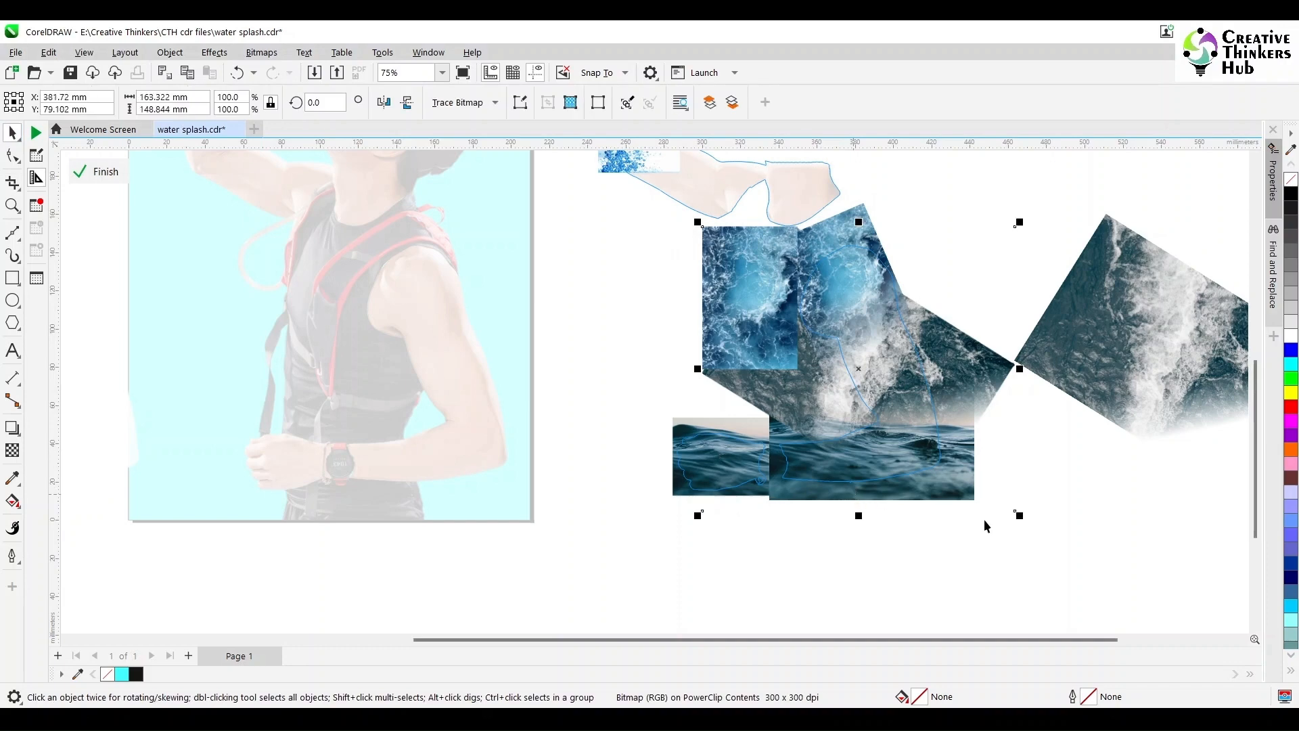
click(985, 521)
drag(696, 593, 1061, 322)
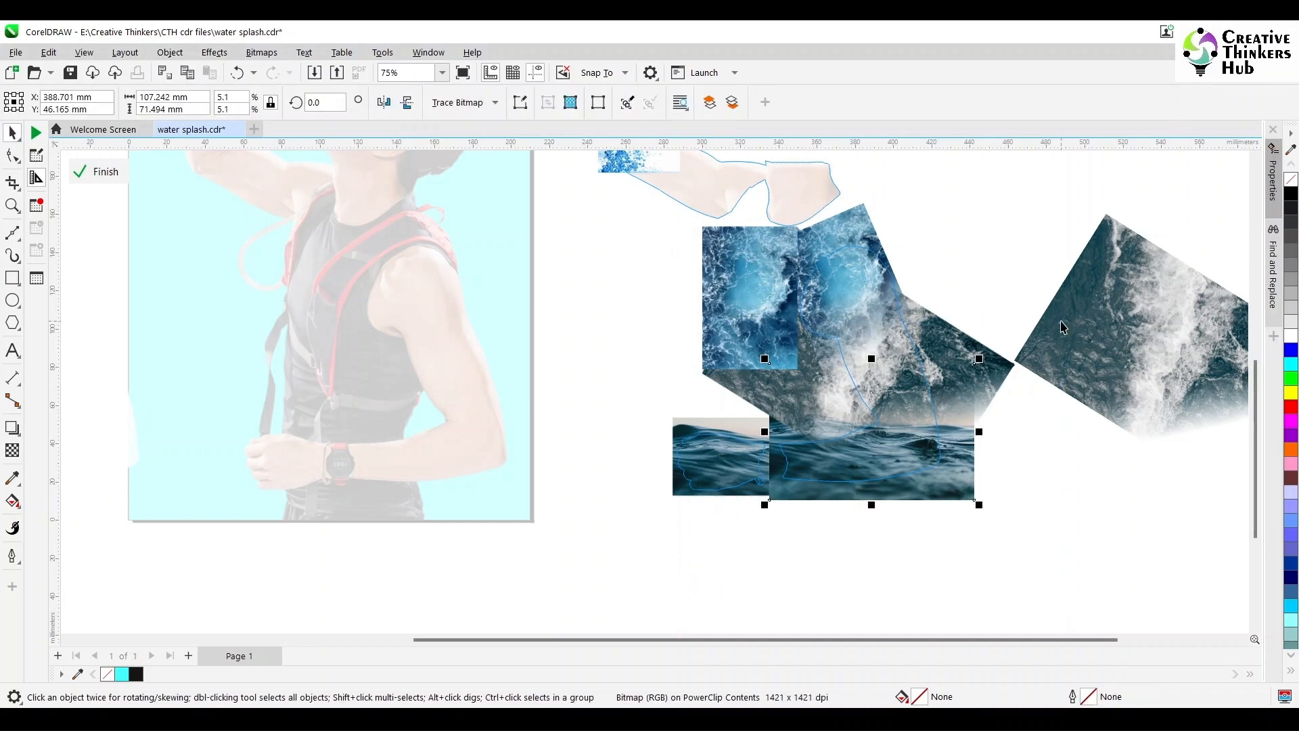
mouse_move(979, 358)
mouse_down()
mouse_move(1010, 338)
mouse_move(992, 343)
mouse_move(999, 294)
mouse_move(997, 343)
mouse_up()
ctrl+click(1059, 590)
click(658, 598)
scroll(658, 598, down, 3)
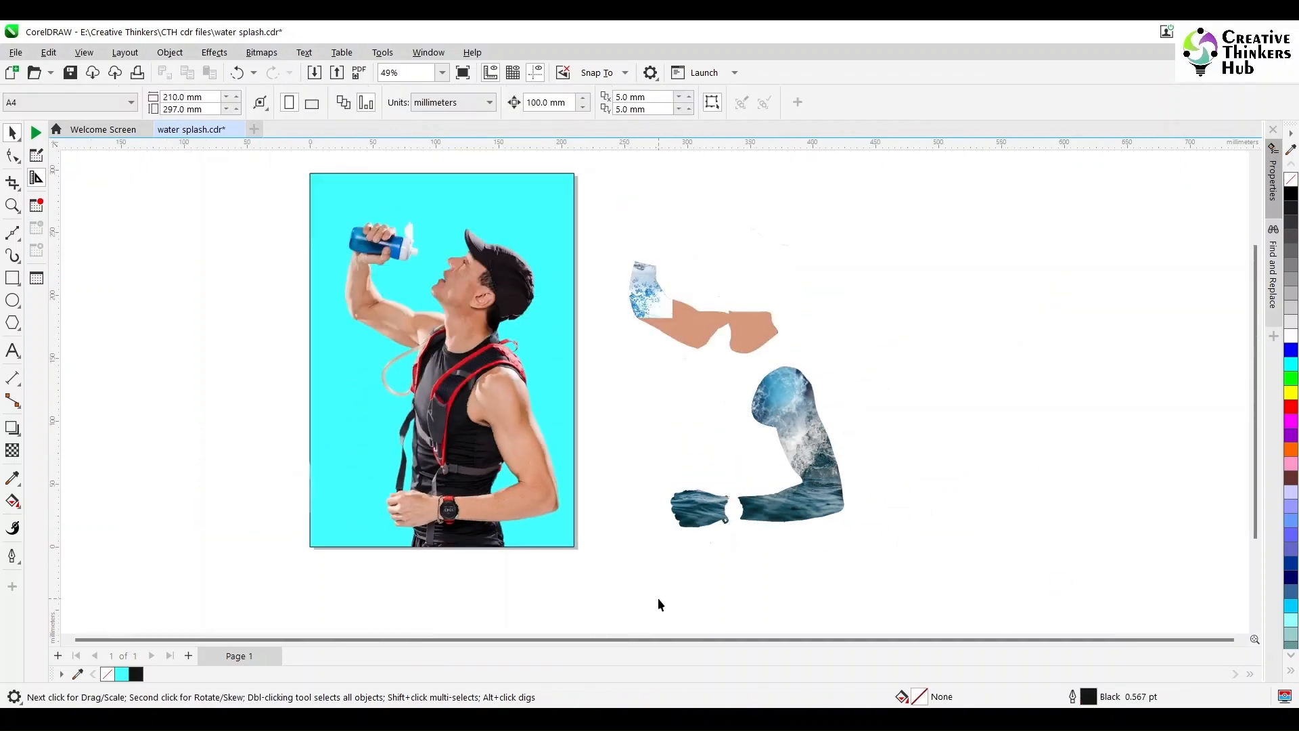
Reopen the PowerClip contents, scale the turquoise water photo to 3.5% wide and 3.9% high, and position it over the neck shape
scroll(658, 598, down, 1)
scroll(787, 410, up, 2)
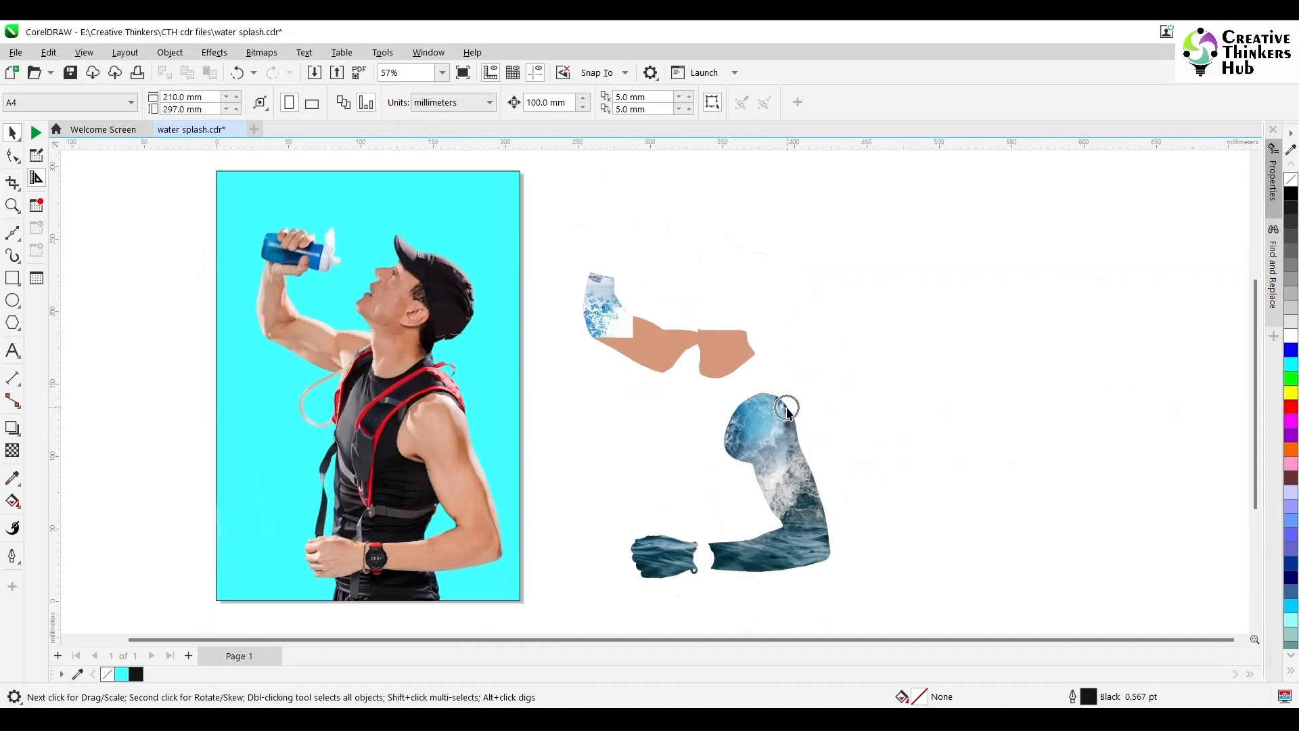
double_click(777, 425)
click(904, 179)
drag(904, 179, 818, 377)
drag(863, 278, 768, 343)
drag(748, 361, 763, 335)
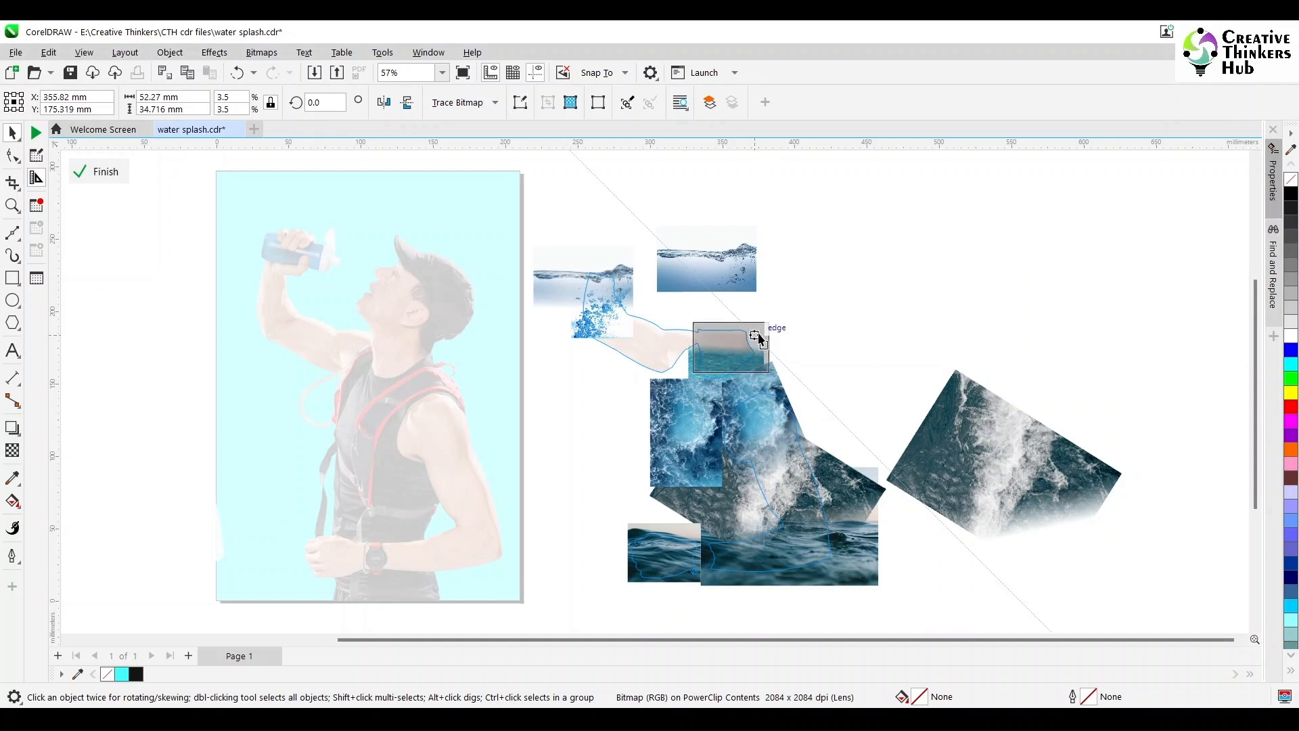
scroll(722, 349, up, 7)
drag(745, 415, 746, 434)
drag(763, 370, 771, 376)
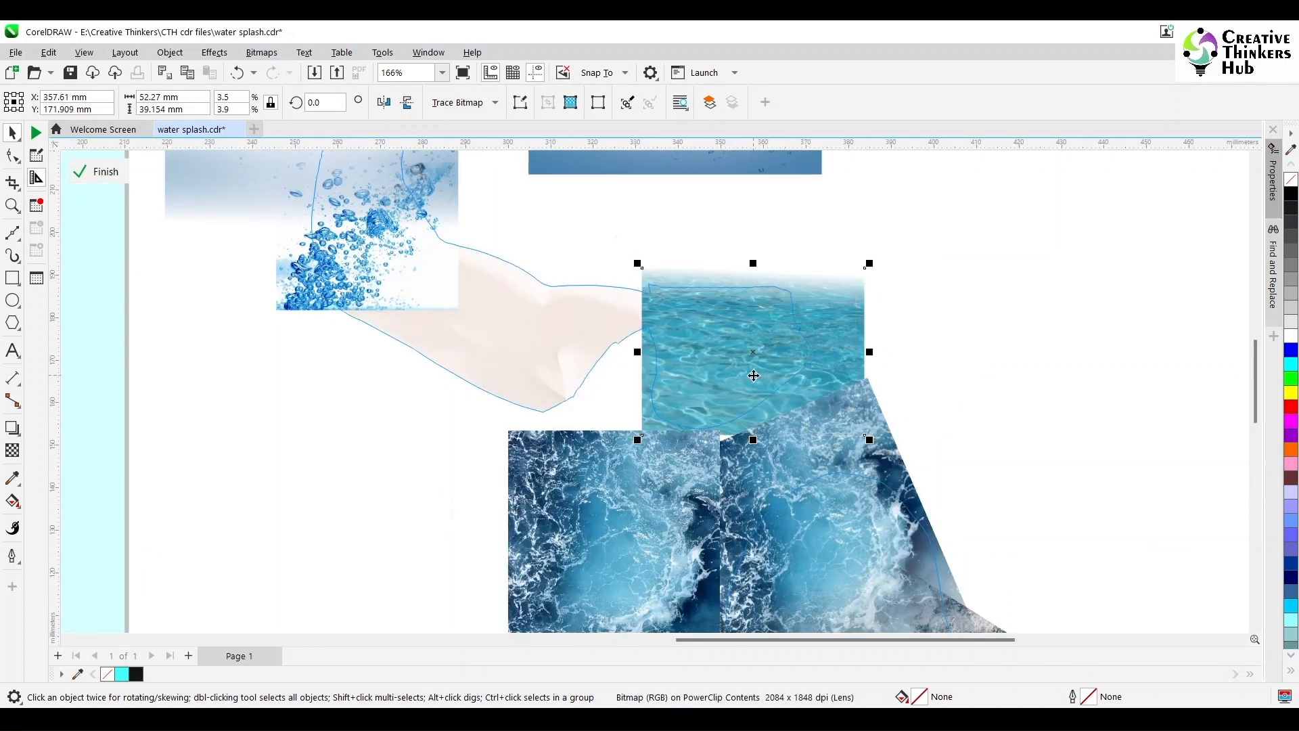
Draw a closed Bézier shape over the strip where the turquoise photo overlaps the arm and curve its edge along the neck outline
scroll(771, 376, up, 5)
click(519, 174)
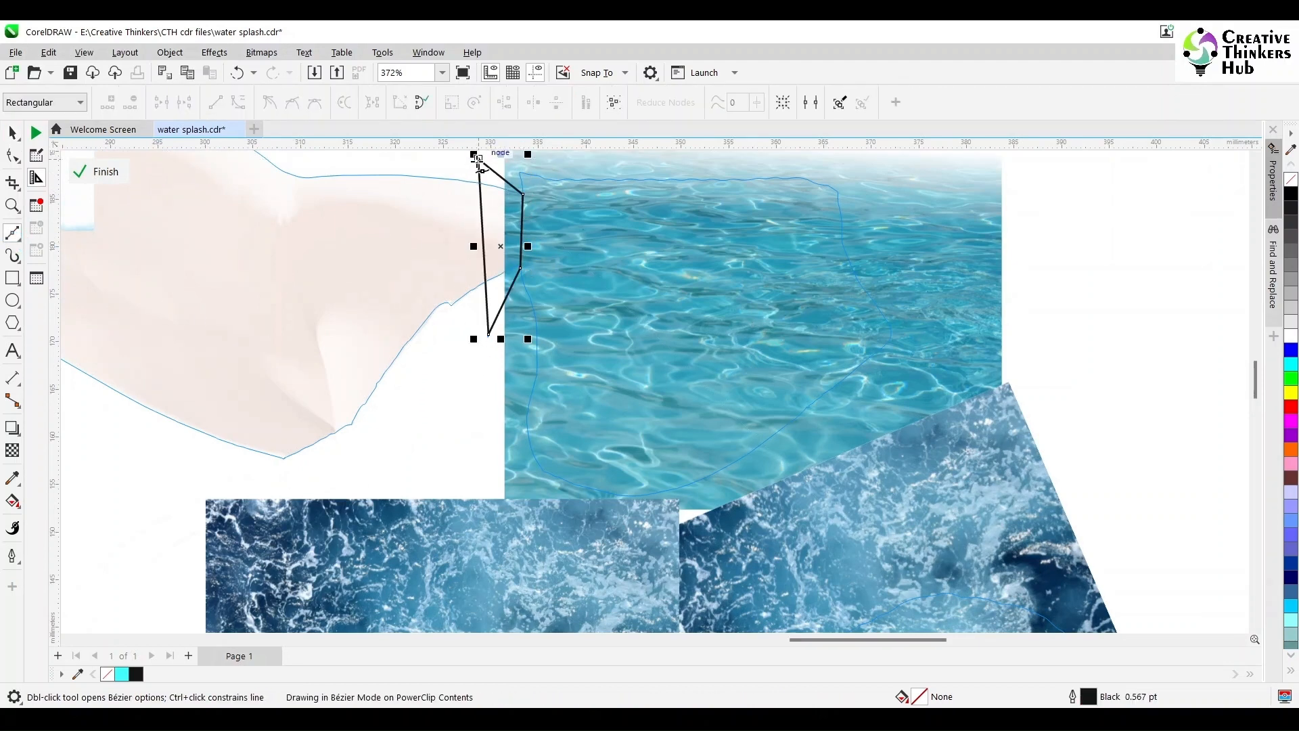
key(z)
drag(441, 165, 622, 356)
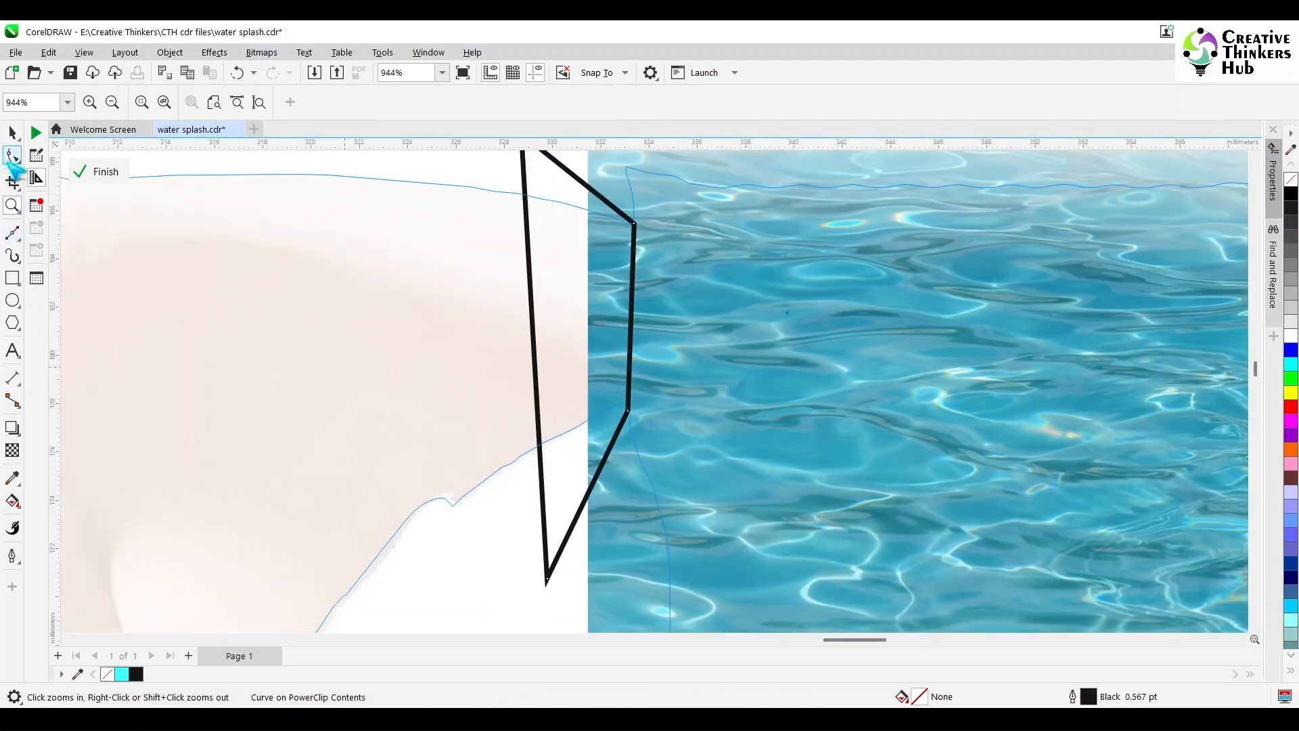
click(12, 155)
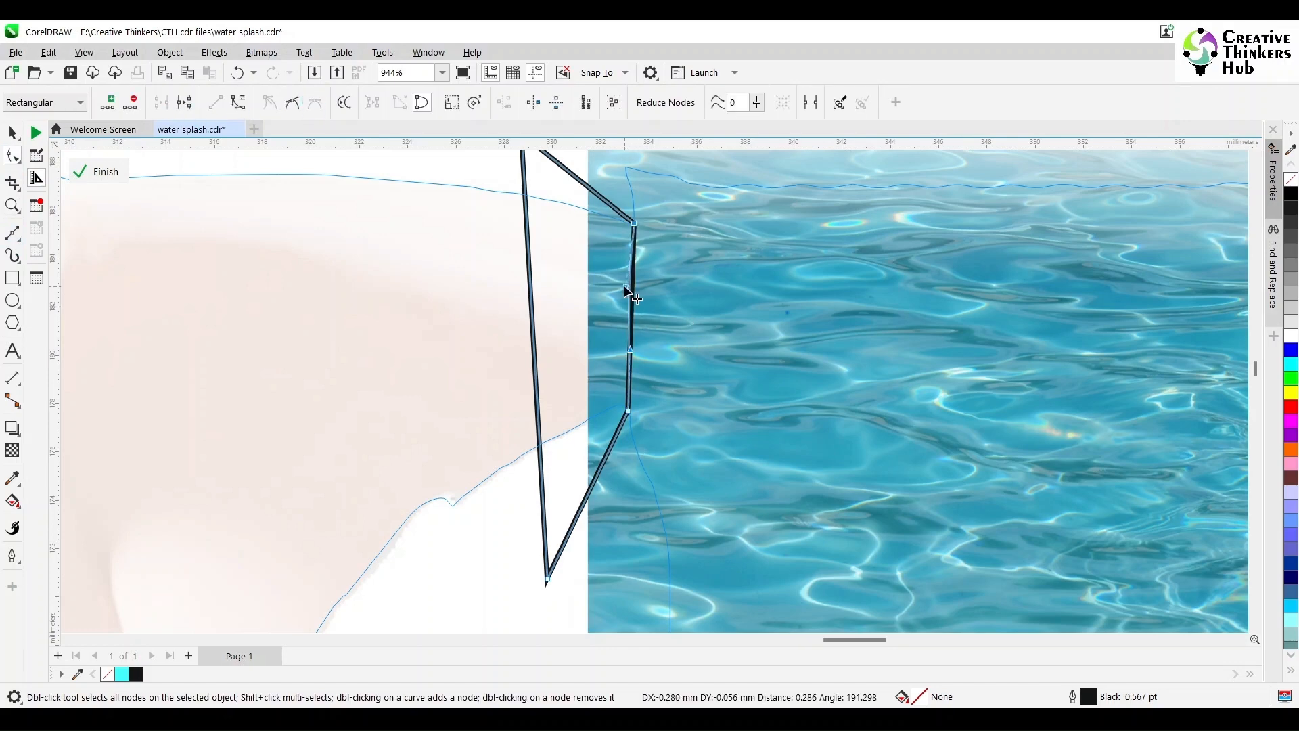
Trim the turquoise water photo with the Bézier shape and delete the shape
click(13, 132)
shift+click(603, 168)
click(494, 103)
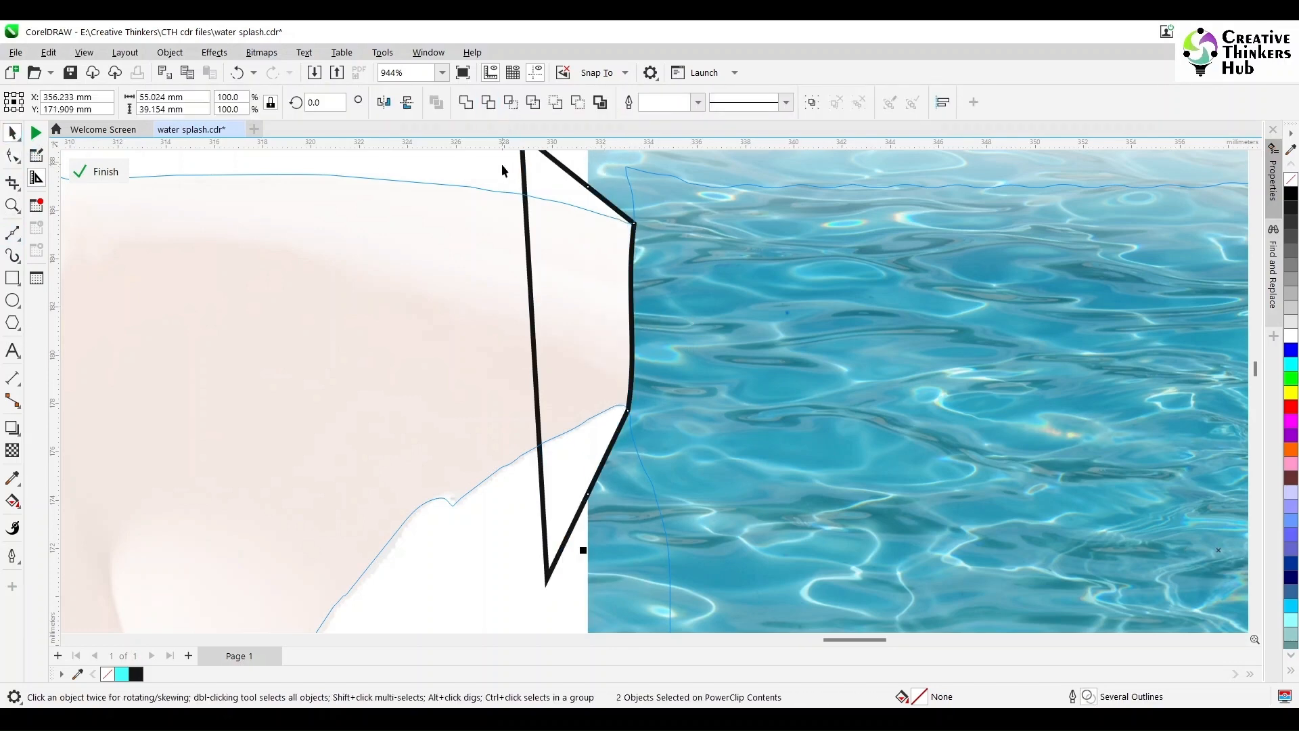
click(566, 180)
key(Delete)
scroll(598, 259, down, 1)
scroll(599, 261, down, 5)
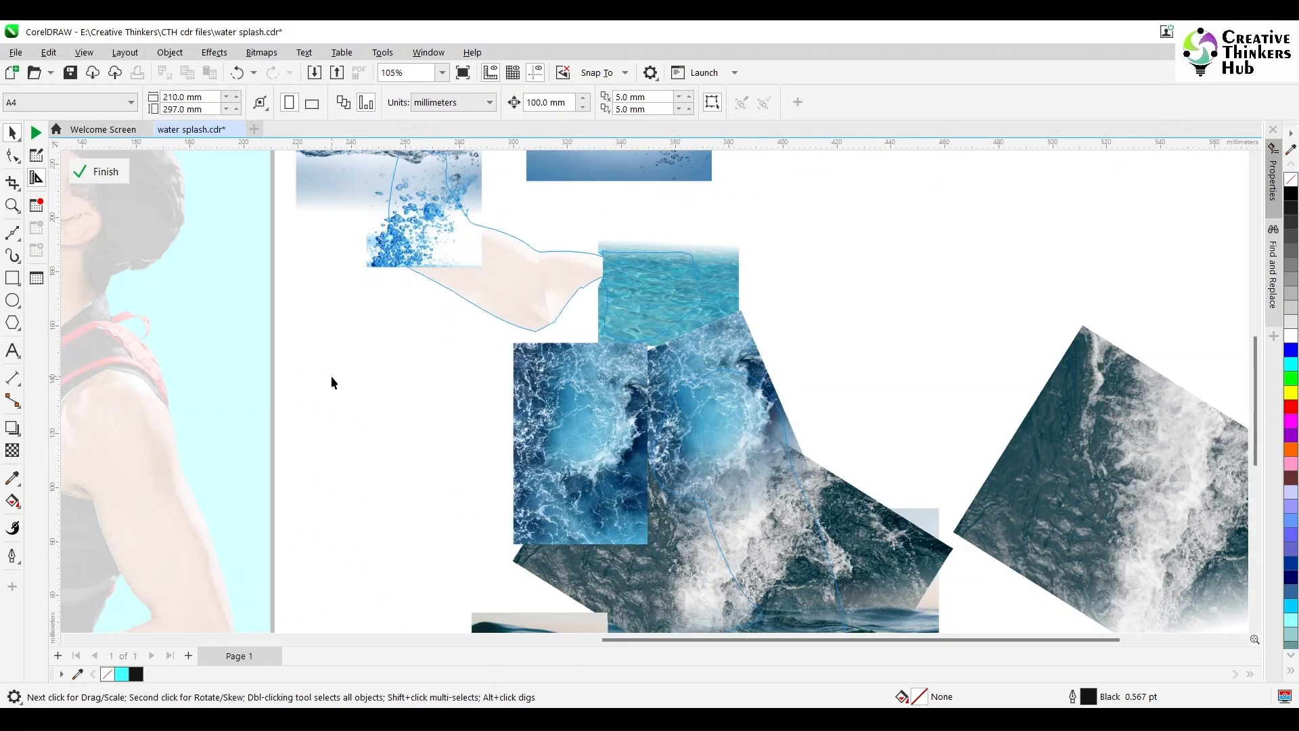
Place the spare water-surface photo over the raised upper arm and rotate it to 330.619°
scroll(1000, 274, up, 3)
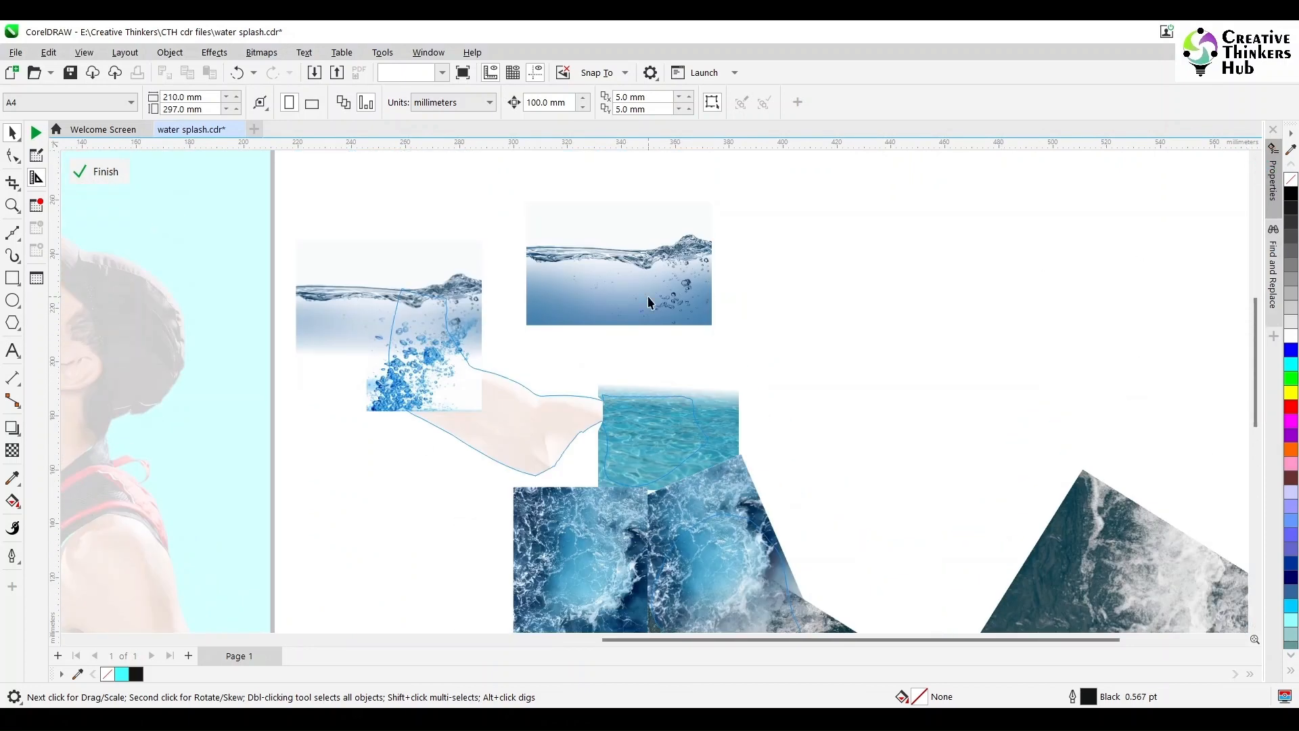
drag(648, 298, 533, 418)
click(535, 418)
drag(606, 451, 560, 492)
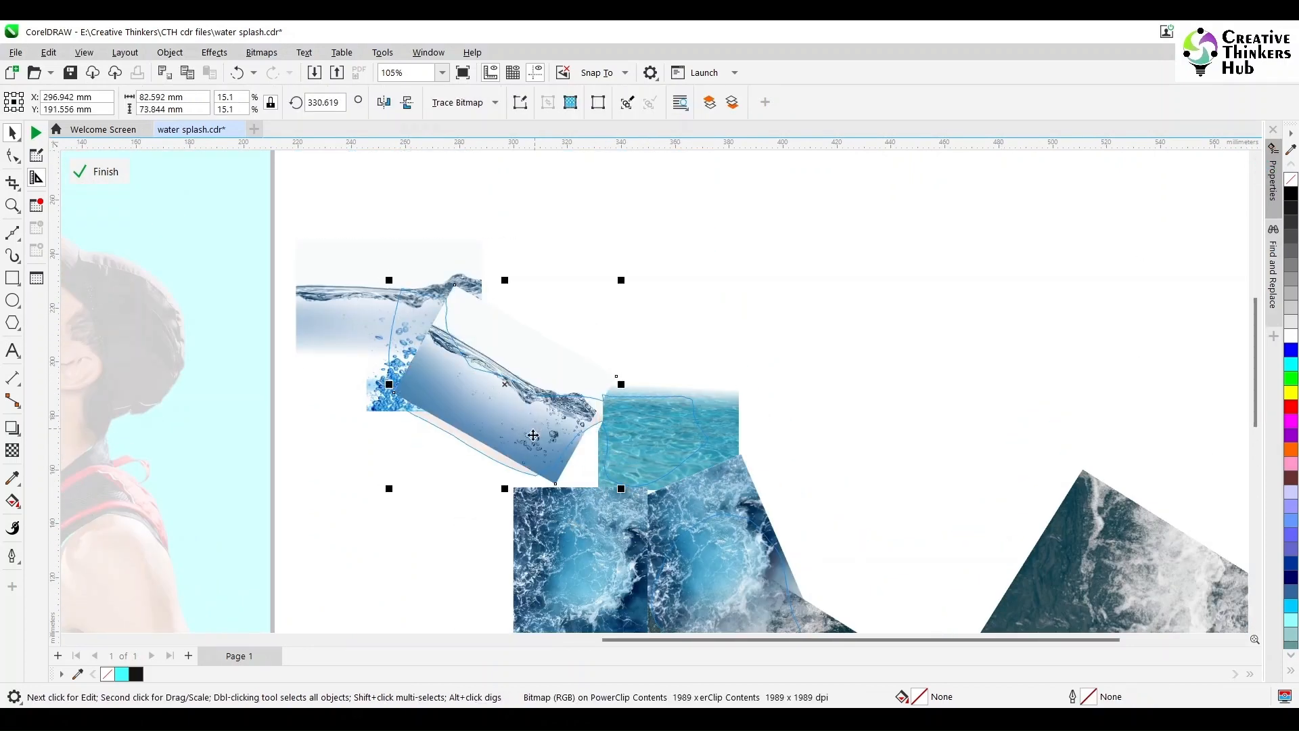
drag(533, 435, 524, 445)
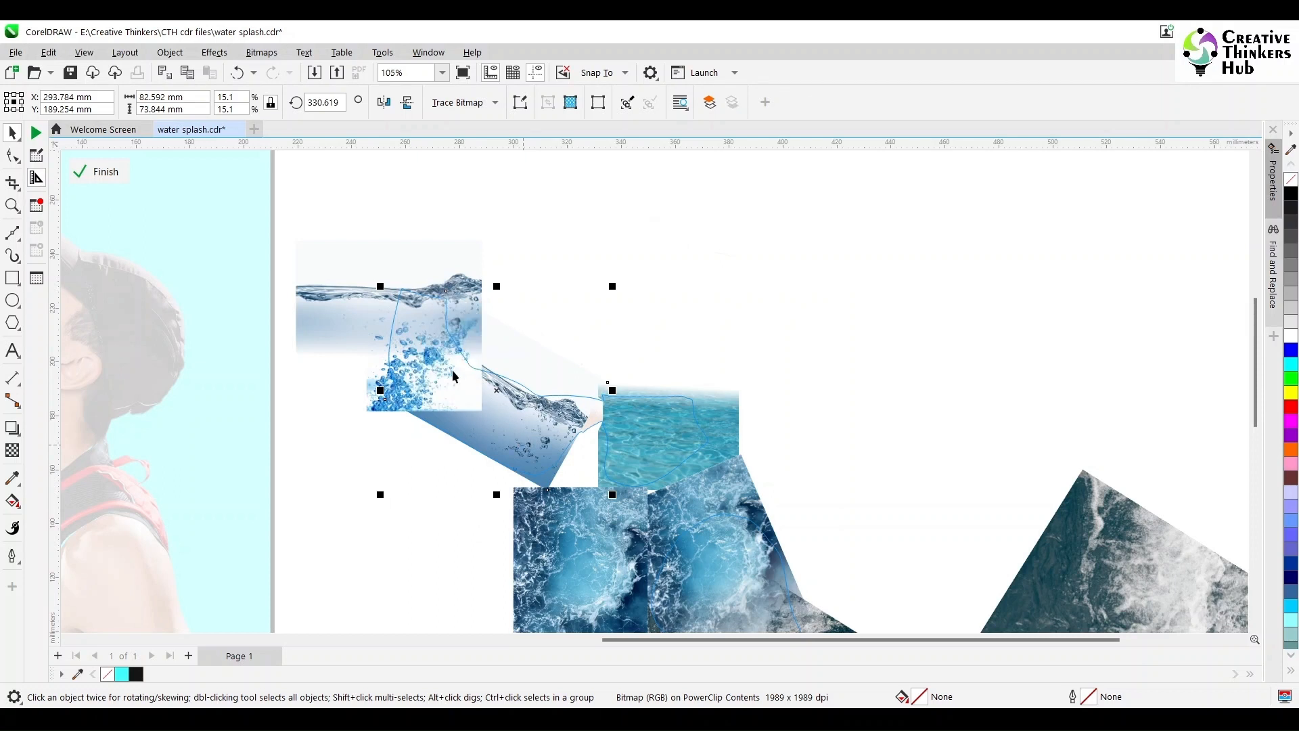
Rotate the blue bubble splash photo to 23.337° to follow the raised arm's elbow
drag(425, 340, 503, 390)
click(12, 135)
click(406, 301)
double_click(423, 387)
drag(443, 378, 431, 371)
drag(432, 377, 437, 367)
Mirror the rotated water-surface photo in both directions and set it aside with a copy of the bubble splash photo
click(498, 446)
click(407, 102)
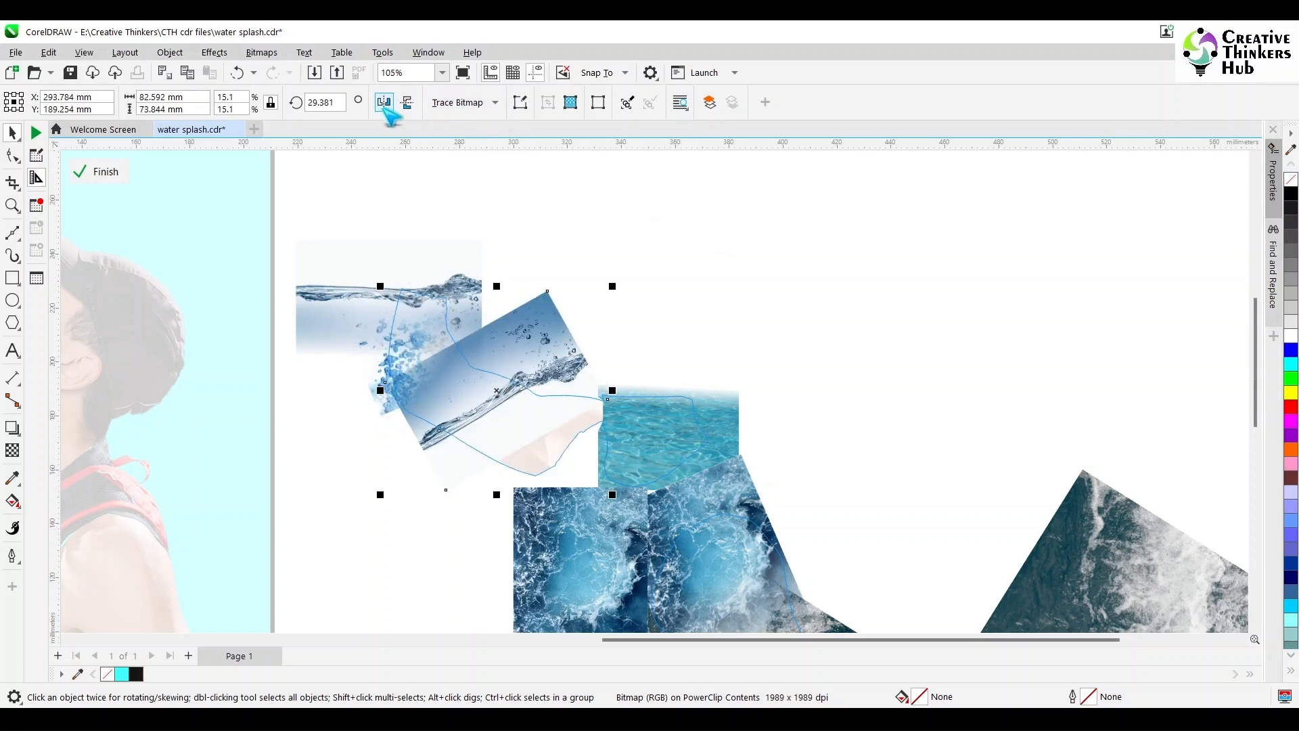
click(383, 102)
click(562, 379)
drag(562, 379, 534, 424)
scroll(539, 419, down, 3)
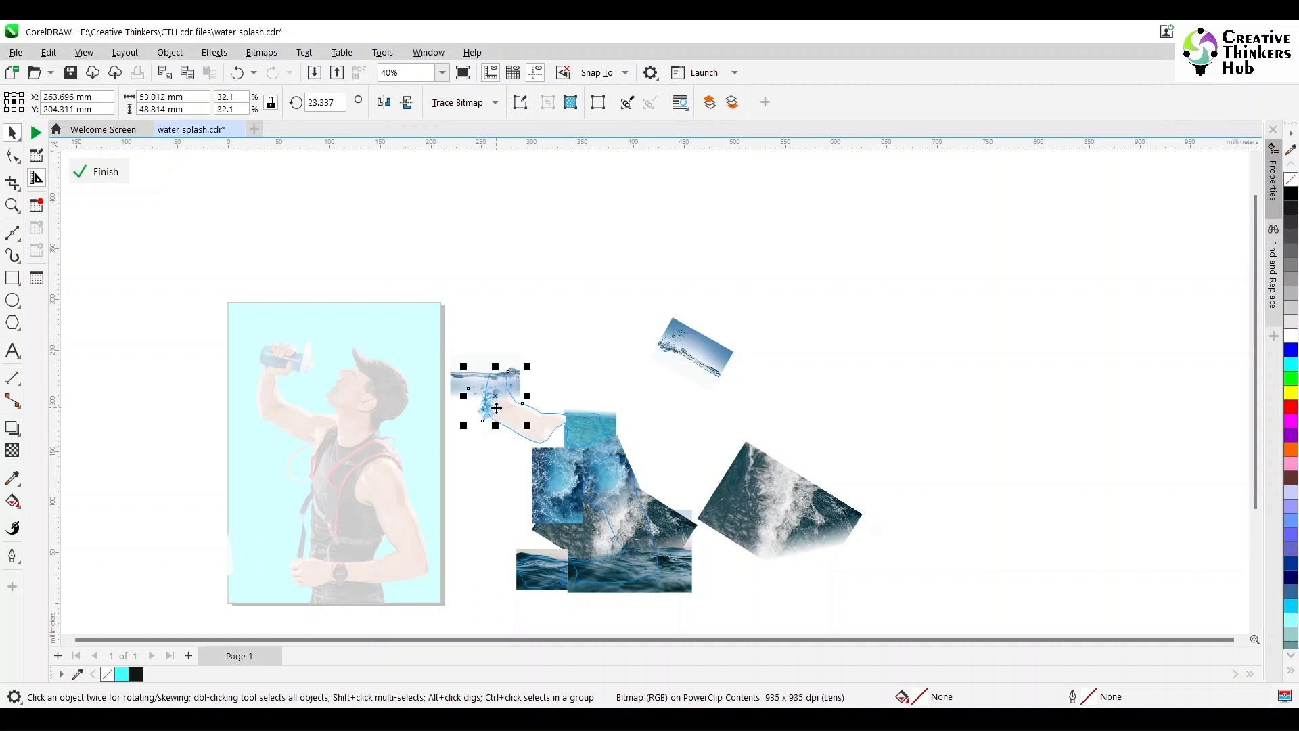
click(595, 334)
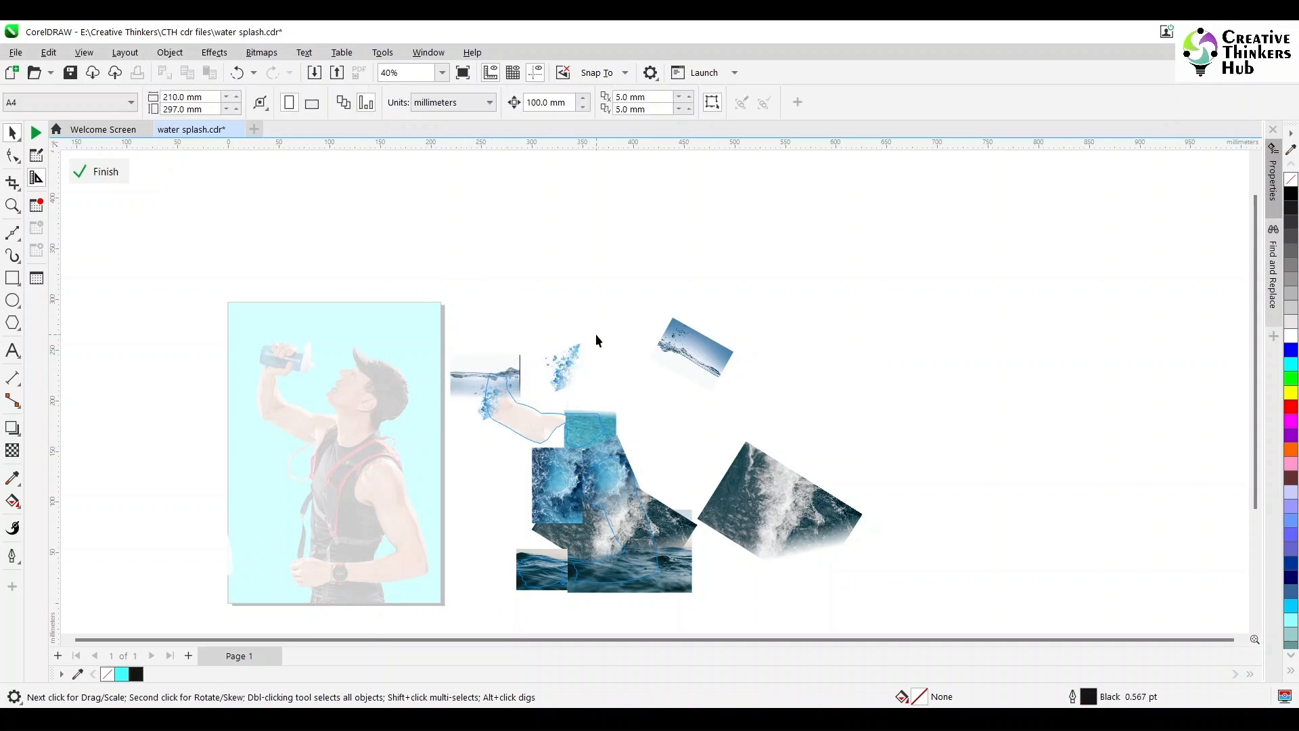
Position the spare faded white wave photo over the raised upper arm behind the other photos and finish editing the contents
scroll(597, 388, up, 2)
click(879, 573)
drag(879, 573, 537, 446)
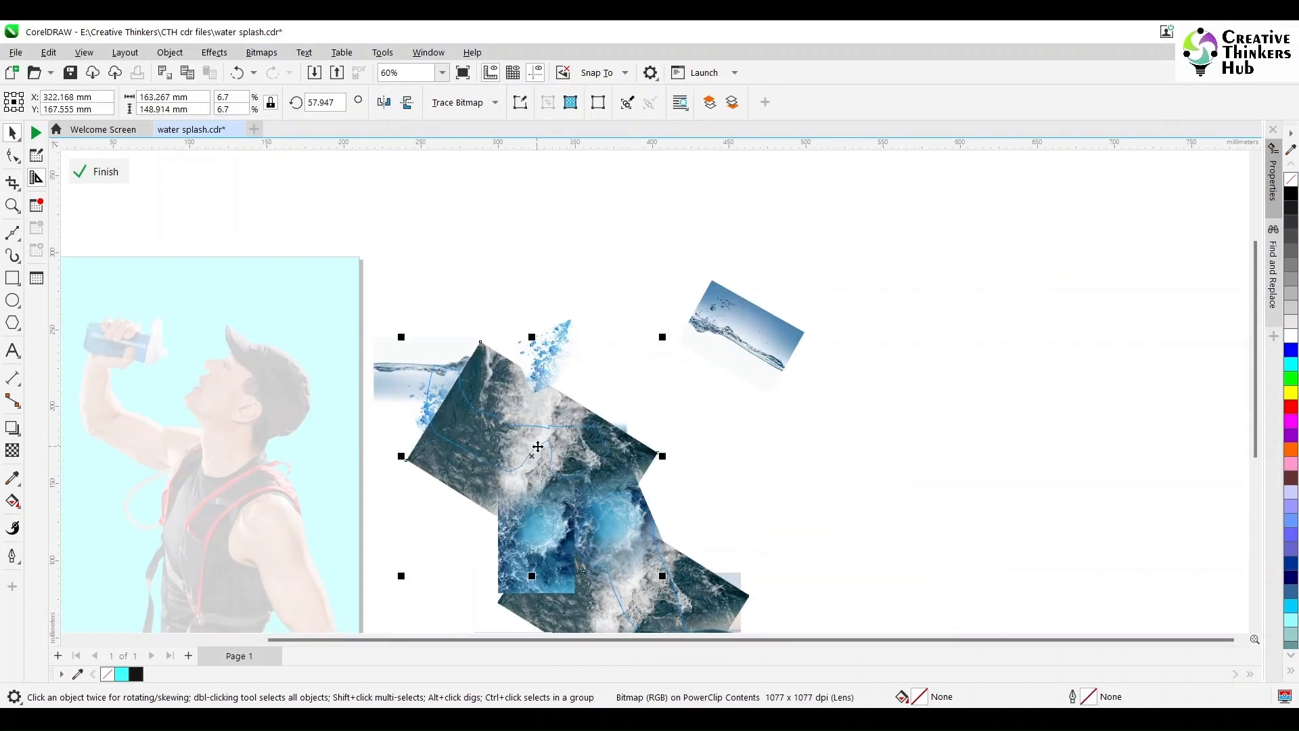
mouse_move(656, 452)
mouse_down()
mouse_move(675, 435)
mouse_move(656, 446)
mouse_up()
click(773, 441)
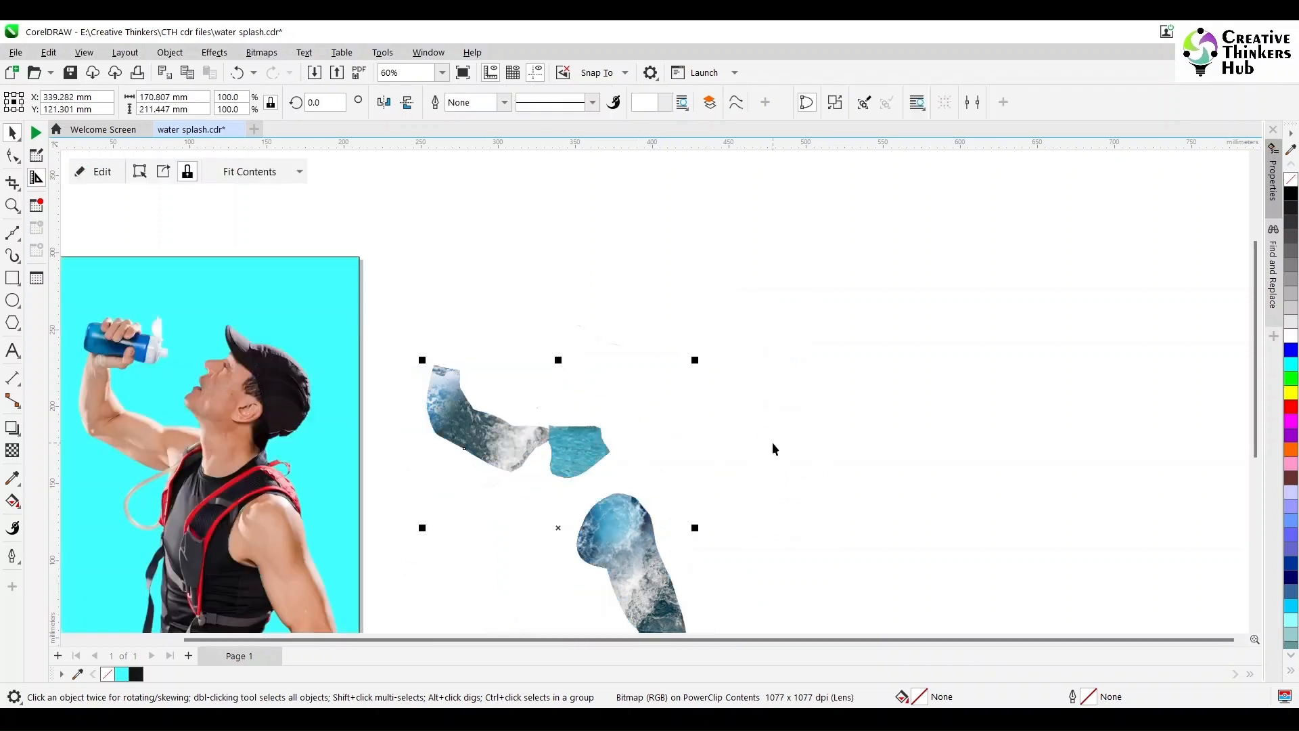
Delete the spare water-surface photo and the spare bubble splash copy from the PowerClip contents
click(770, 351)
key(Delete)
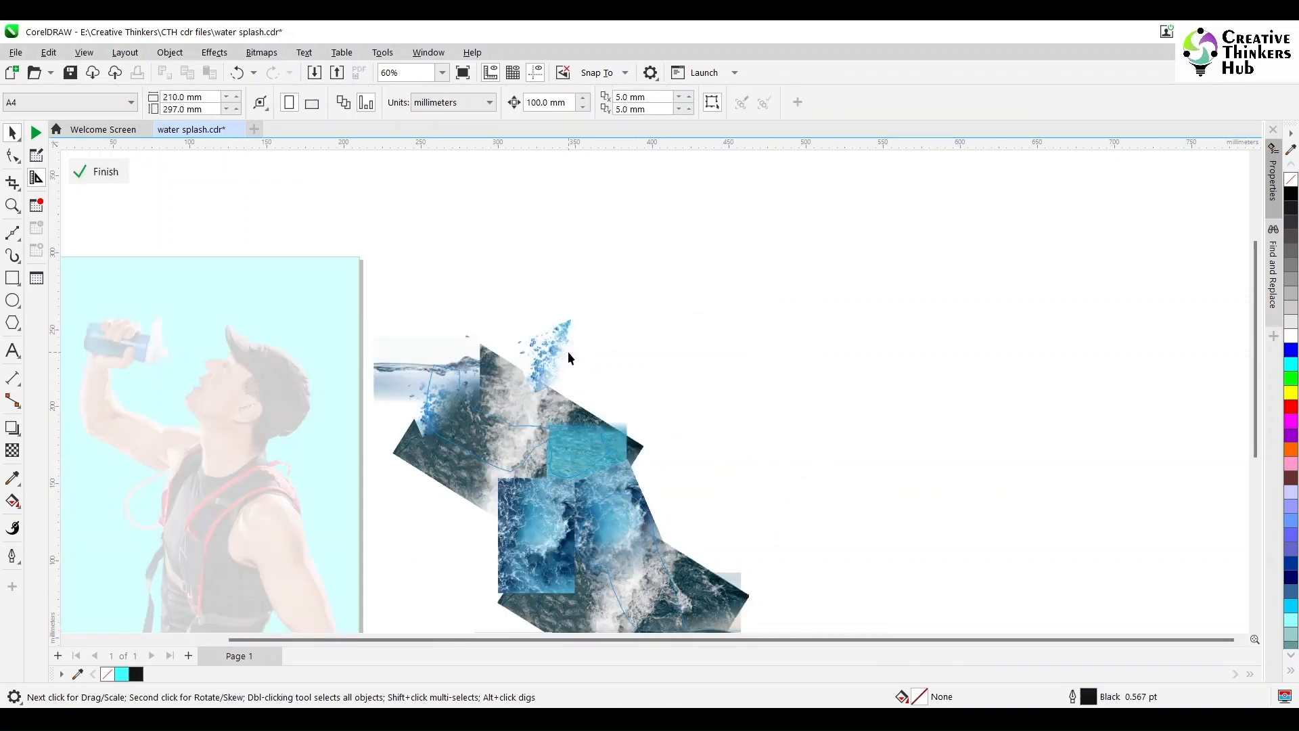
click(562, 351)
key(Delete)
Convert the faded water-surface photo at the raised wrist to a bitmap and finish editing the contents
click(404, 377)
click(262, 53)
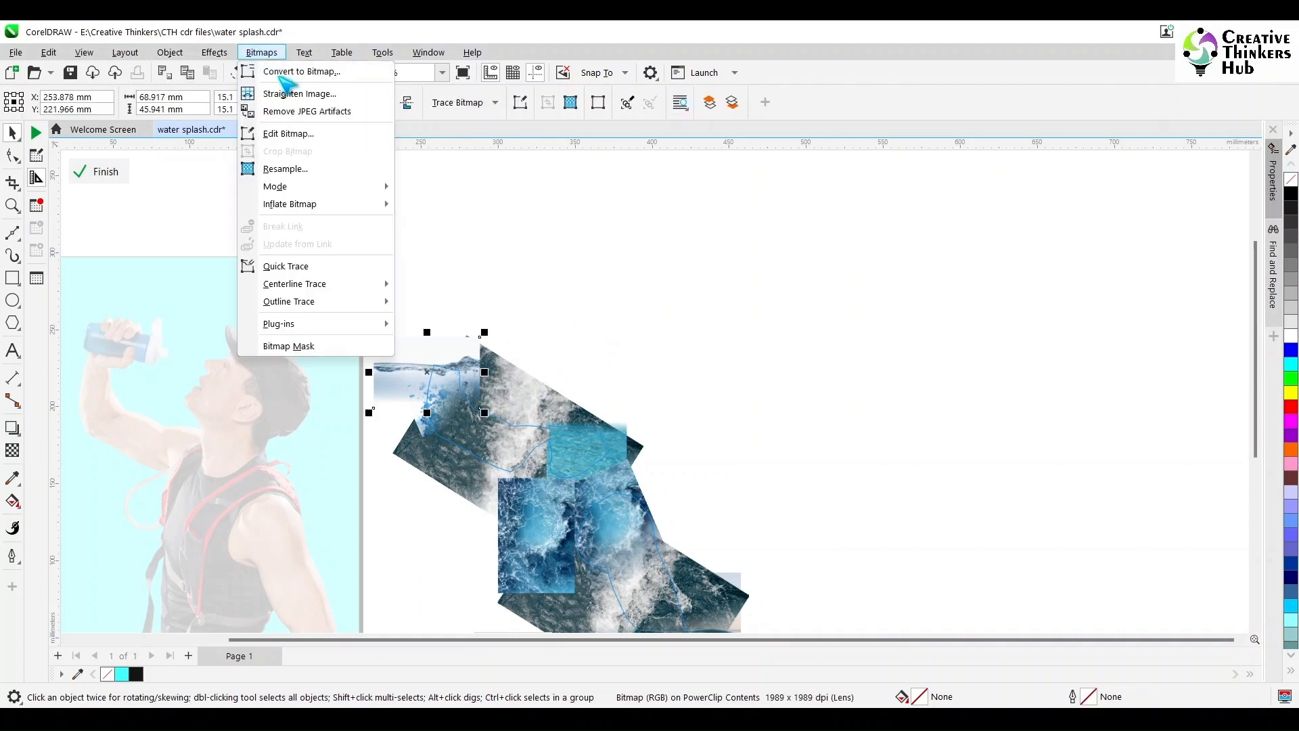
click(281, 73)
click(734, 460)
ctrl+click(800, 445)
Move the water-filled arm and neck shapes 200 mm left onto the page over the man
scroll(842, 531, down, 2)
drag(1257, 444, 1259, 473)
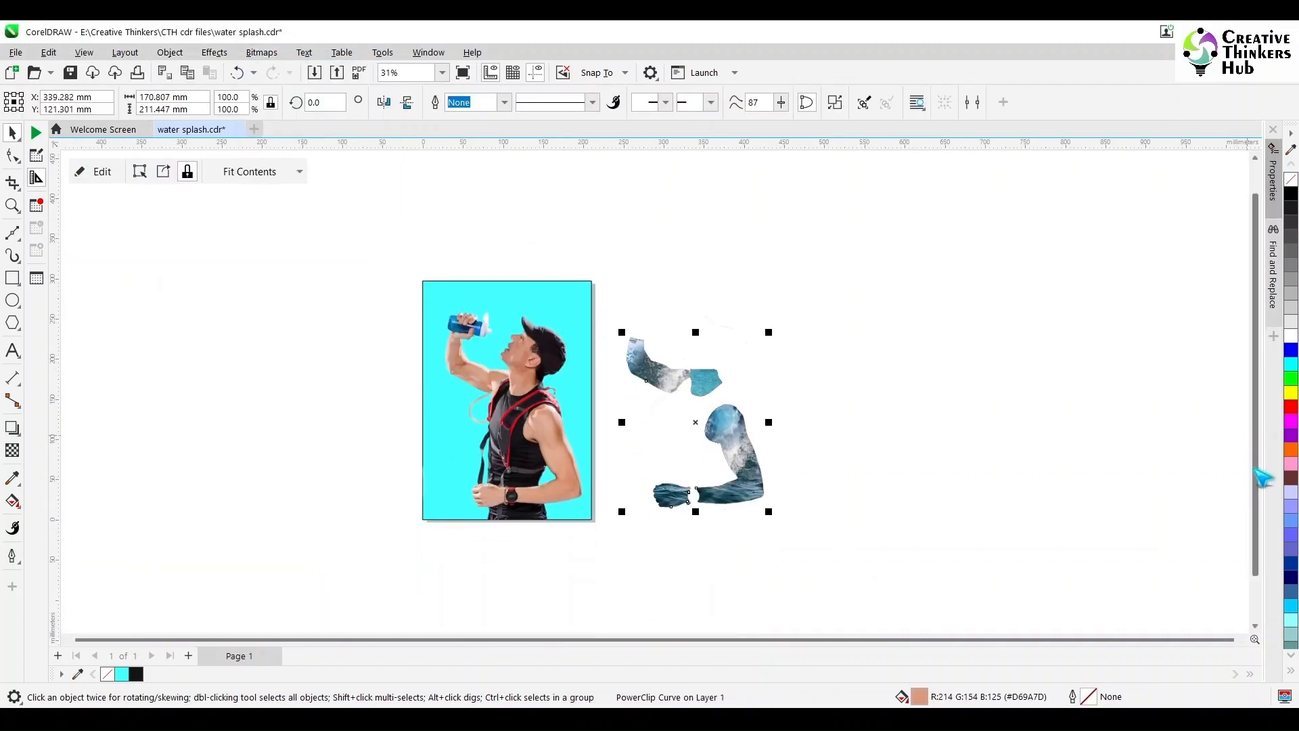
click(733, 440)
key(Left)
key(Left)
key(Left)
key(Right)
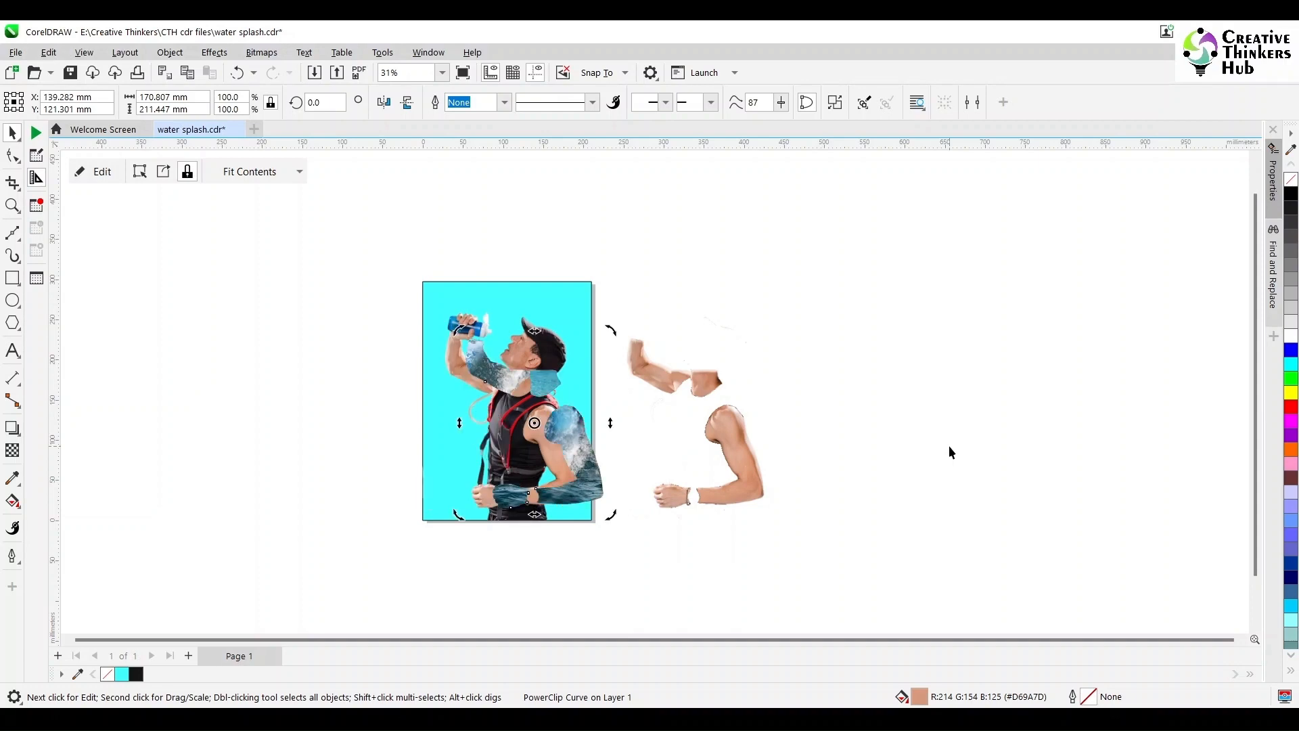
Align the water-filled shapes exactly with the man's arms and neck, starting from the raised wrist
scroll(771, 439, up, 3)
scroll(750, 345, down, 1)
click(749, 341)
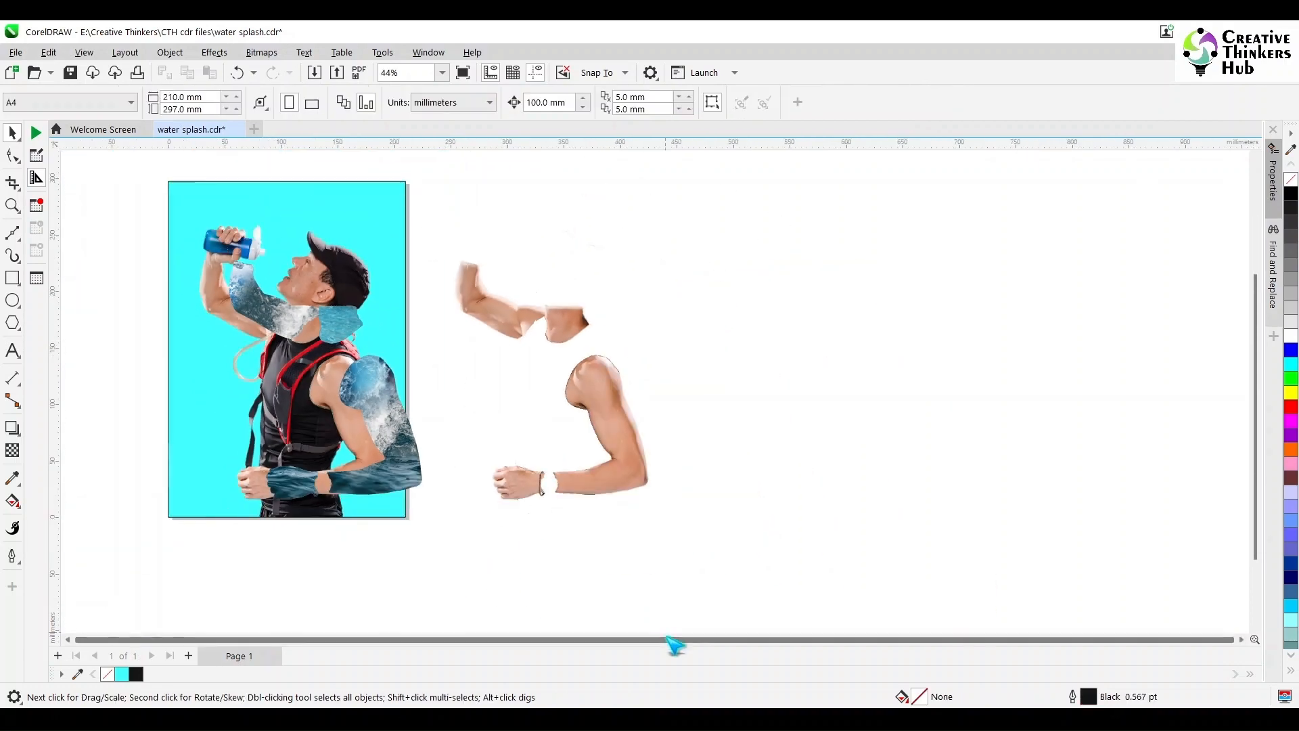
scroll(194, 281, up, 3)
click(261, 245)
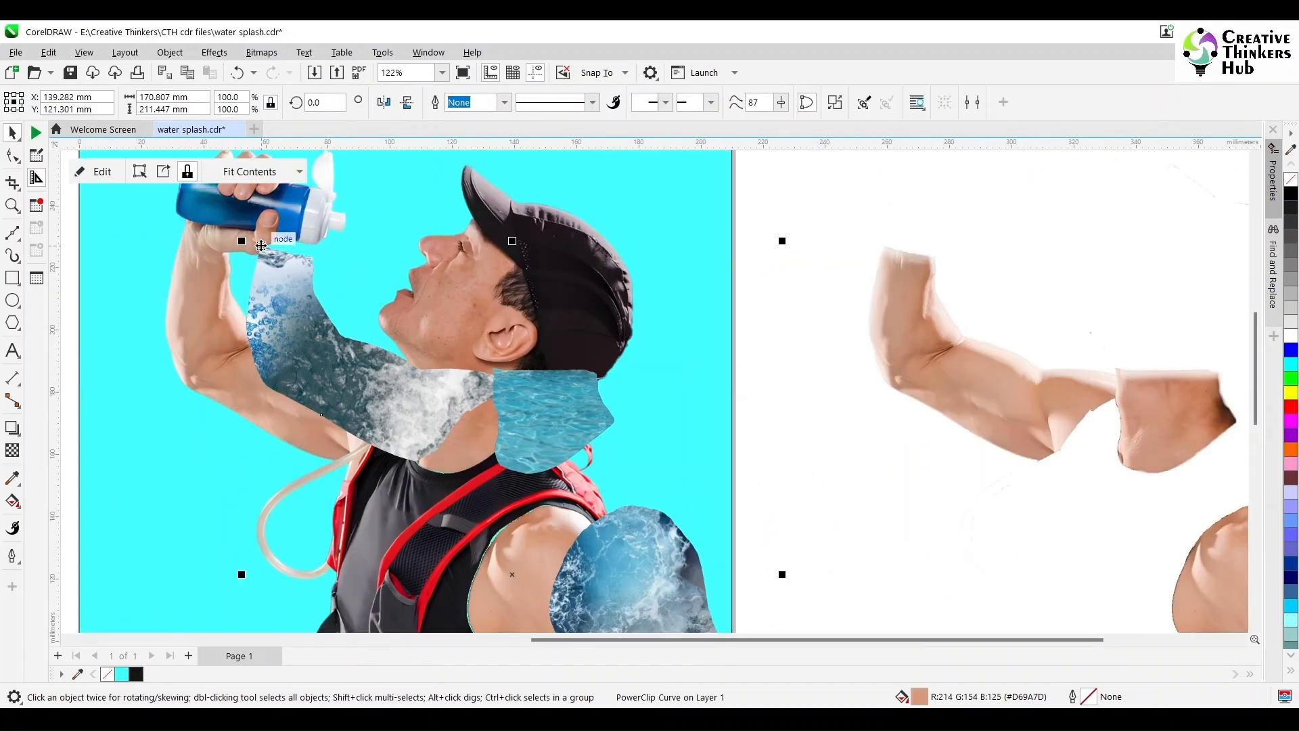
drag(230, 244, 178, 245)
scroll(399, 447, down, 4)
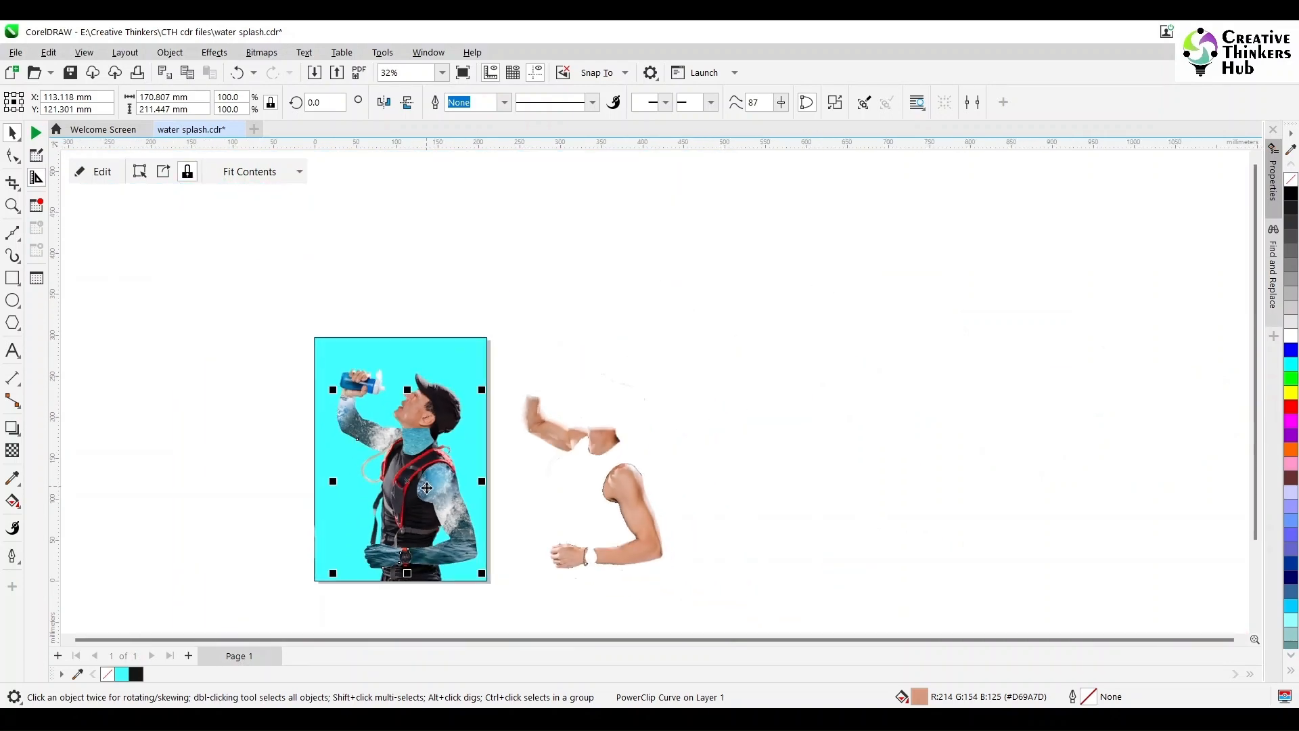
Align the transparent grayscale shading image with the water-filled arms and neck
click(193, 491)
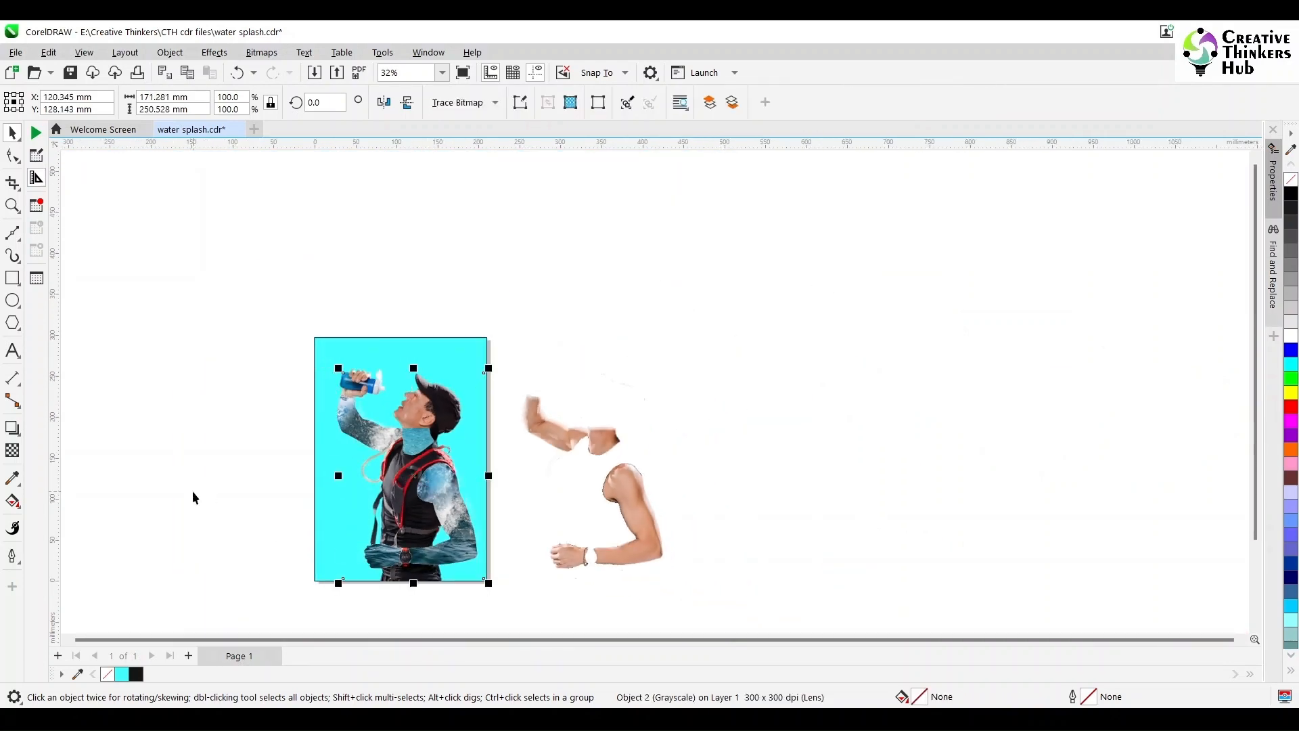
scroll(403, 488, up, 3)
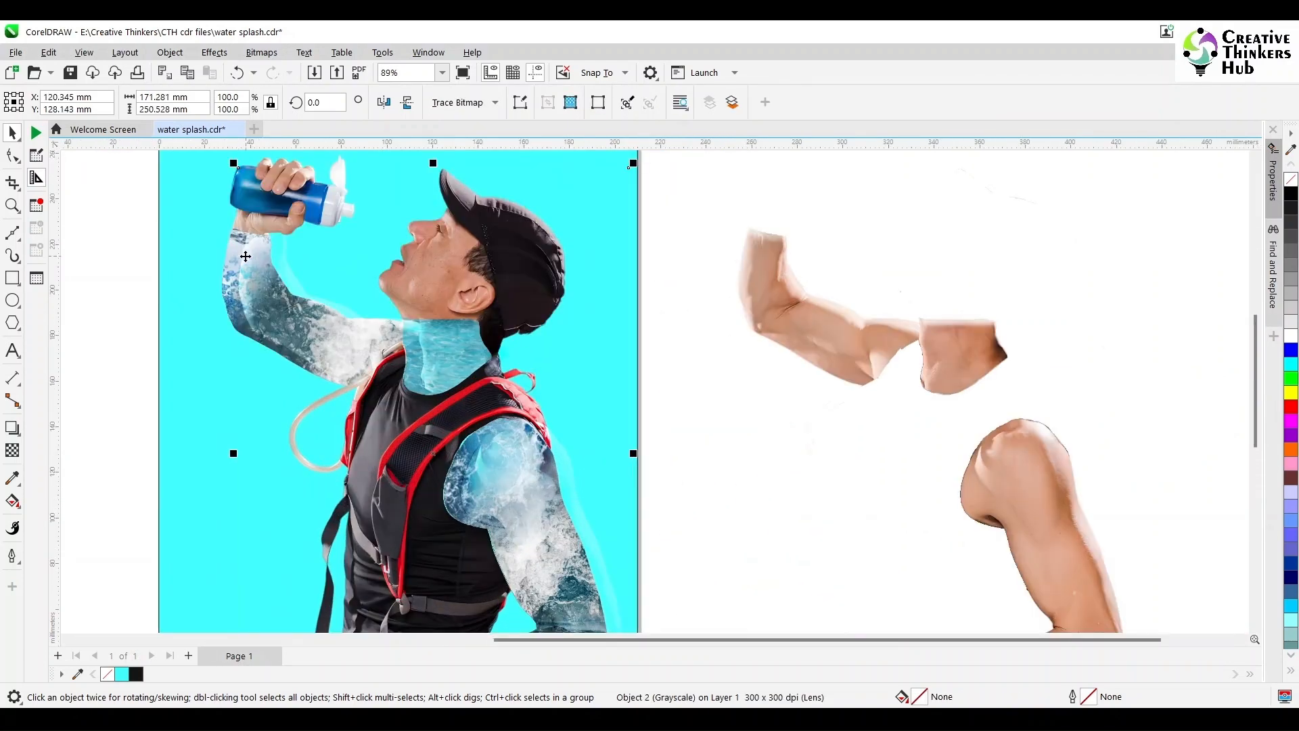
scroll(245, 257, up, 3)
drag(246, 201, 200, 195)
scroll(299, 247, down, 2)
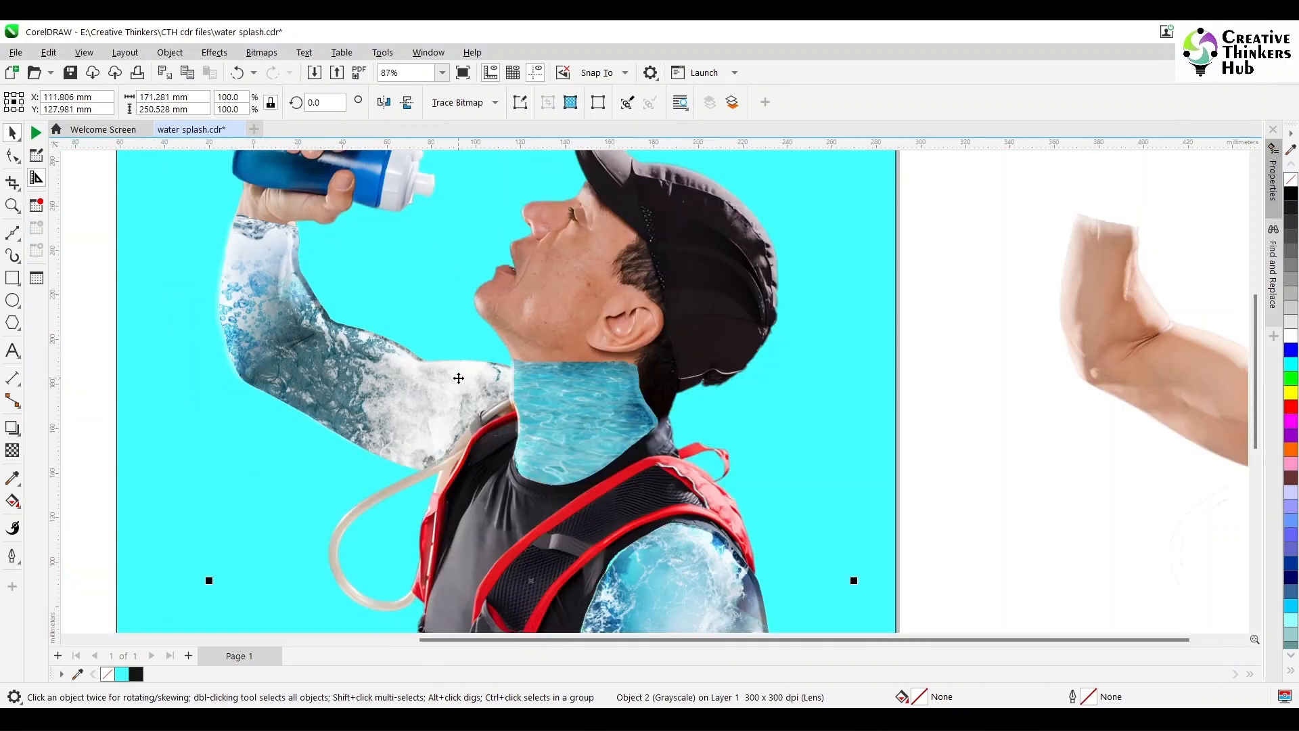
Try to align the grayscale shading image's edge with the man's photo frame in wireframe view, undoing the change
scroll(456, 376, down, 2)
click(84, 52)
click(107, 89)
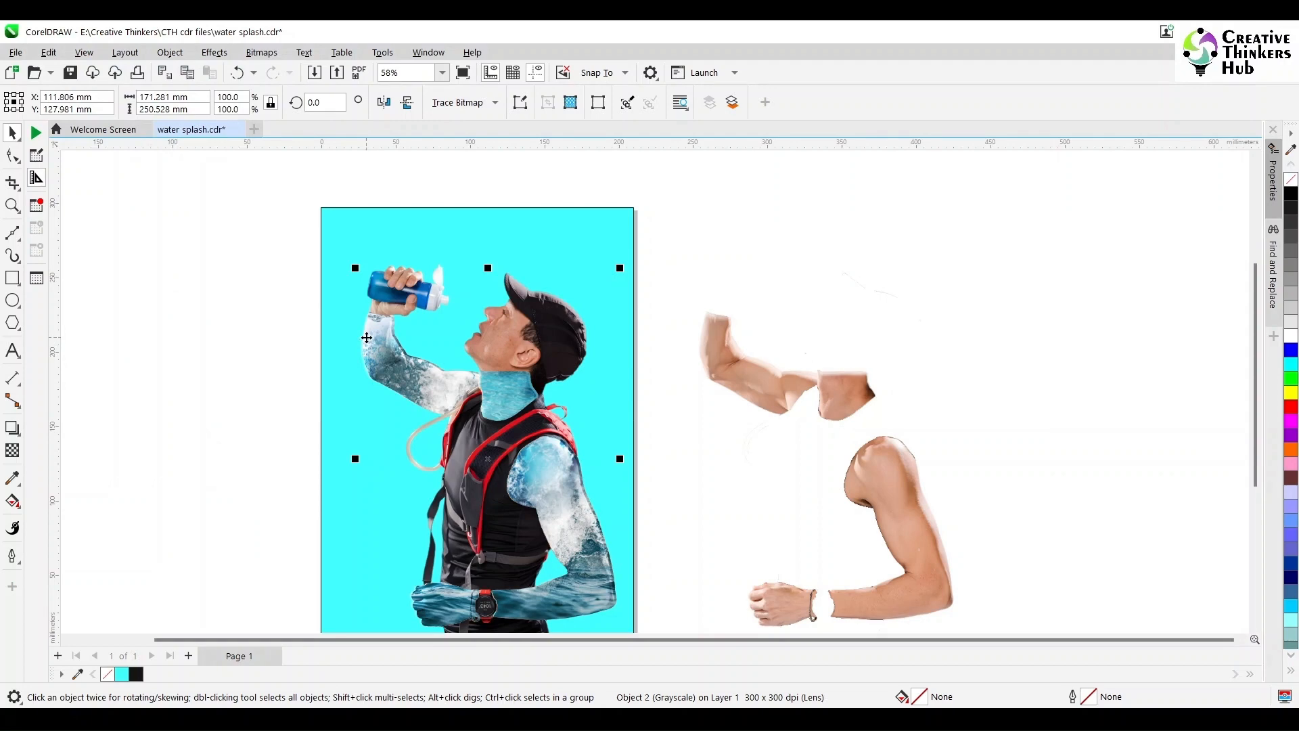
click(84, 52)
click(107, 75)
scroll(363, 325, up, 2)
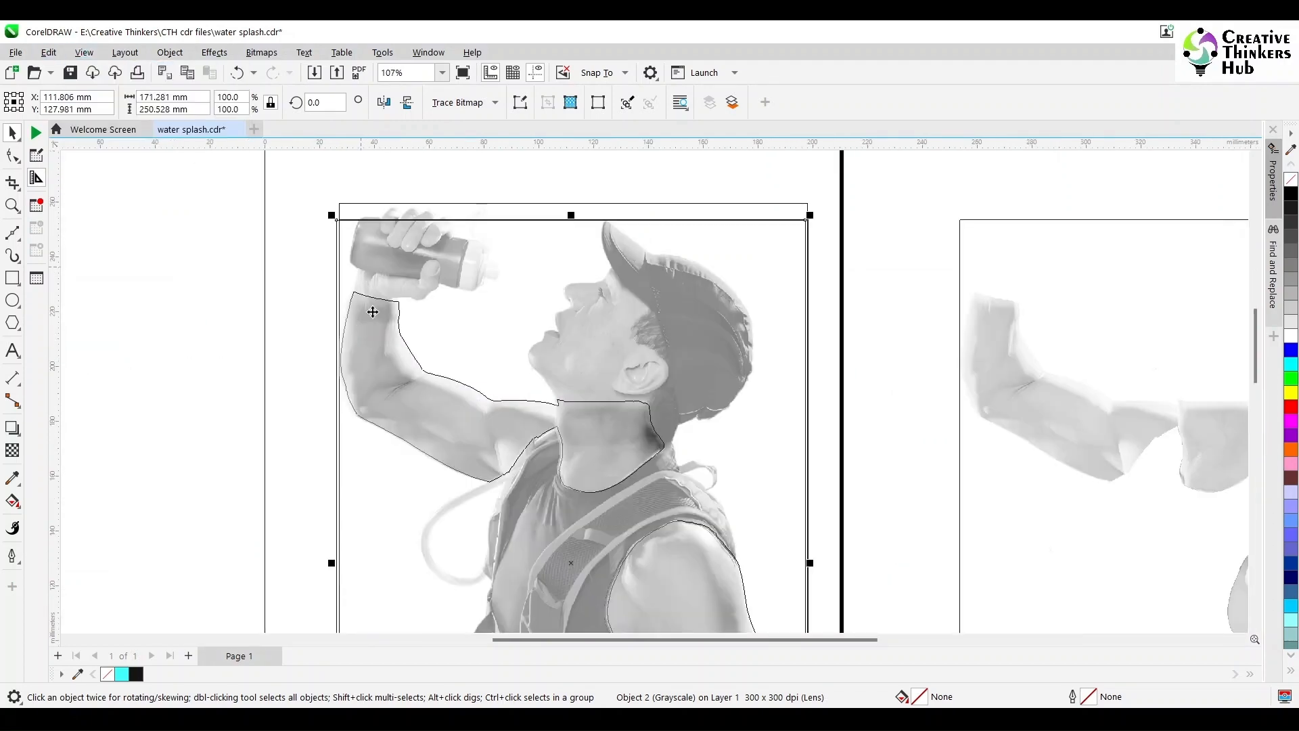
scroll(372, 312, up, 3)
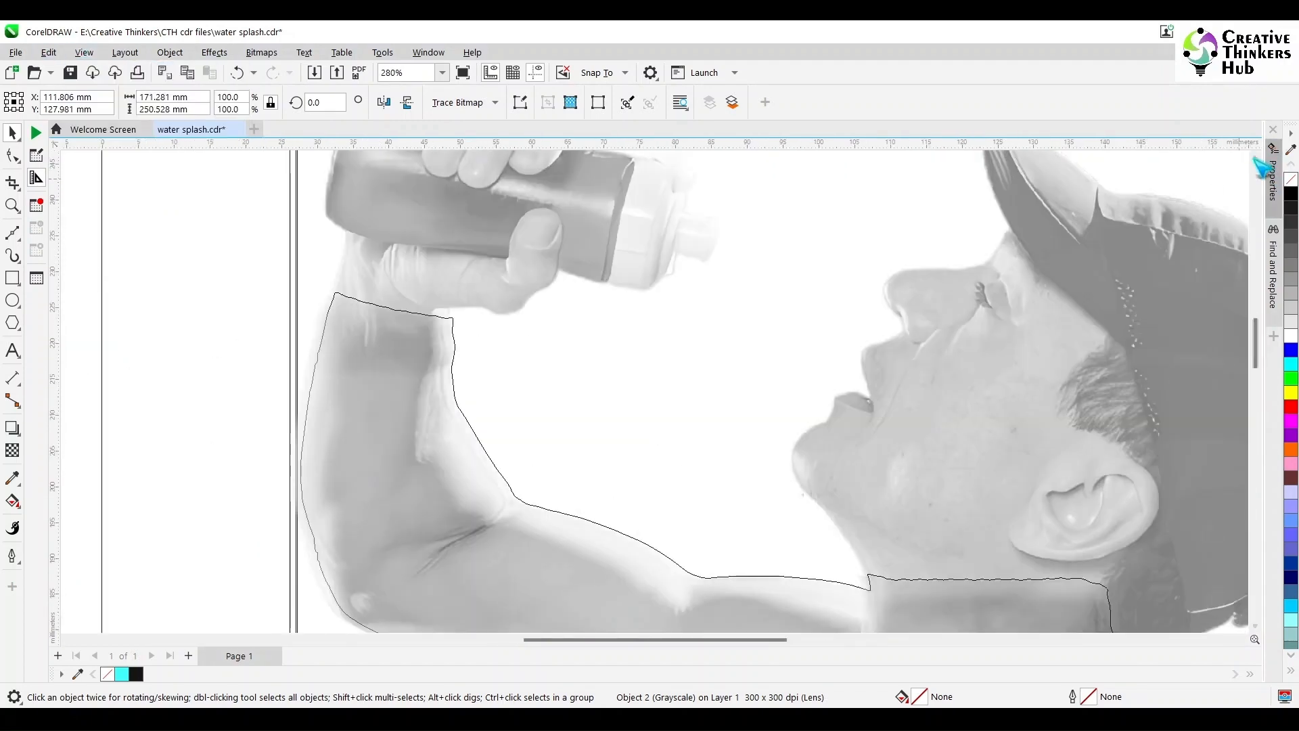
click(1255, 158)
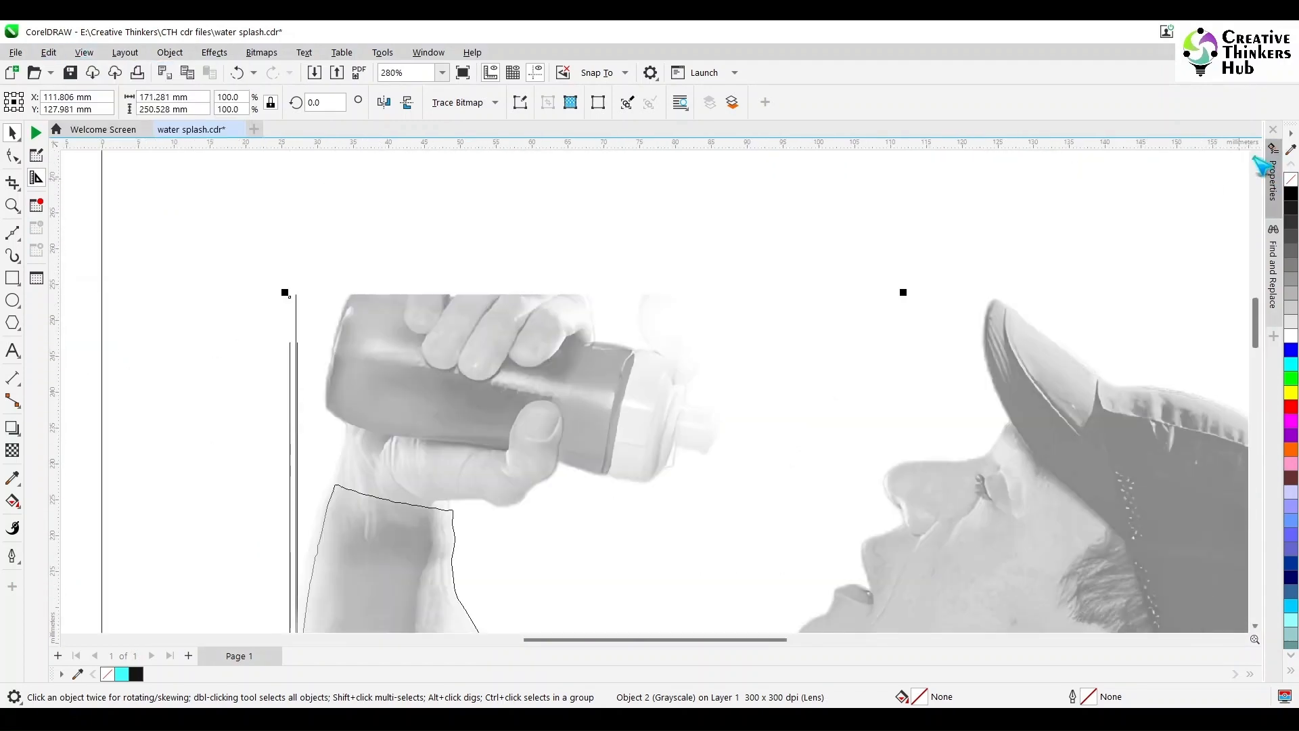
shift+click(606, 261)
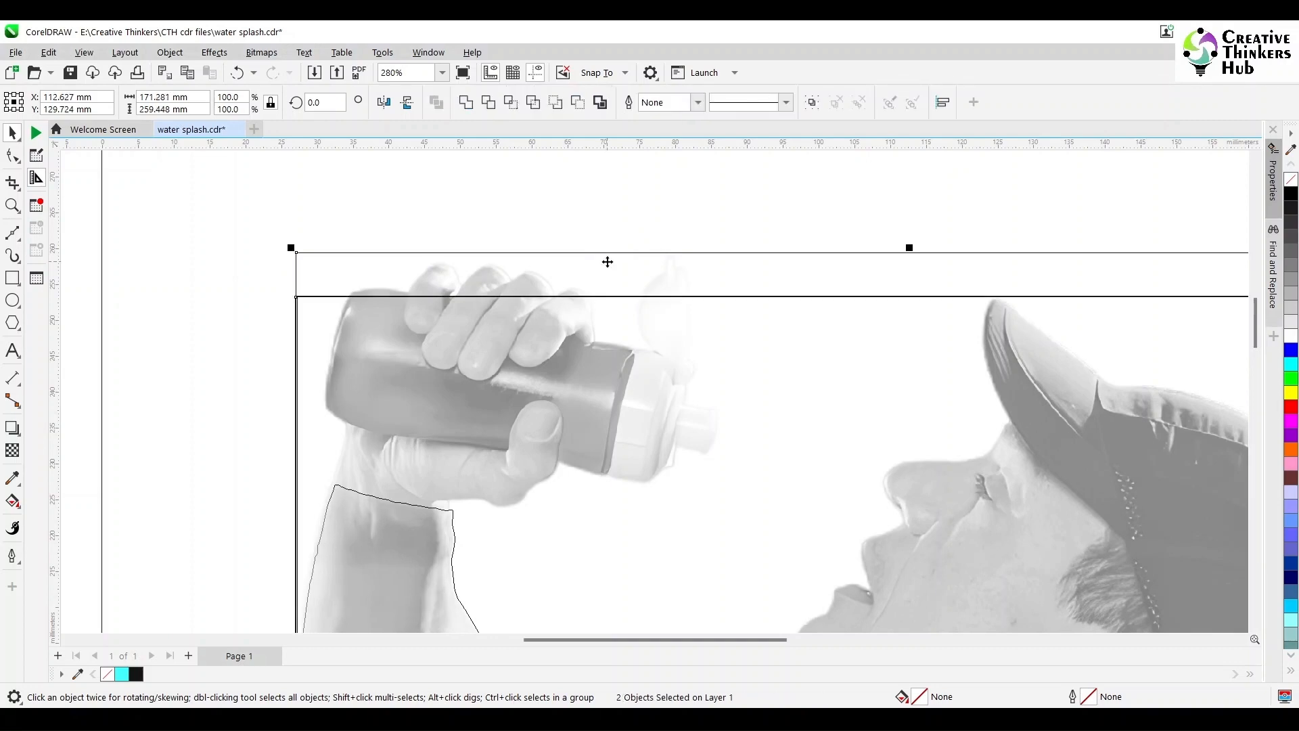
key(ctrl+z)
click(462, 206)
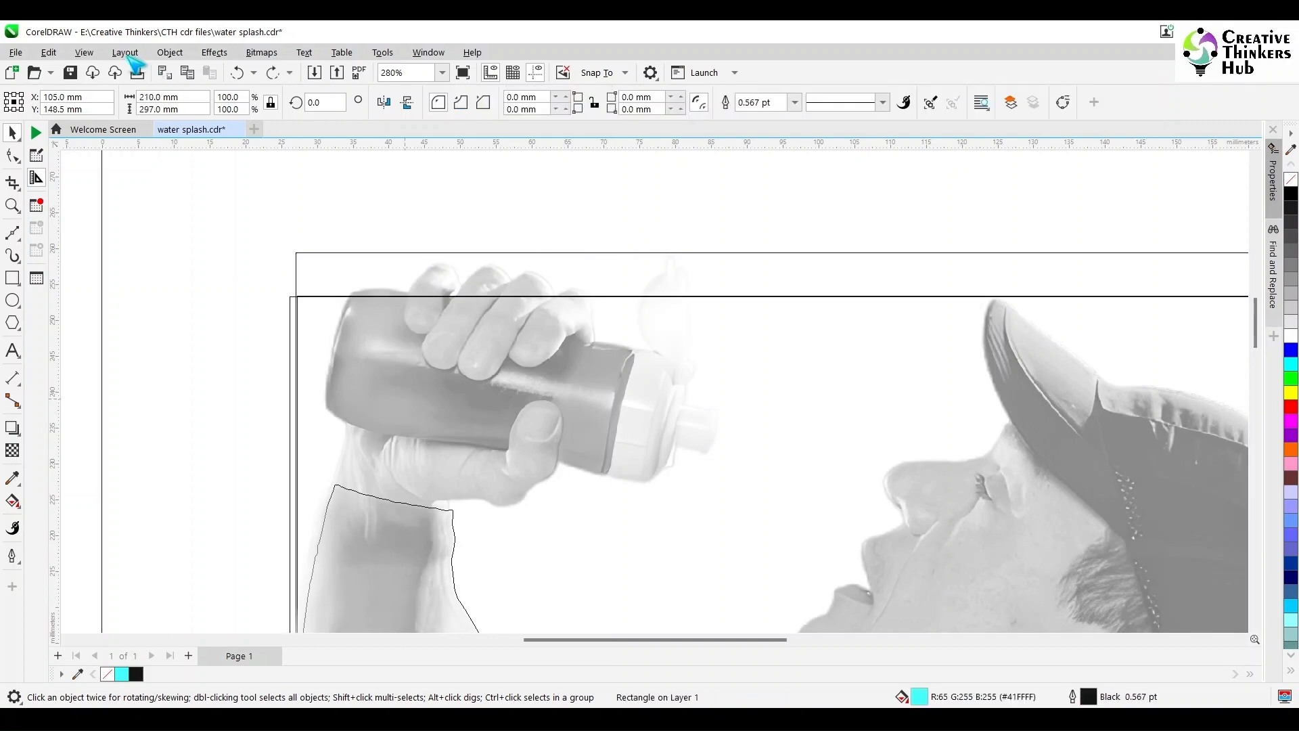
Restore the full-colour view and shift the grayscale shading image about 1 mm right over the raised wrist
click(129, 56)
click(107, 106)
mouse_move(354, 563)
mouse_down()
mouse_move(377, 557)
mouse_move(367, 559)
mouse_up()
click(361, 559)
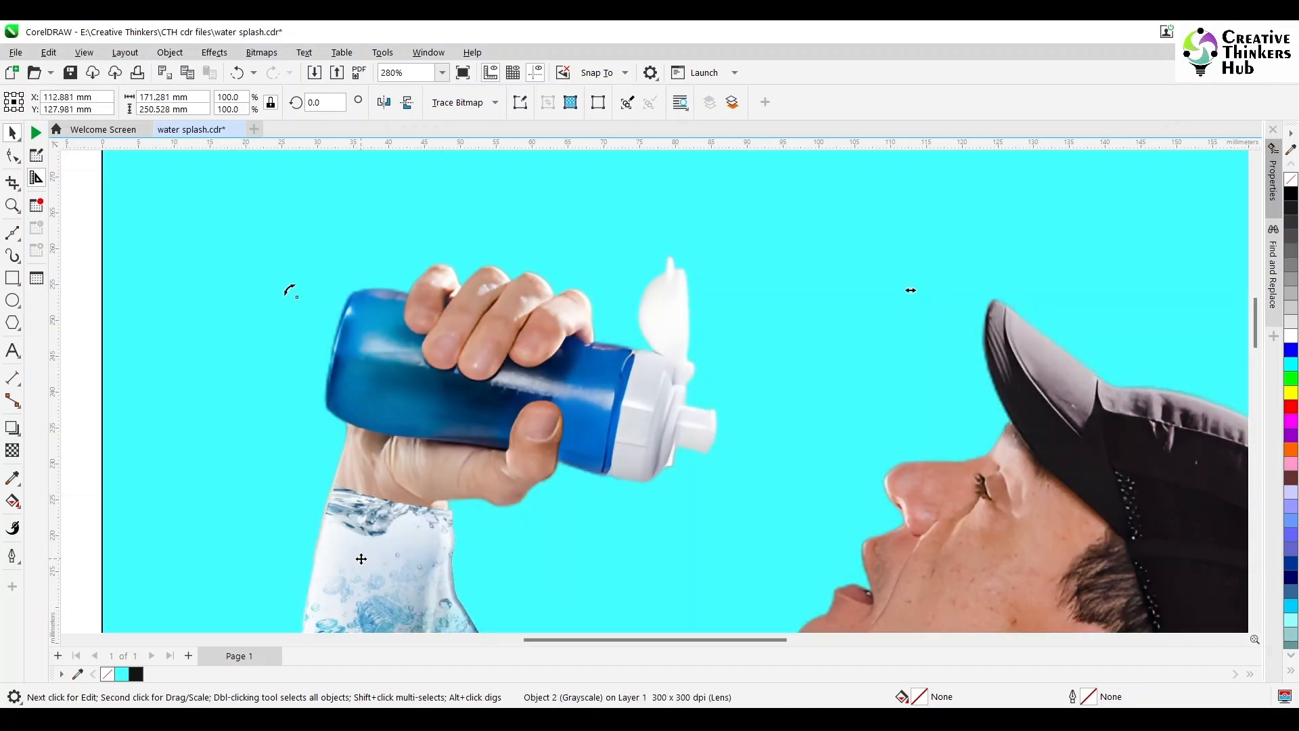
Try placing the near-transparent RGB image 200 mm right over the man, and move it back off the page
key(F4)
click(312, 380)
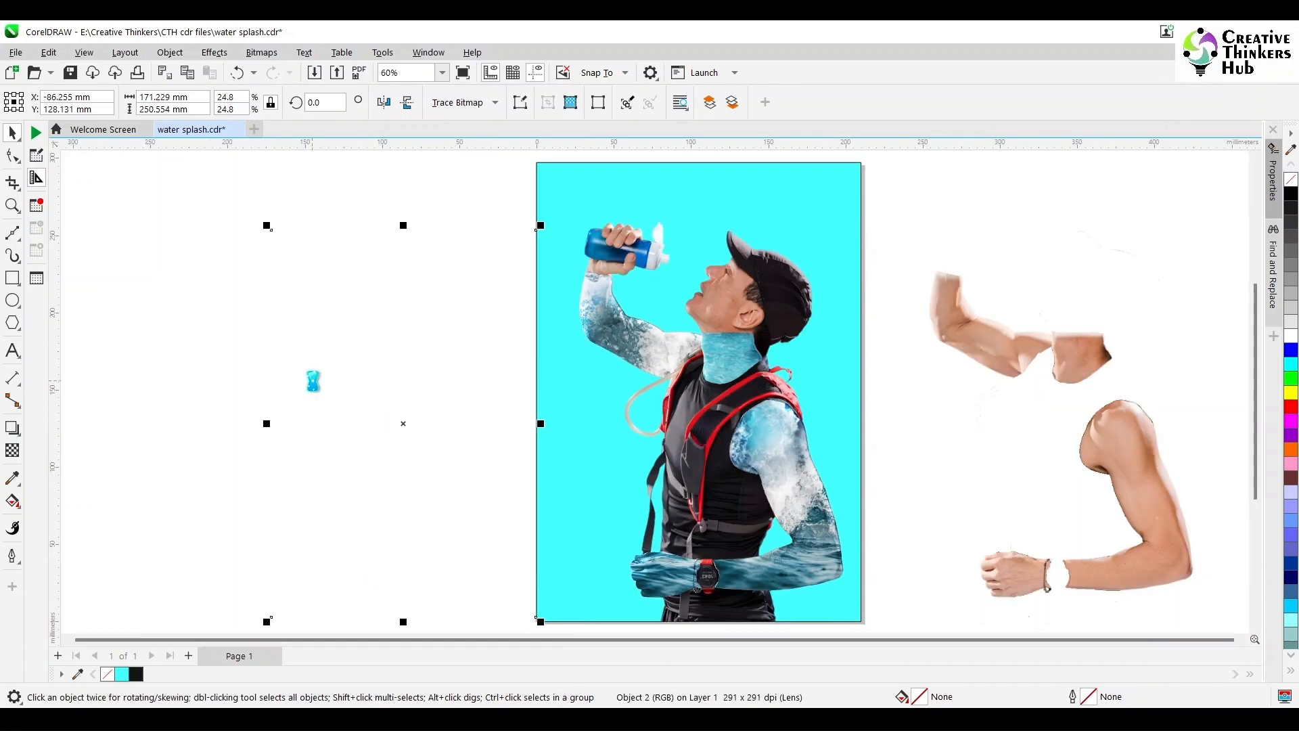
key(Right)
key(Right)
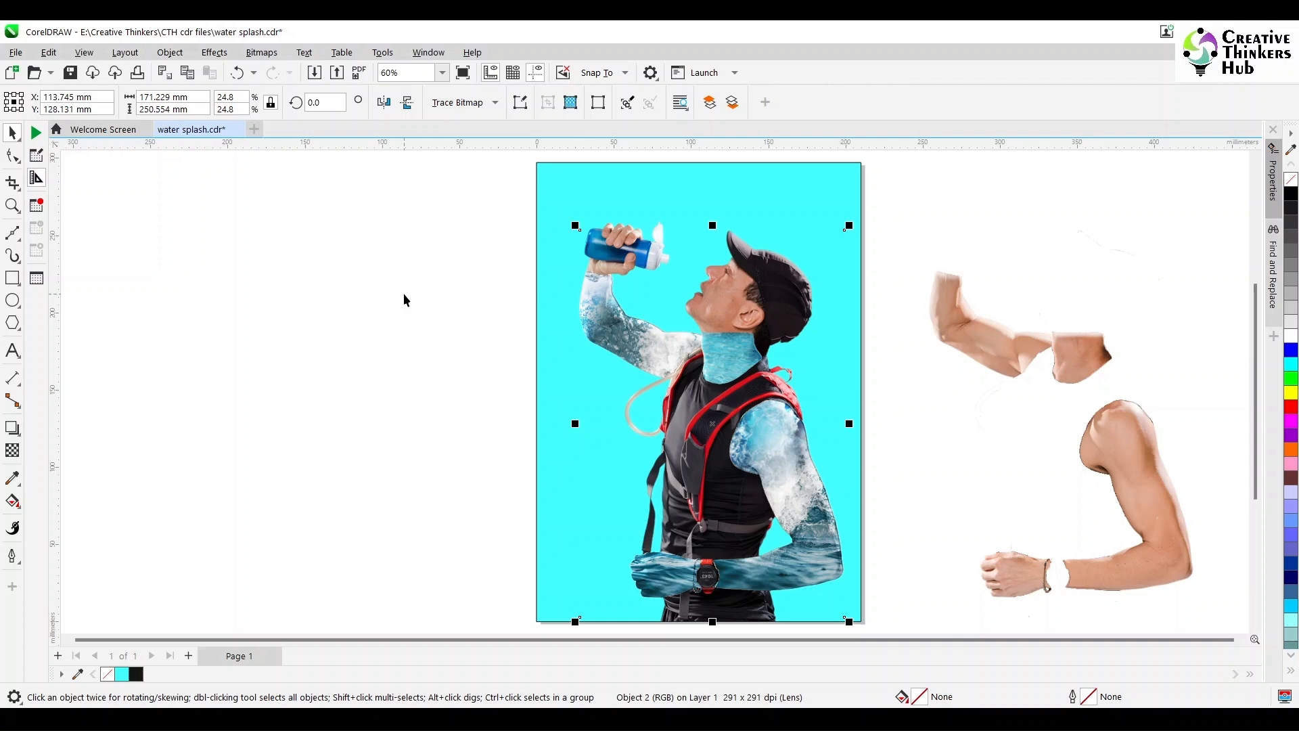
scroll(612, 298, up, 10)
key(Left)
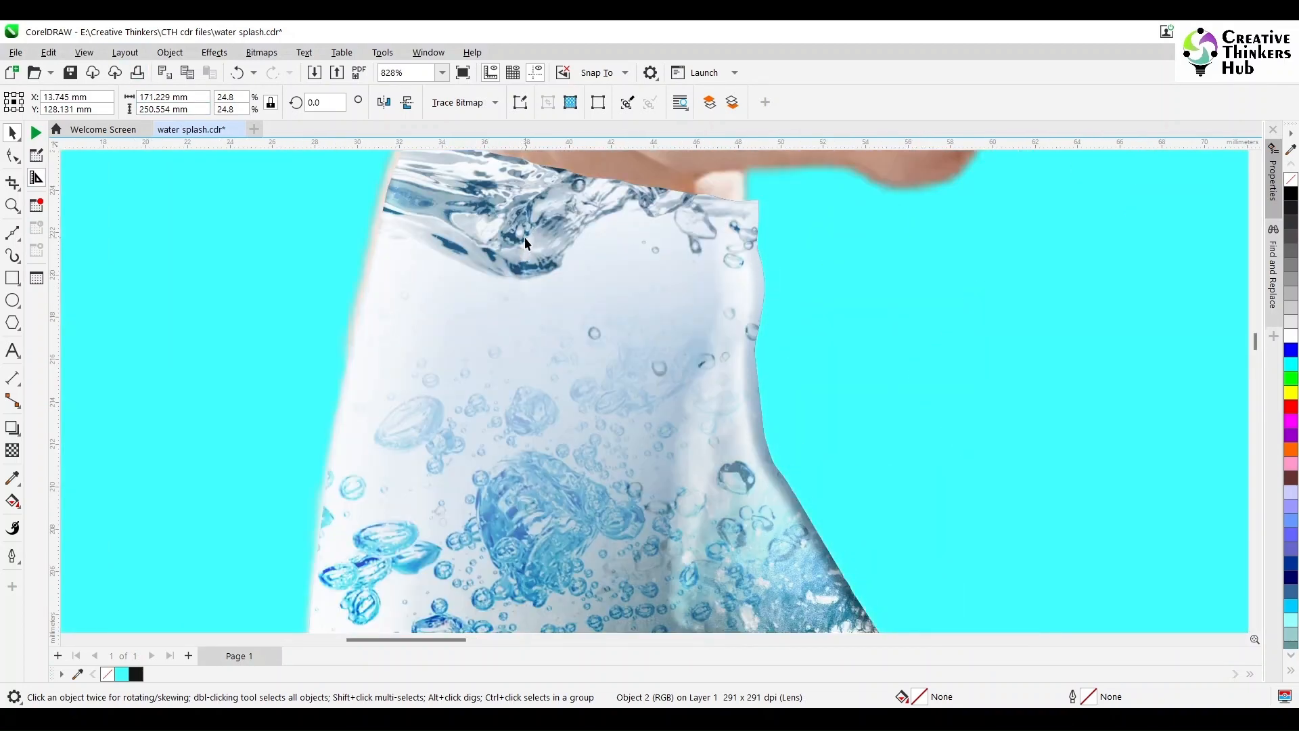
scroll(525, 236, down, 10)
key(Left)
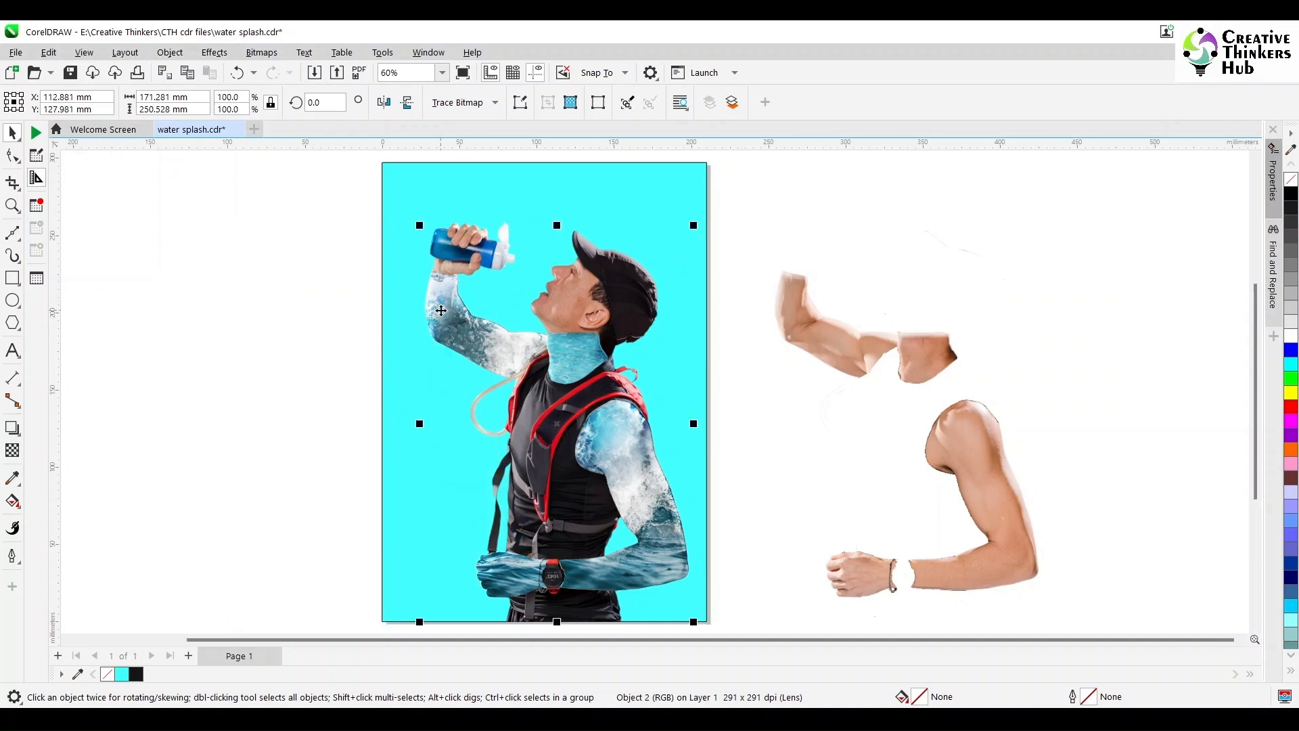
Move the grayscale shading image 200 mm left, off the page
key(Left)
key(Left)
key(Left)
Shift the water-filled arm and neck shapes slightly left so their upper corner meets the raised wrist's edge
key(z)
drag(391, 248, 836, 445)
key(space)
click(249, 265)
drag(256, 229, 241, 231)
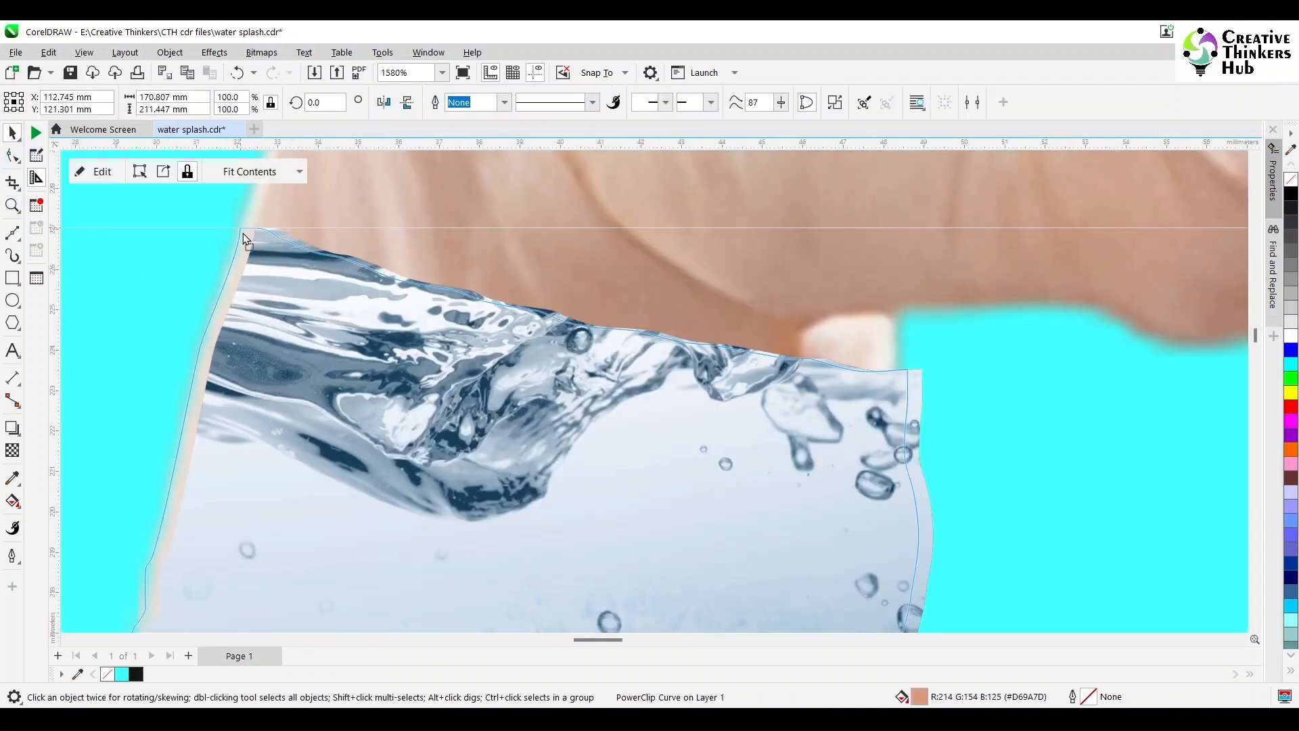
scroll(443, 344, down, 2)
scroll(451, 359, down, 10)
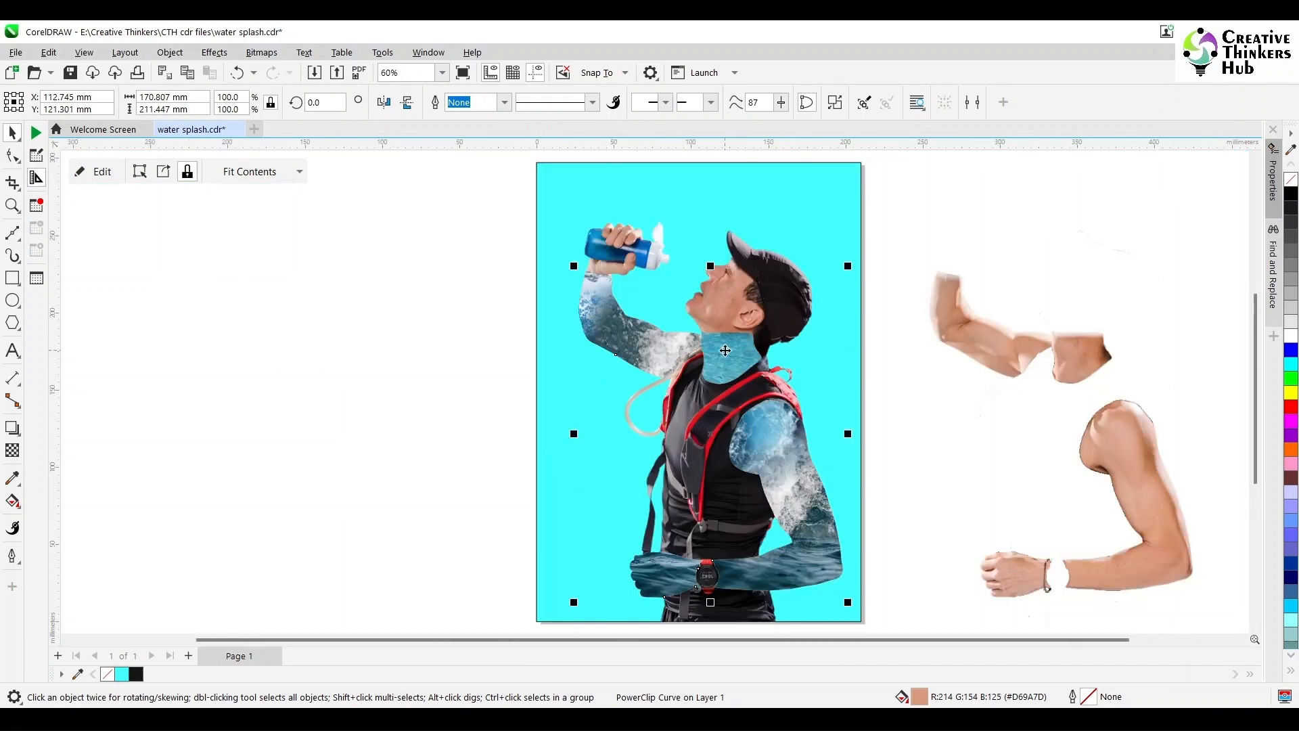
Try a linear fountain transparency on the whole water-filled shape at the raised wrist and undo it
scroll(609, 305, up, 2)
scroll(609, 305, down, 2)
scroll(609, 305, up, 4)
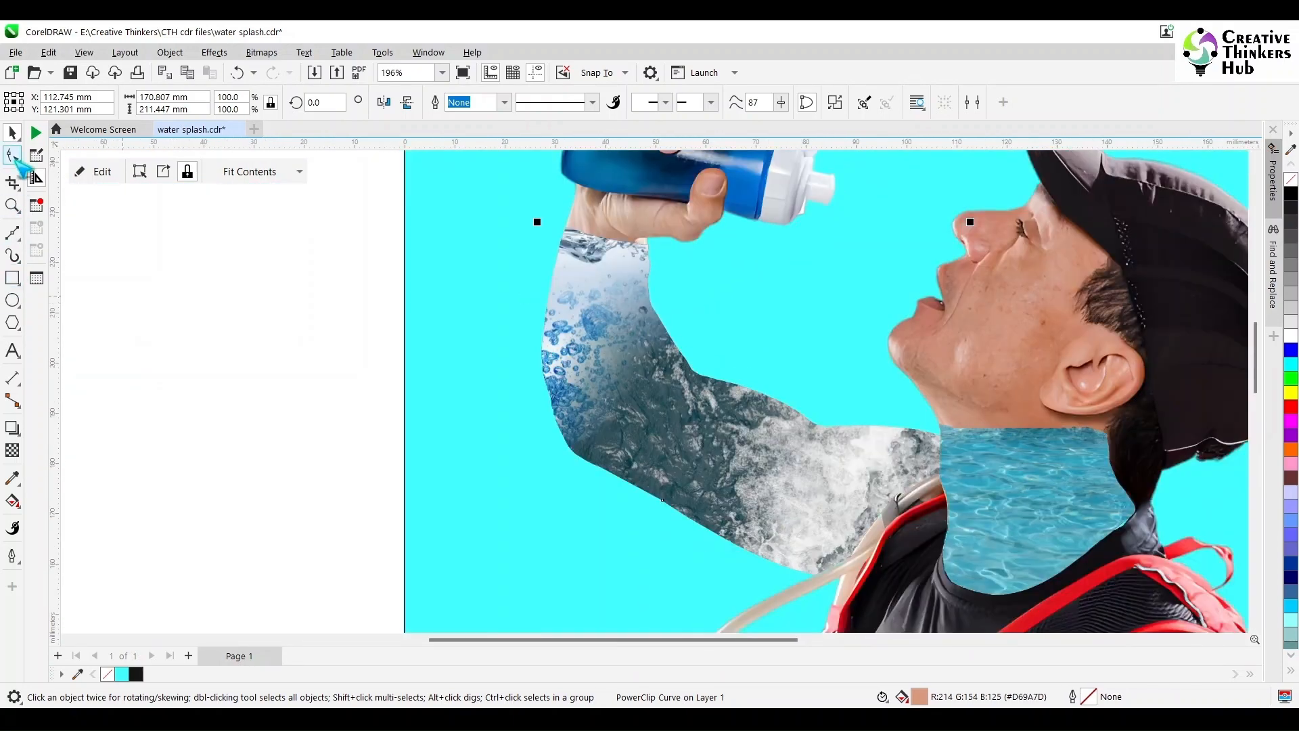
click(12, 450)
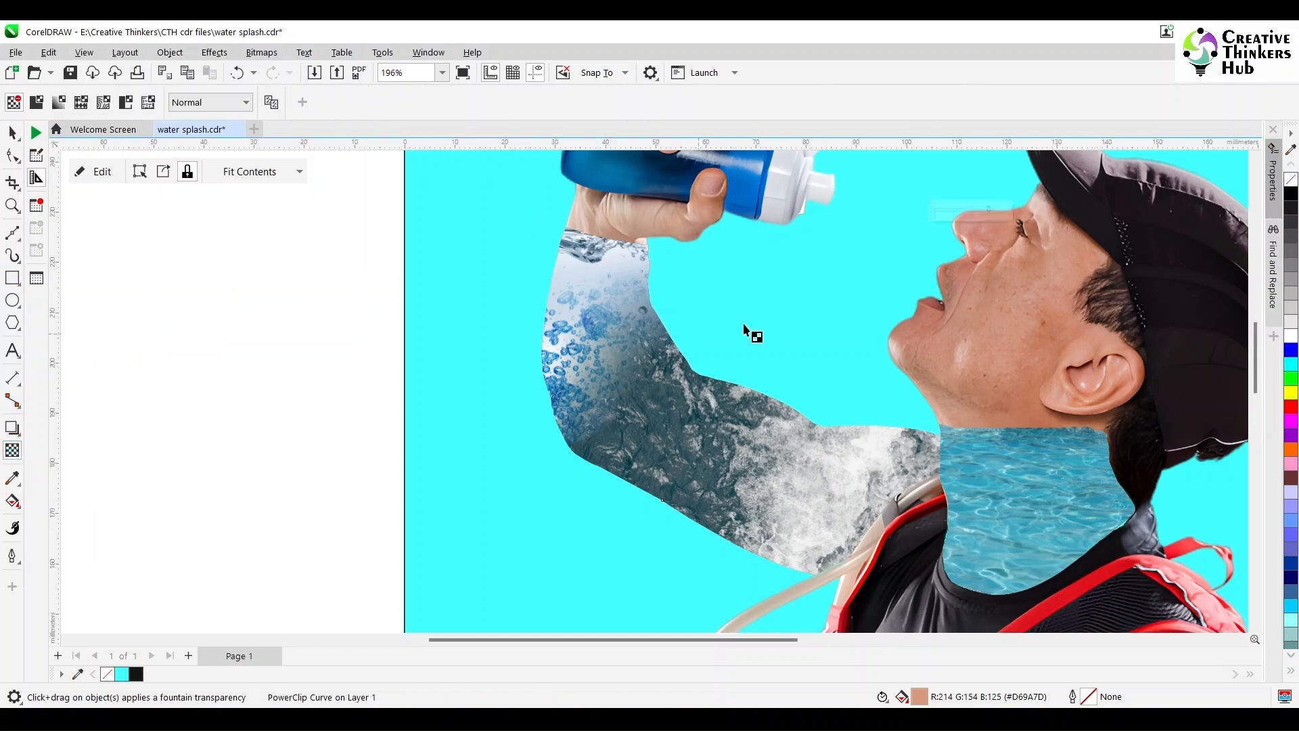
drag(609, 243, 605, 291)
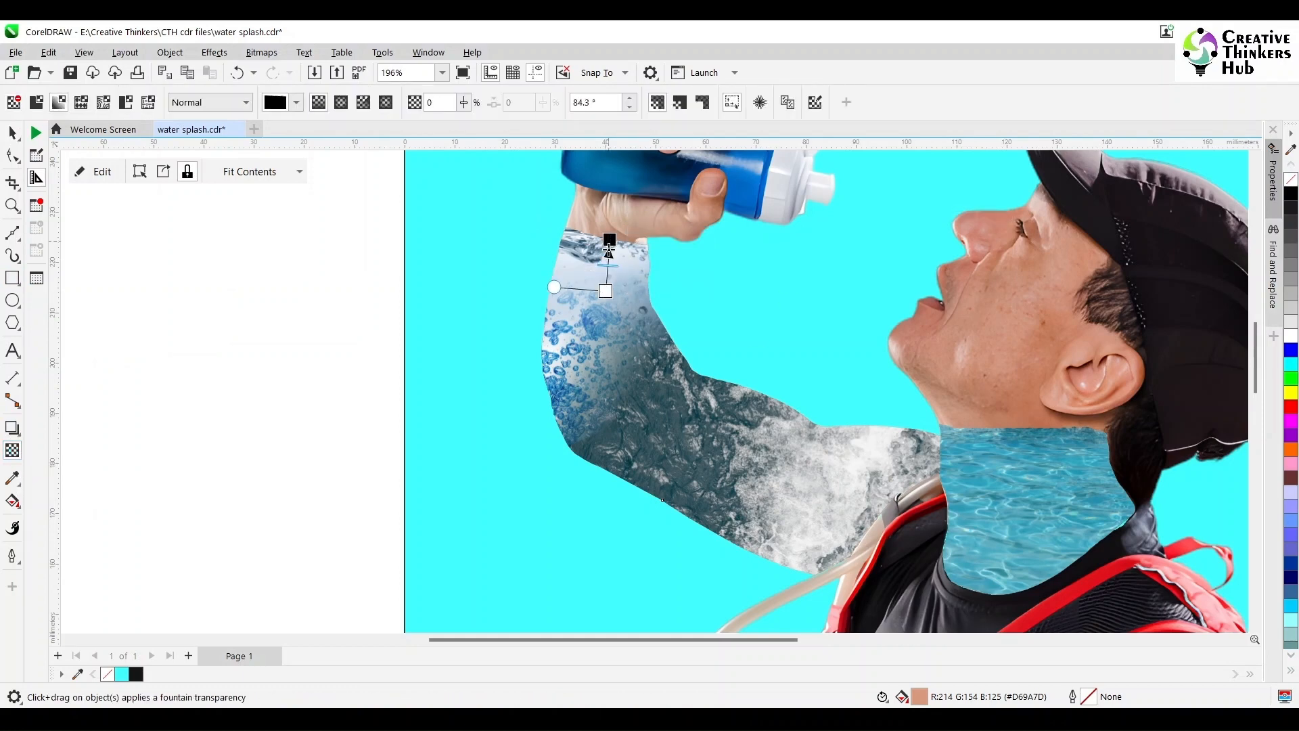
key(space)
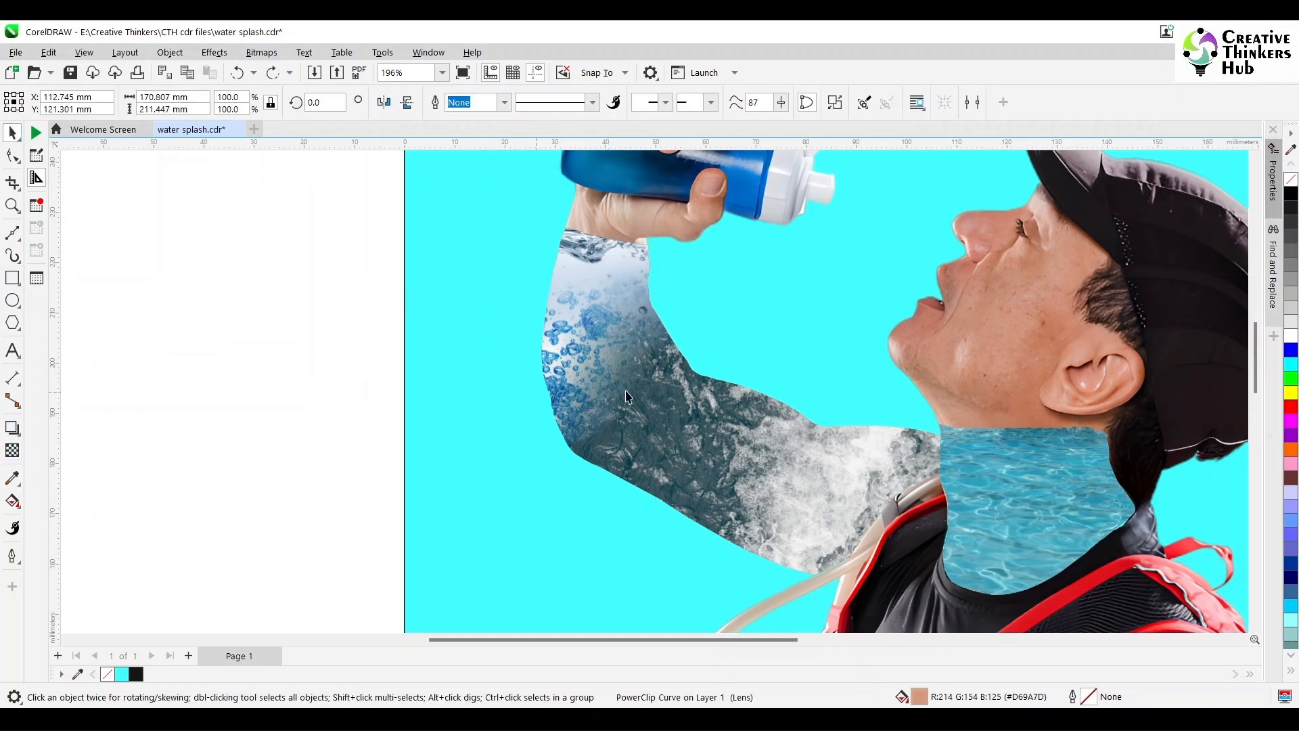
Open the water-filled shape's contents and convert the water-surface photo at the wrist to a 300 dpi bitmap
double_click(626, 391)
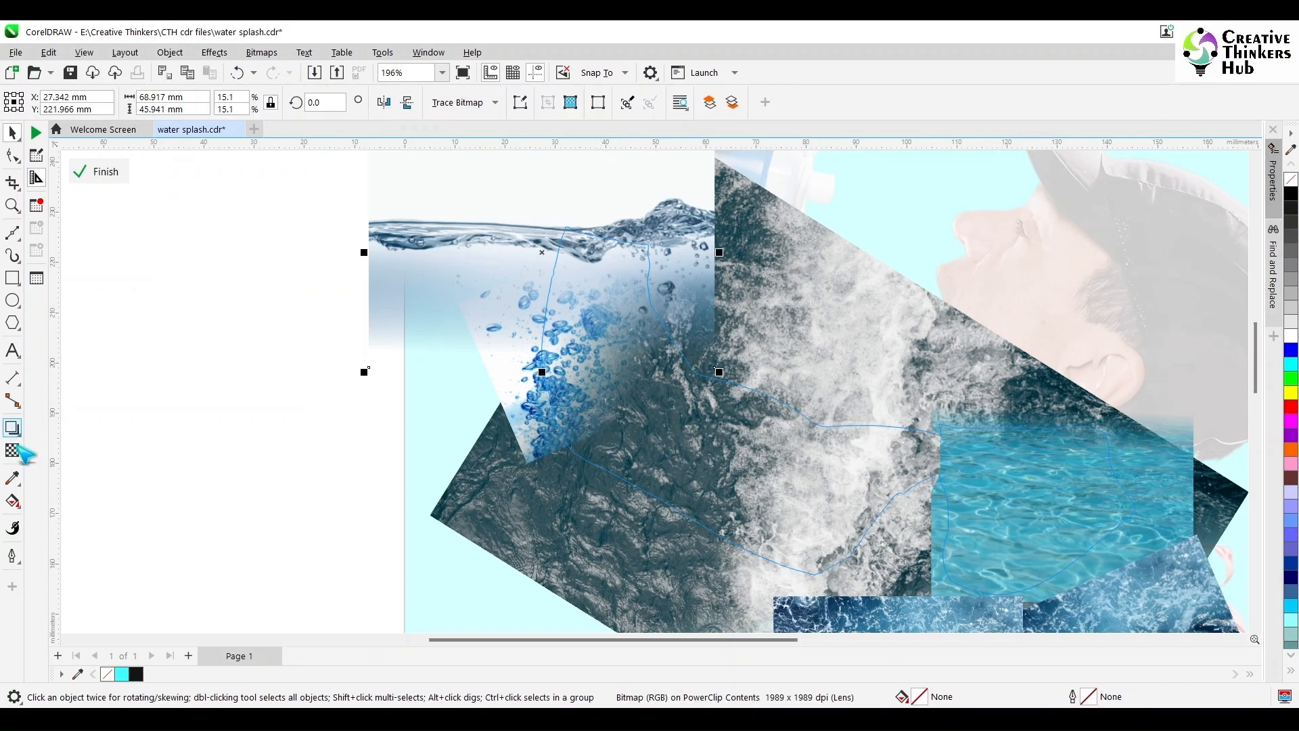
click(13, 449)
click(14, 133)
click(261, 52)
click(301, 72)
click(668, 463)
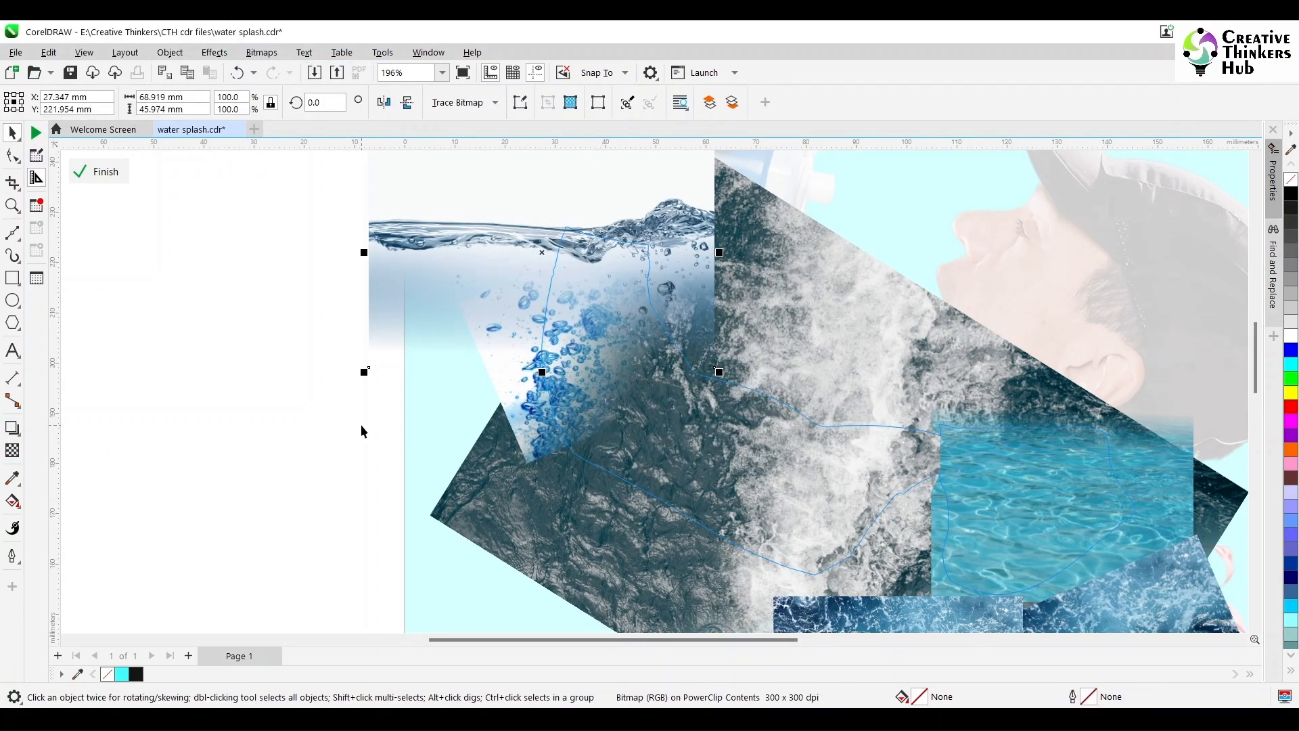
Fade the top edge of the water-surface photo at the raised wrist with a linear fountain transparency
key(space)
drag(587, 276, 593, 234)
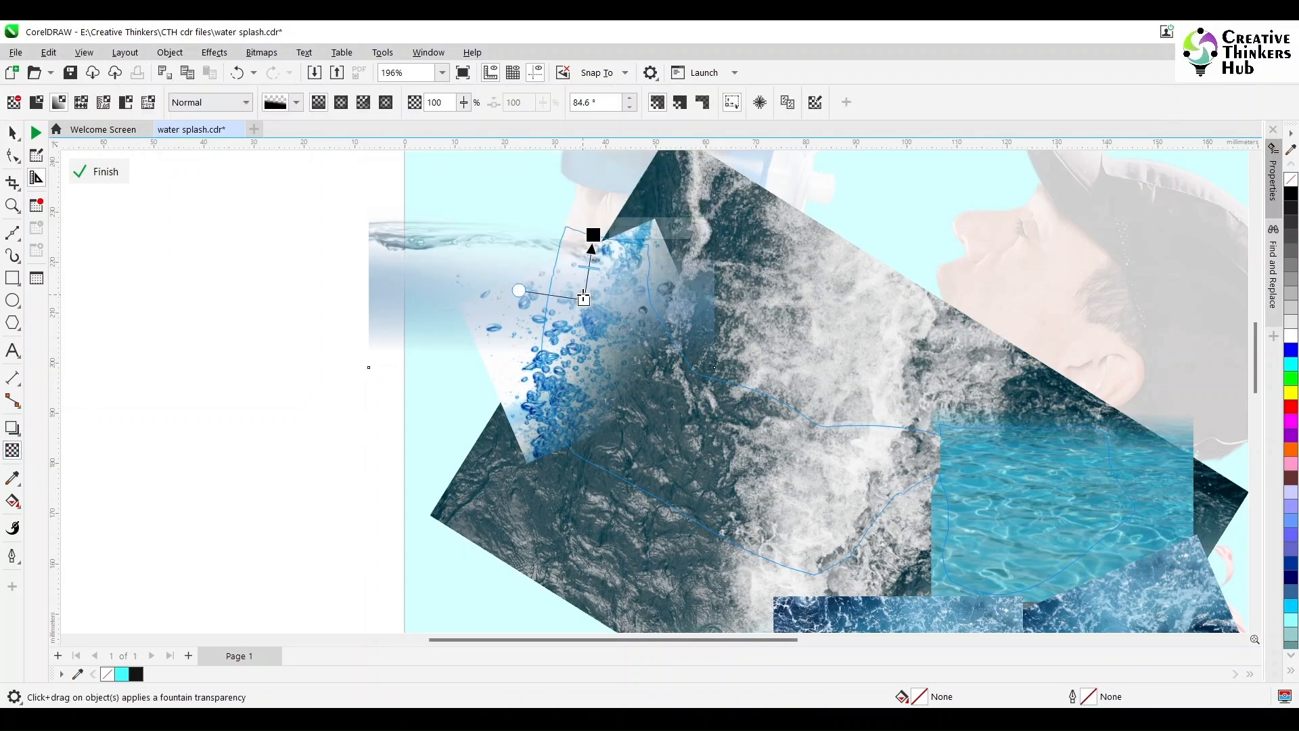
drag(584, 299, 586, 280)
click(13, 134)
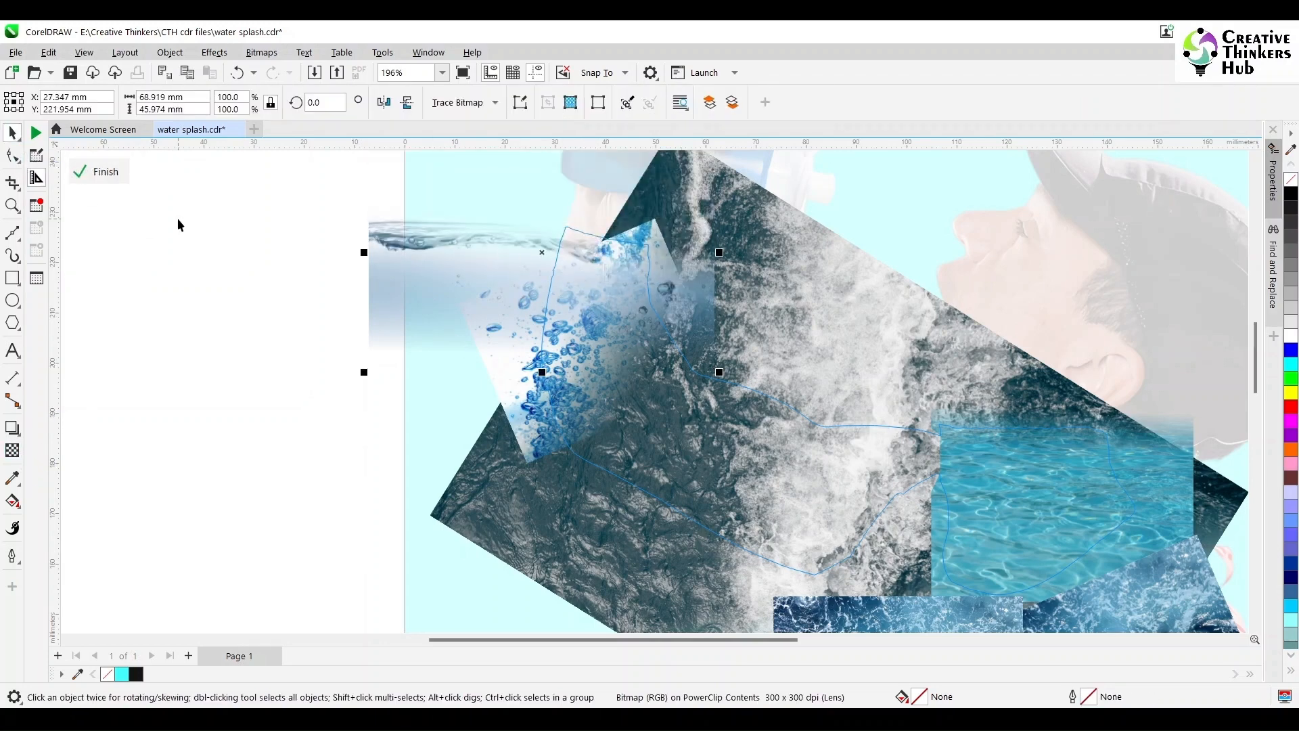
click(180, 223)
Convert the blue bubbles photo to a 300 dpi bitmap and fade its top edge with a linear transparency
click(646, 232)
key(Escape)
click(526, 460)
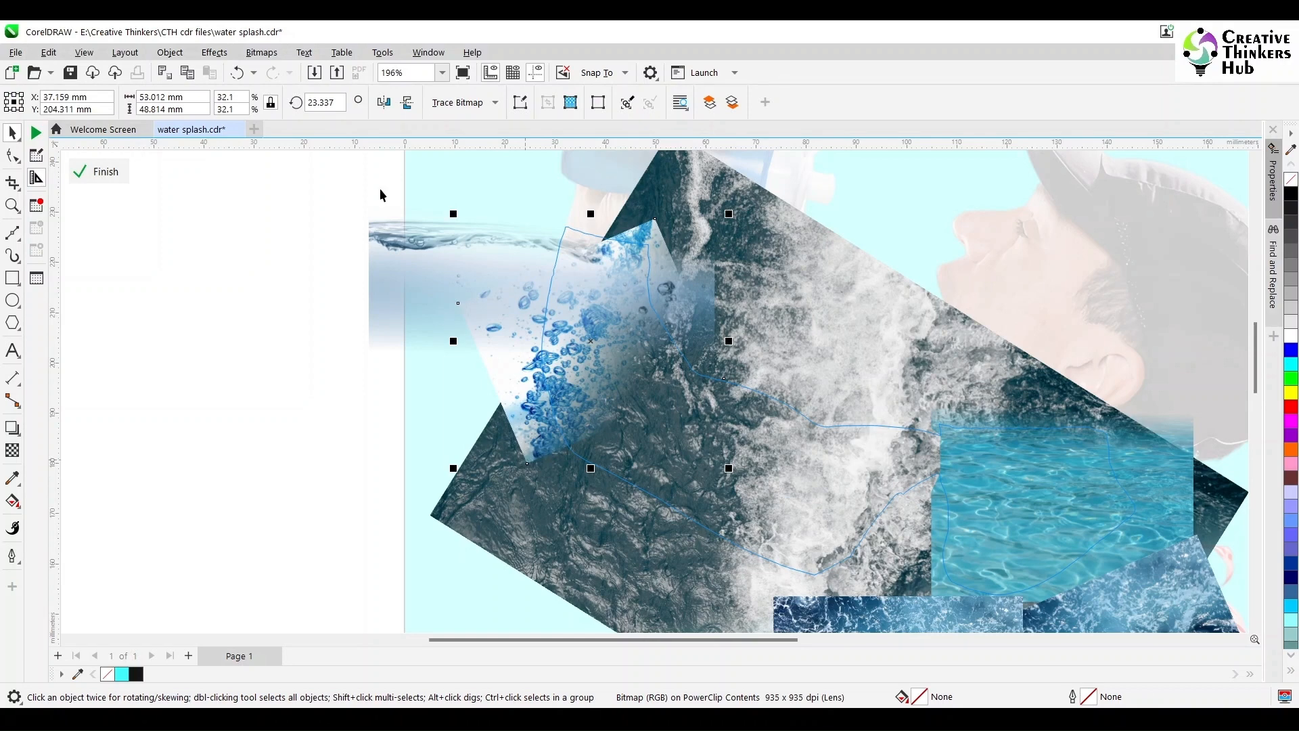
click(12, 449)
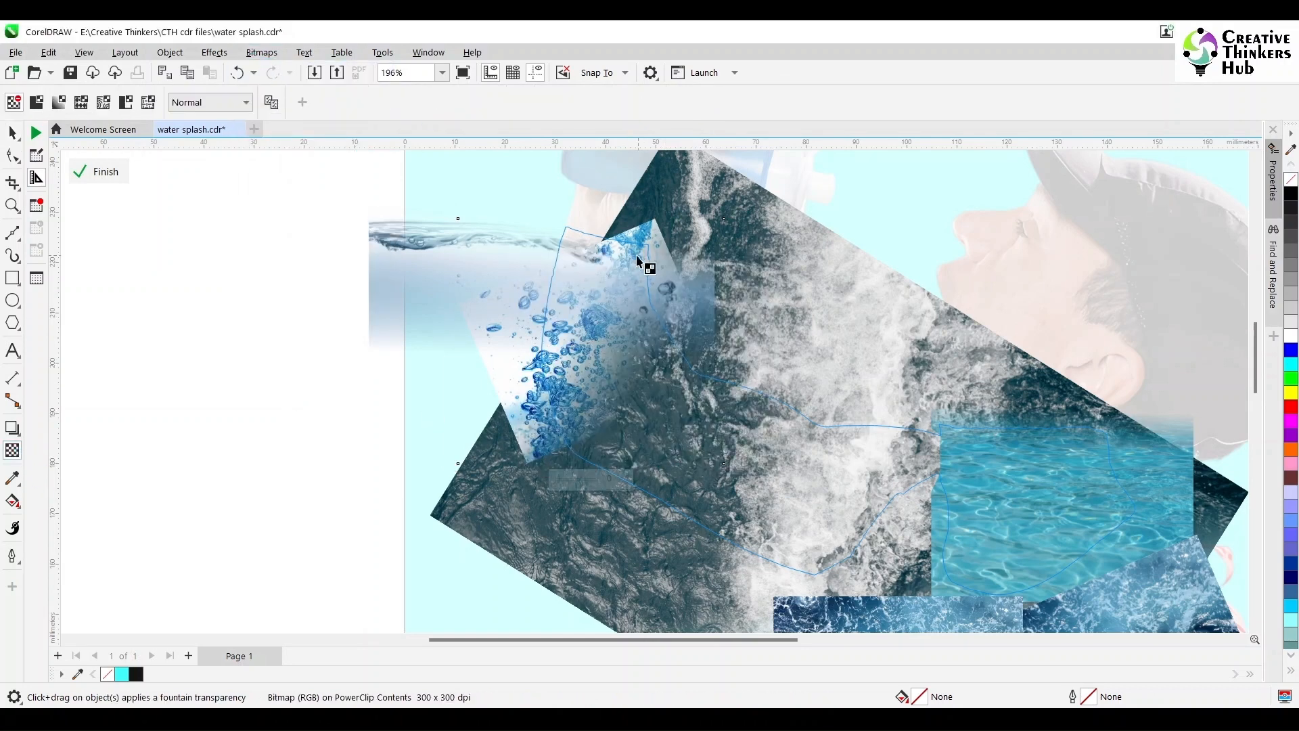
drag(632, 256, 638, 234)
drag(631, 256, 625, 286)
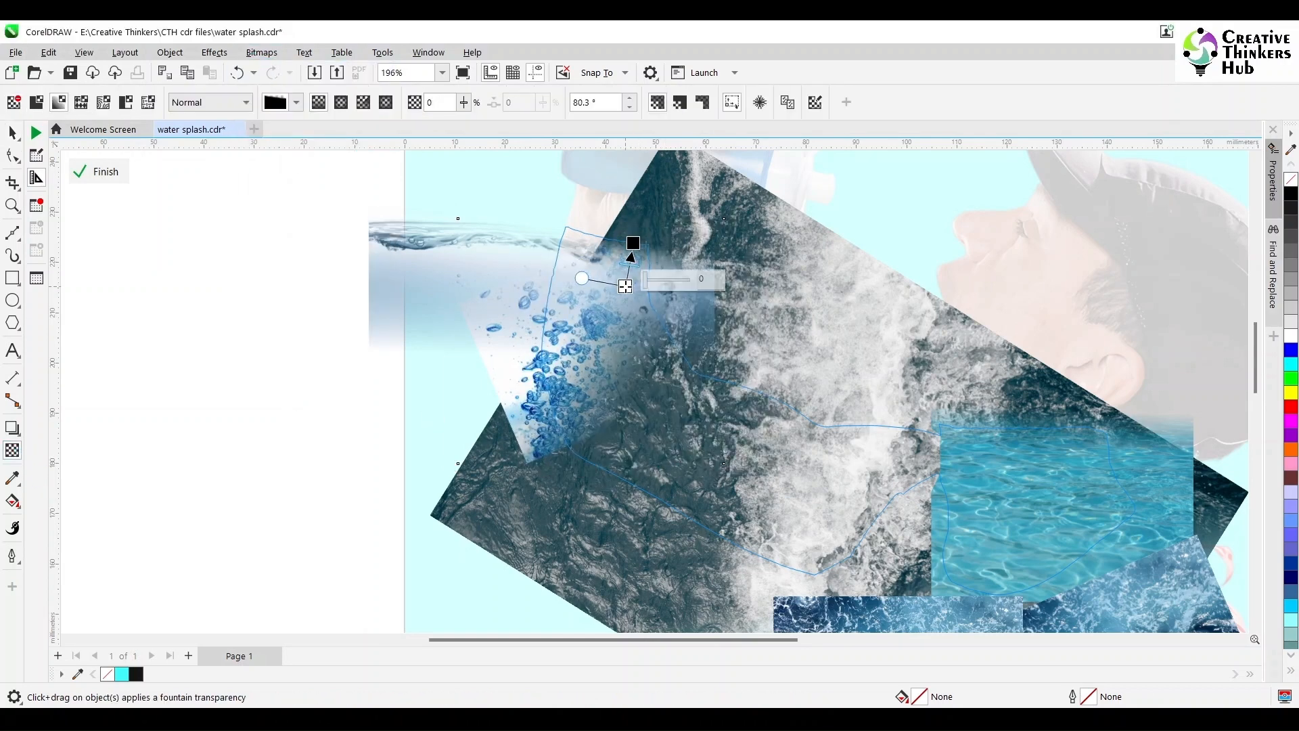
Move the water-surface photo straight down about 2.8 mm inside the raised wrist
click(12, 133)
drag(443, 241, 448, 257)
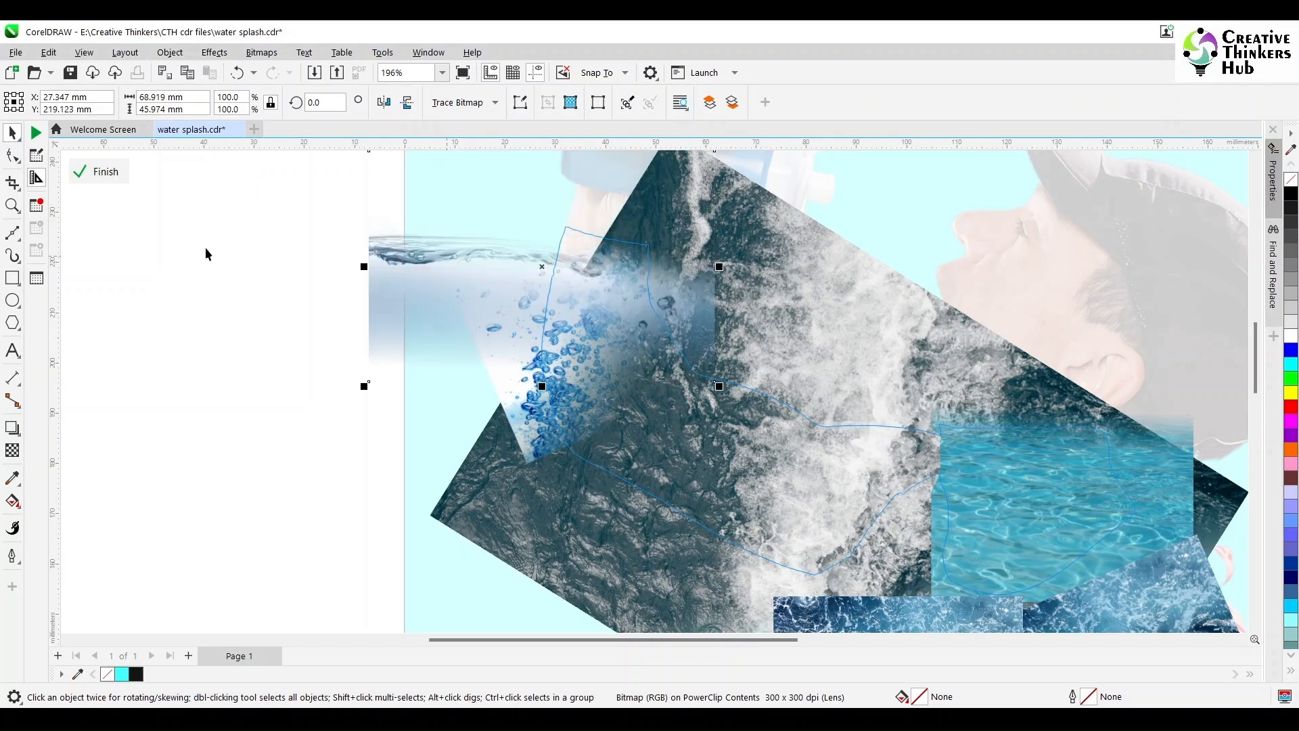
click(206, 252)
Convert the dark foamy sea photo on the raised arm to a 300 dpi RGB bitmap
click(750, 228)
click(261, 52)
click(291, 70)
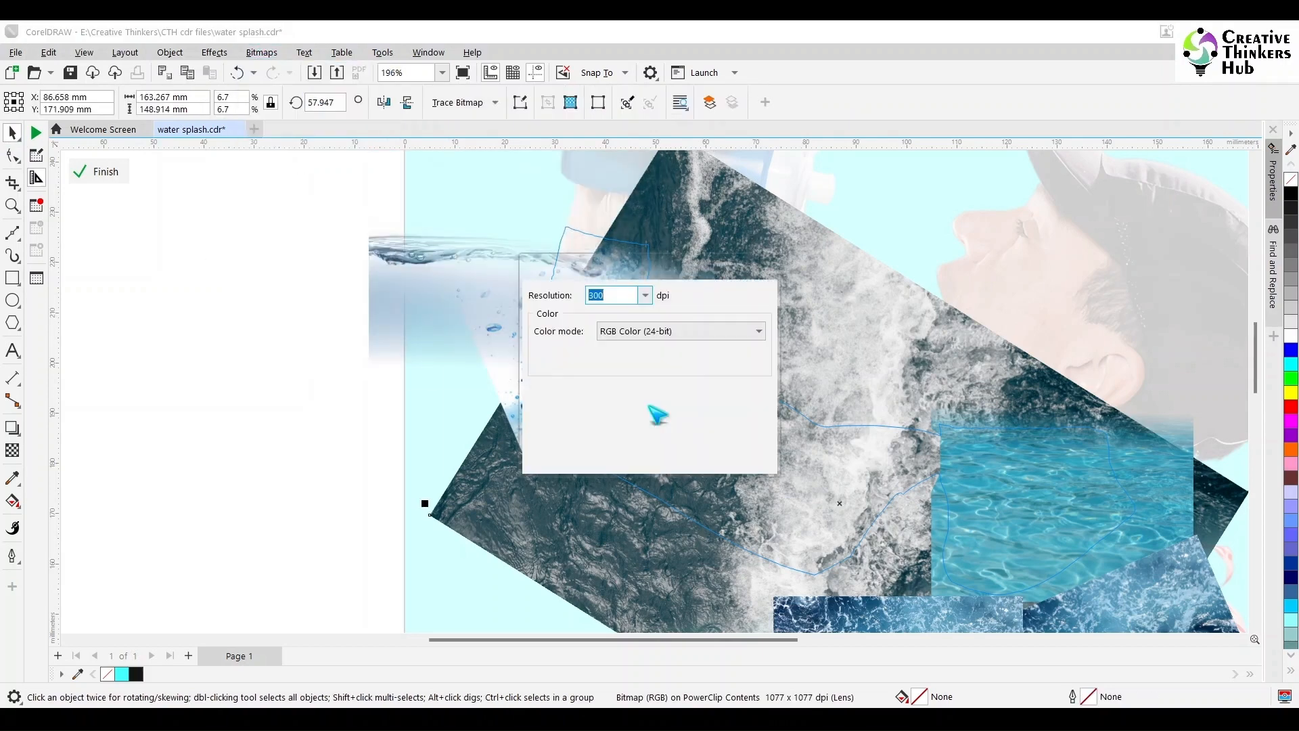
click(676, 458)
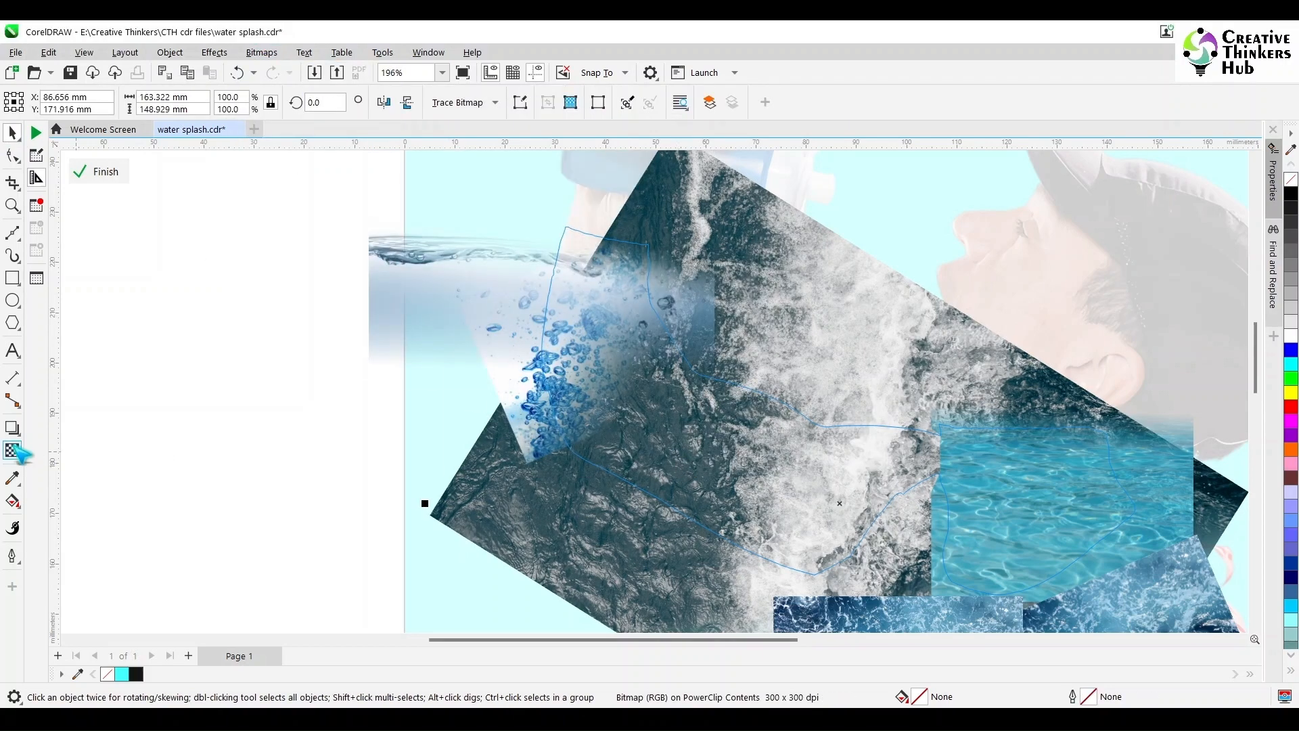
Fade the dark sea photo's top edge across the wrist with a vertical linear transparency and finish editing the contents
click(12, 450)
drag(634, 250, 634, 243)
drag(634, 277, 634, 283)
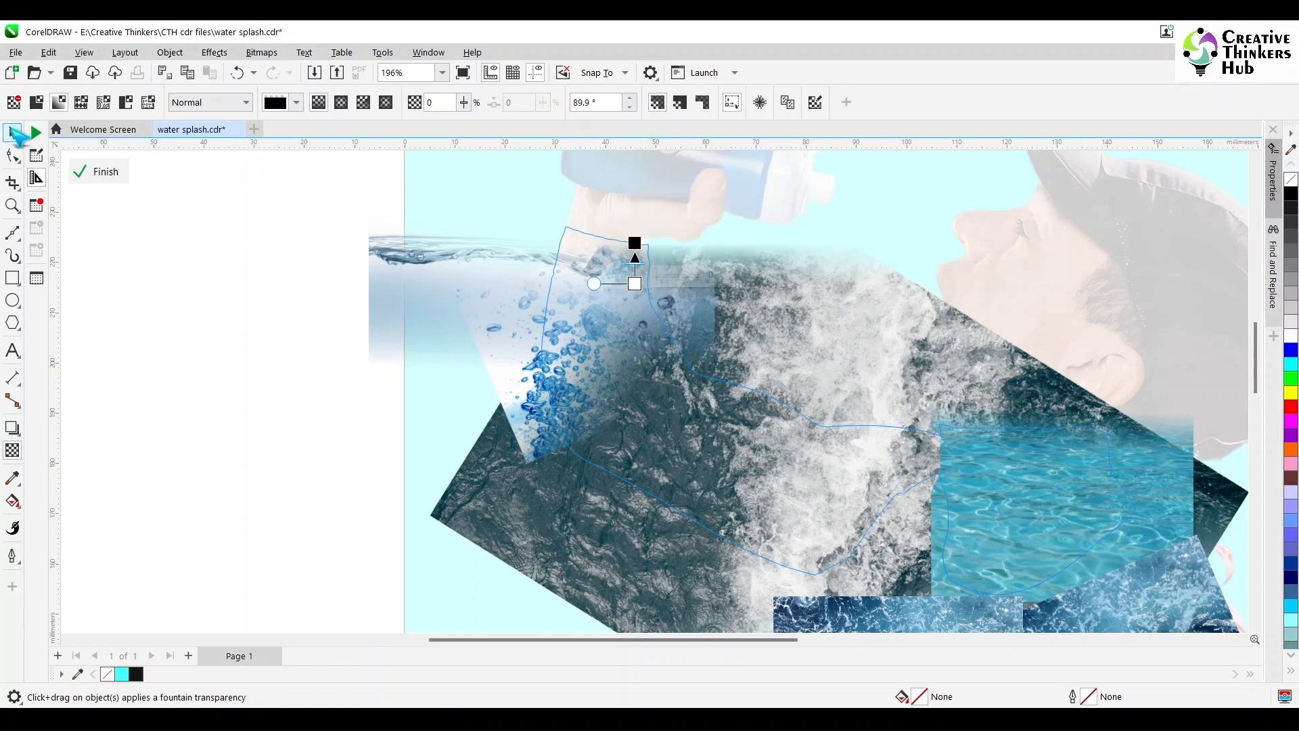
click(12, 132)
ctrl+click(259, 330)
click(259, 330)
key(F4)
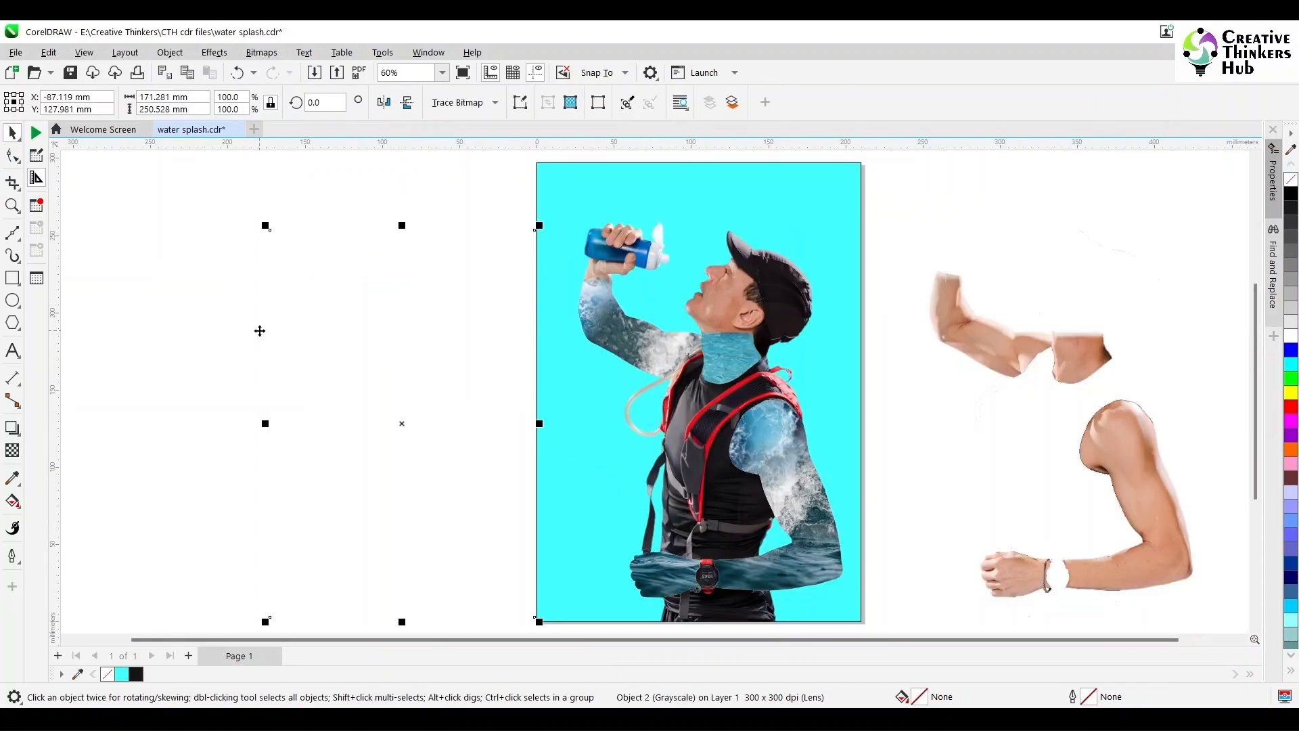
Reopen the water-filled shape's contents and convert the faded dark sea photo to a 300 dpi bitmap
ctrl+click(740, 356)
click(741, 357)
scroll(742, 356, up, 2)
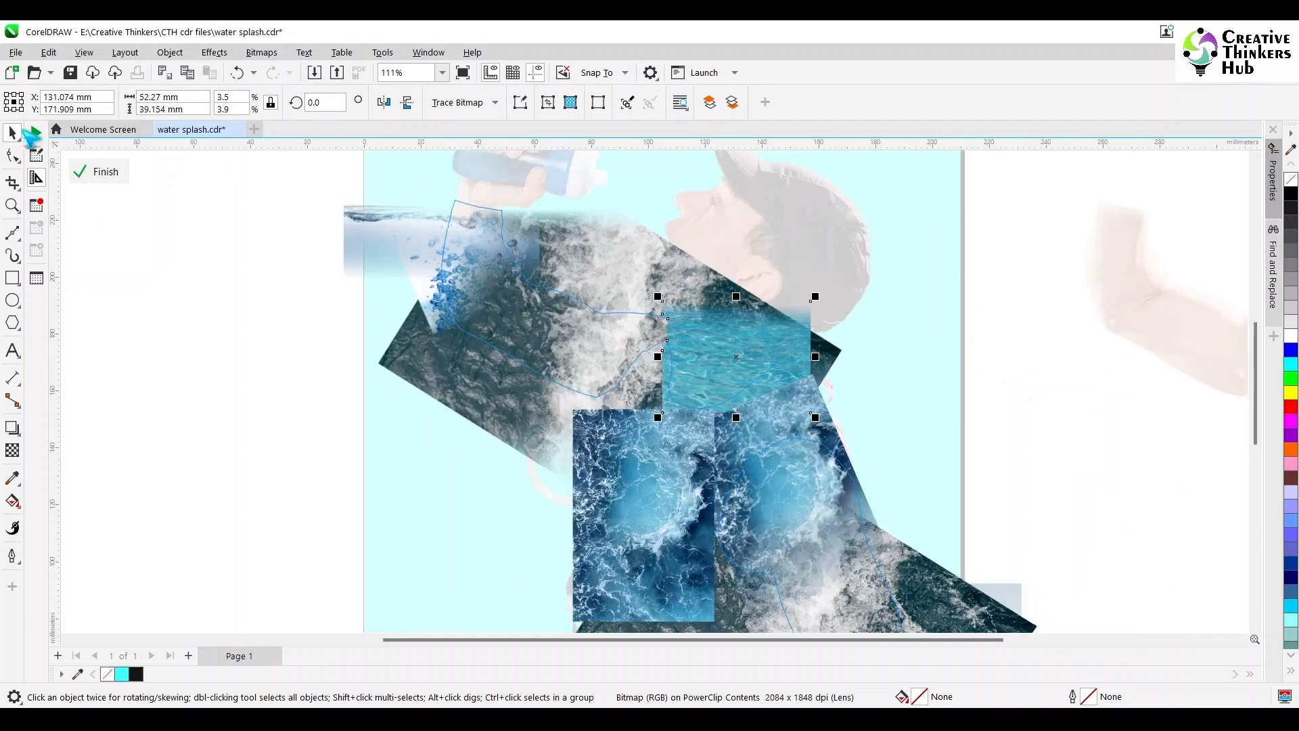
click(683, 279)
click(261, 53)
click(284, 70)
key(Return)
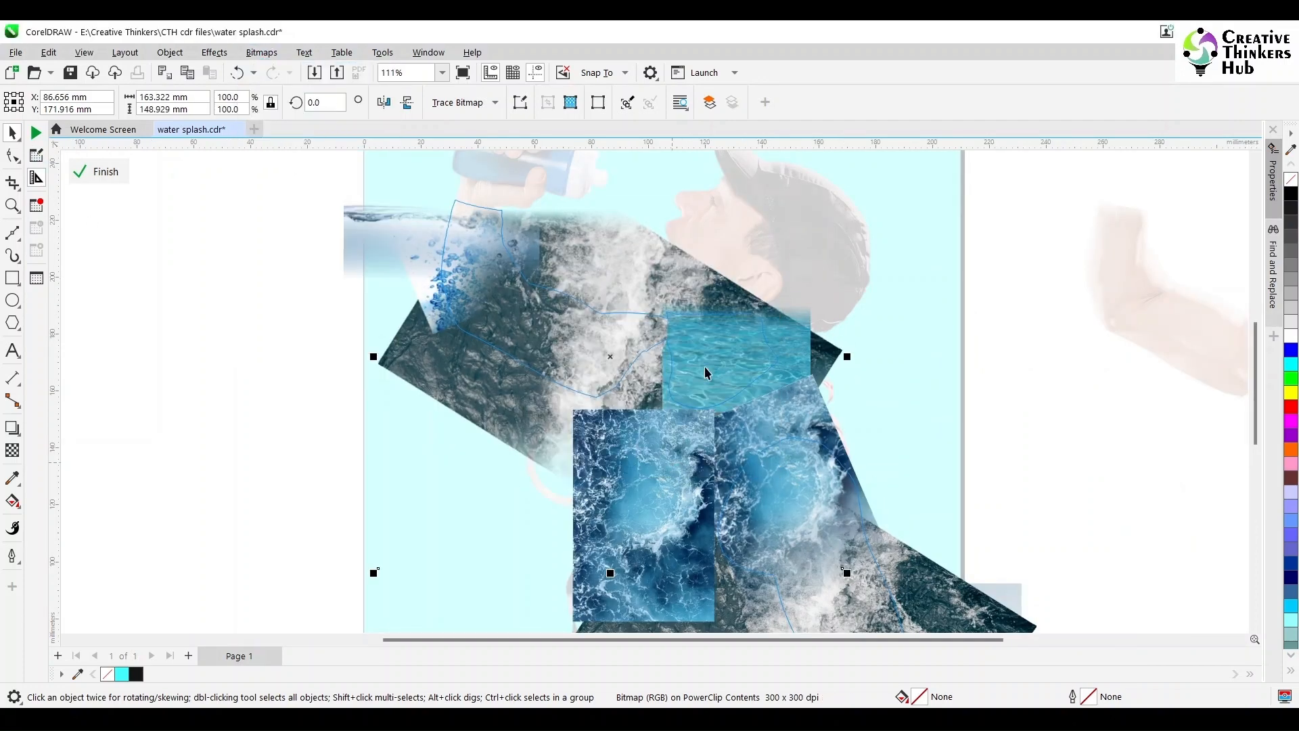
key(Escape)
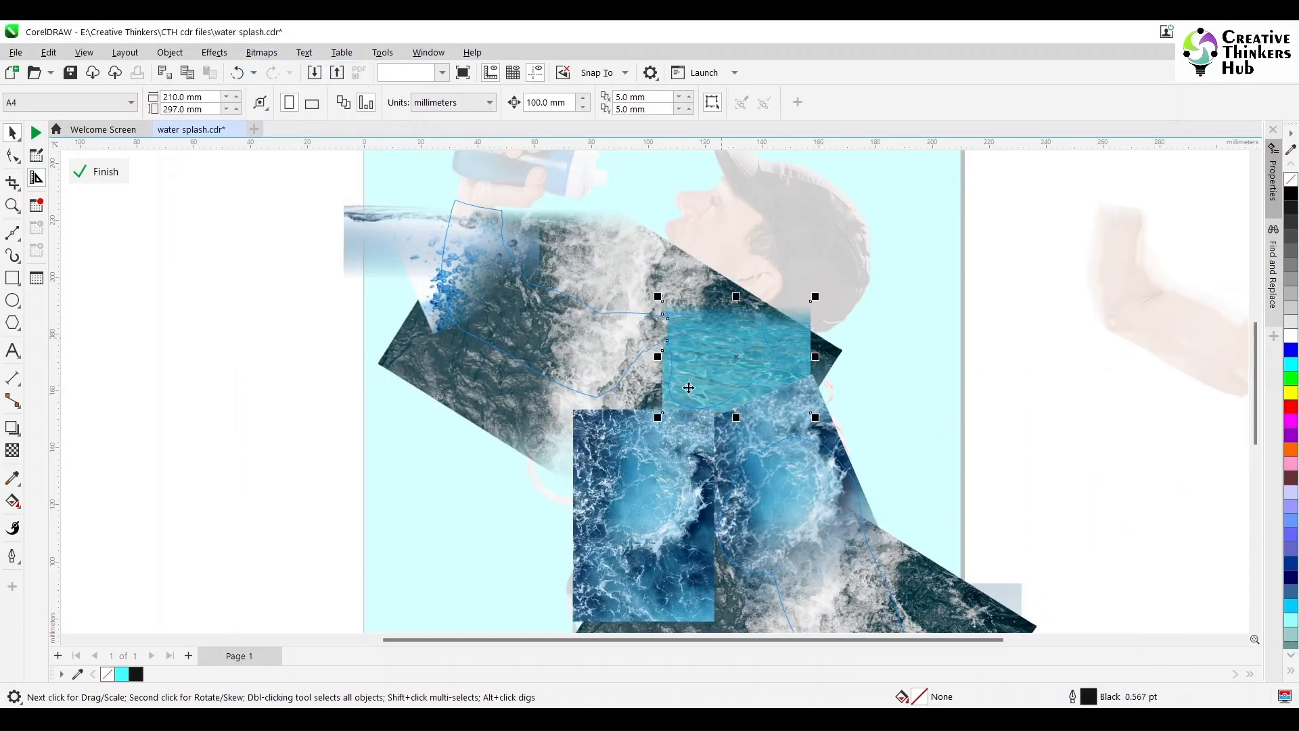
Fade the top edge of the neck's pool-water photo with a vertical linear transparency and convert it to a bitmap
click(689, 387)
scroll(688, 387, up, 4)
click(262, 52)
click(287, 66)
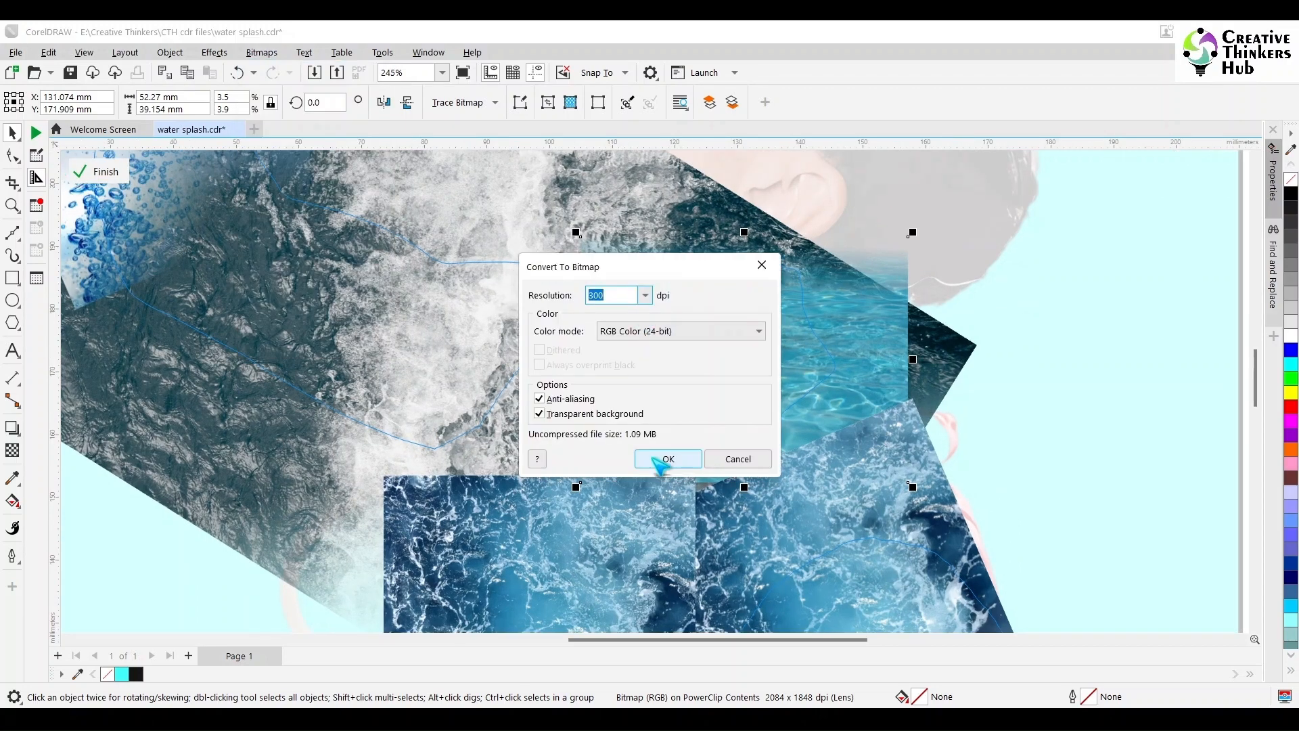
click(732, 463)
click(11, 449)
drag(769, 251, 769, 321)
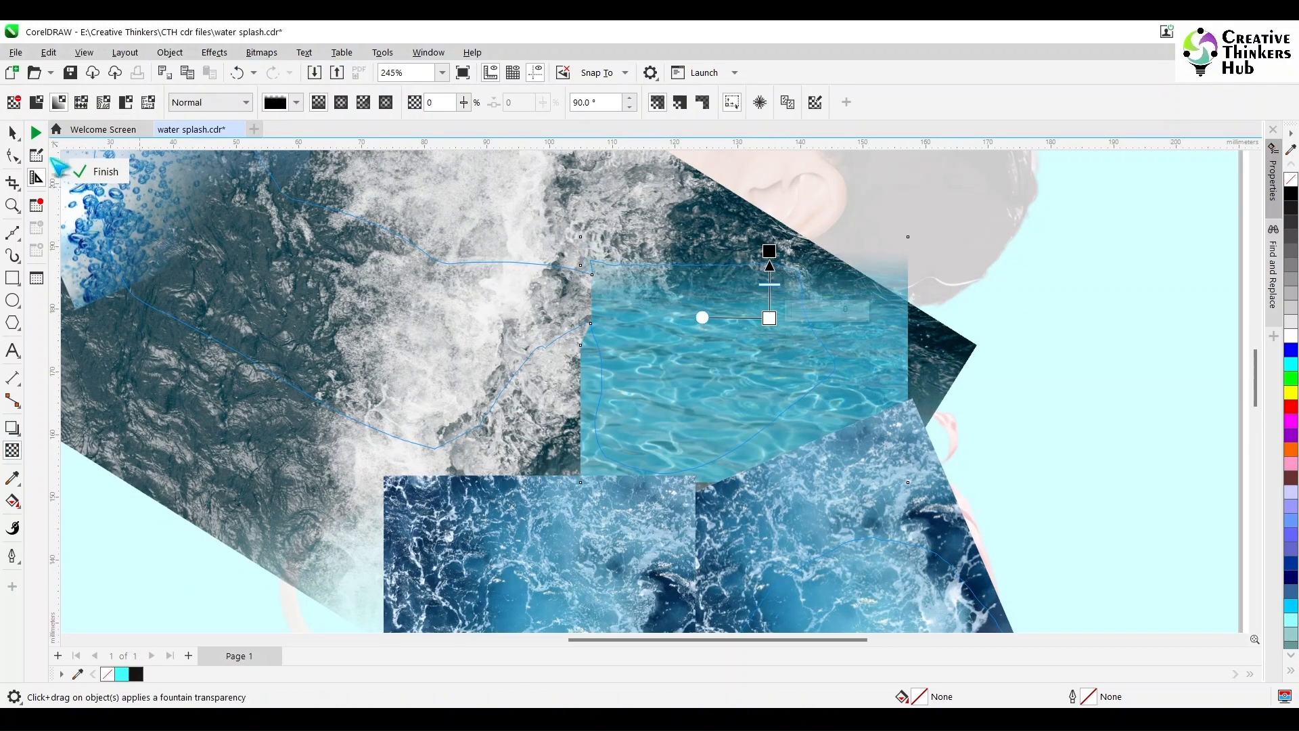
key(space)
click(261, 52)
click(287, 67)
click(670, 456)
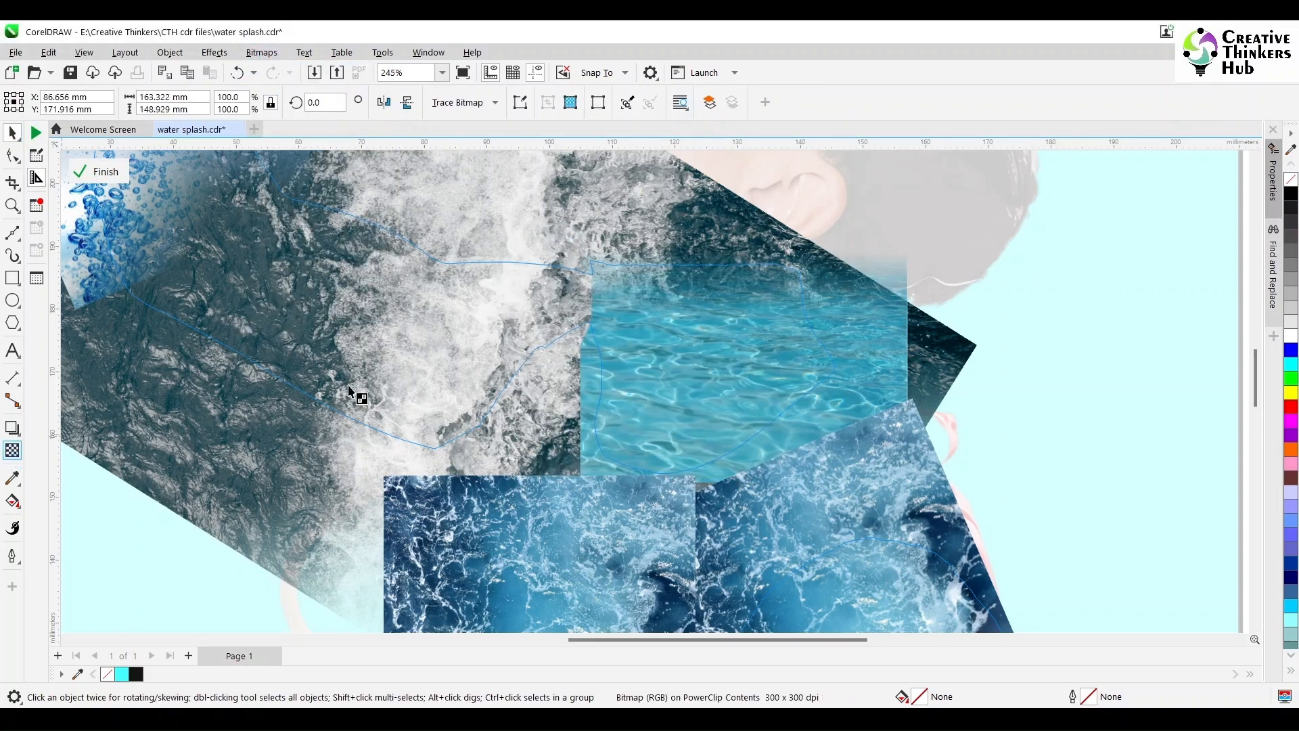
Try to convert the dark sea photo to a bitmap and fade its top edge with a near-vertical linear transparency
key(space)
key(space)
click(261, 52)
click(287, 70)
click(671, 465)
click(13, 449)
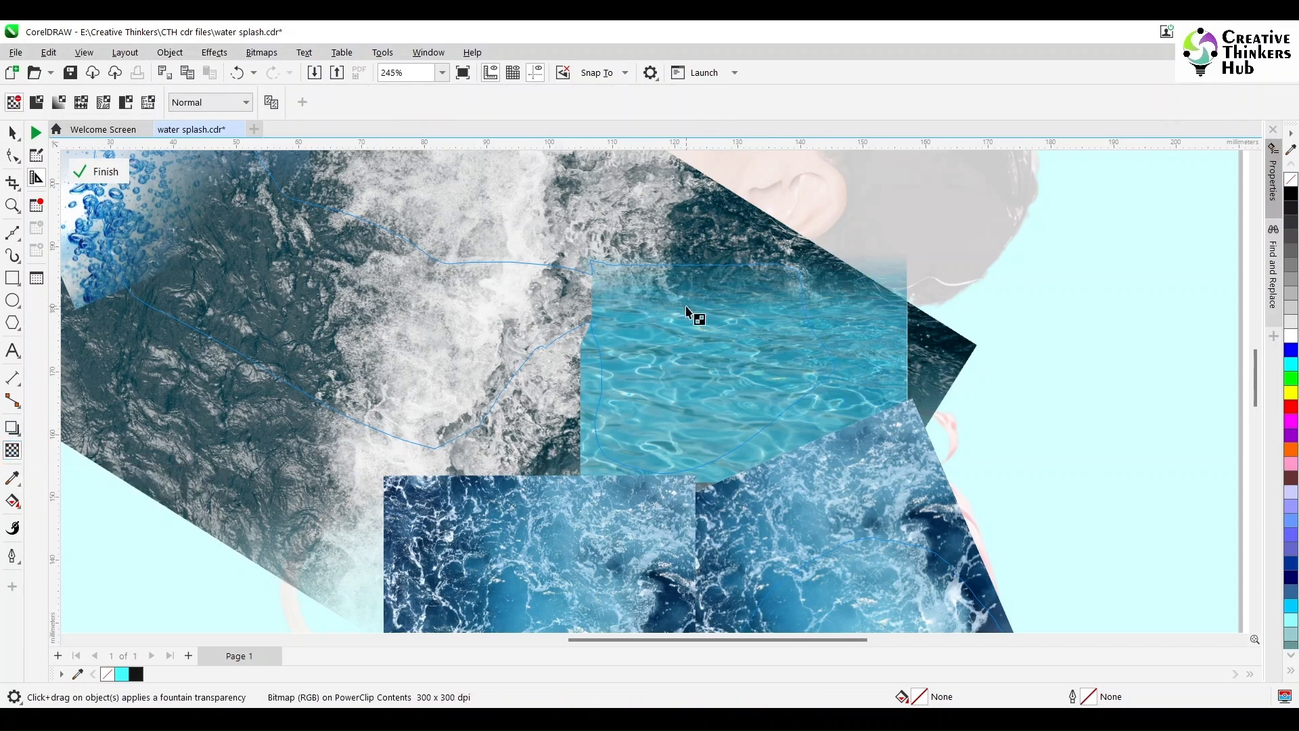
drag(709, 237, 699, 250)
mouse_move(686, 310)
mouse_down()
mouse_move(687, 324)
mouse_move(673, 289)
mouse_move(696, 315)
mouse_up()
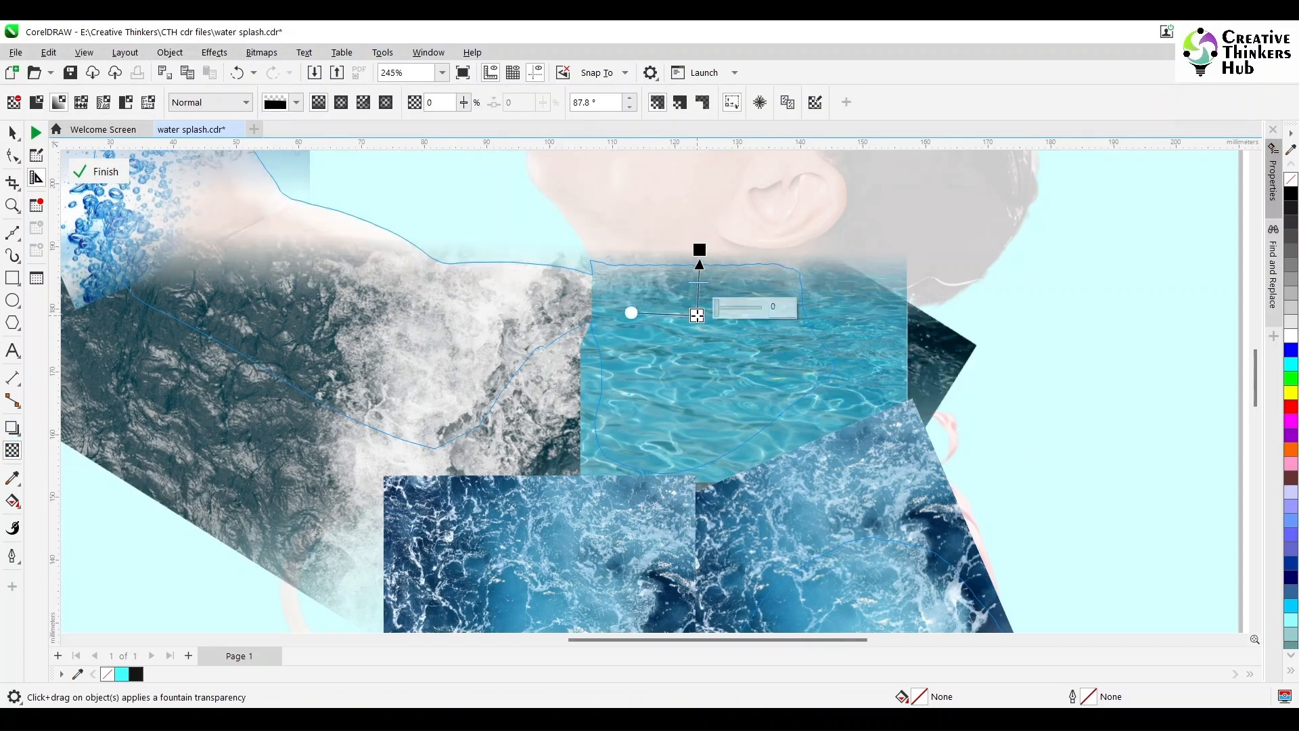
scroll(697, 315, down, 4)
key(space)
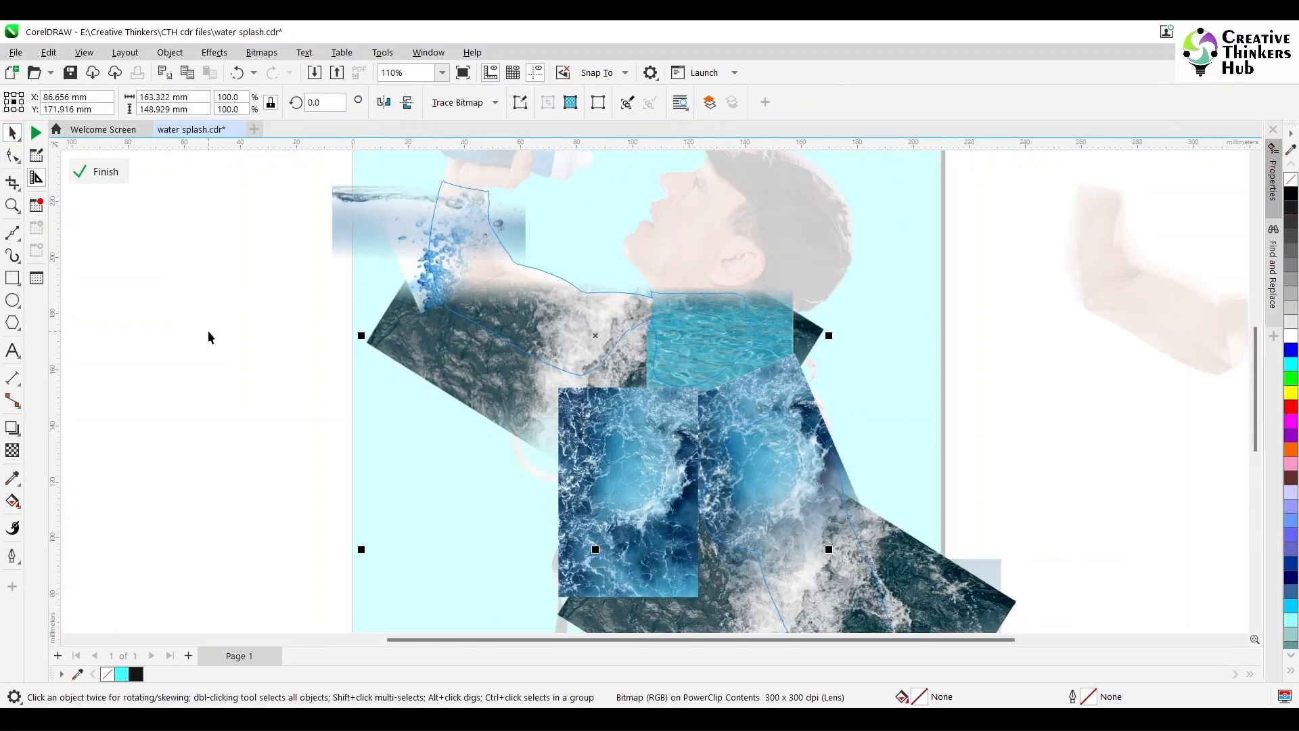
Undo the latest transparency on the dark sea photo
key(ctrl+z)
key(ctrl+z)
key(ctrl+z)
key(ctrl+z)
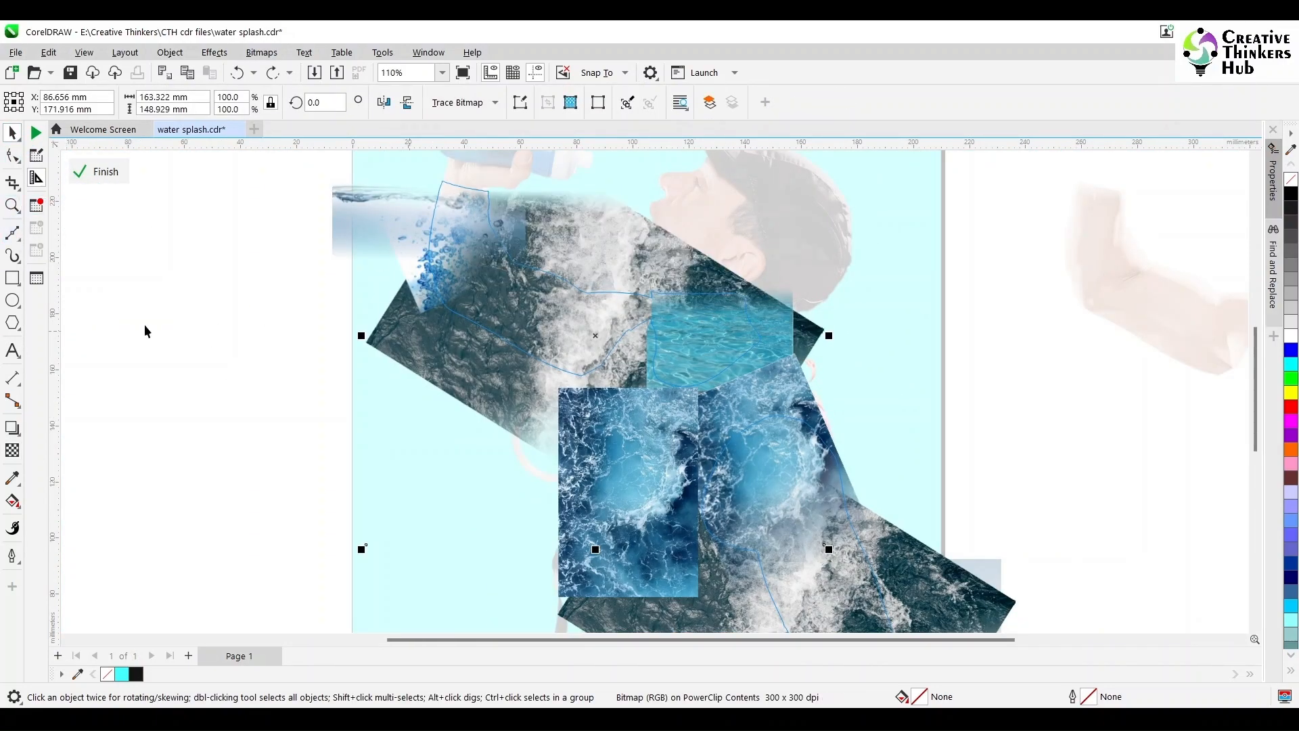
Crop the dark sea photo to a rectangle around the raised arm, ending just past the front of the neck
click(12, 182)
drag(402, 181, 676, 395)
click(105, 173)
key(space)
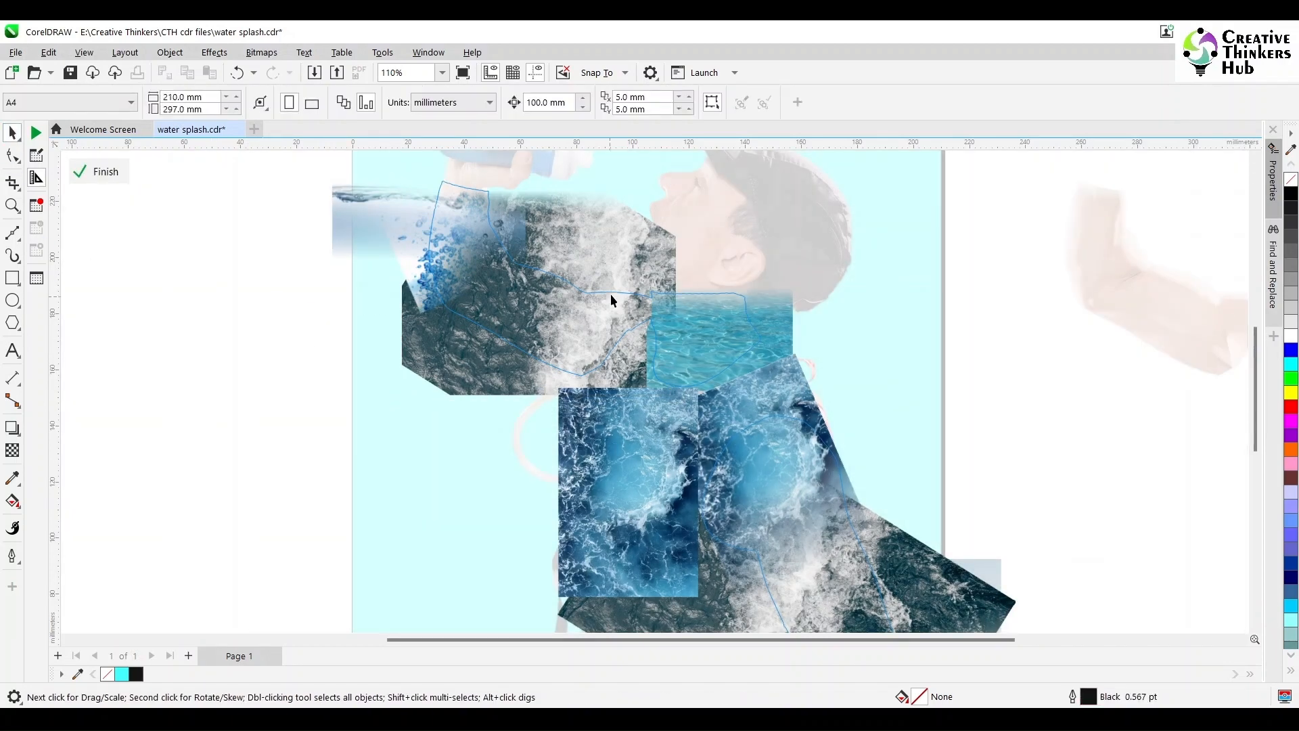
Crop the neck's pool-water photo to a smaller rectangle that still covers the whole neck
click(12, 451)
click(12, 183)
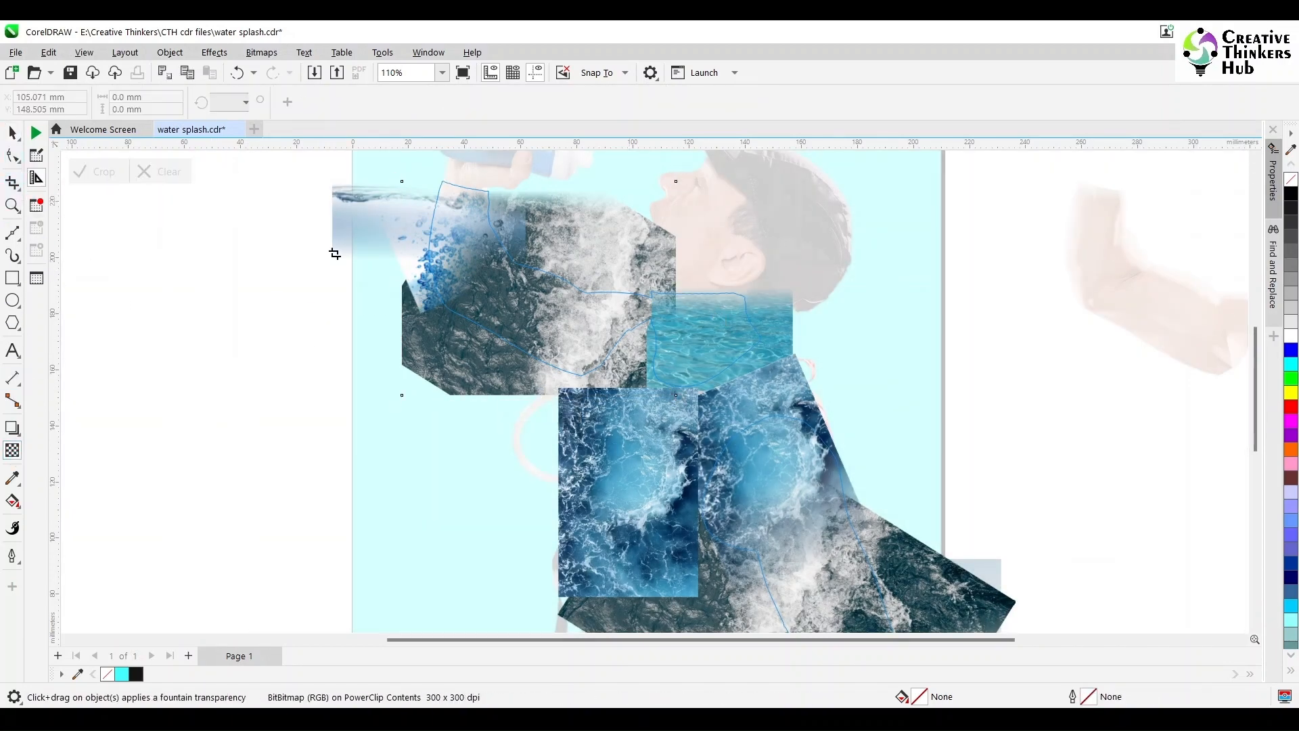
drag(402, 181, 817, 493)
click(103, 173)
Try to trim the dark sea photo with the neck's pool-water photo where the two overlap
scroll(528, 338, up, 1)
click(1256, 155)
click(1256, 155)
click(1256, 155)
click(12, 206)
click(13, 133)
click(849, 244)
click(1035, 346)
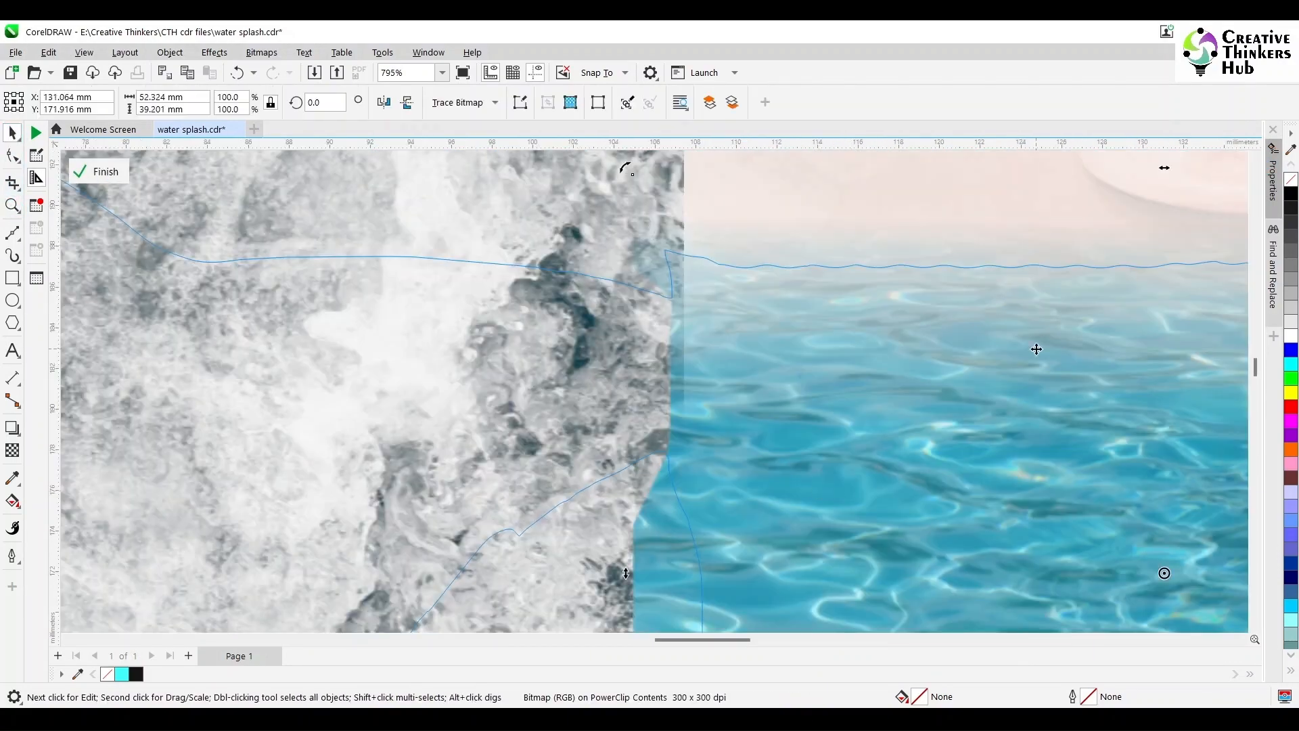
shift+click(562, 217)
click(642, 284)
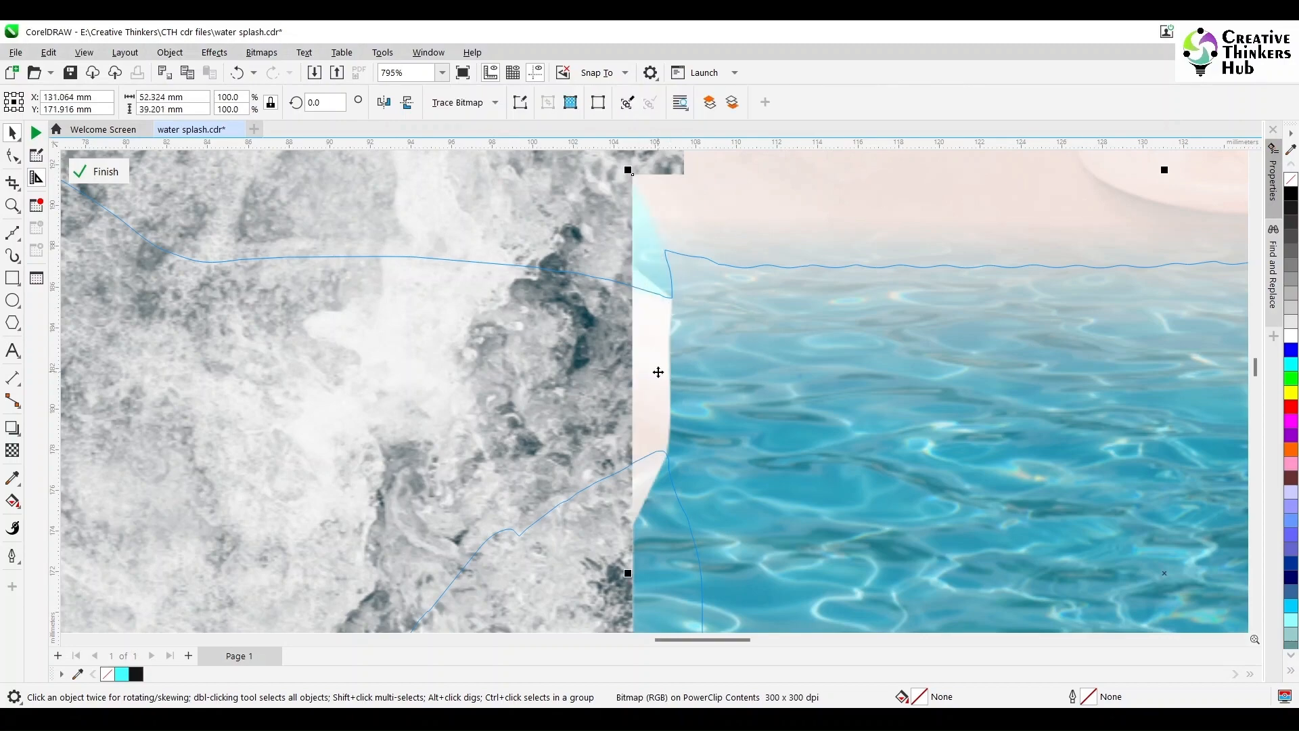
scroll(658, 372, down, 2)
scroll(658, 373, up, 1)
key(ctrl+z)
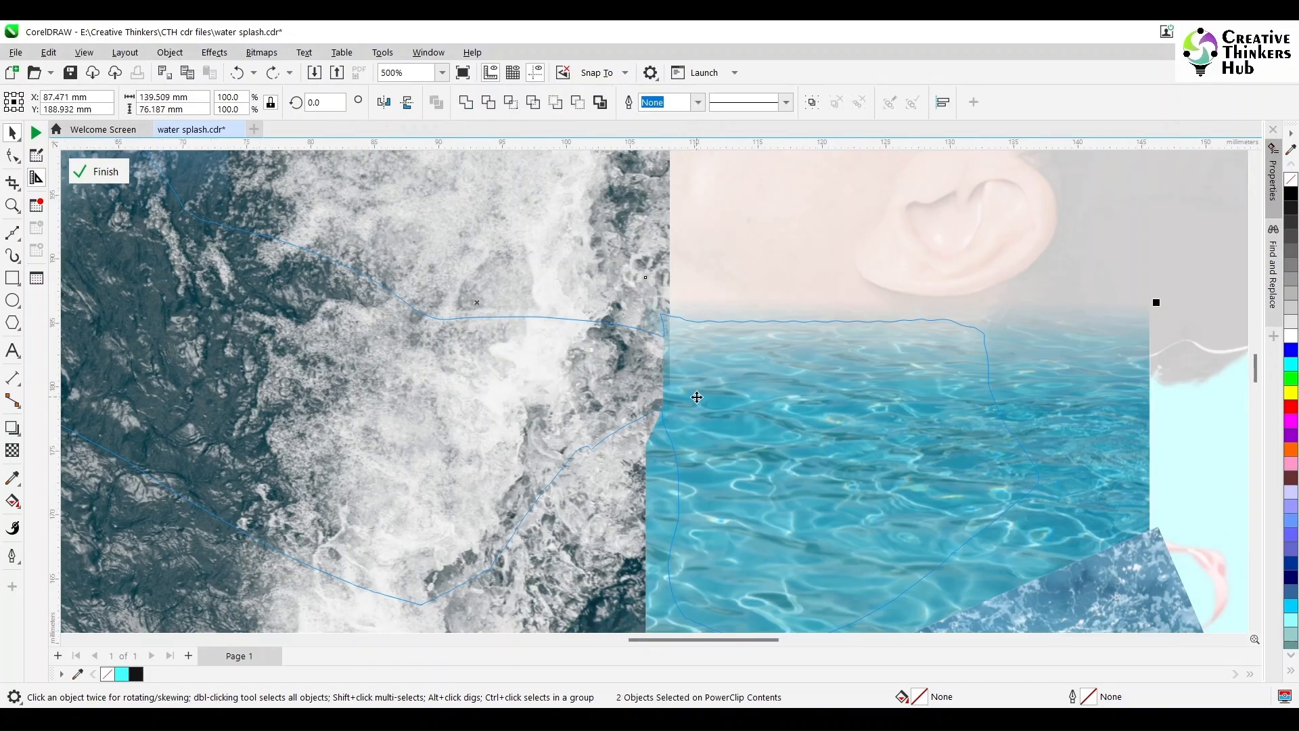
Draw a closed straight-sided shape over the photo overlap, following the front edge of the neck
scroll(697, 397, up, 1)
click(673, 254)
click(641, 270)
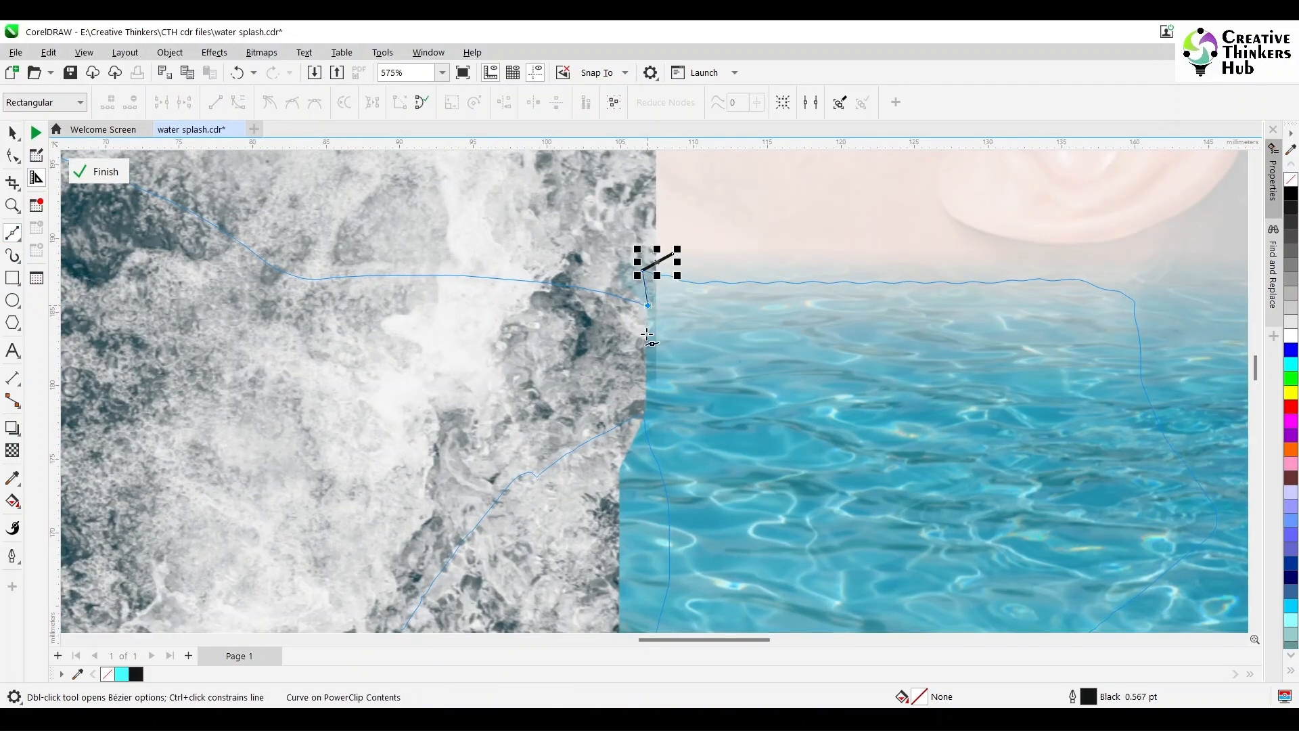
click(648, 305)
click(642, 414)
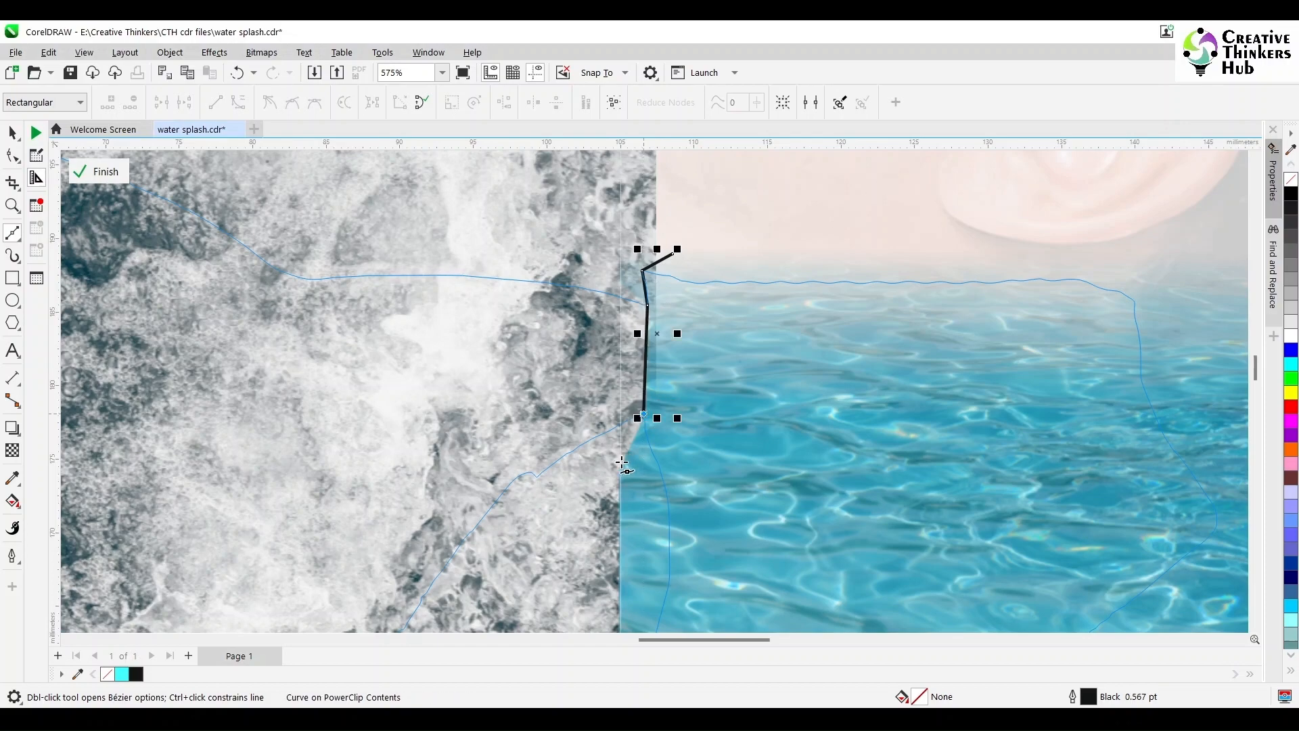
click(673, 255)
Switch to wireframe view and curve the trimming shape's long edge to follow the neck outline
scroll(671, 352, up, 6)
key(F10)
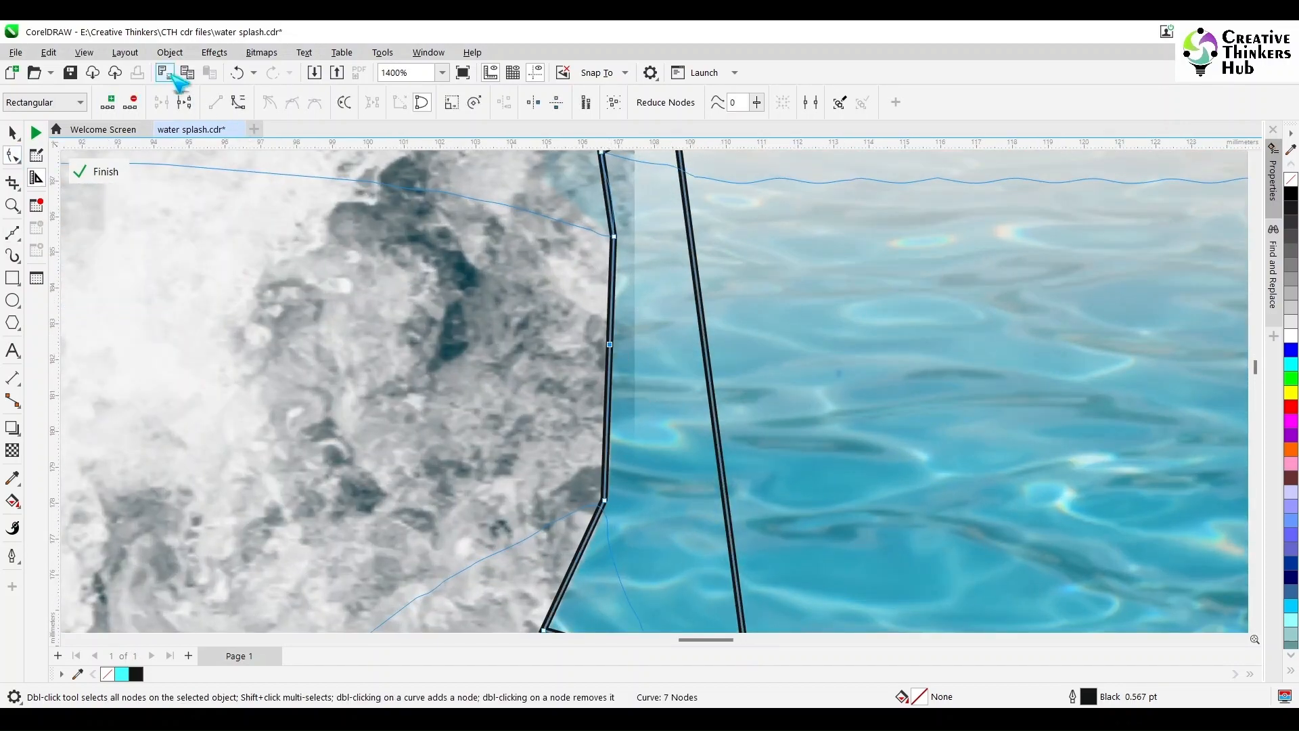
click(83, 53)
click(115, 70)
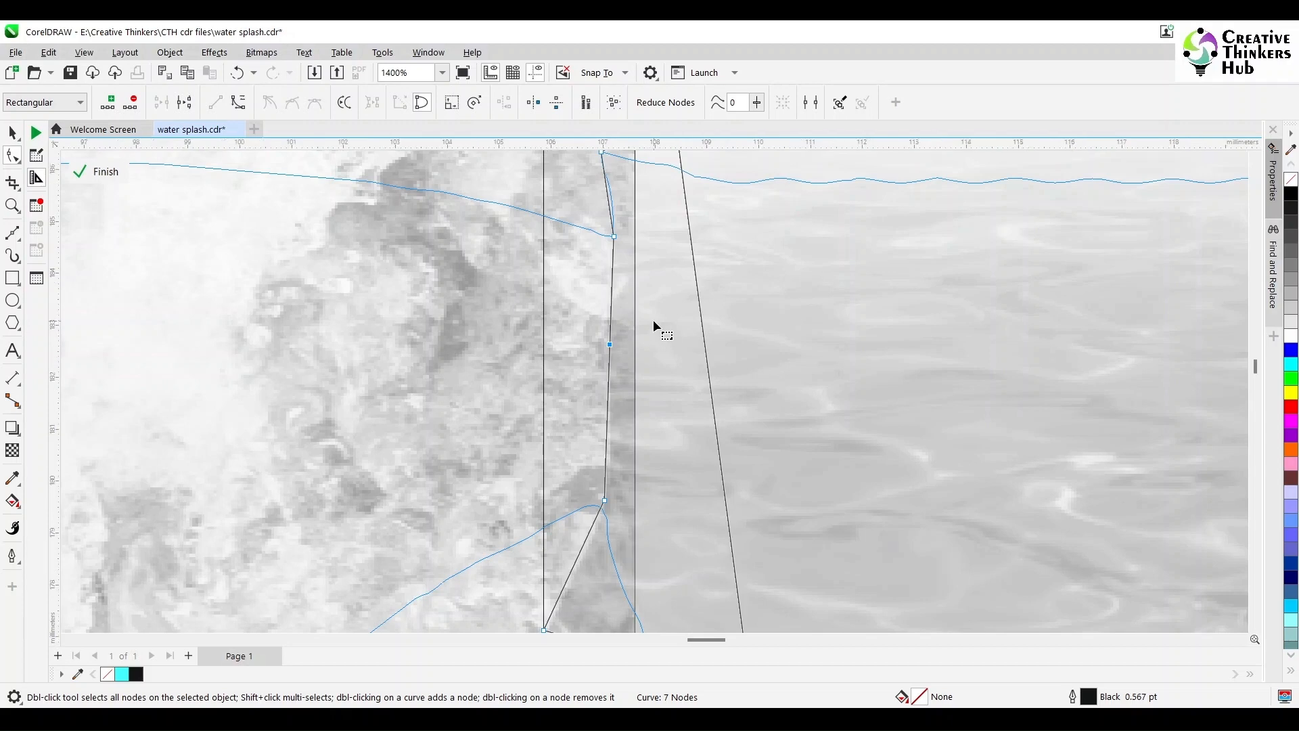
scroll(653, 322, up, 2)
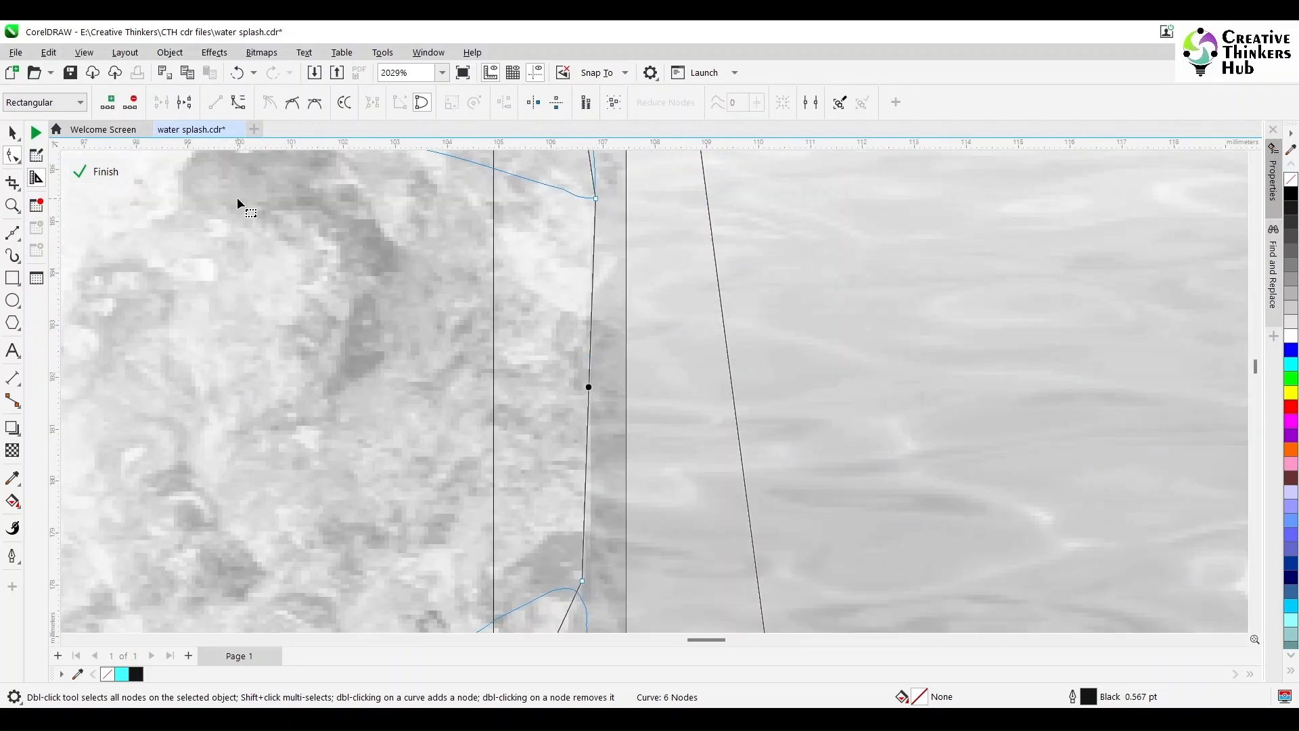
click(595, 199)
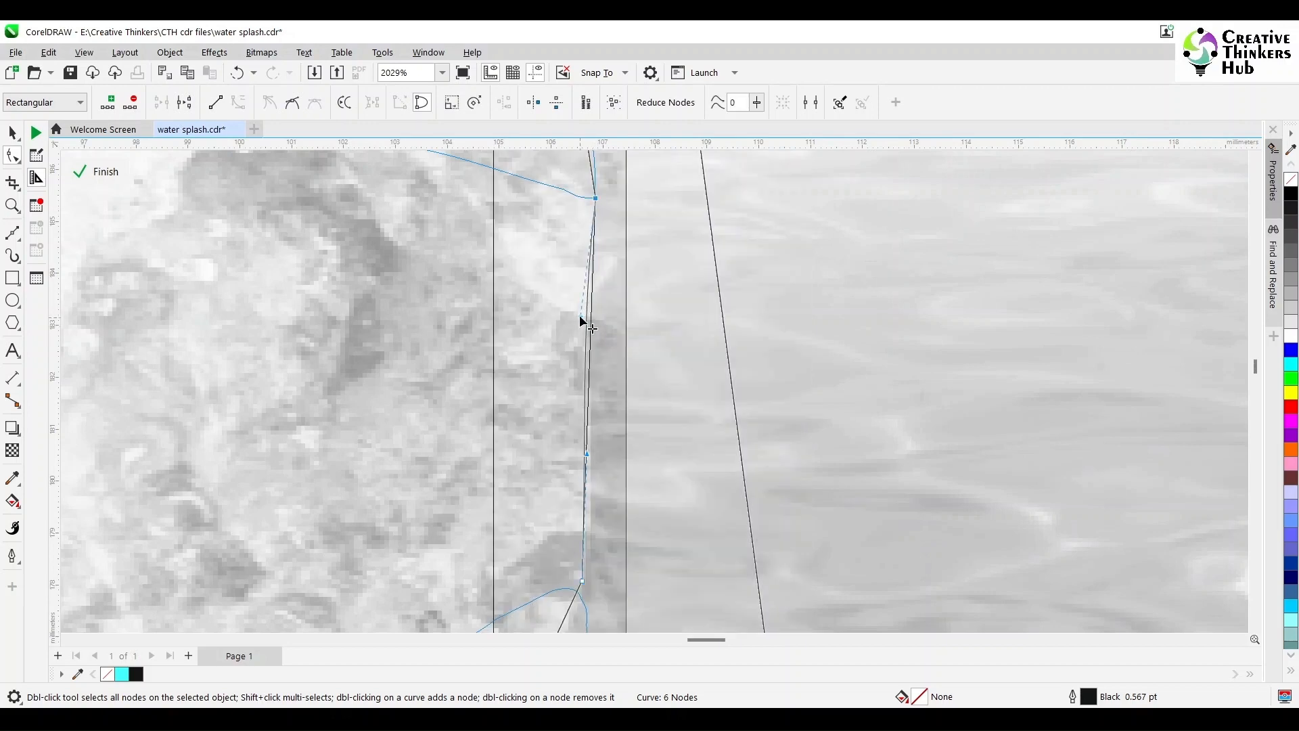
drag(587, 454, 601, 464)
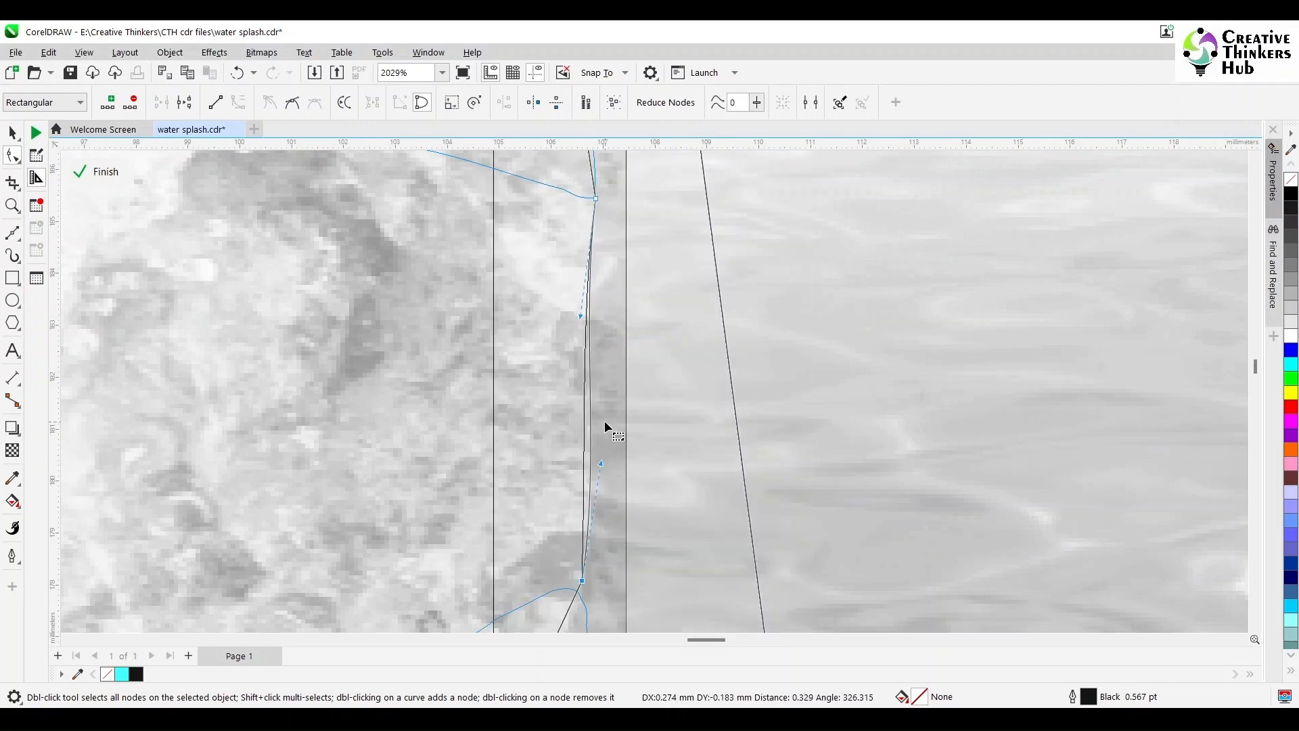
Trim the dark sea photo with the drawn shape along the neck edge and delete the shape
click(15, 133)
scroll(573, 328, down, 3)
shift+click(512, 215)
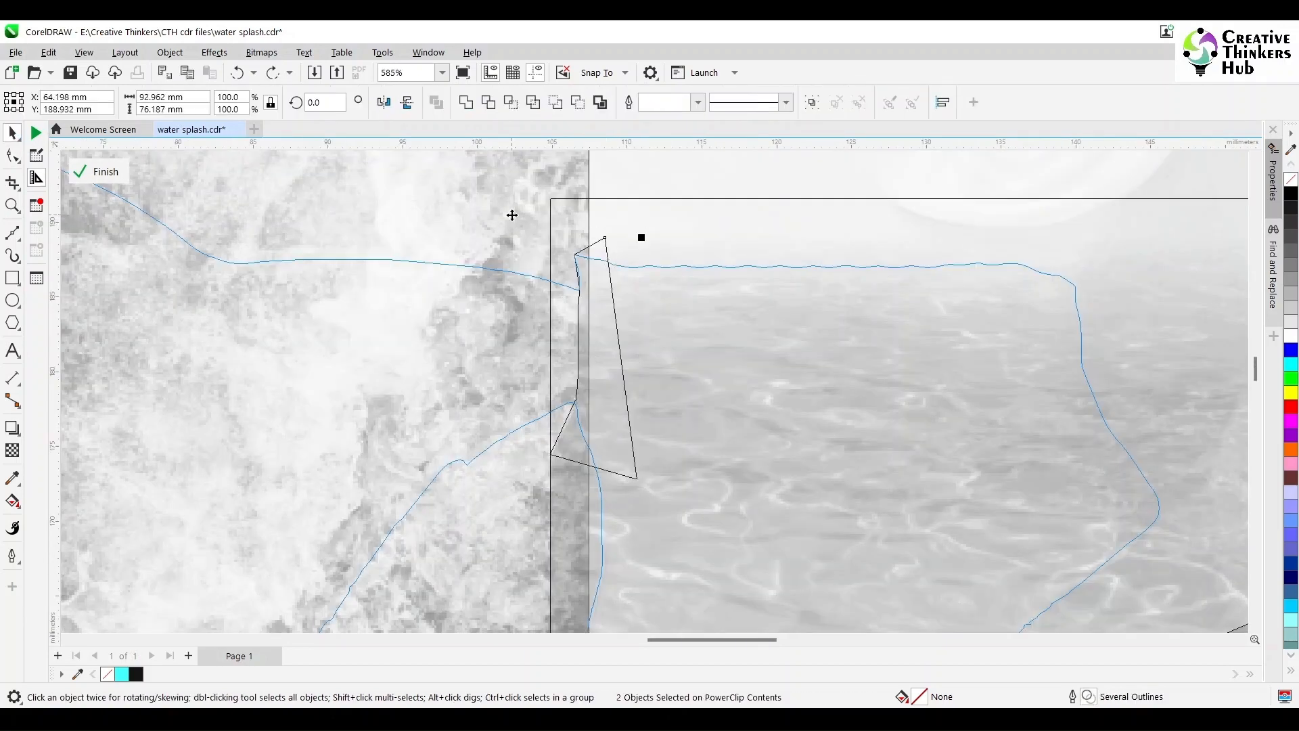
click(605, 241)
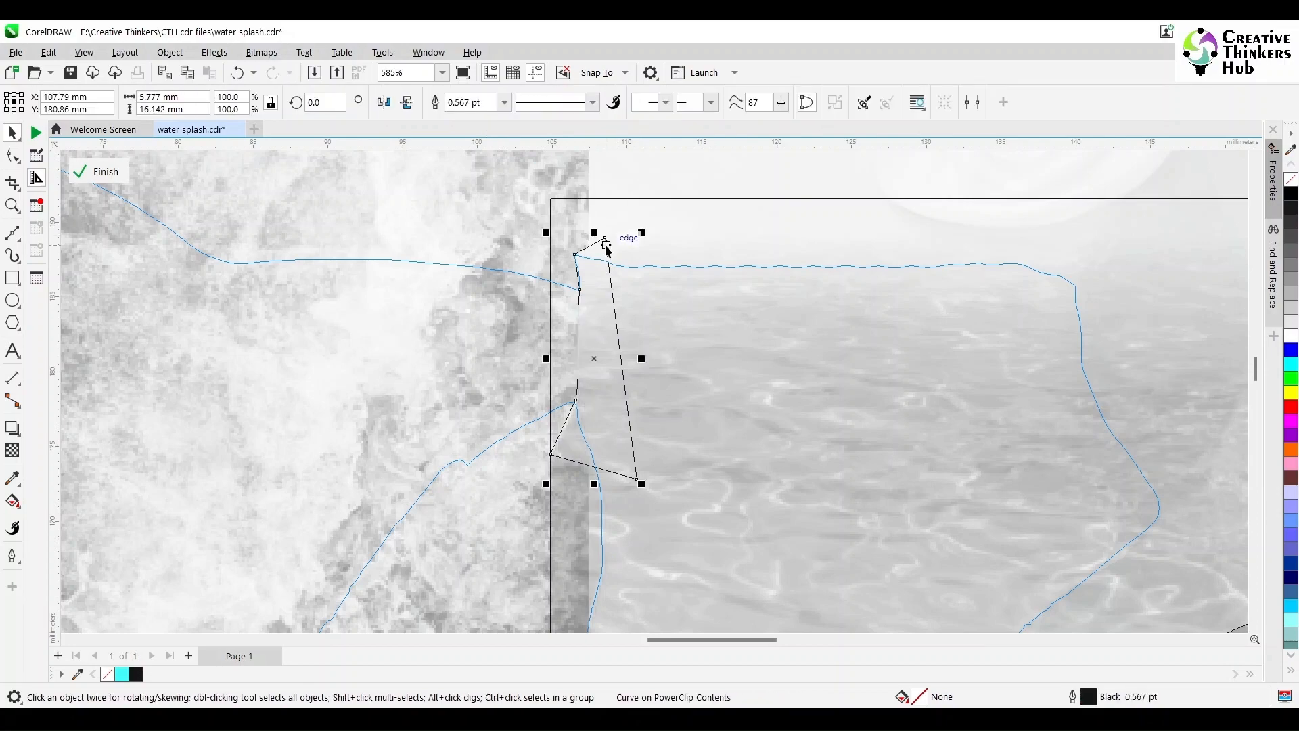
key(Delete)
Finish editing the contents and return from wireframe to the enhanced full-colour view
click(94, 171)
click(84, 52)
click(129, 103)
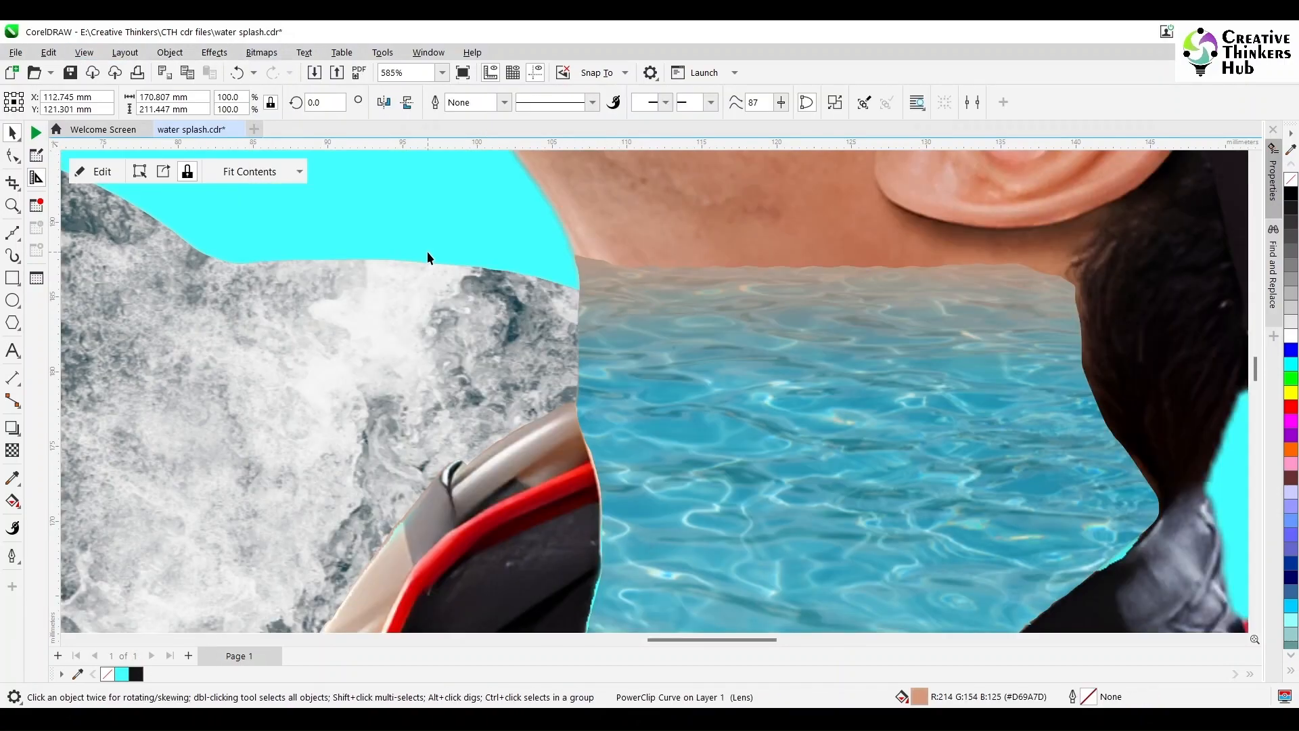
Move the water shape's nodes inward along the vest's front edge to close the gaps beside the neck
scroll(598, 474, up, 2)
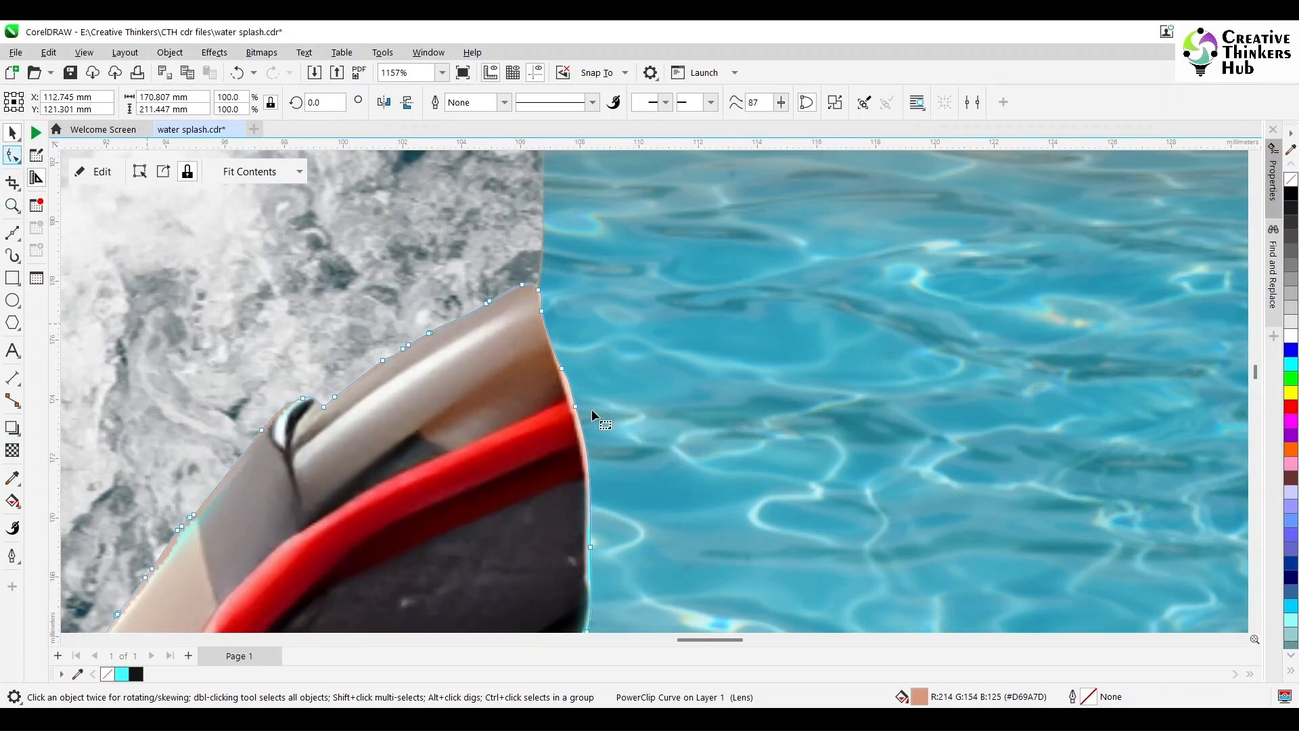
drag(552, 359, 579, 415)
drag(575, 406, 573, 409)
click(590, 547)
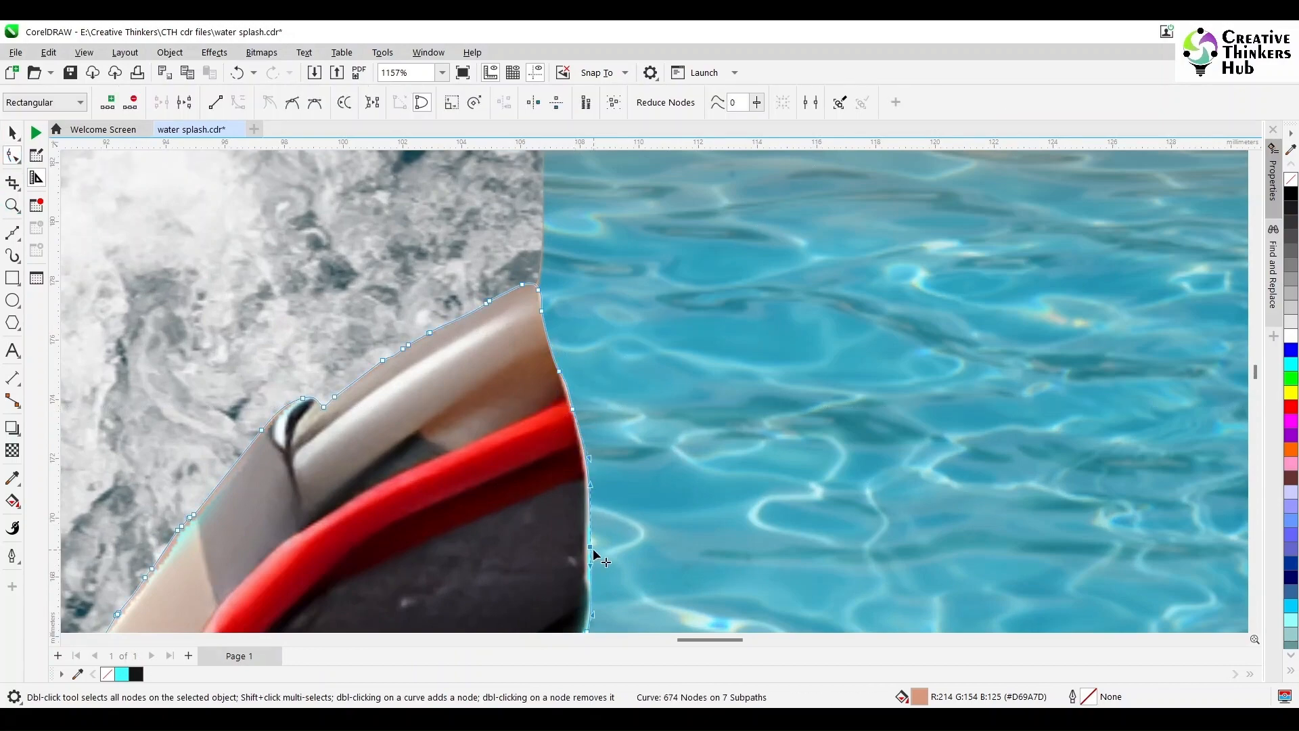
drag(592, 548, 588, 548)
mouse_move(1255, 367)
mouse_down()
mouse_move(1257, 390)
mouse_move(1257, 377)
mouse_up()
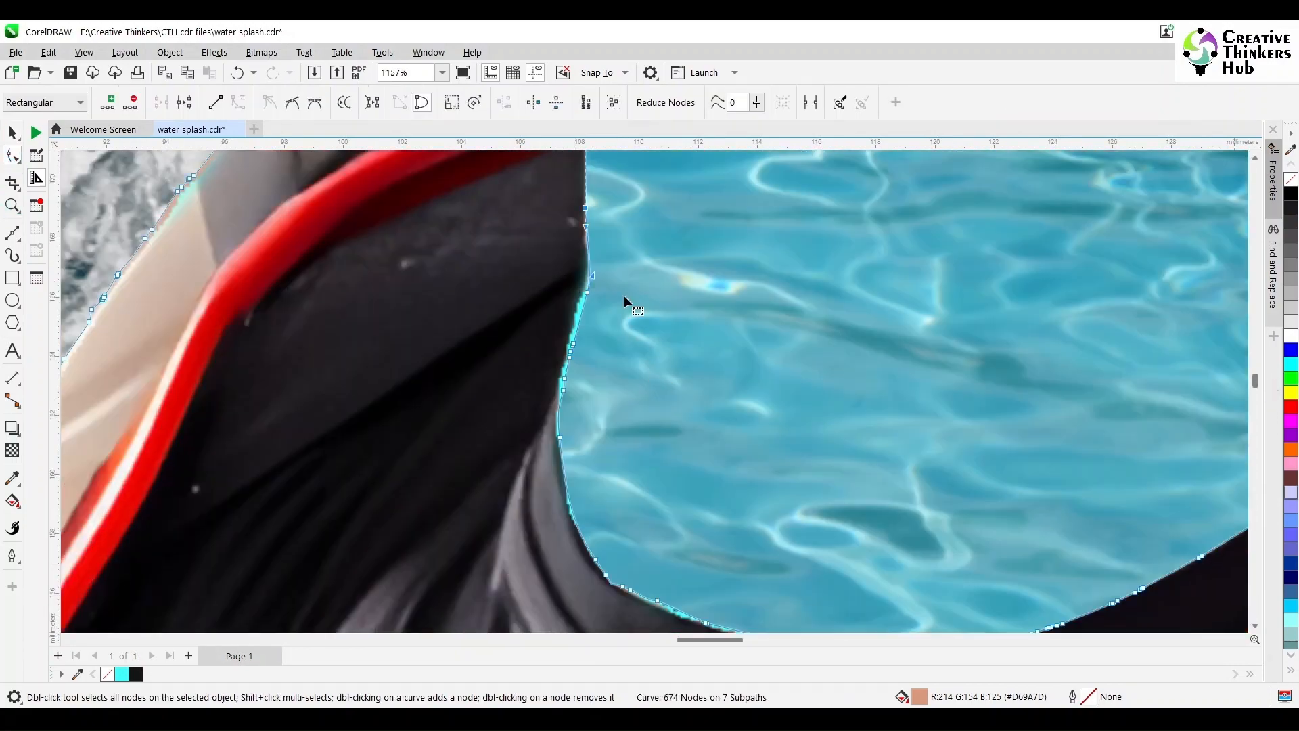
drag(609, 284, 543, 405)
drag(572, 343, 567, 343)
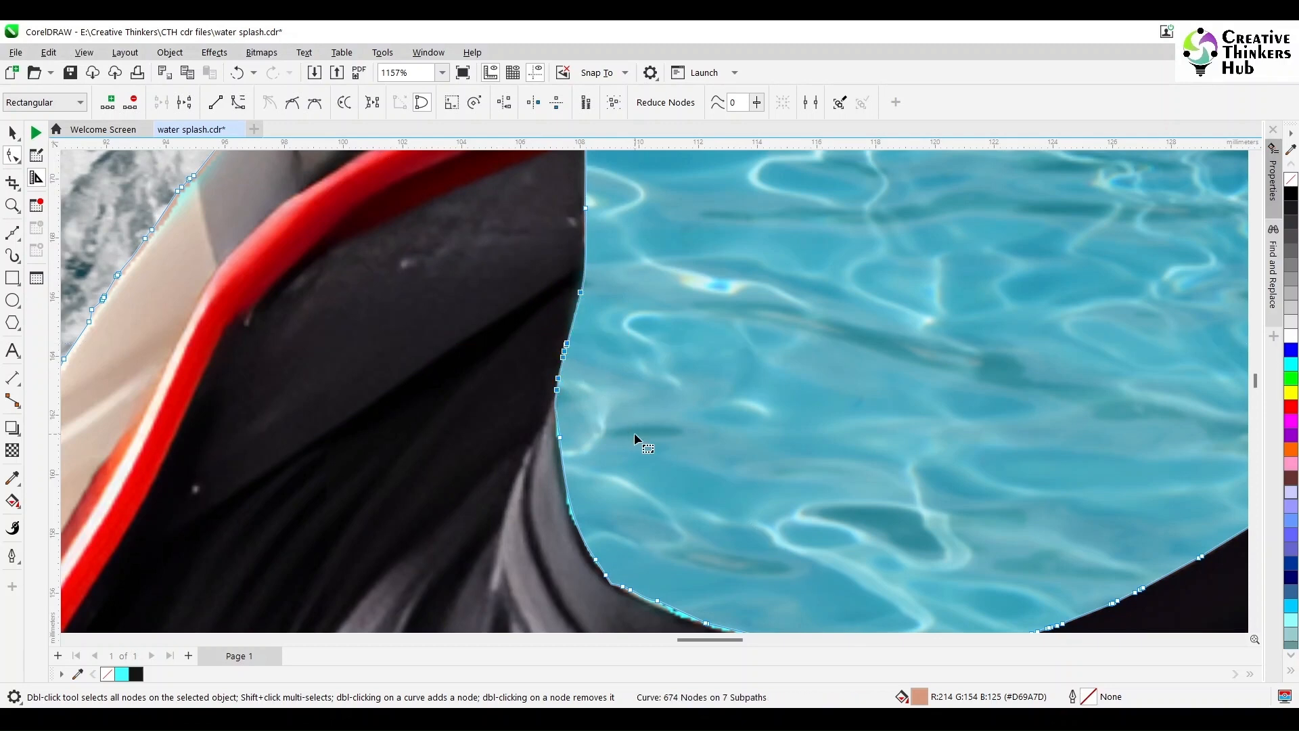
Delete the surplus nodes along the lower collar and reshape the remaining curve to follow the vest's neckline
scroll(1255, 636, down, 3)
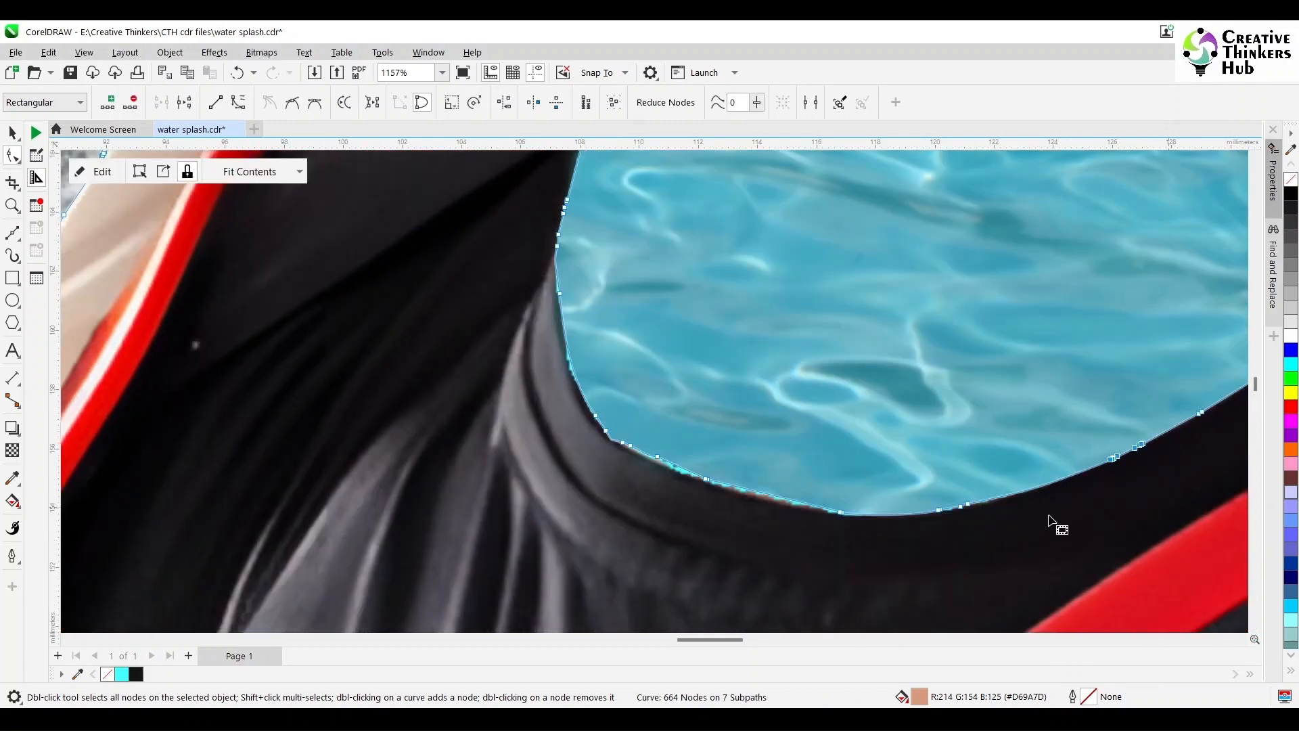
key(Delete)
drag(830, 423, 611, 531)
key(Delete)
drag(855, 495, 838, 524)
key(Delete)
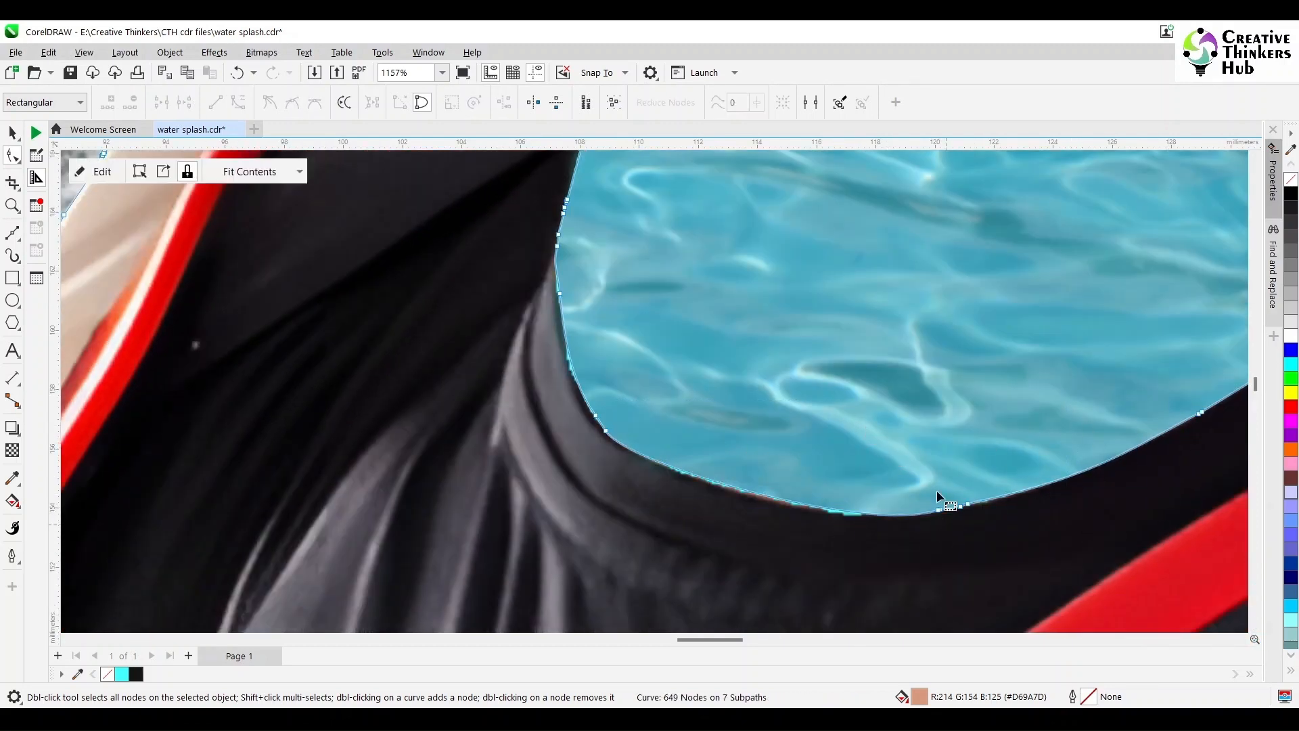
key(Delete)
click(968, 505)
click(883, 530)
click(968, 505)
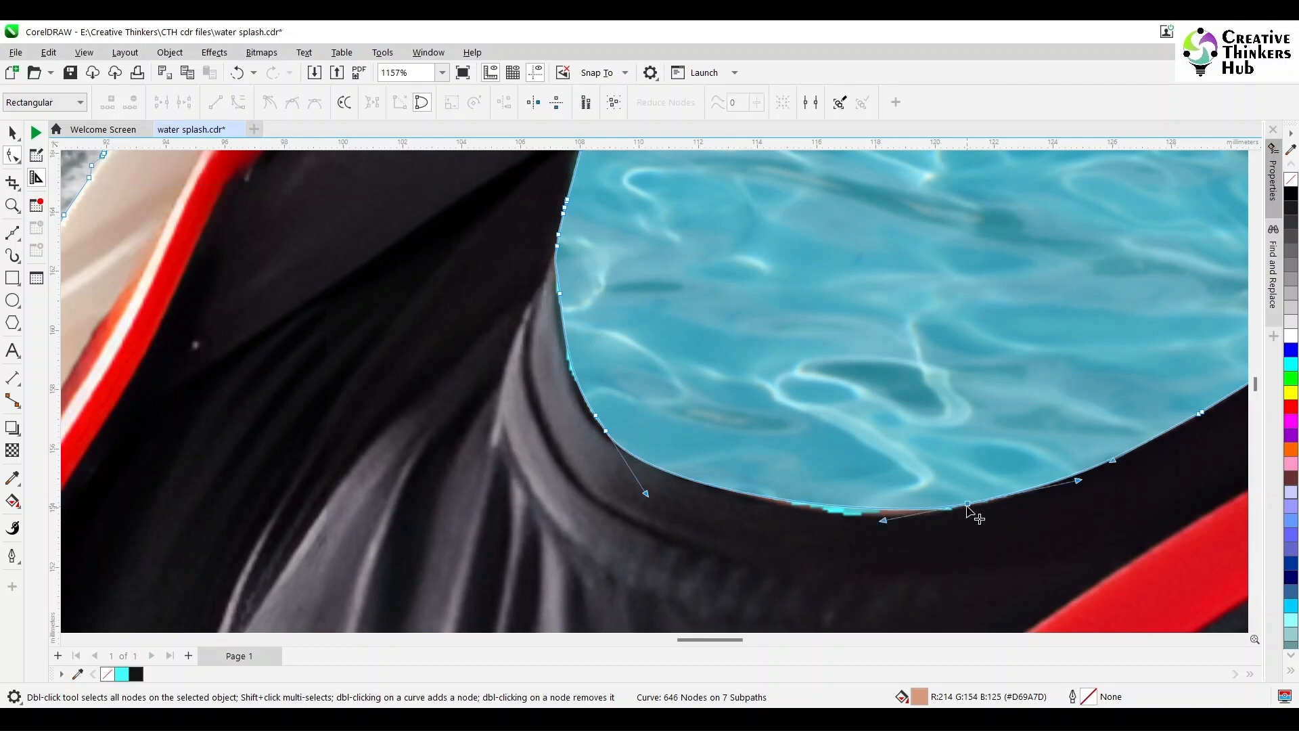
drag(882, 524, 902, 544)
Delete the surplus nodes along the rear collar edge and make the remaining node smooth
drag(728, 641, 763, 642)
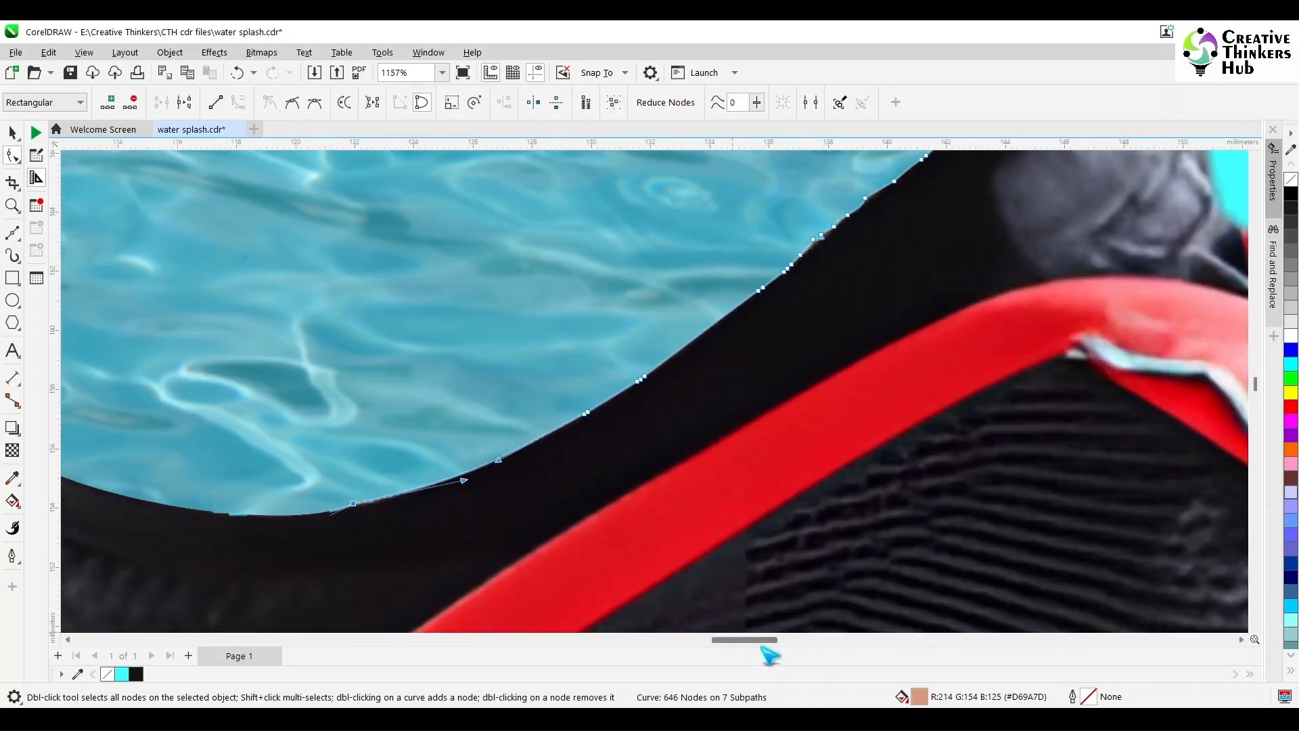
drag(697, 209, 822, 302)
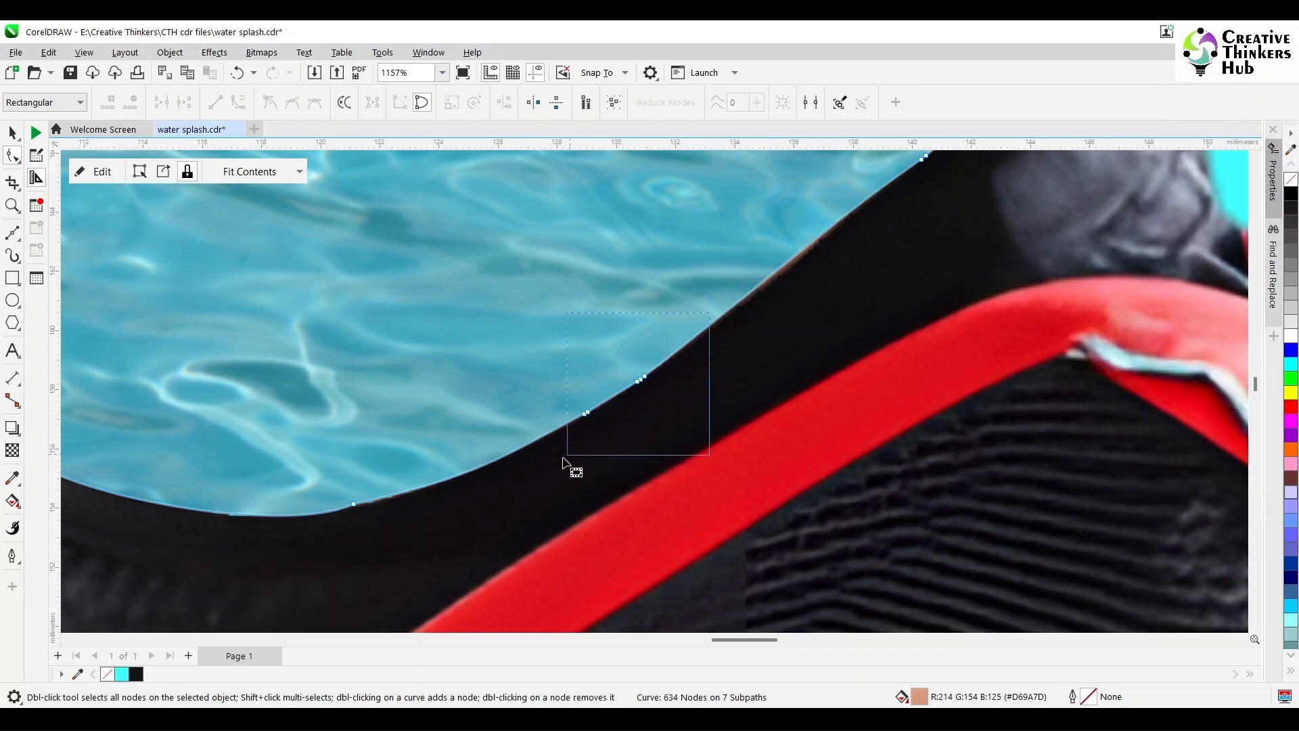
drag(563, 459, 563, 462)
key(Delete)
key(s)
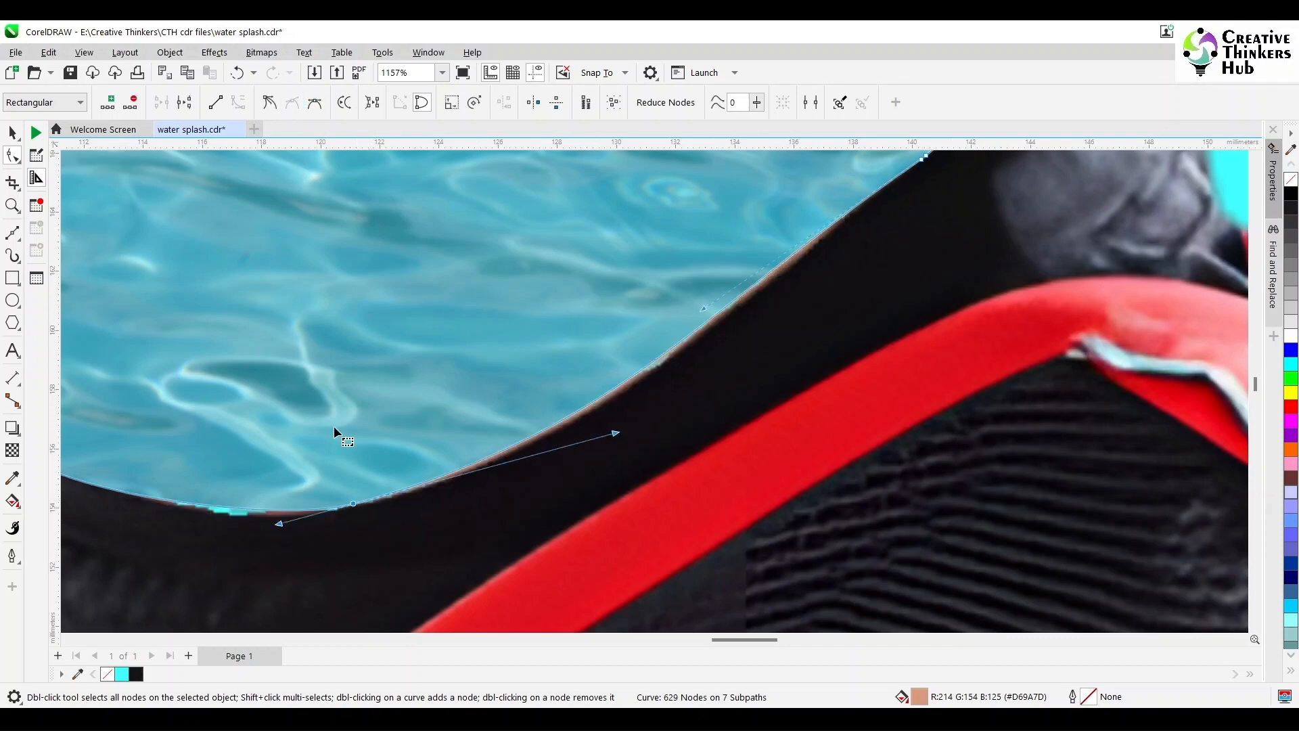
Adjust the collar curve's nodes and handles so the water meets the black neckline without gaps
drag(284, 536, 263, 534)
drag(703, 309, 561, 414)
drag(353, 503, 314, 510)
drag(221, 538, 217, 533)
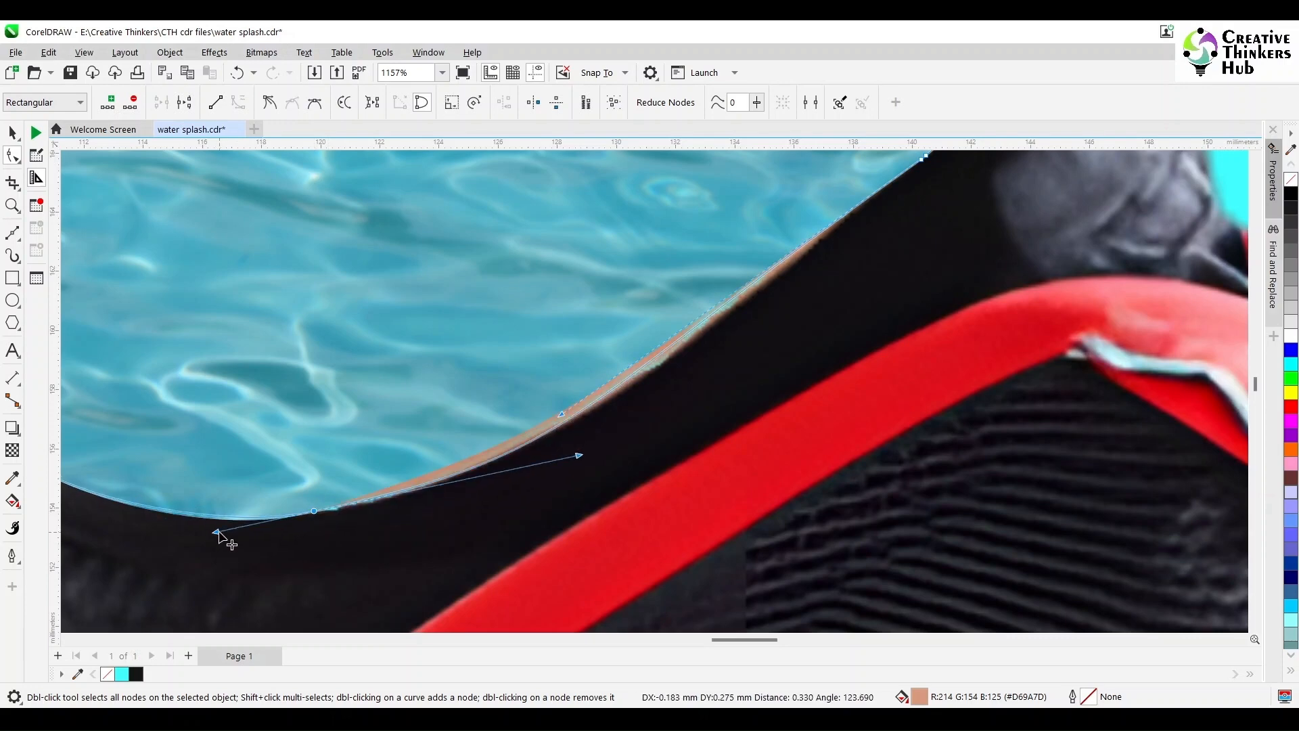
drag(561, 414, 614, 395)
Remove a surplus node near the back of the collar and reshape the outline to cover the cyan gap
click(1255, 158)
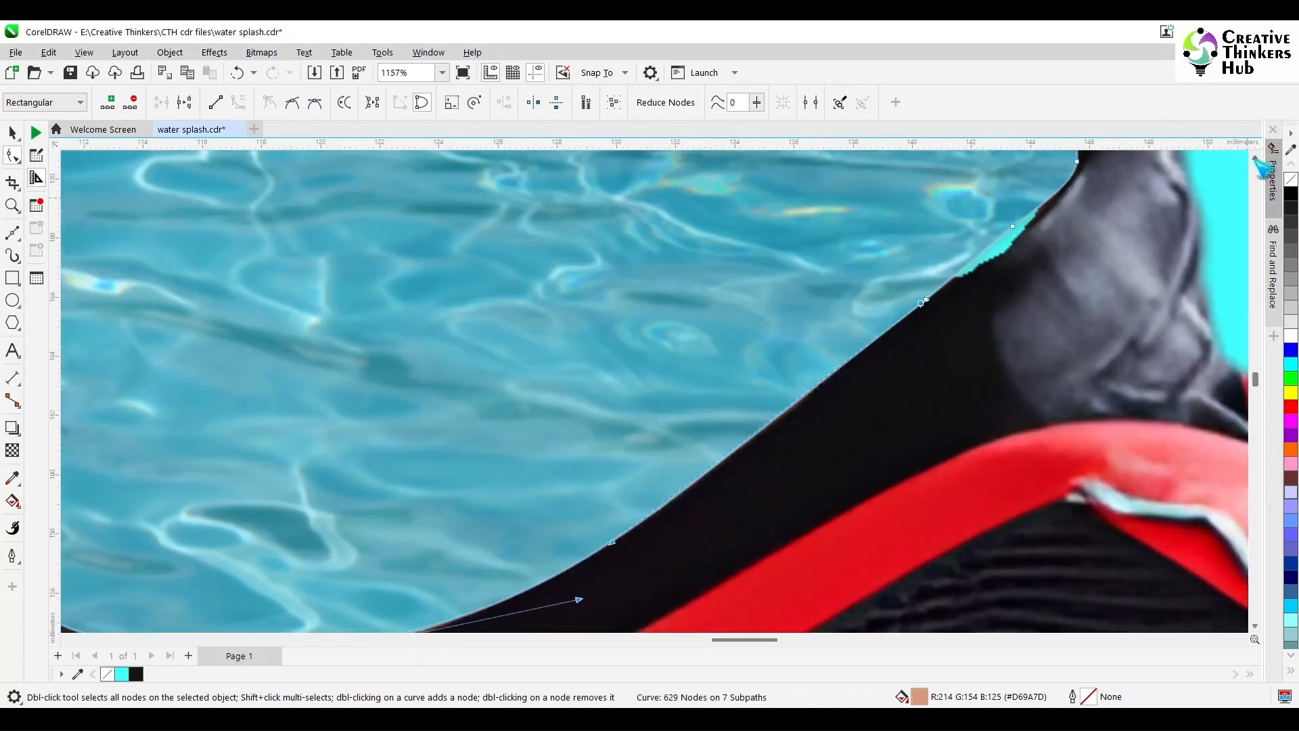
click(1254, 158)
drag(923, 398, 930, 464)
key(Delete)
drag(1012, 370, 1007, 393)
mouse_move(907, 434)
mouse_down()
mouse_move(921, 456)
mouse_move(927, 444)
mouse_up()
Smooth the wavy top edge of the neck's water shape by removing its intermediate nodes
click(1256, 157)
click(1256, 157)
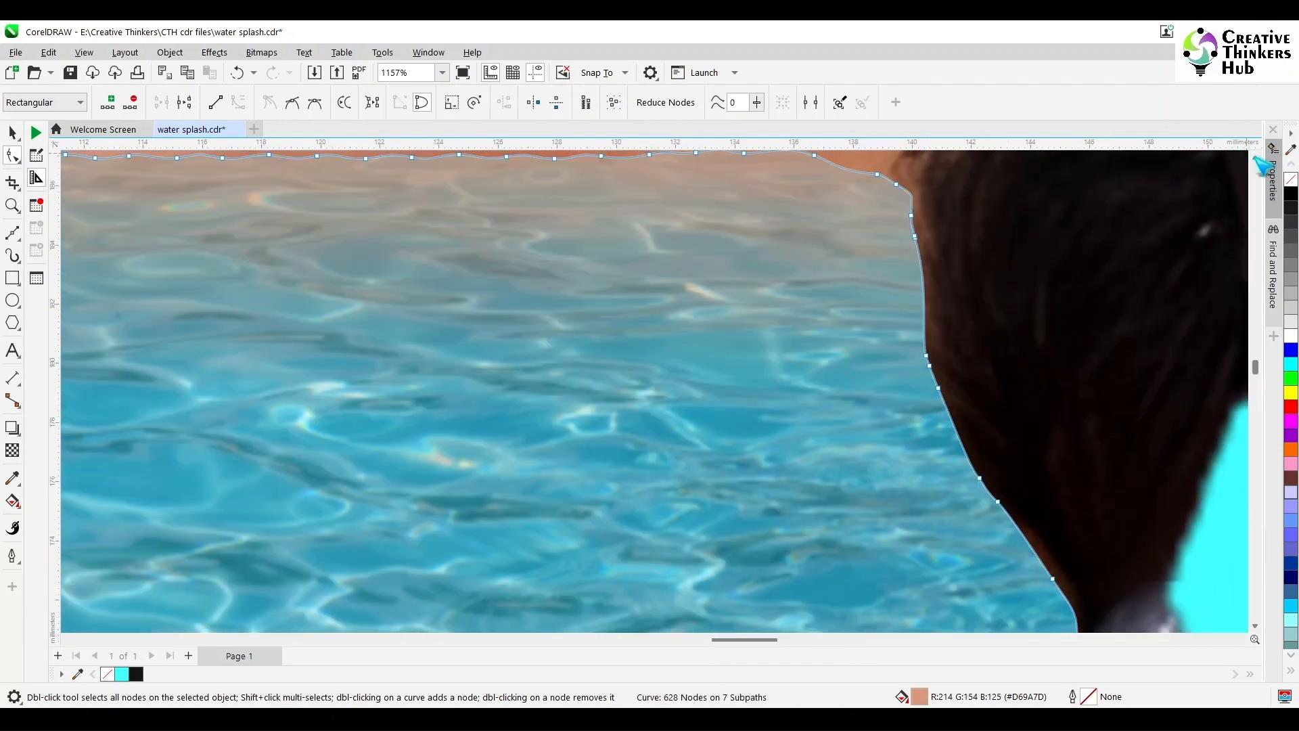
click(1256, 157)
key(F4)
click(748, 355)
click(748, 357)
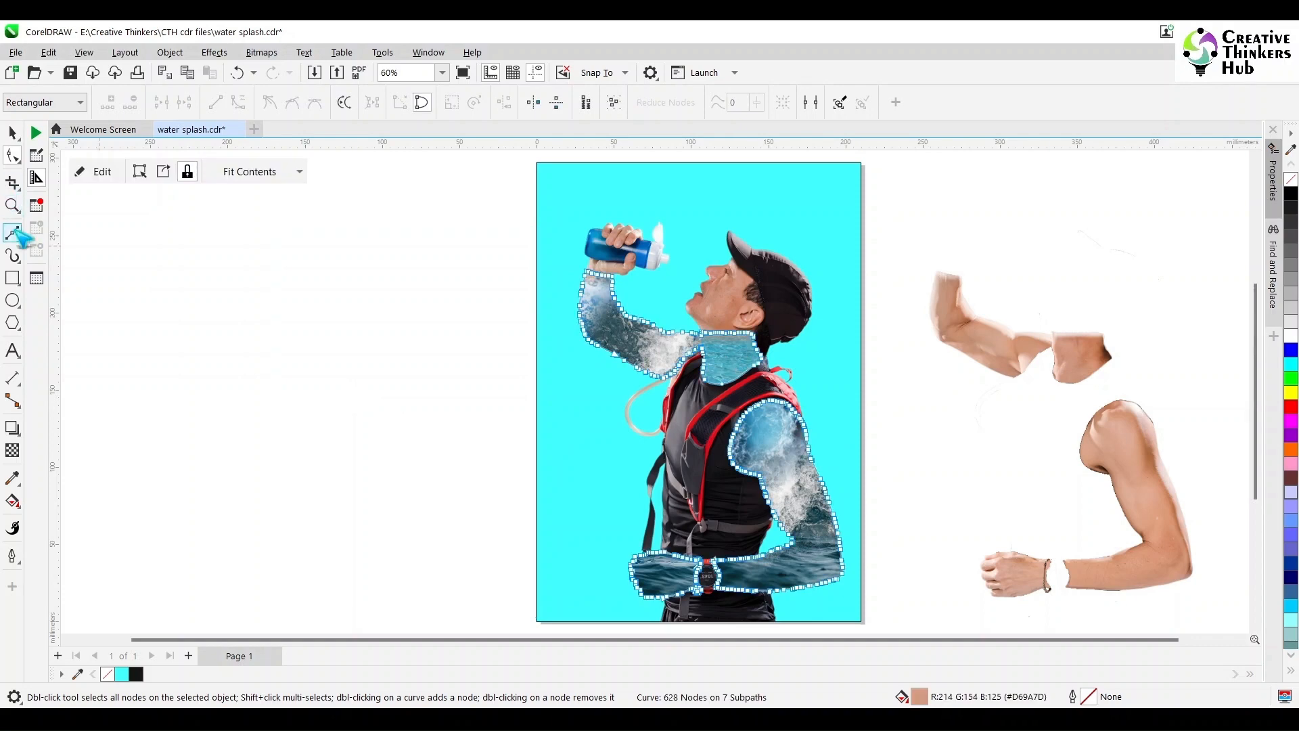
scroll(751, 362, up, 5)
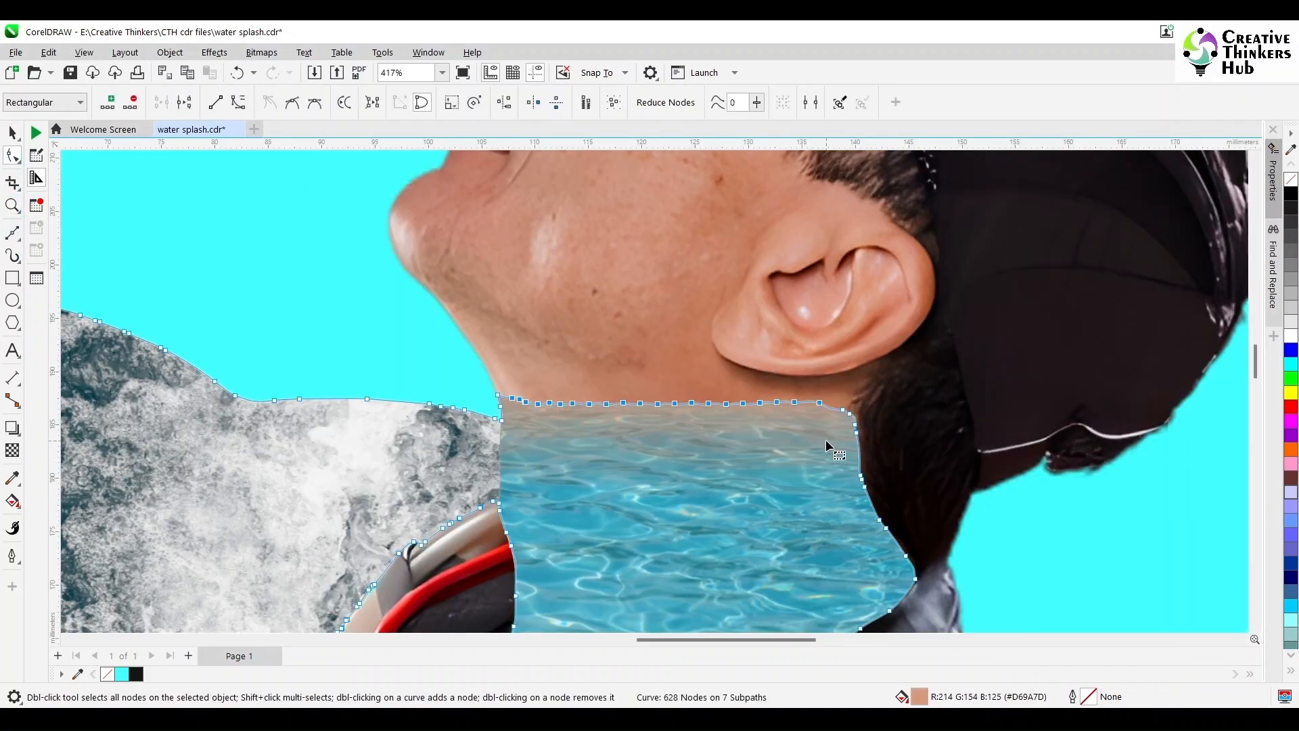
Apply a linear transparency inside the PowerClip so the neck's water image fades upward into the skin
click(95, 171)
click(12, 450)
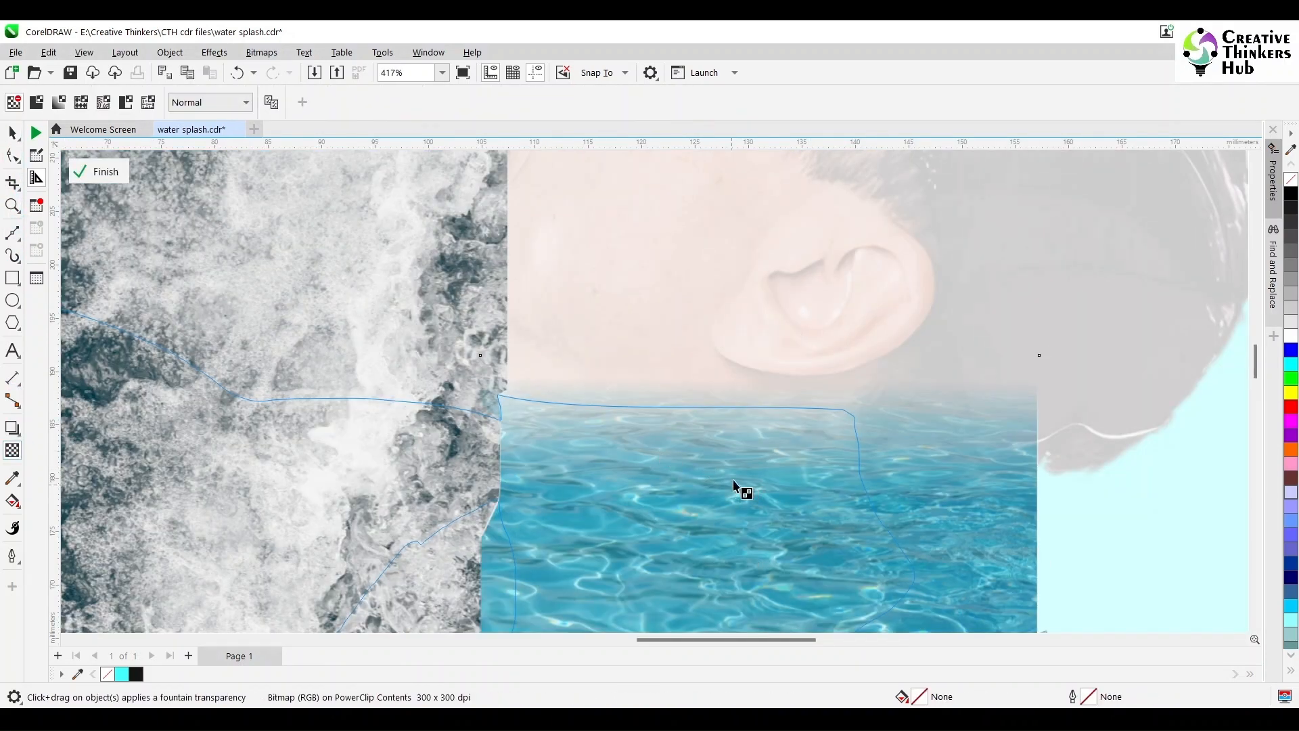
drag(739, 487, 733, 379)
ctrl+click(1123, 469)
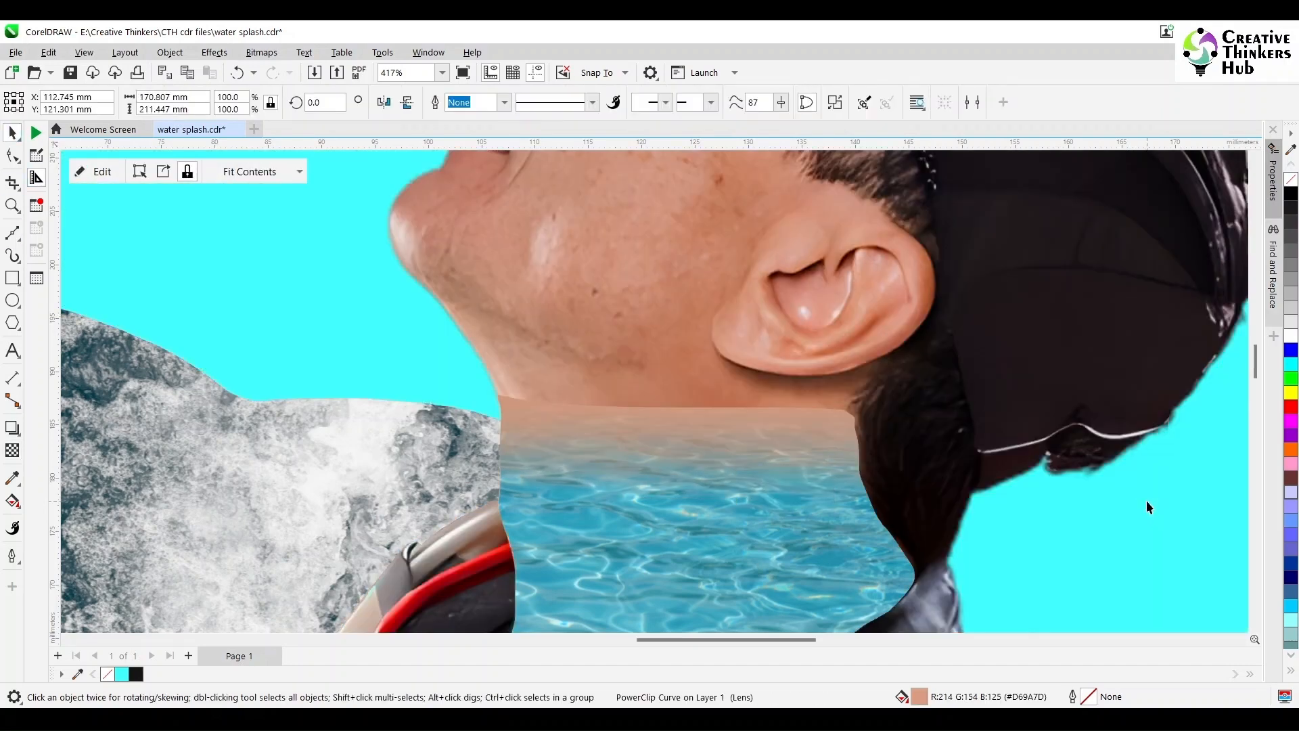
Shorten the neck water's fade by lowering its fully transparent end to the shape's upper edge, at 90.4°
click(12, 450)
ctrl+click(728, 460)
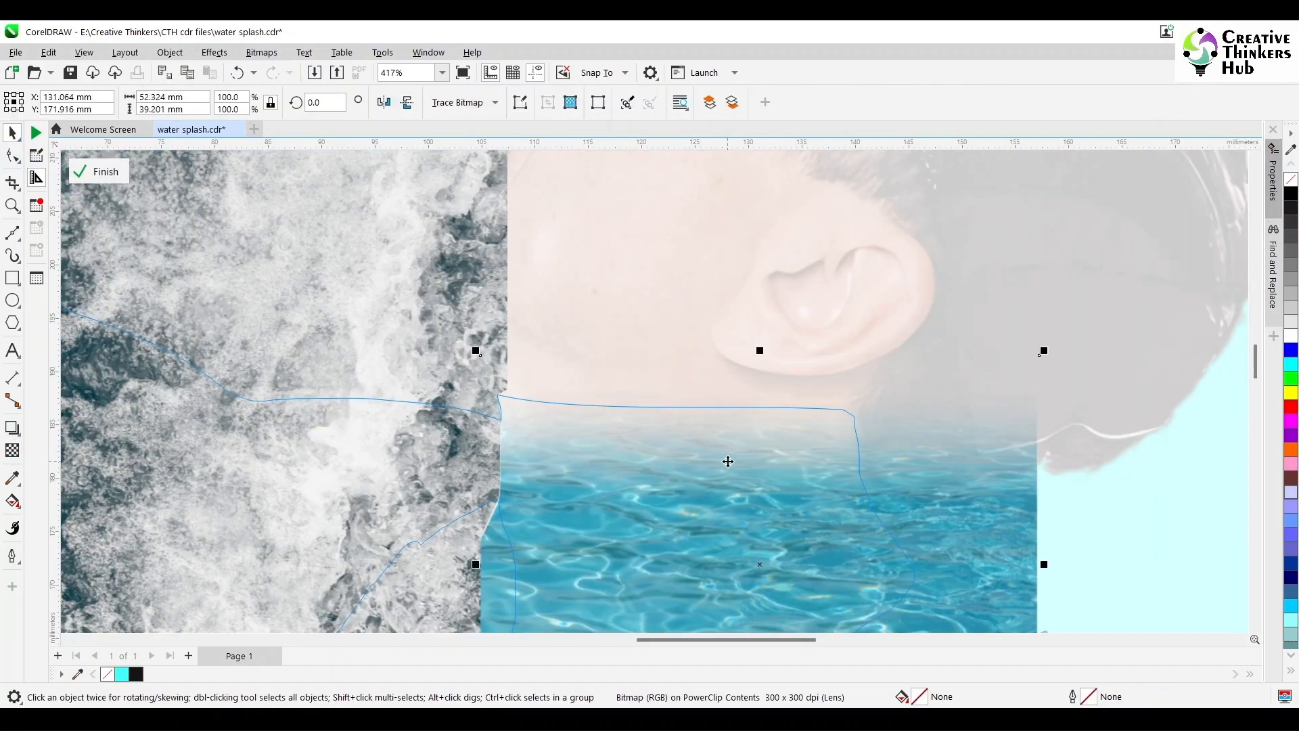
click(13, 451)
drag(731, 415, 732, 415)
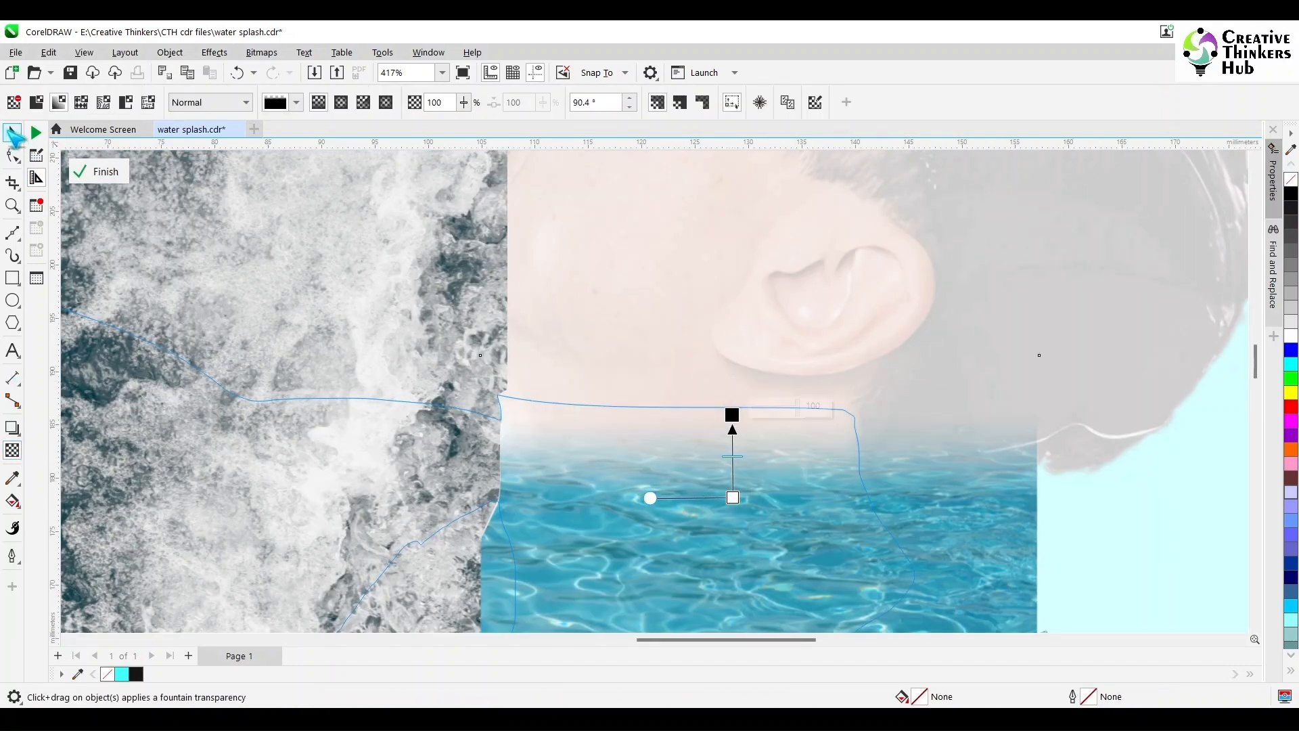
click(13, 133)
ctrl+click(1117, 476)
scroll(759, 474, down, 3)
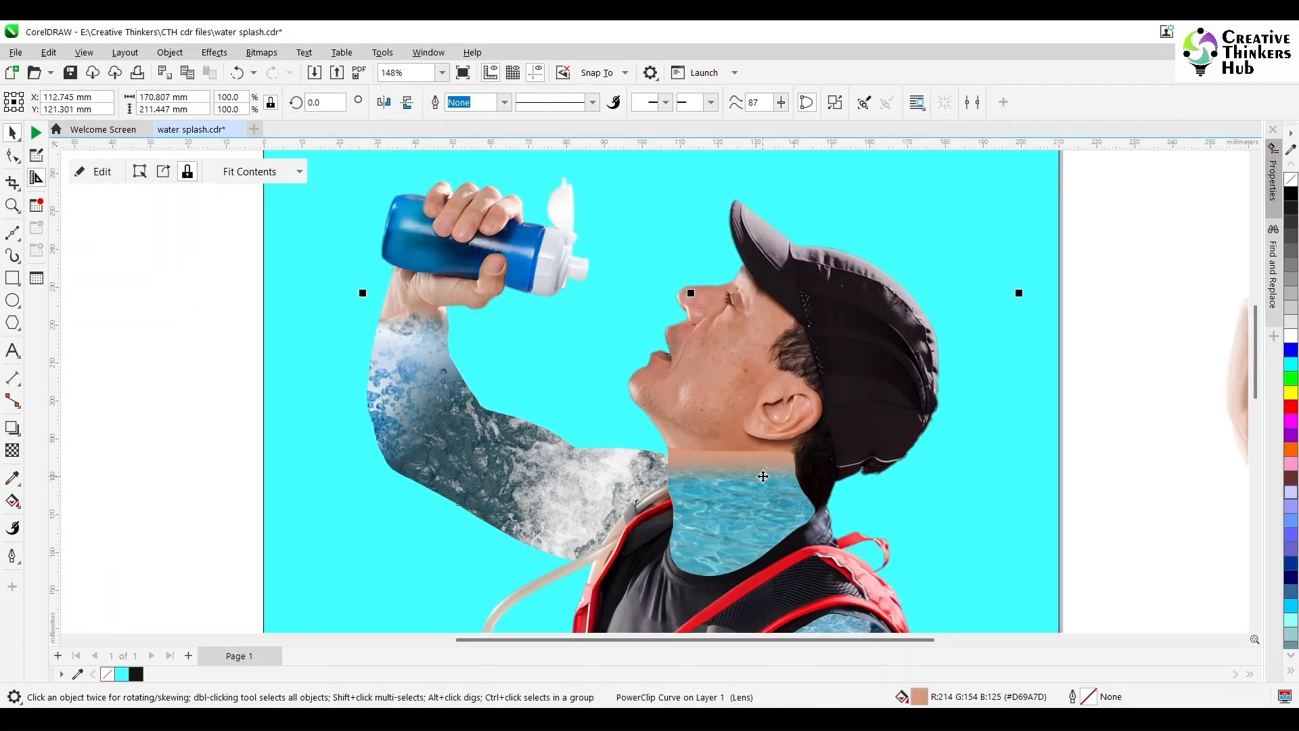
click(1089, 426)
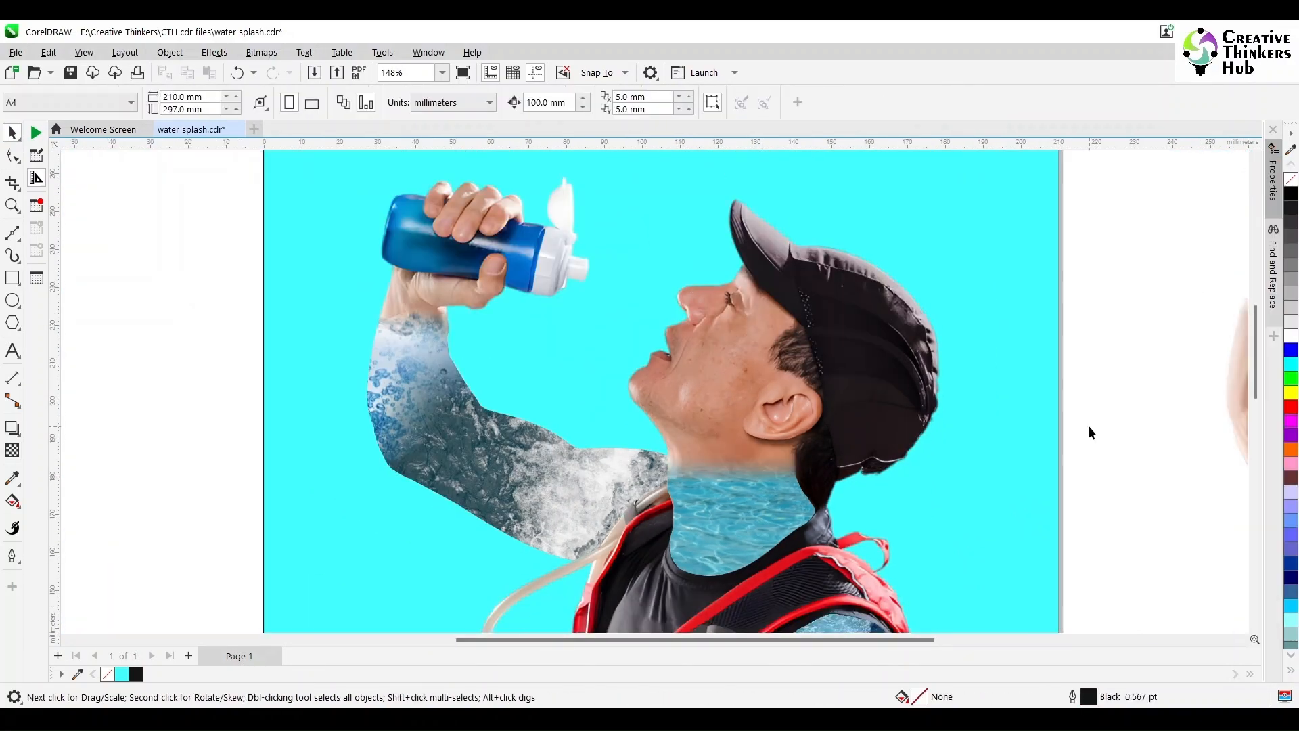
Nudge the man's grayscale overlay about 0.25 mm left to line it up with the water-filled arm
scroll(1089, 433, down, 2)
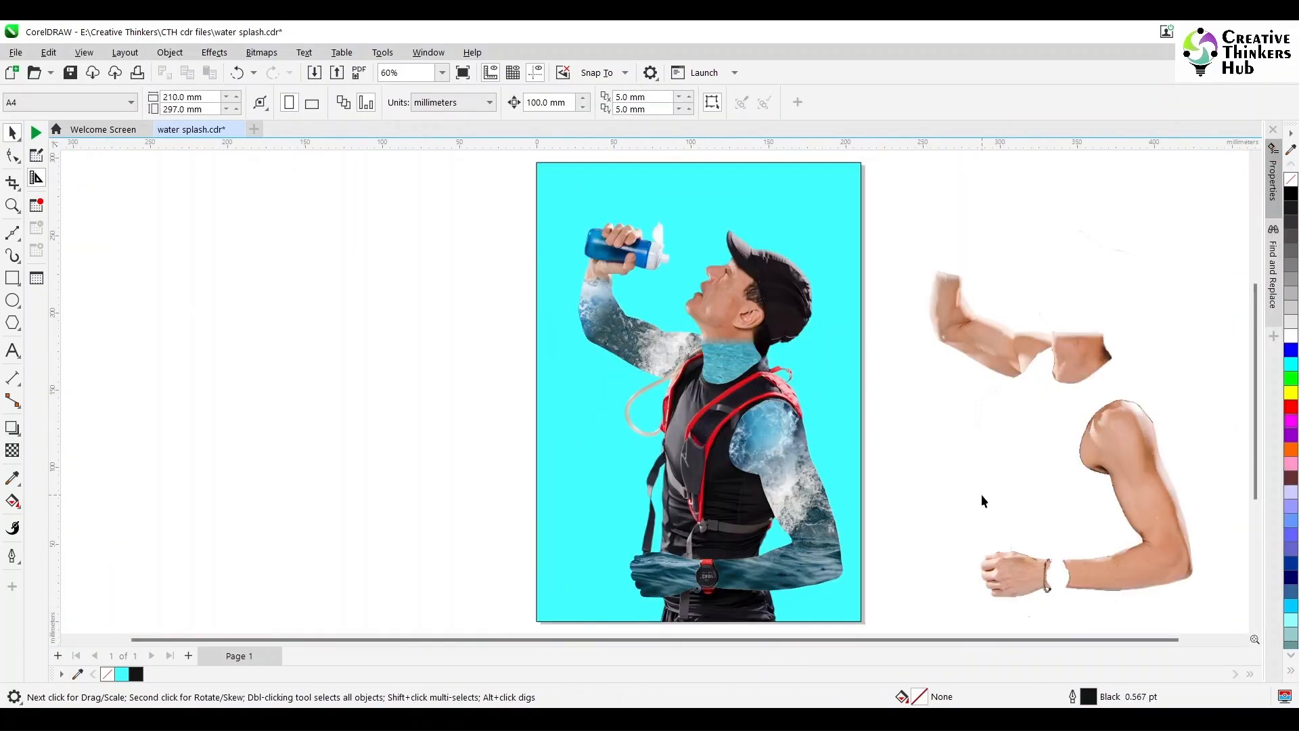
click(417, 422)
key(Right)
key(Right)
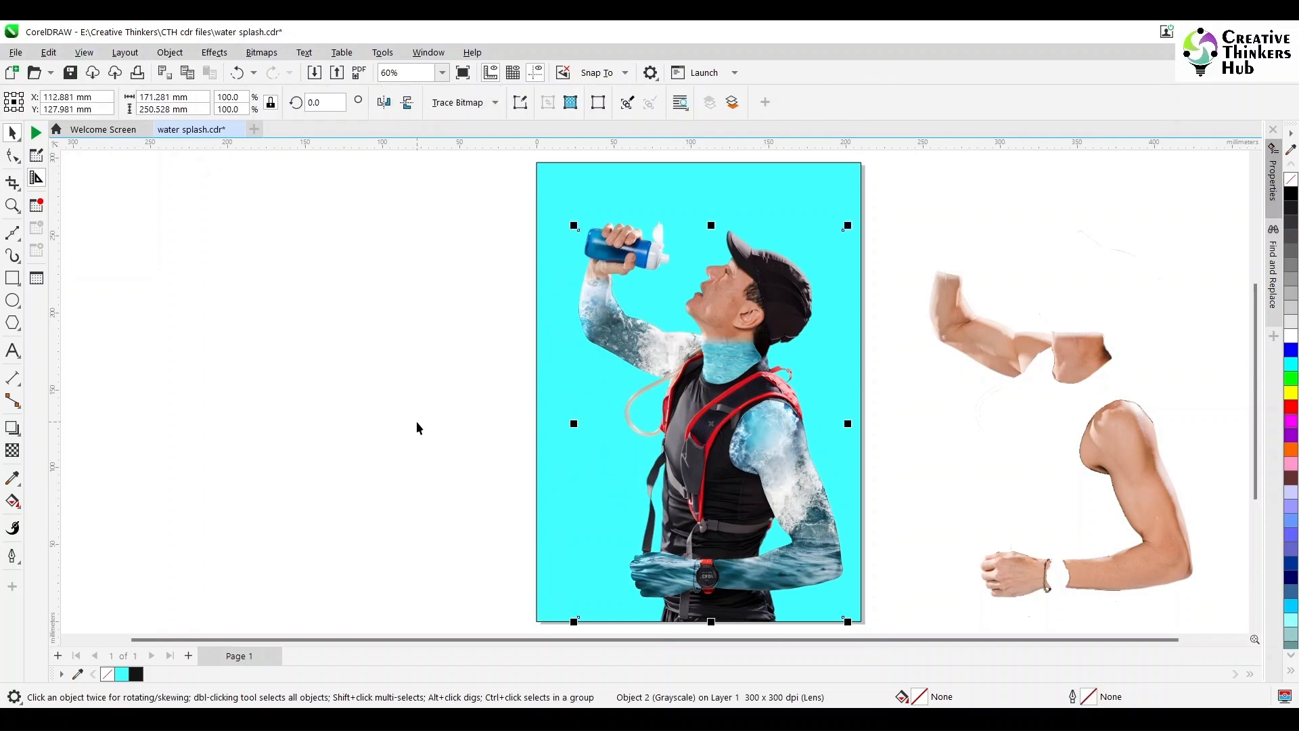
scroll(630, 279, up, 5)
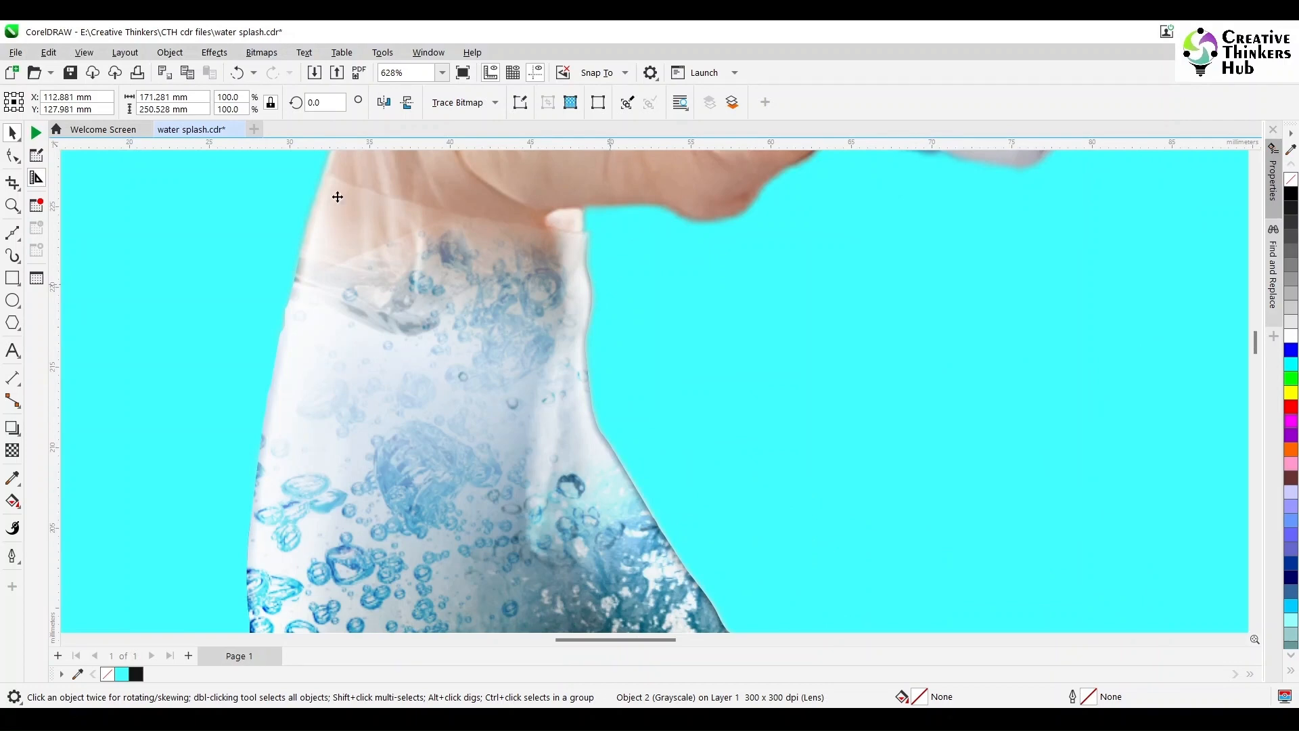
drag(337, 197, 335, 201)
scroll(443, 267, down, 6)
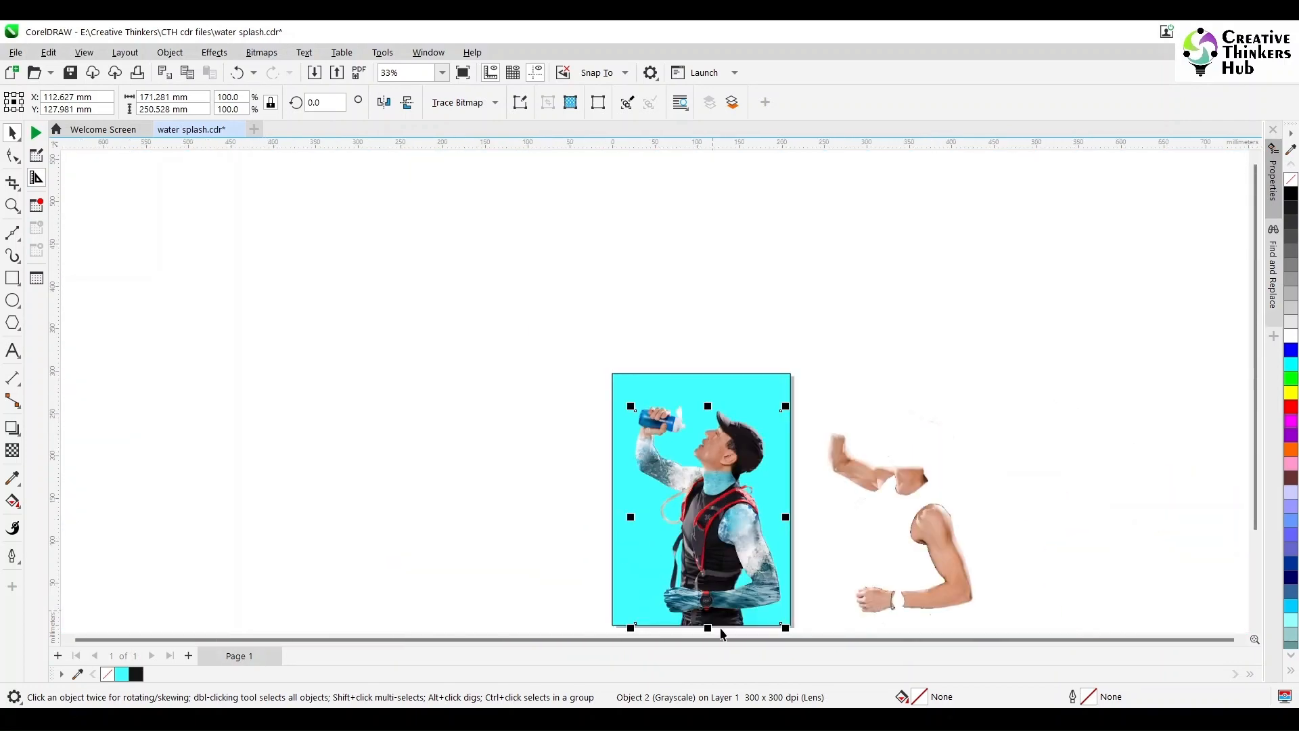
Move the spare arm cutout and the man's grayscale overlay 200 mm right, clear of the page
click(952, 575)
key(Right)
key(Right)
click(742, 543)
key(Right)
key(Right)
Compare the raised arm with and without its RGB overlay, and move that overlay 200 mm left, off the page
click(343, 488)
click(463, 516)
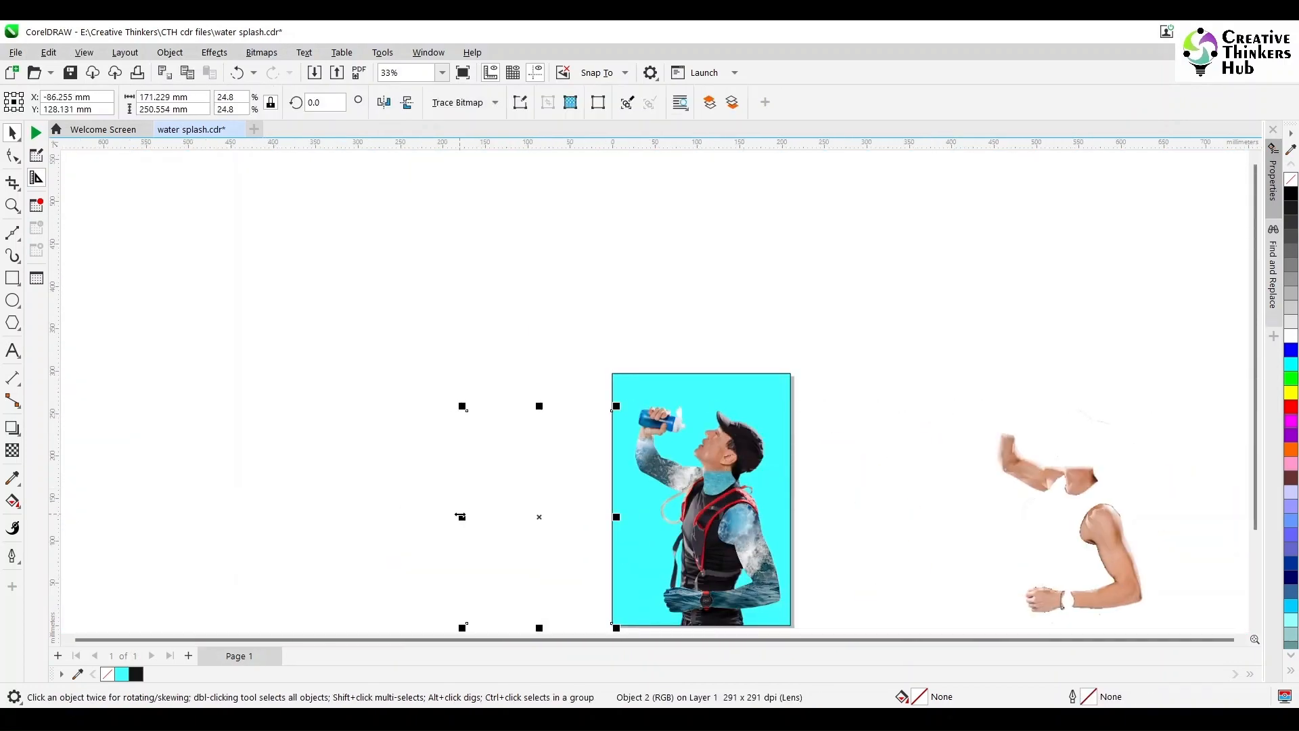
drag(461, 516, 631, 516)
scroll(647, 454, up, 5)
scroll(658, 319, up, 1)
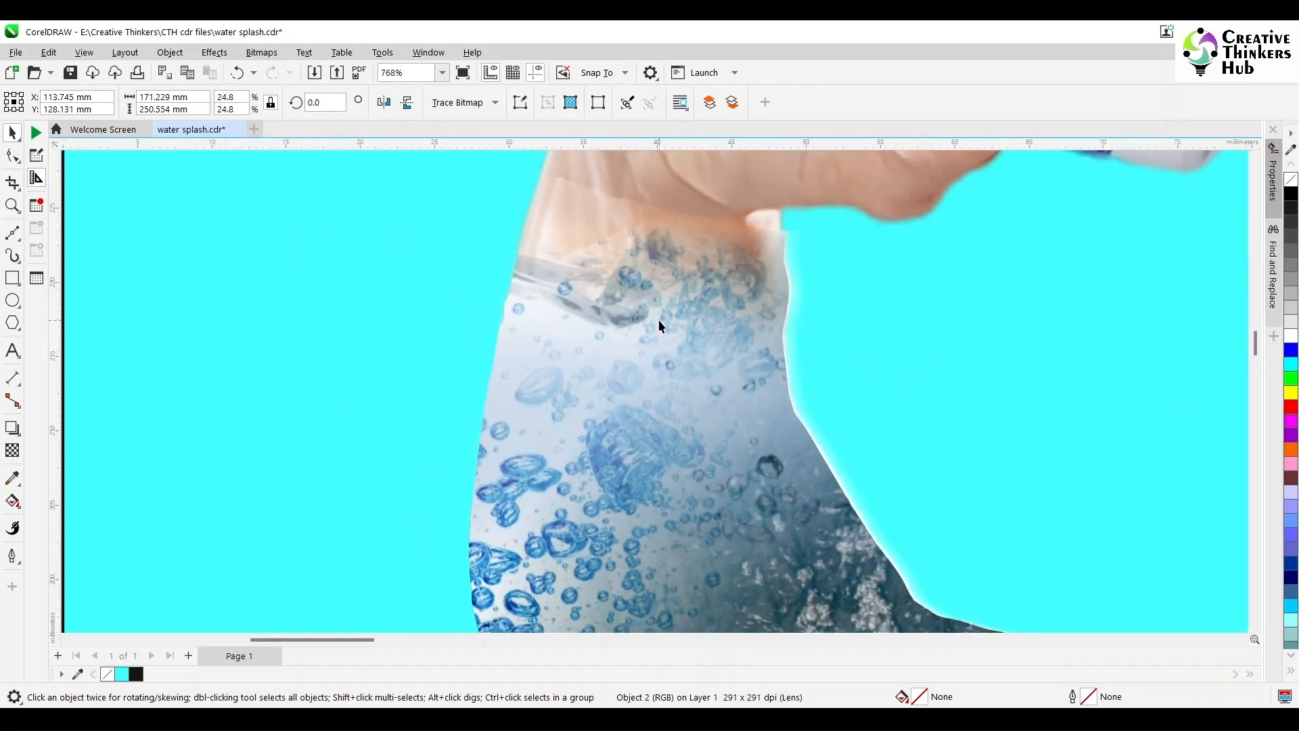
scroll(658, 319, down, 1)
click(599, 241)
scroll(594, 241, down, 7)
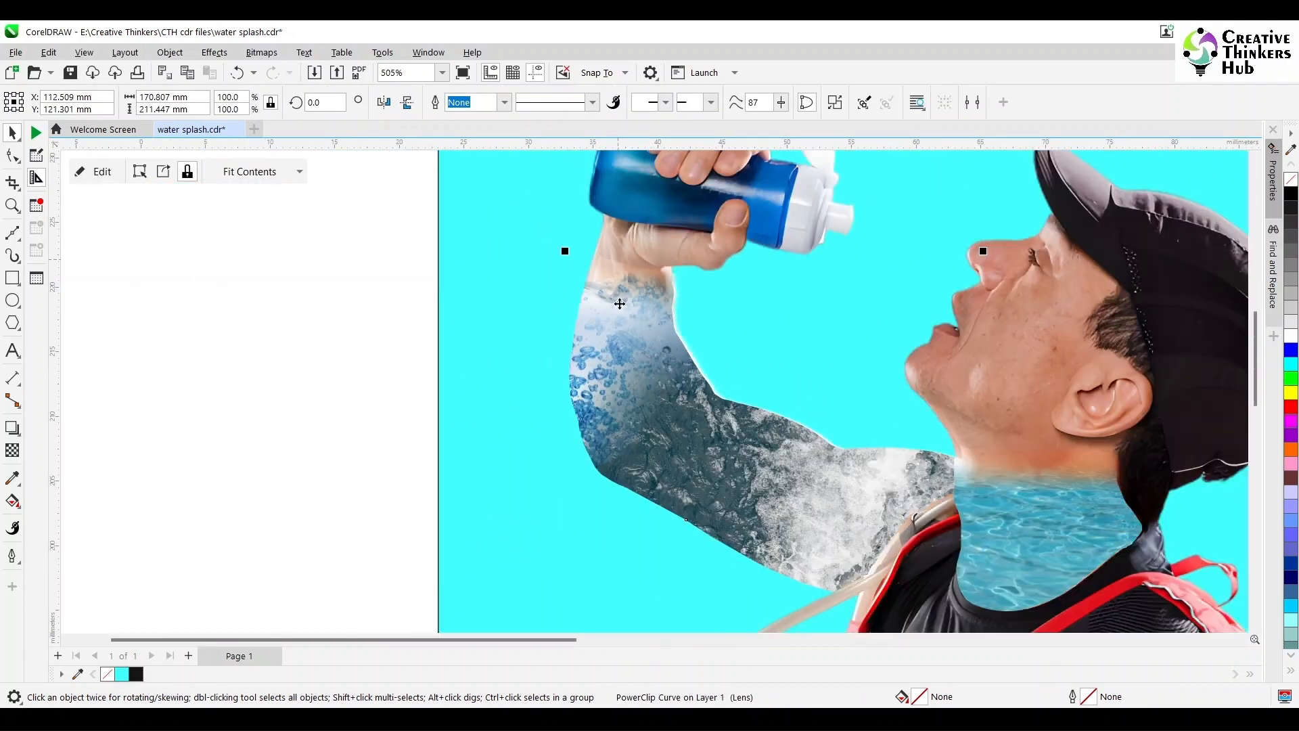
click(640, 346)
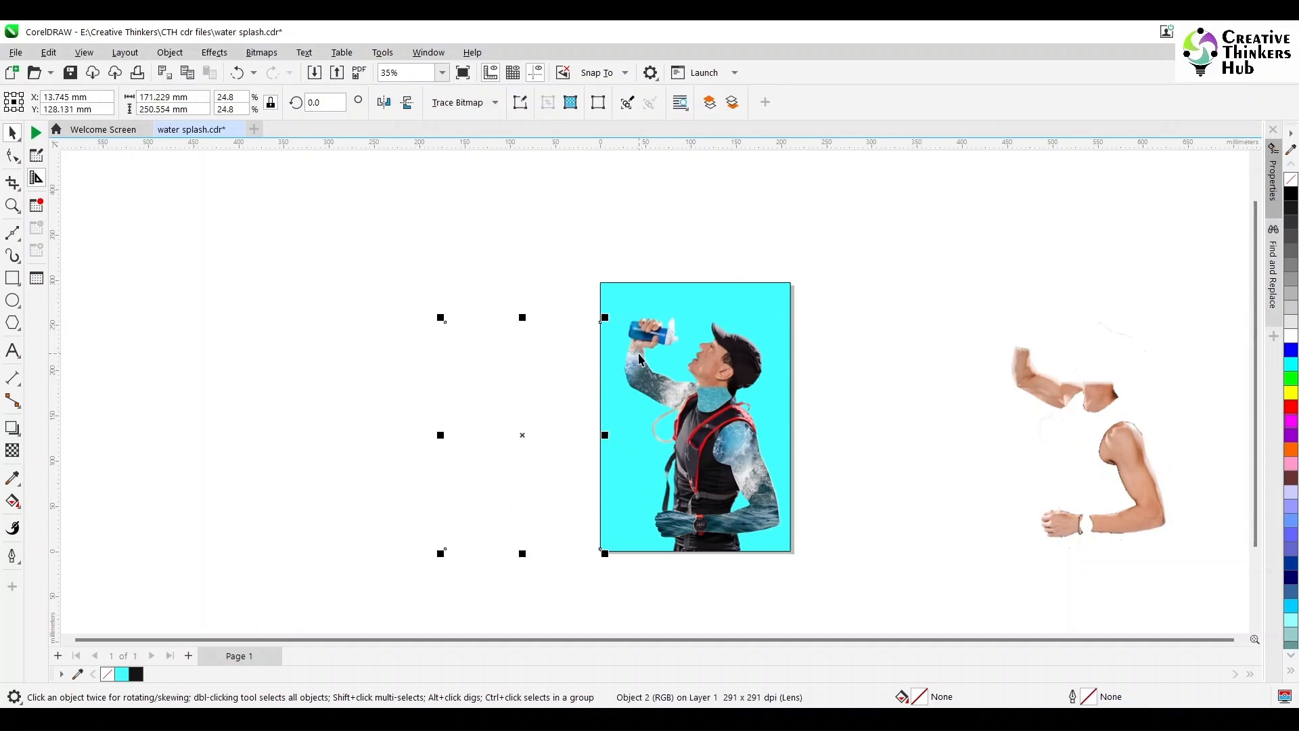
Display the document as Wireframe and bring in the black-background water splash images
click(304, 346)
click(88, 54)
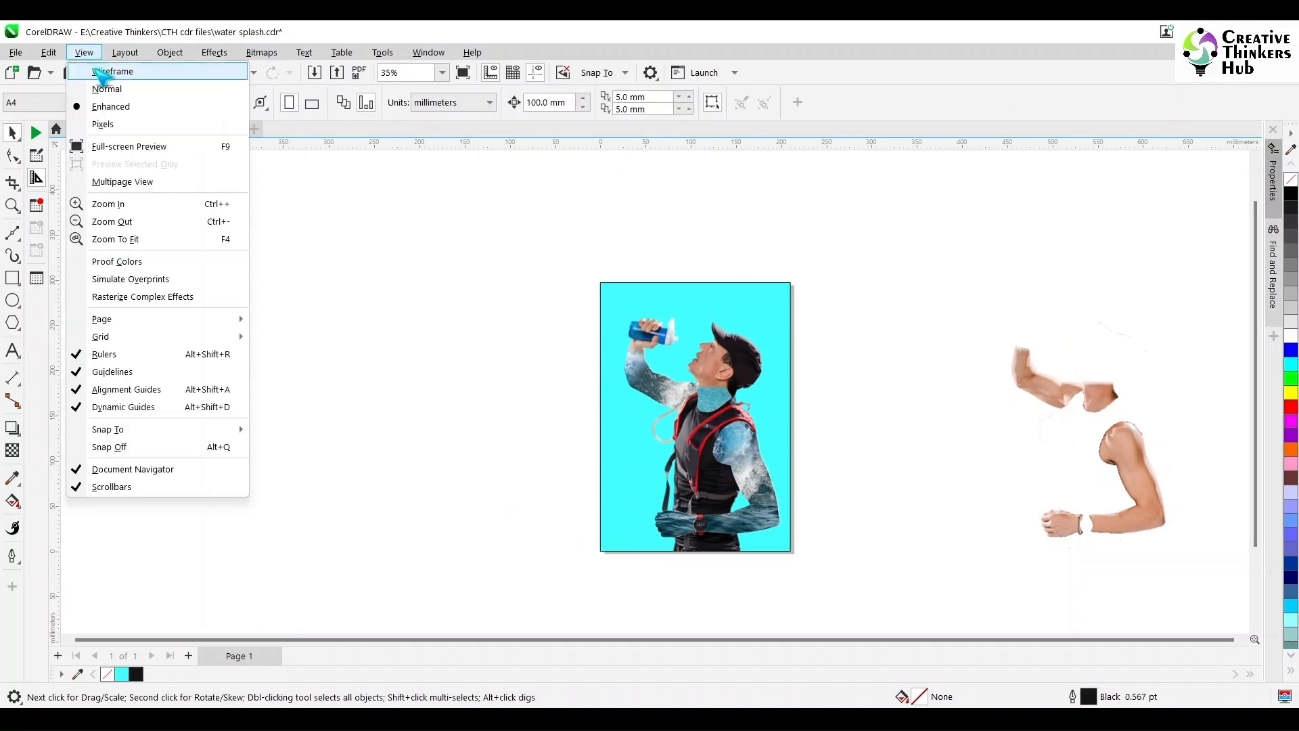
click(102, 70)
click(504, 702)
drag(405, 478, 481, 270)
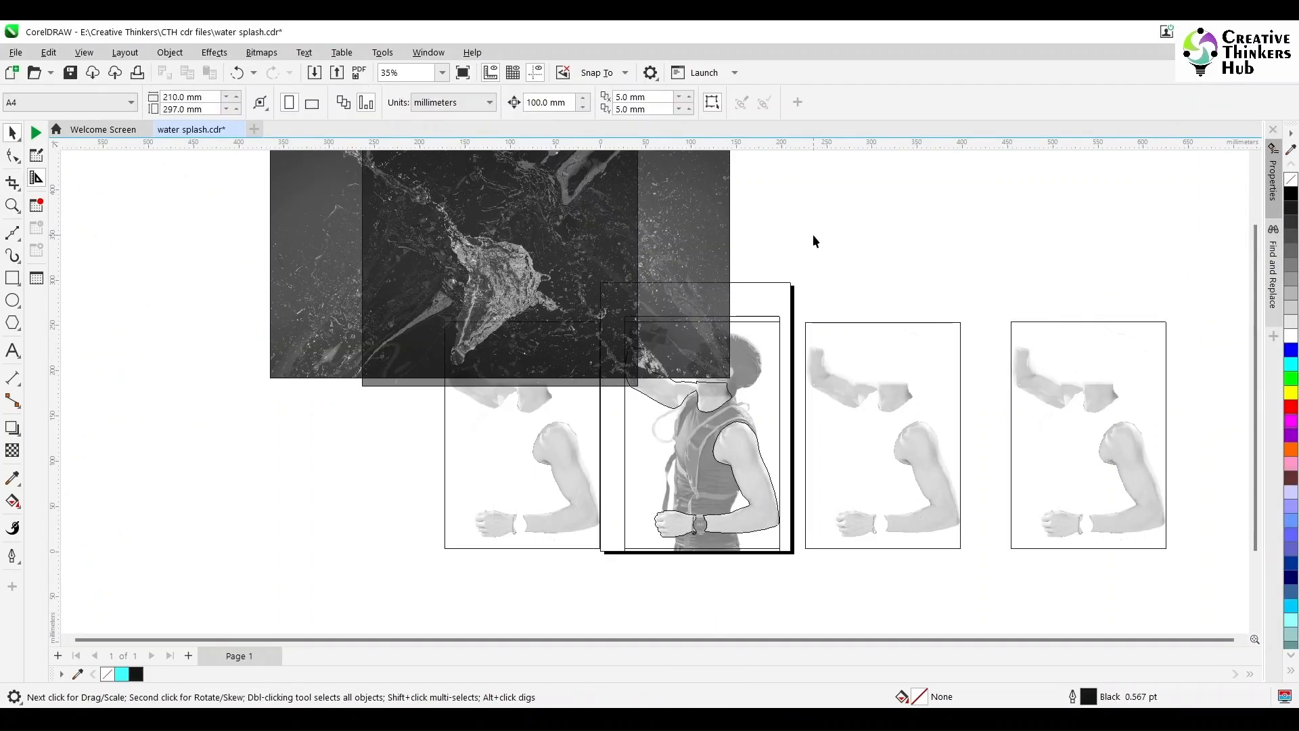
Move the square splash image down beside the page and restore the Enhanced display
click(208, 326)
key(shift+F4)
click(85, 53)
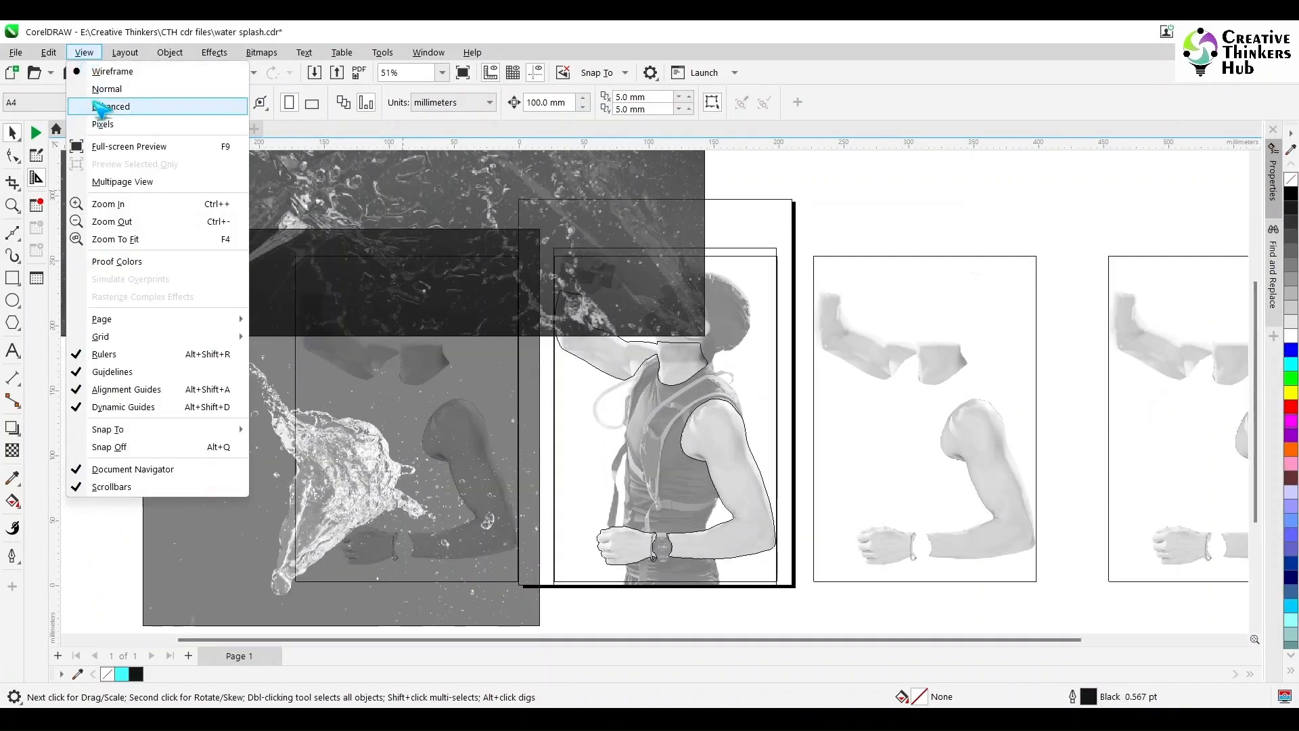
click(101, 106)
Try the Overlay merge mode on the square splash image
click(485, 324)
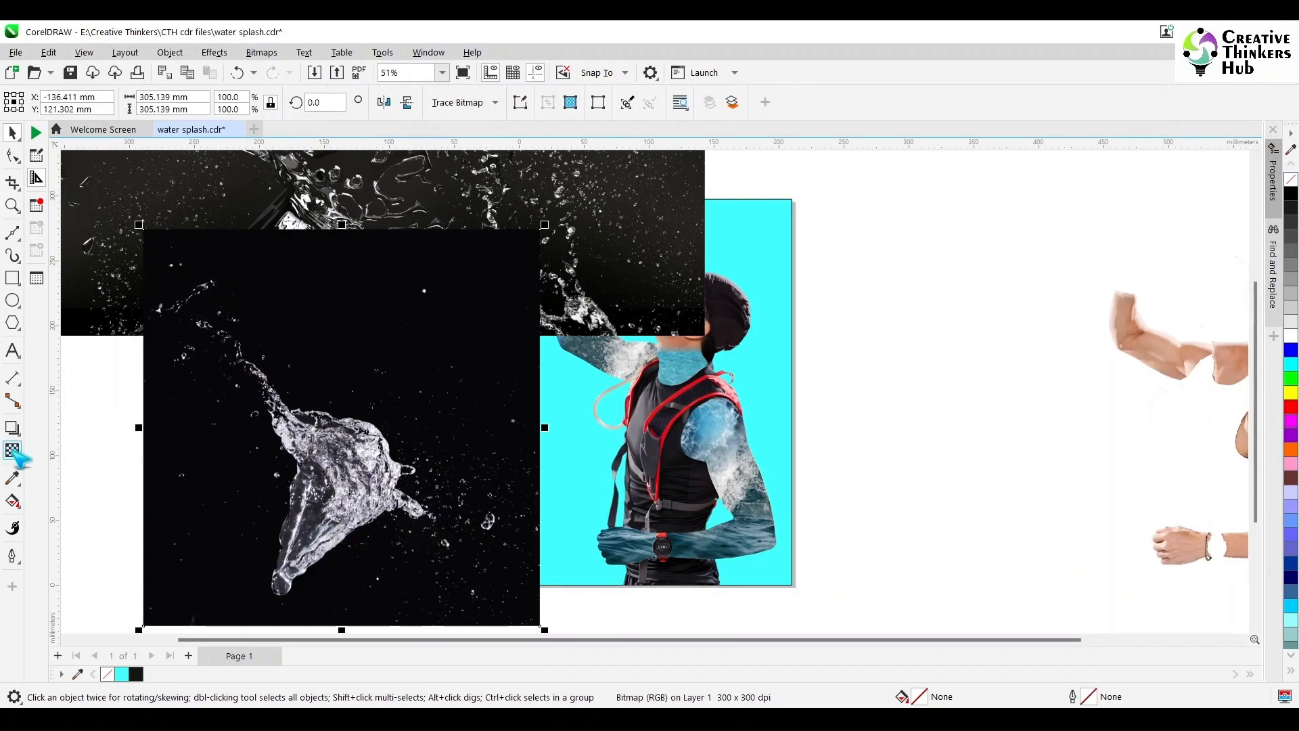
click(12, 449)
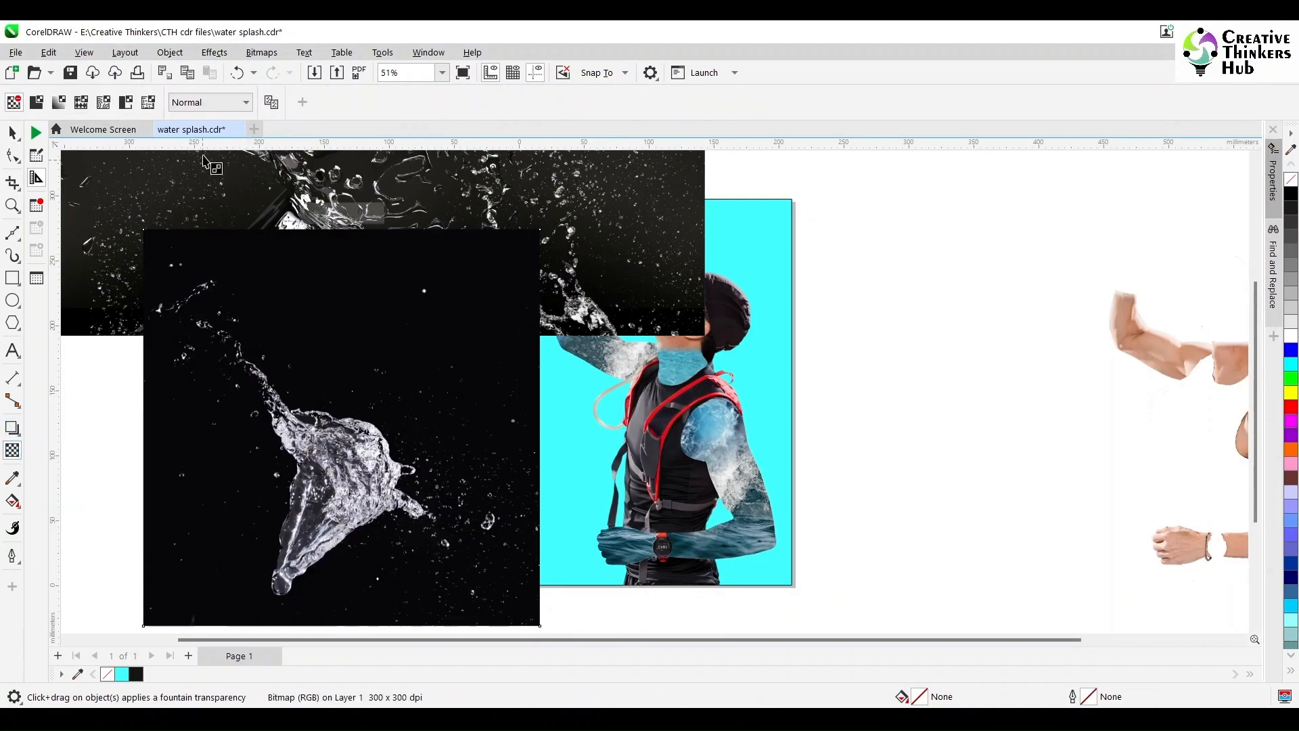
click(217, 103)
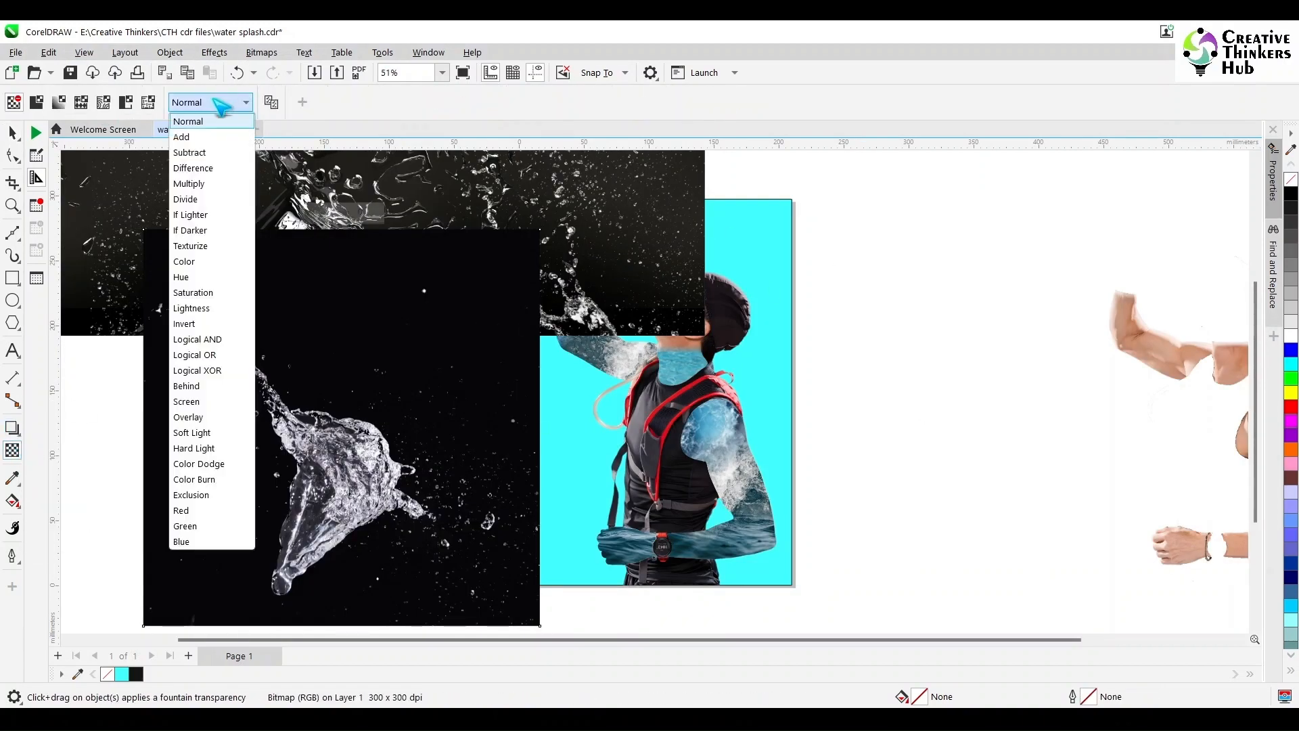
click(203, 418)
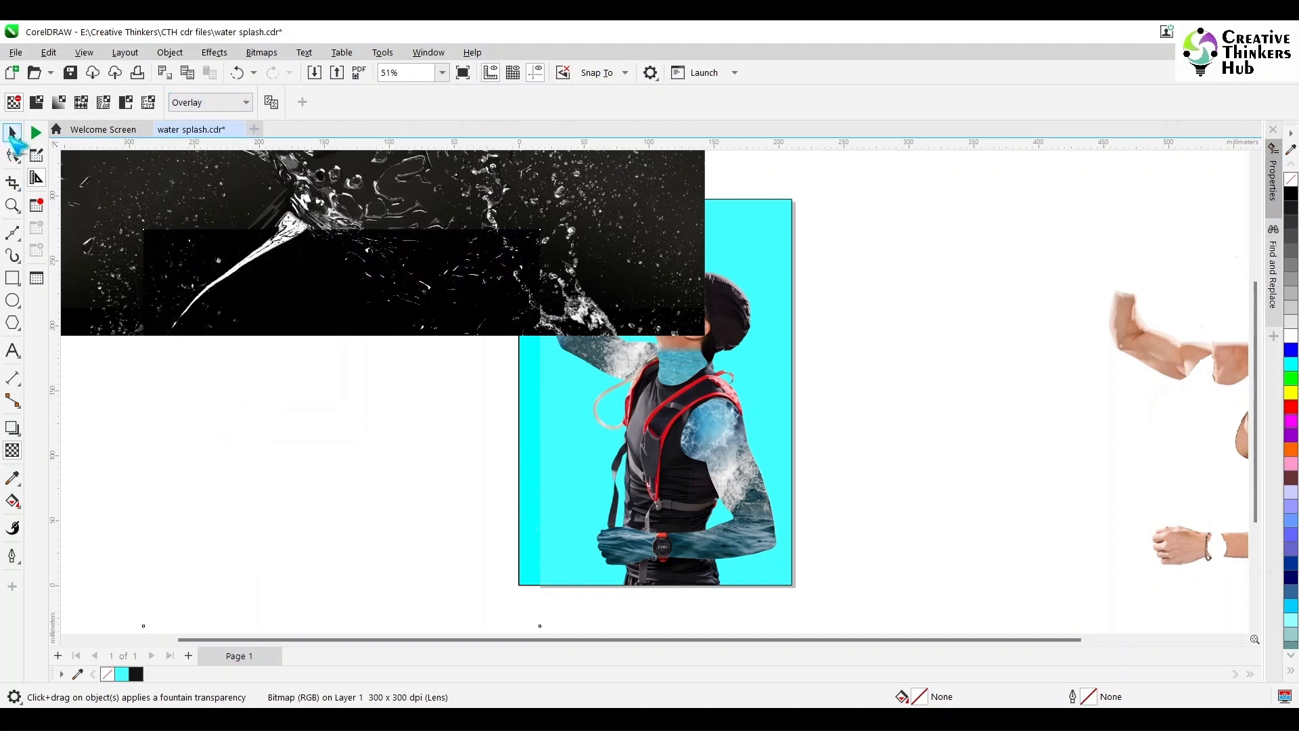
Move the square splash over the man's near shoulder and set its merge mode to Add
click(12, 133)
drag(339, 449, 768, 347)
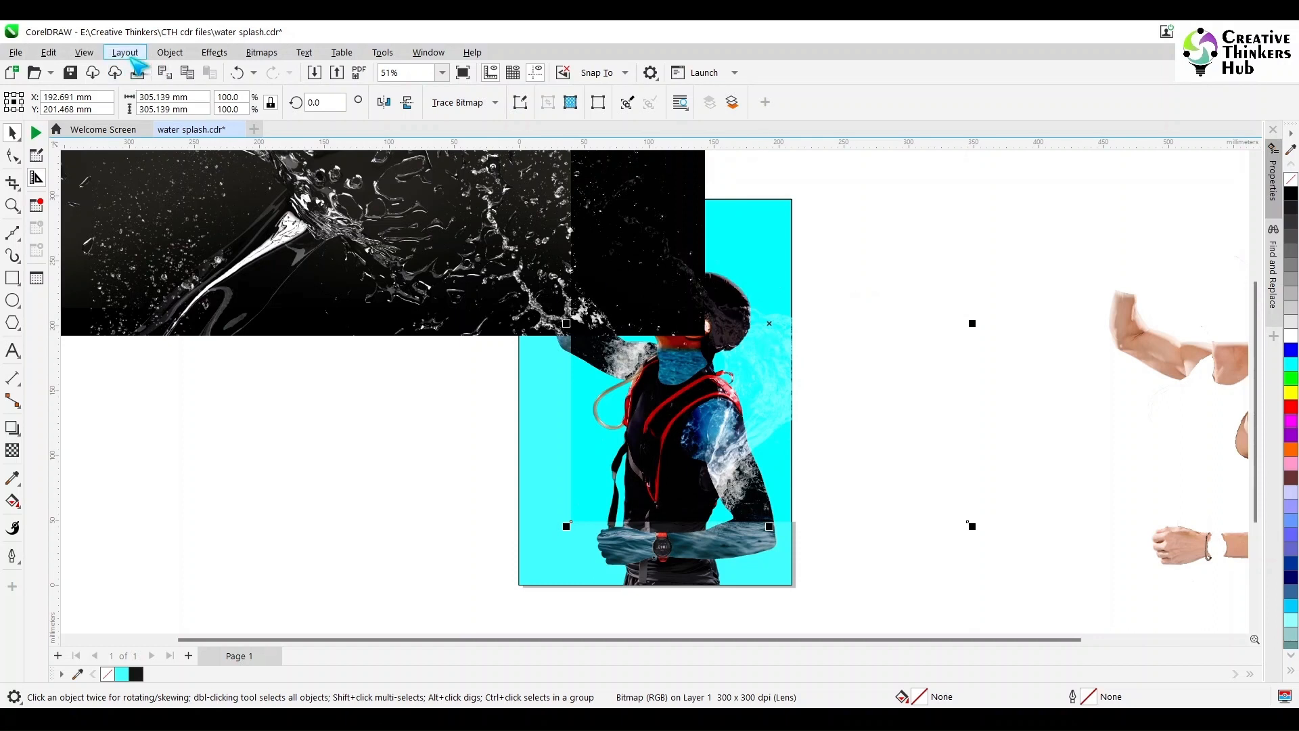
click(12, 449)
click(246, 102)
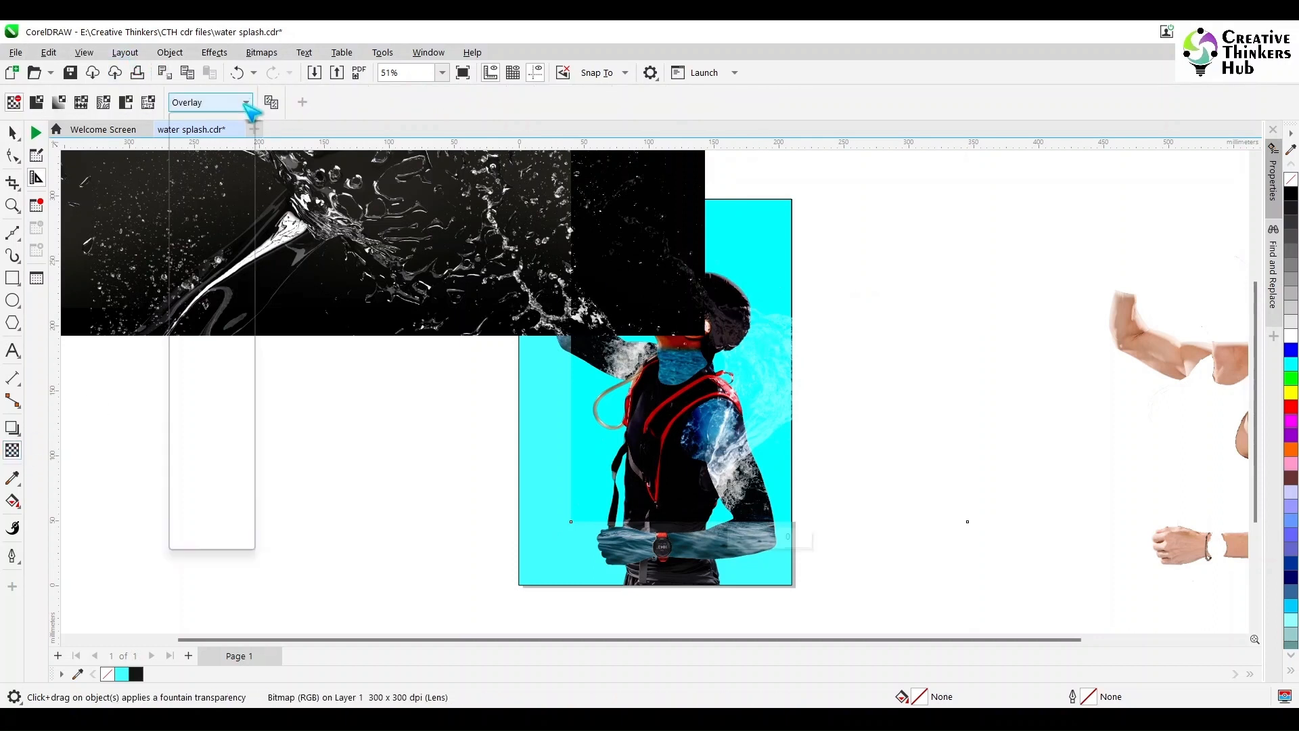
click(181, 137)
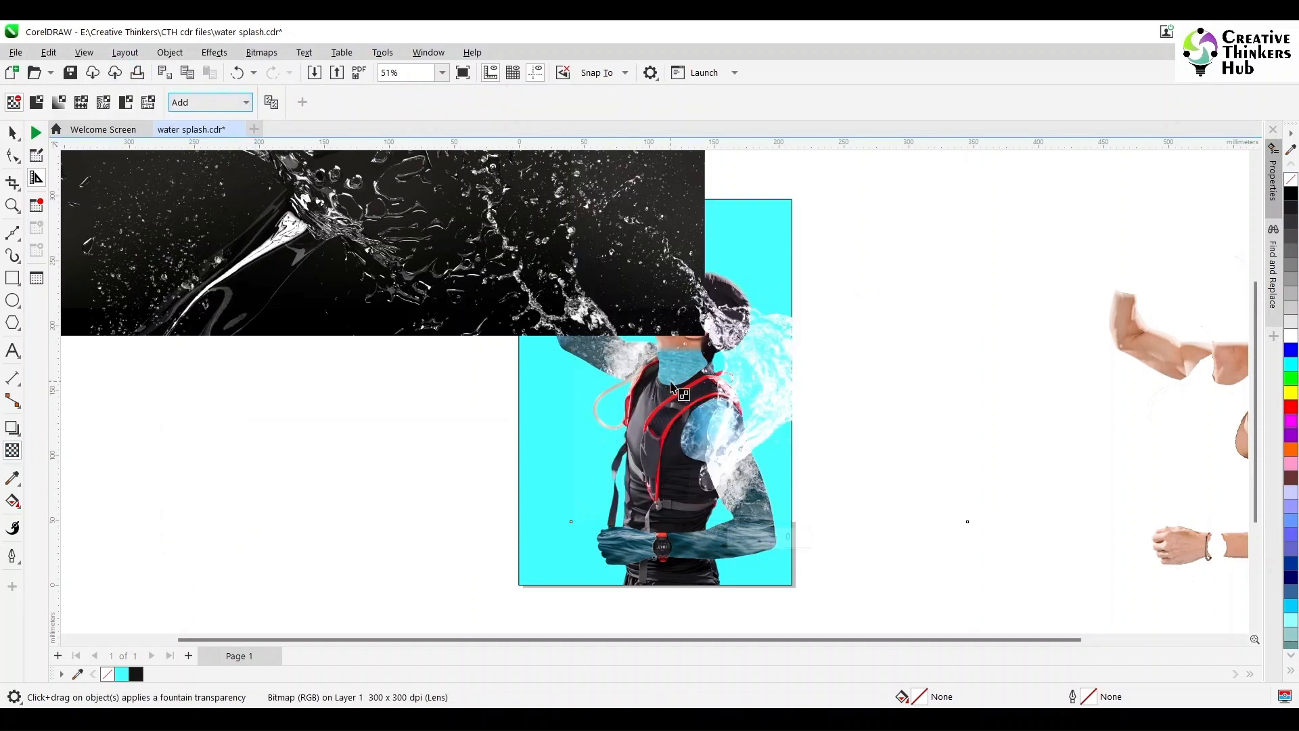
Move the frontmost landscape splash image down over the man's torso and set its merge mode to If Lighter
scroll(768, 391, down, 3)
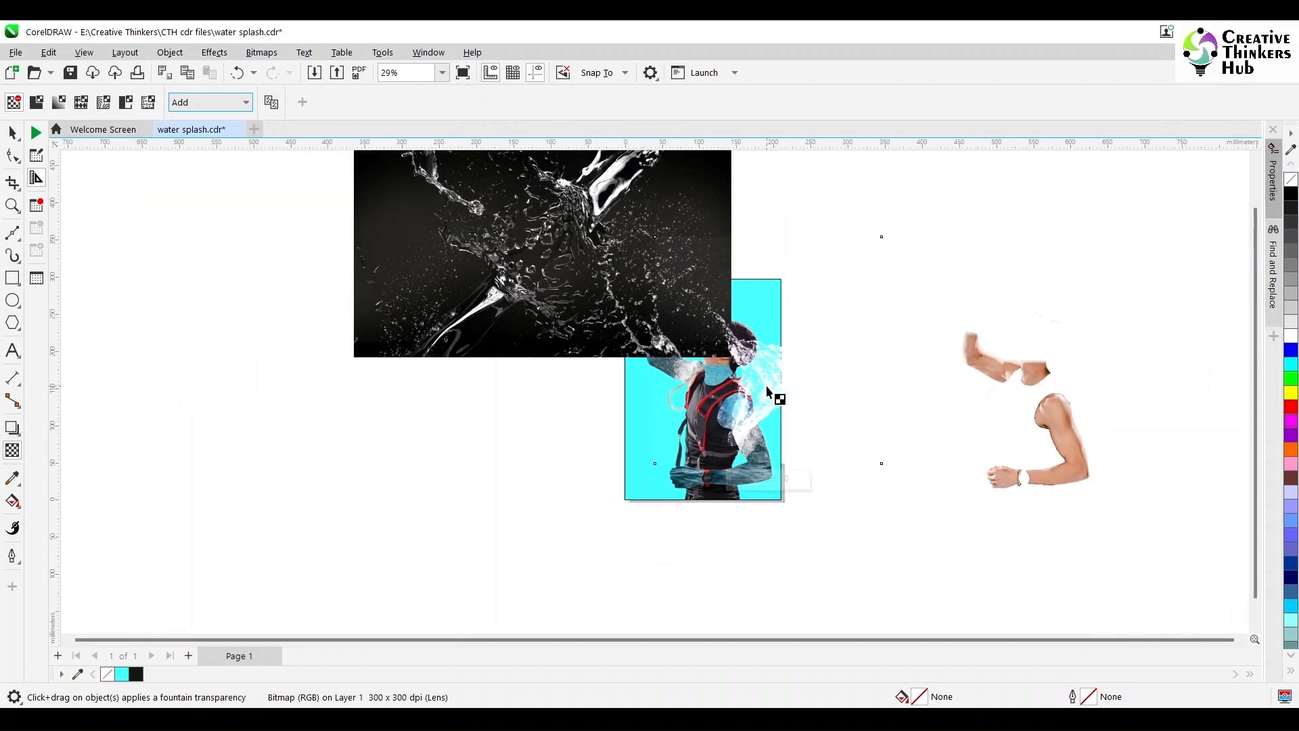
click(534, 314)
click(12, 133)
drag(564, 261, 478, 441)
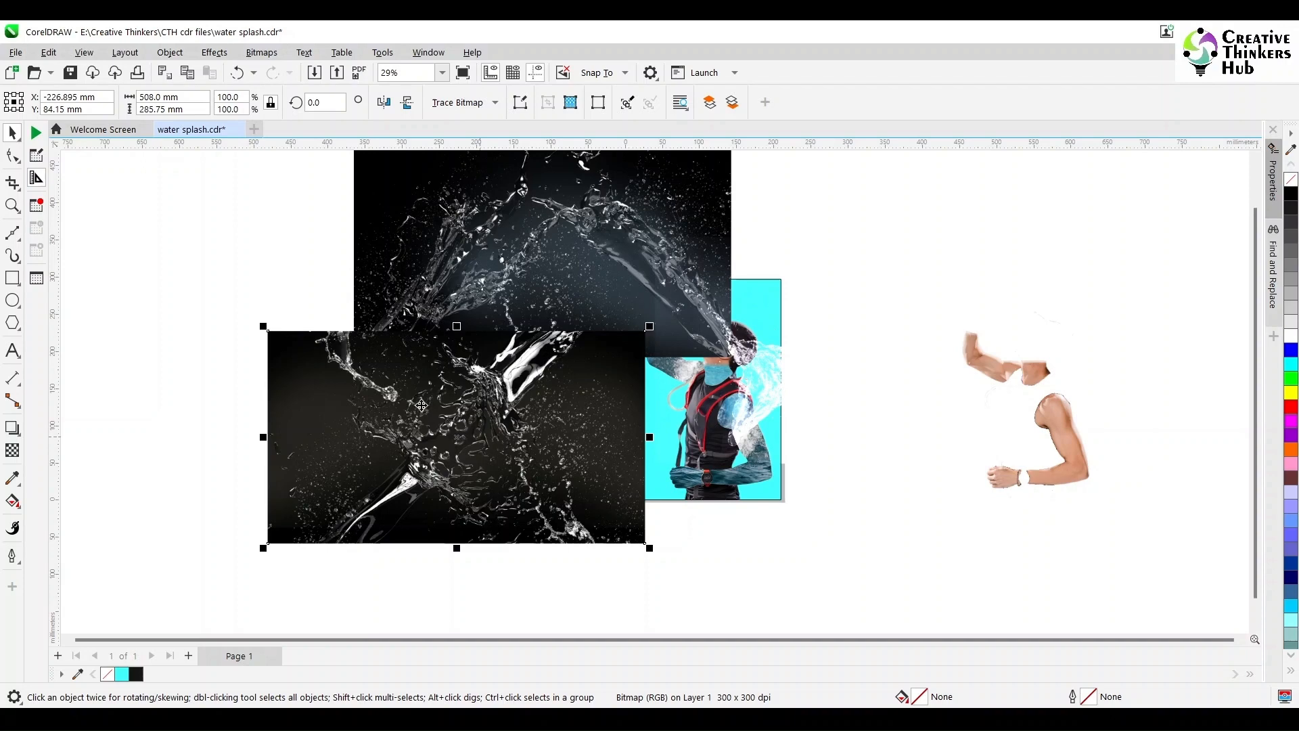
click(12, 450)
click(245, 102)
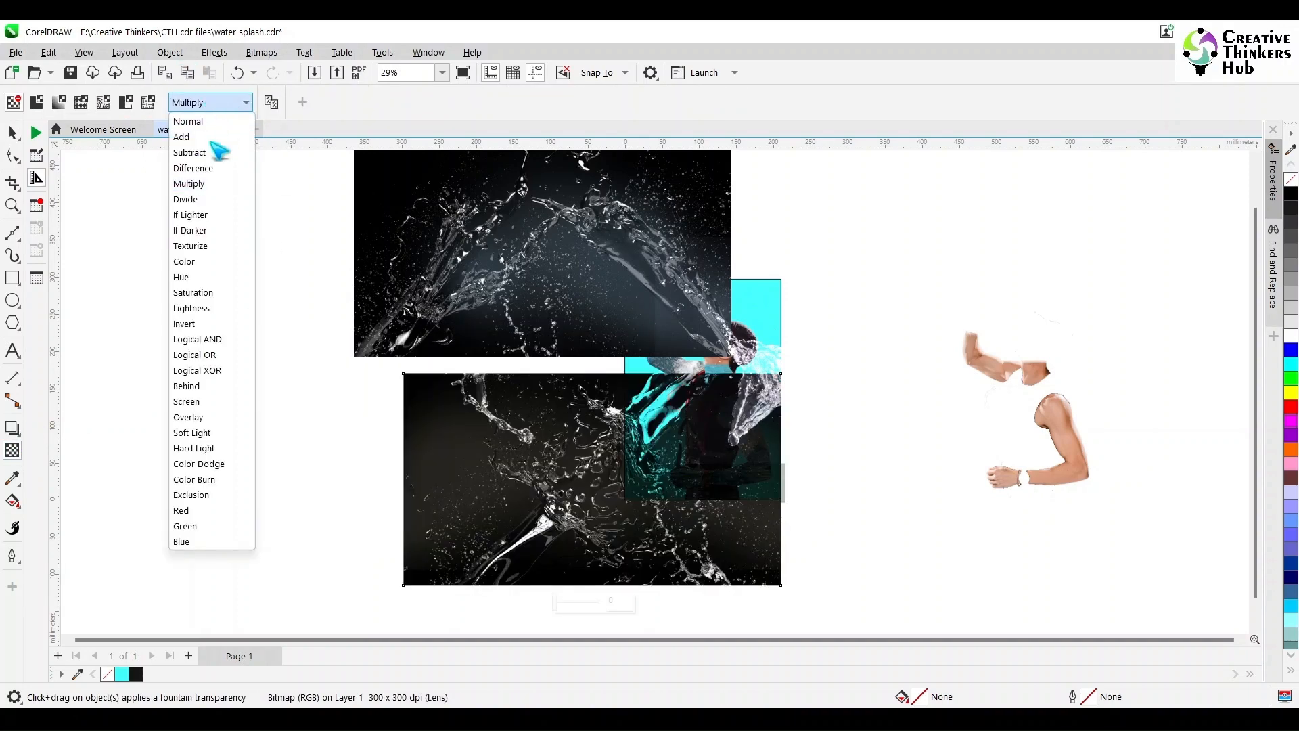
click(195, 214)
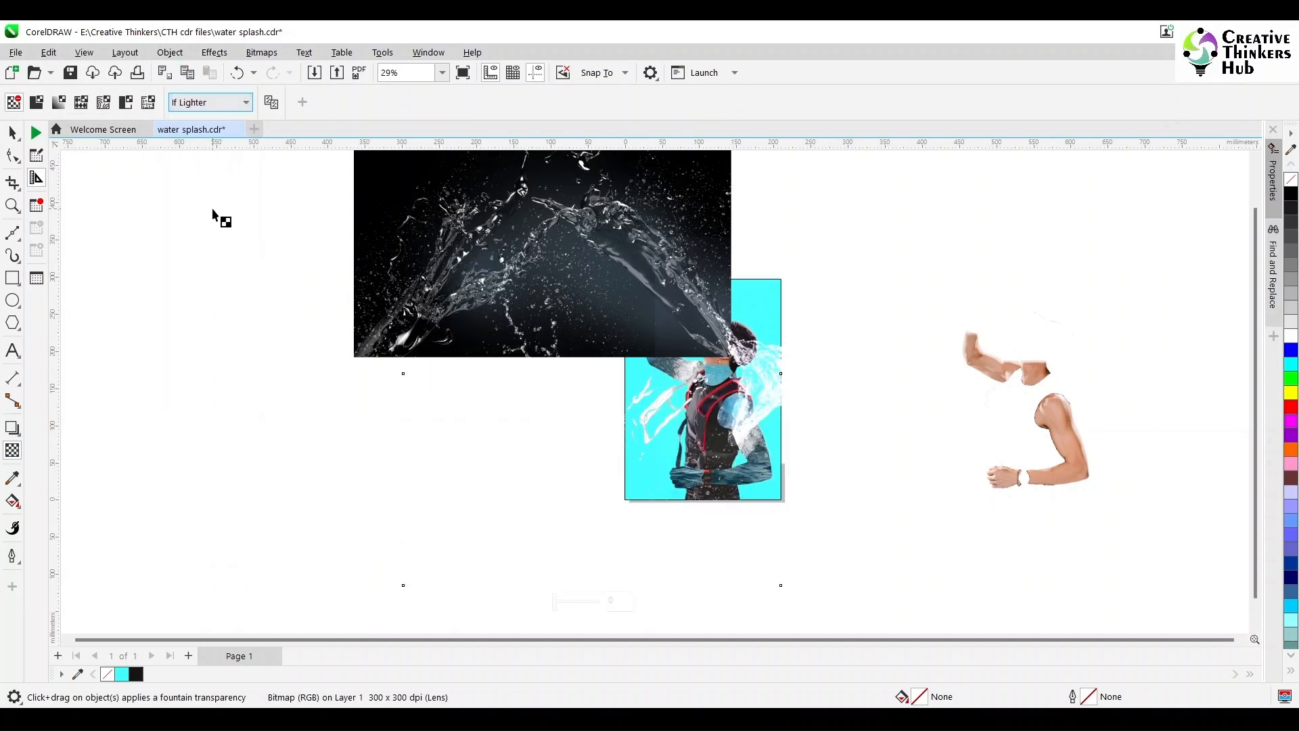
Try to scale down the landscape splash and reposition it over the man
click(13, 133)
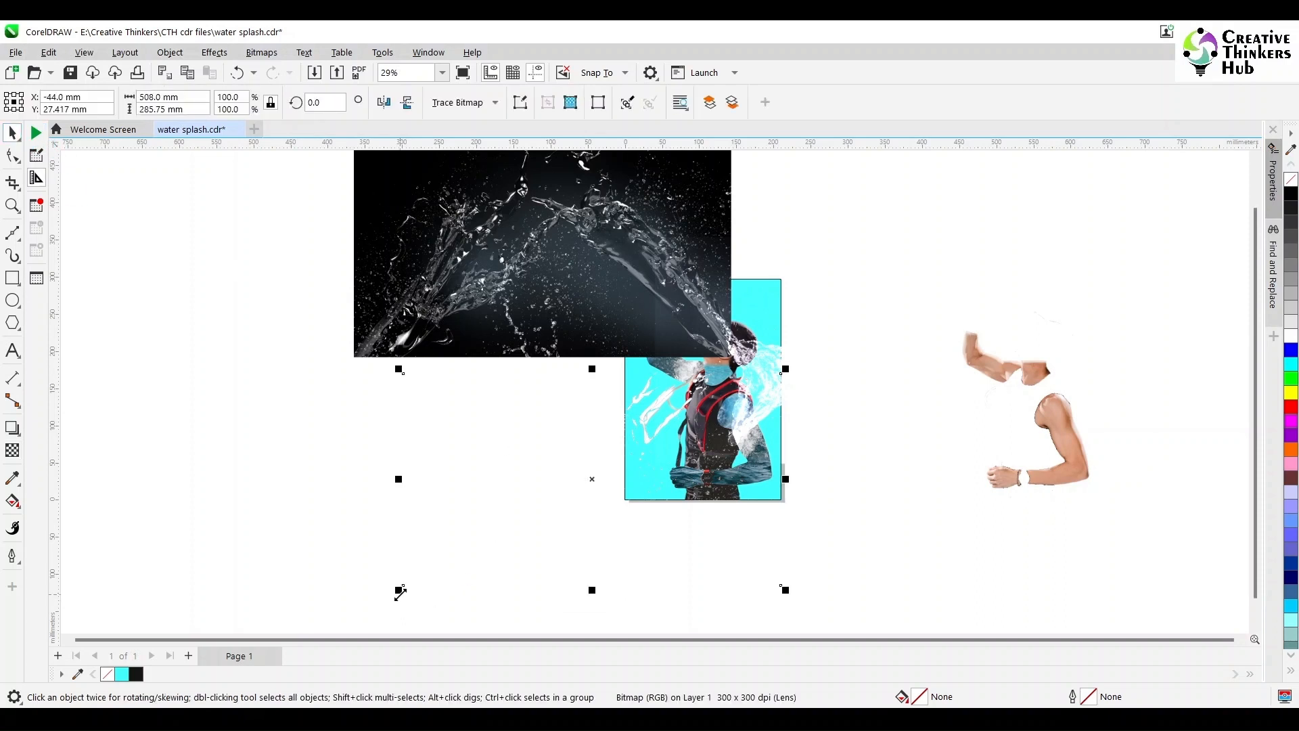
drag(403, 585, 615, 493)
drag(665, 443, 738, 393)
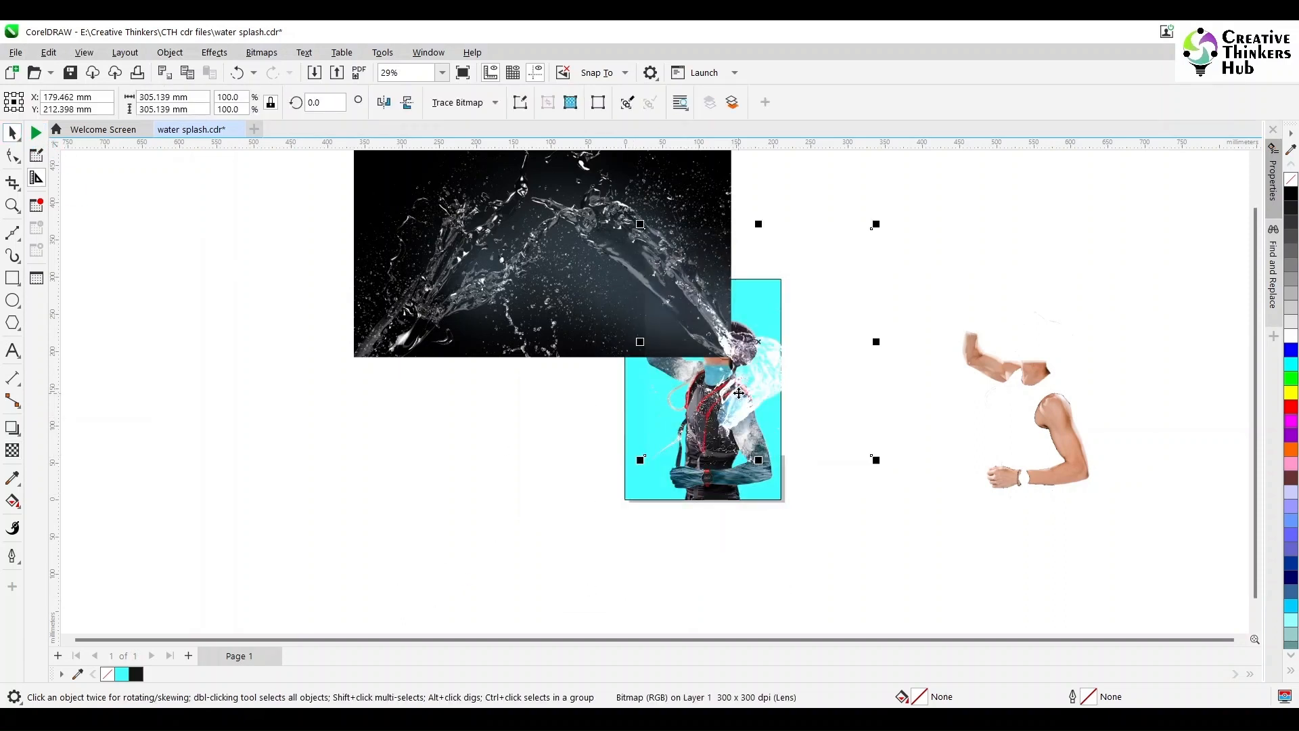
click(663, 447)
click(651, 481)
click(650, 479)
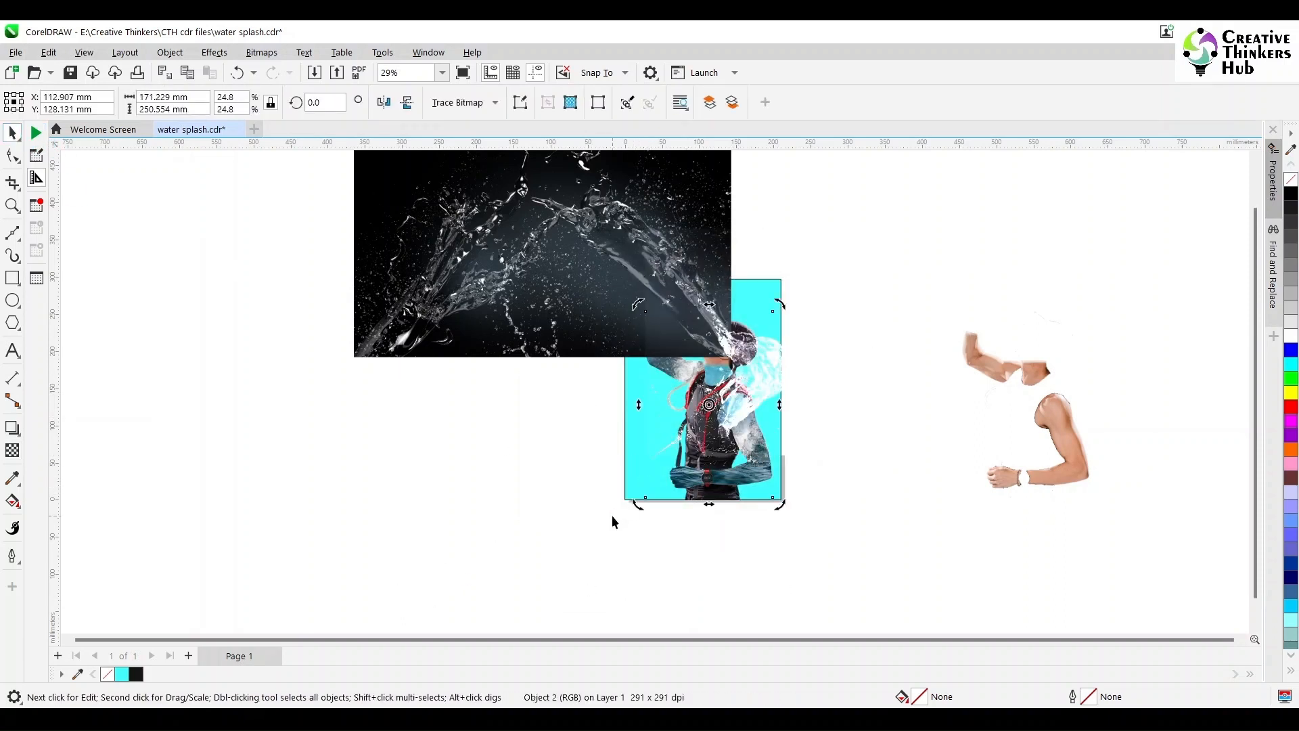
click(589, 557)
key(Tab)
key(Tab)
key(Tab)
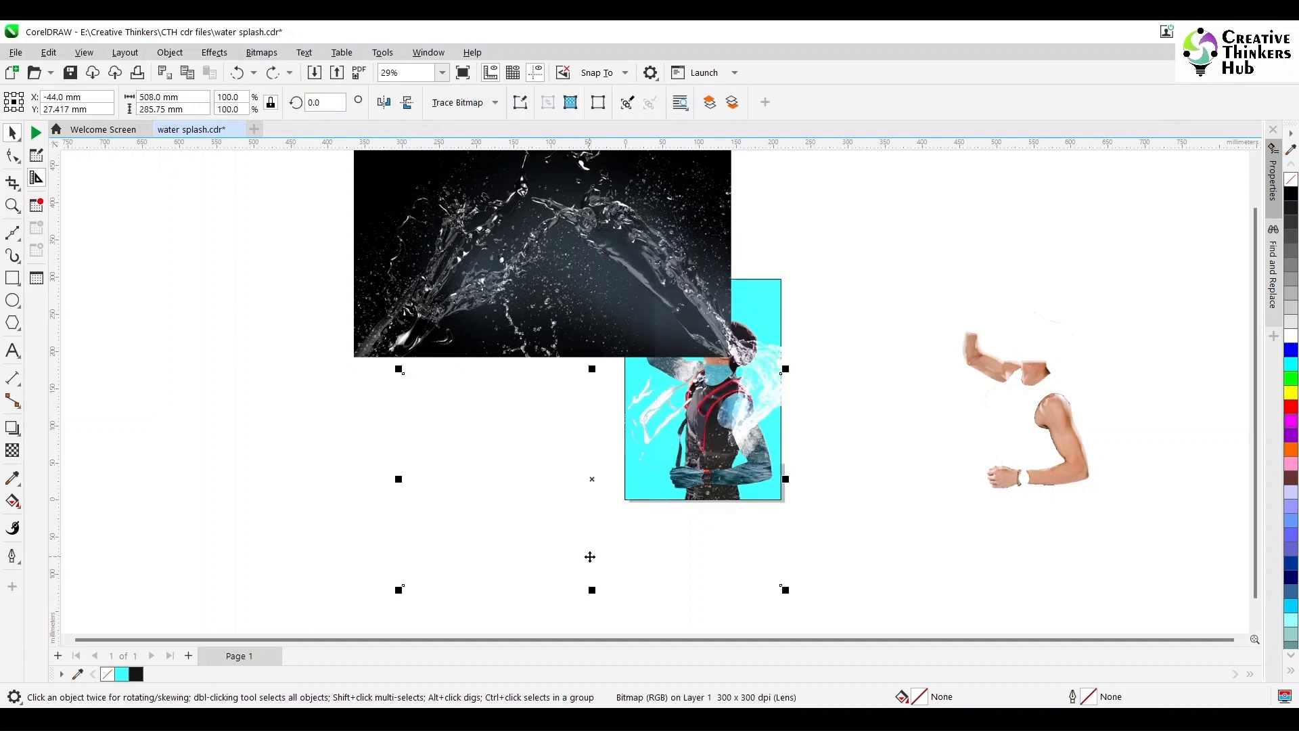
Scale the landscape splash to 50% and delete the RGB arm overlay parked beside the page
drag(398, 589, 561, 489)
click(560, 489)
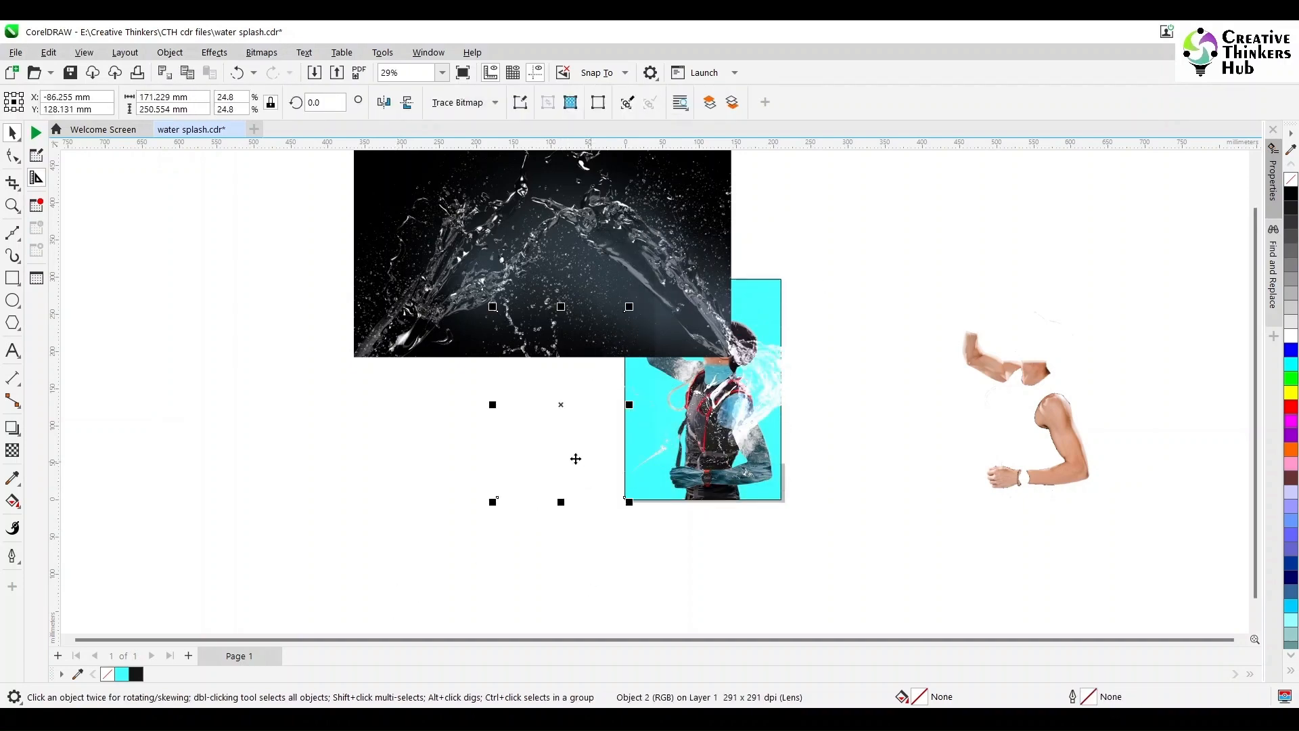
key(Delete)
Display the document as Wireframe and move the reduced splash down across the page's lower edge
click(88, 53)
click(110, 72)
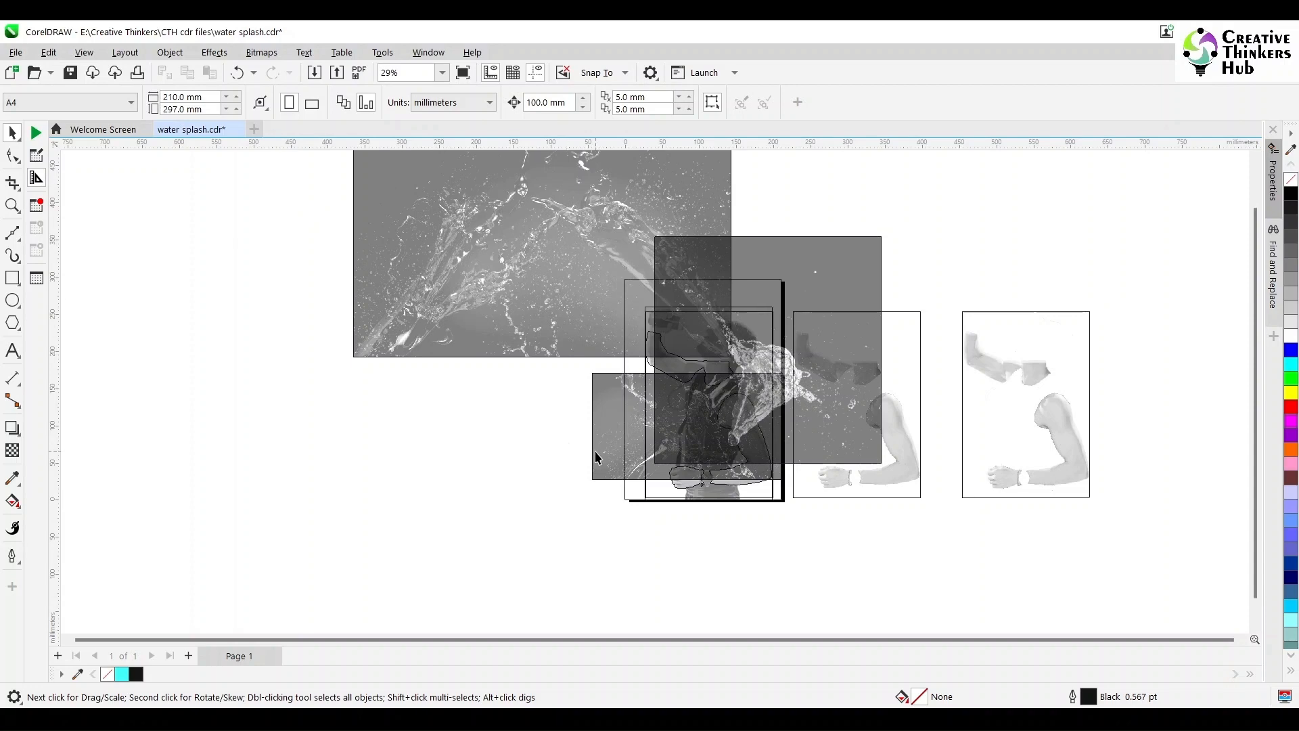
drag(594, 455, 563, 512)
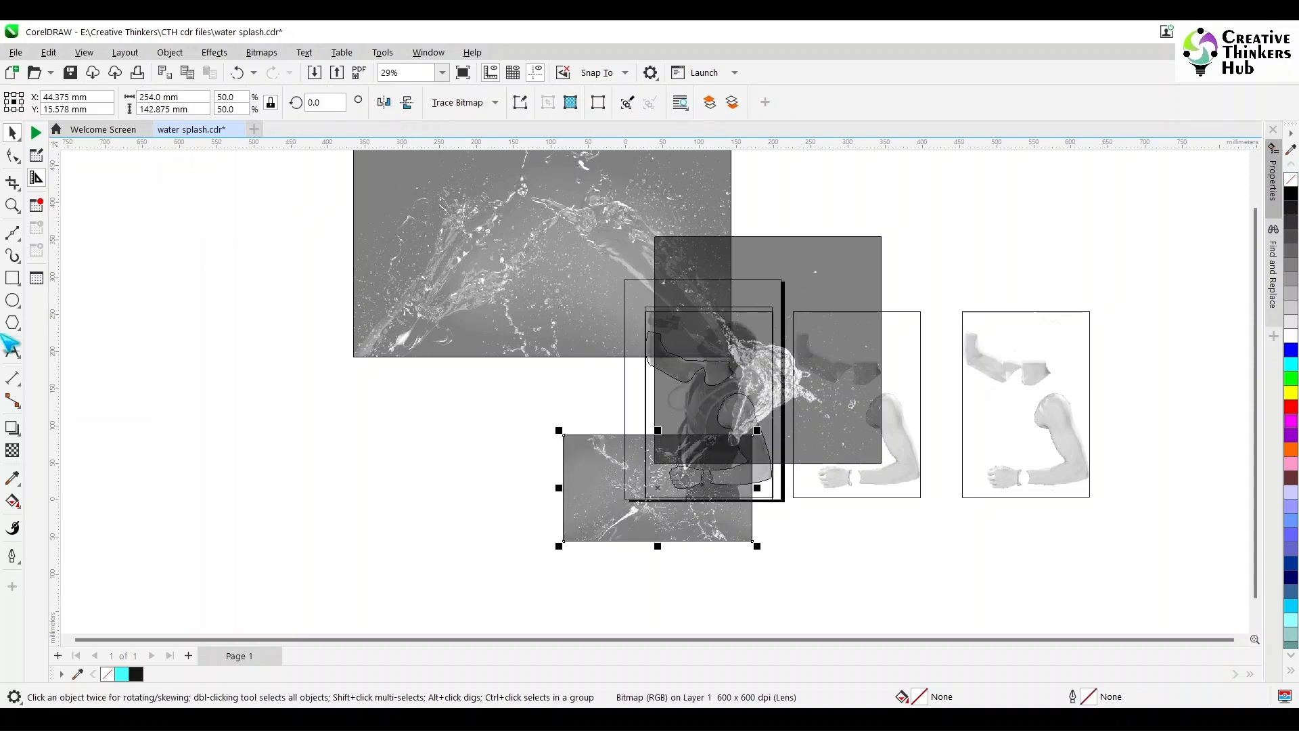
Scale the larger landscape splash to 36.8% over the page's upper area and return the display to Enhanced
click(573, 248)
scroll(609, 236, down, 2)
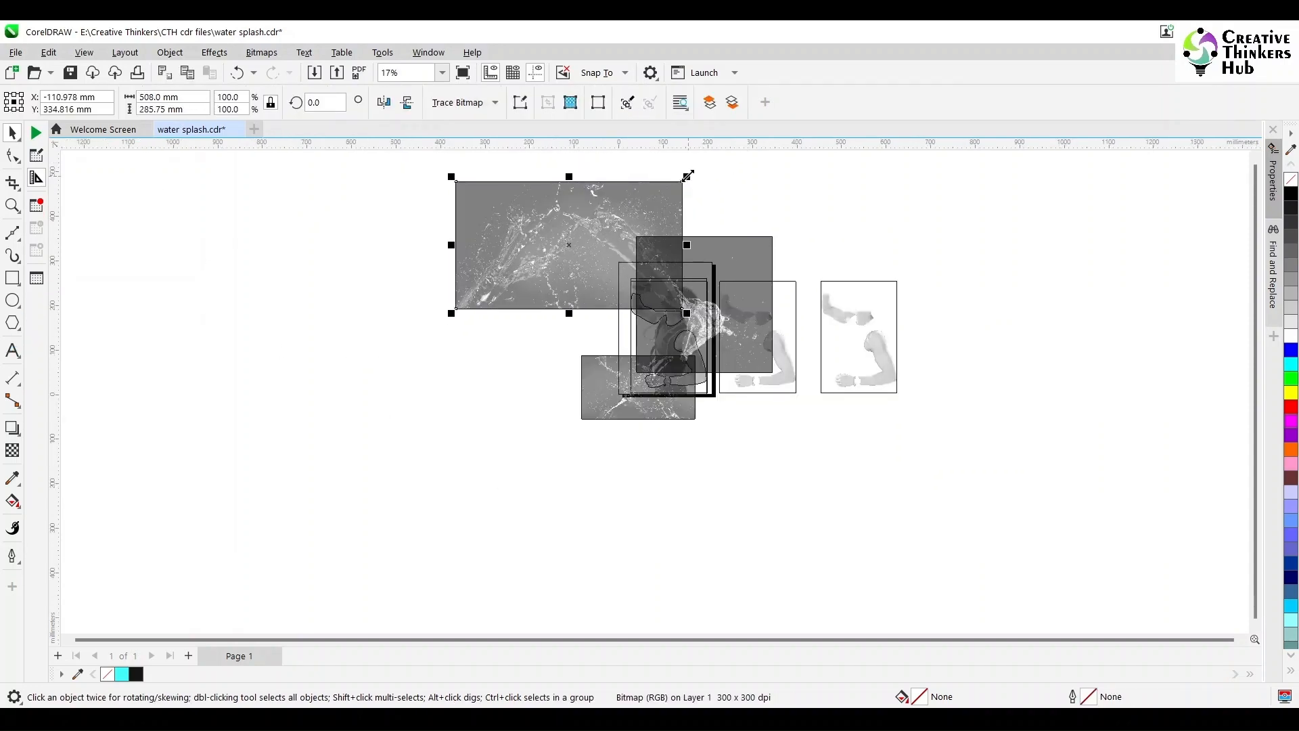
drag(688, 176, 625, 276)
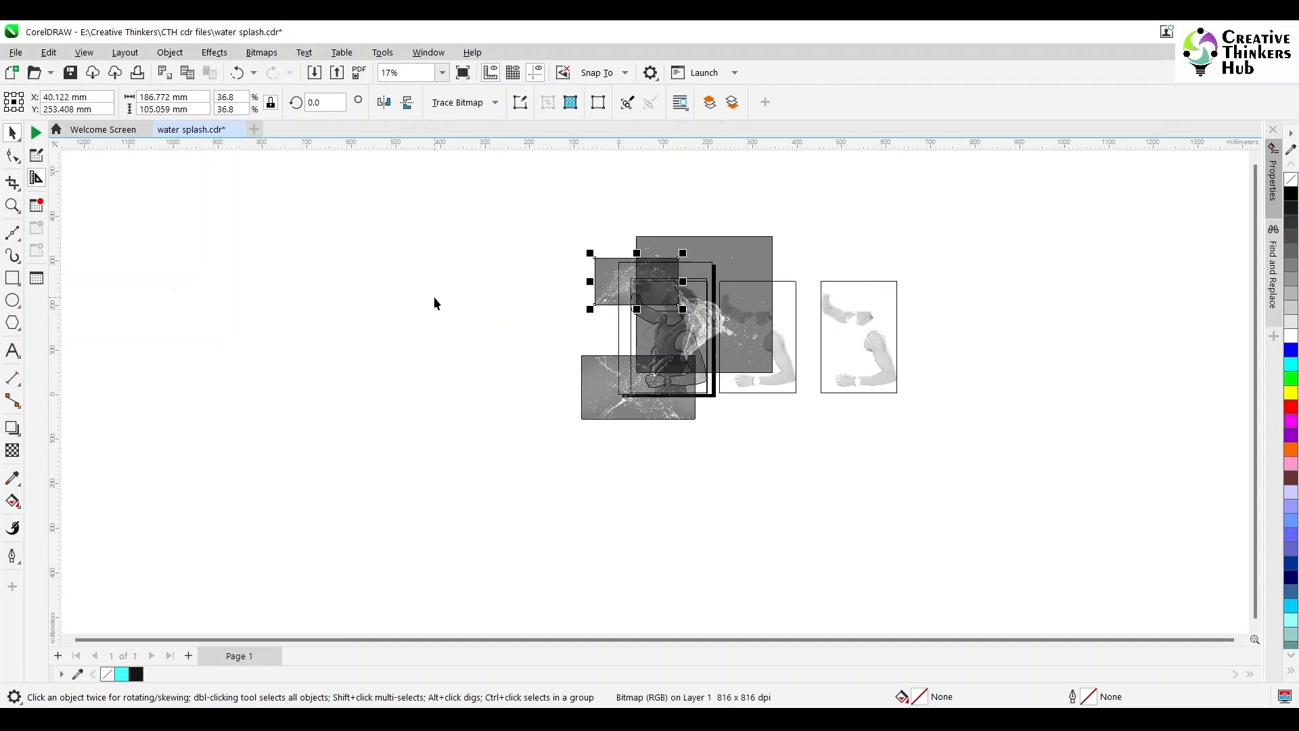
click(83, 52)
click(123, 109)
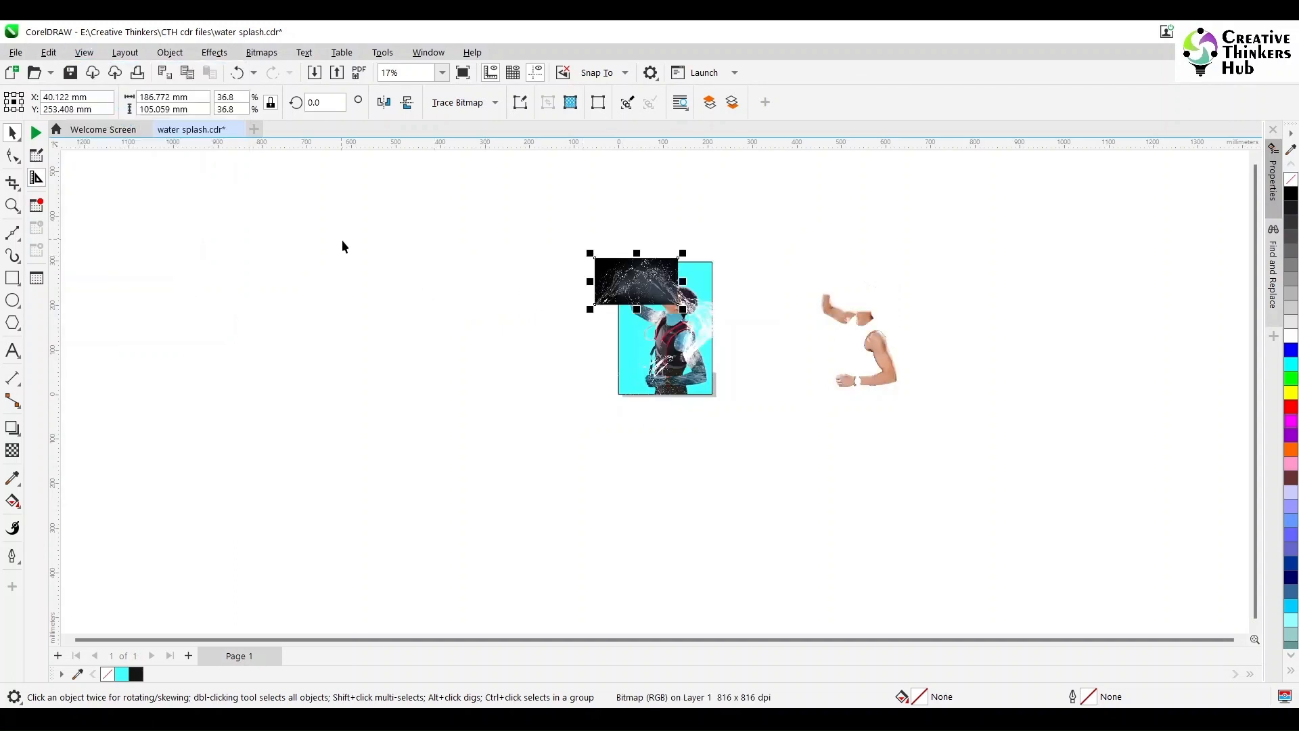
scroll(635, 276, up, 1)
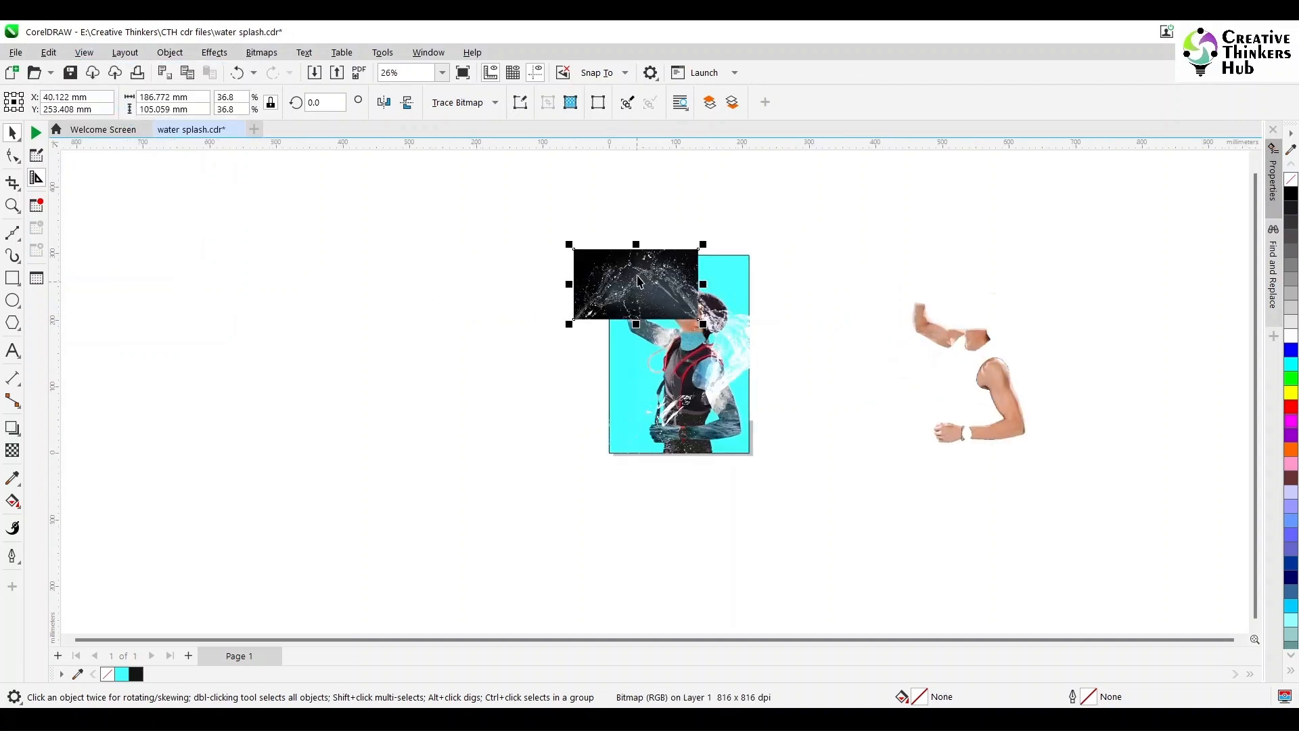
Set the merge mode of the lower landscape splash to Add
click(580, 533)
click(12, 450)
click(210, 102)
click(196, 137)
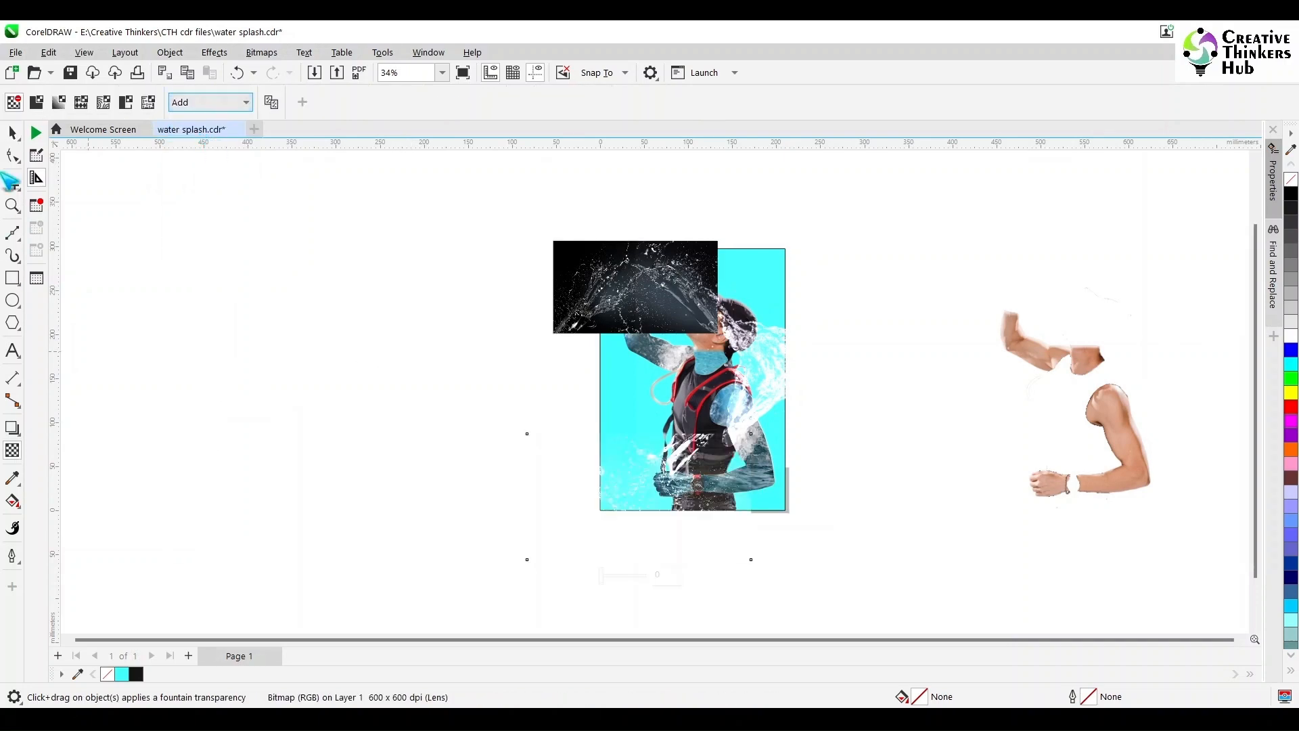
Scale the lower splash to 30.5% and move it up over the man's torso
drag(523, 565, 610, 514)
drag(684, 472, 676, 425)
scroll(651, 449, up, 4)
drag(677, 425, 682, 425)
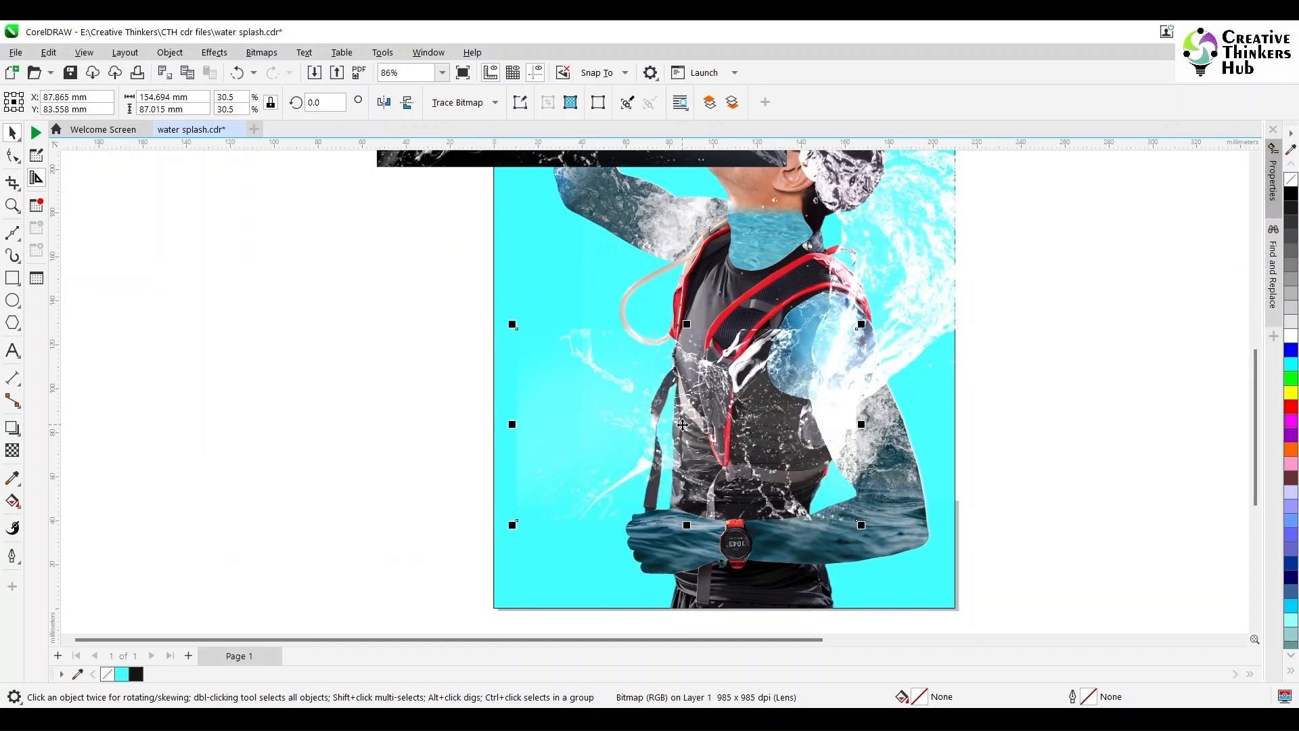
Select the large square splash behind the man's shoulder and display the document as Wireframe
scroll(683, 425, down, 2)
click(611, 274)
click(751, 296)
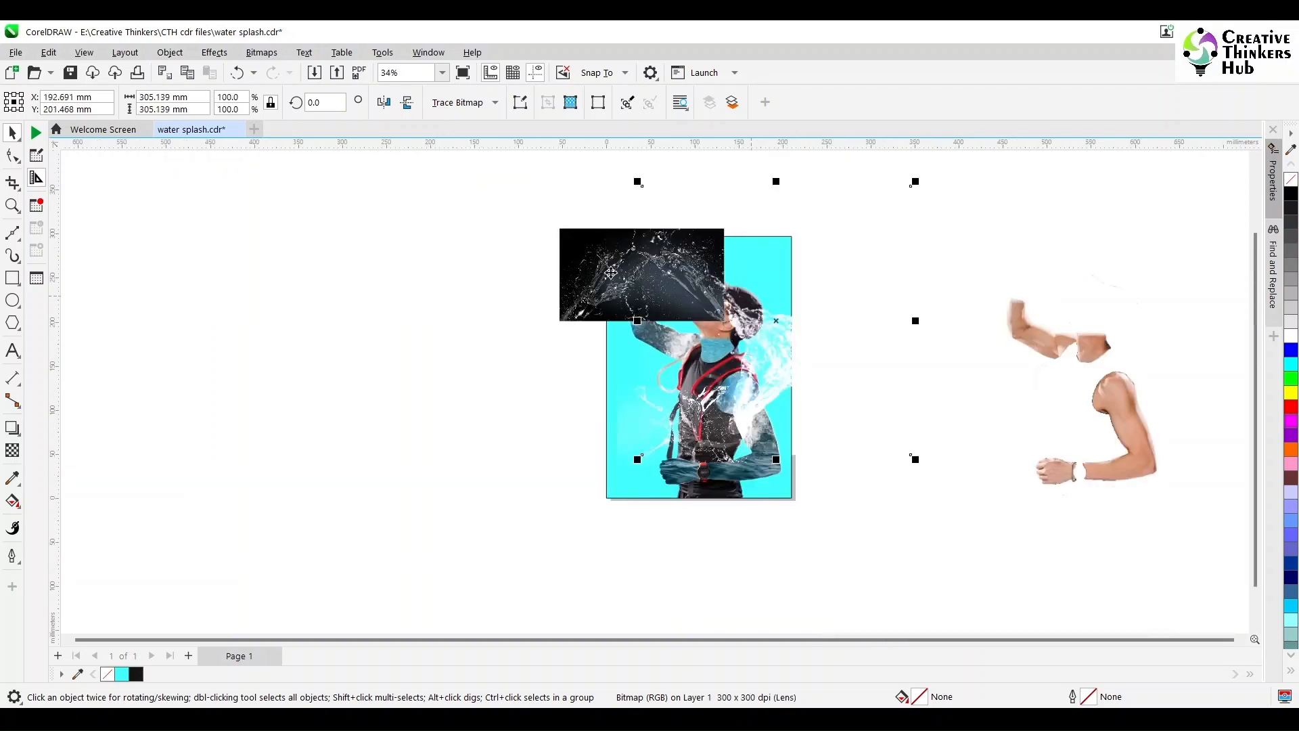
click(82, 53)
click(111, 69)
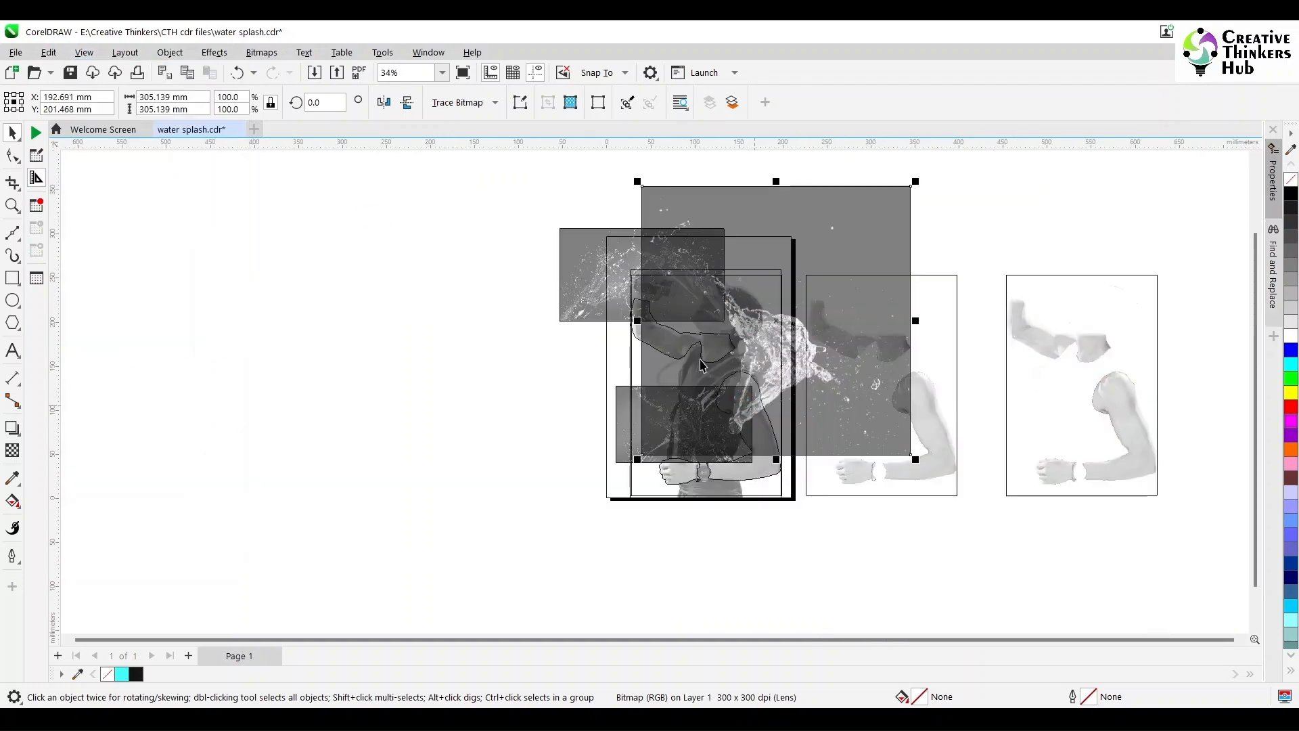
Scale down the square splash beside the man's shoulder and return the display to Enhanced
scroll(982, 209, up, 1)
click(1173, 191)
click(1255, 159)
click(1255, 159)
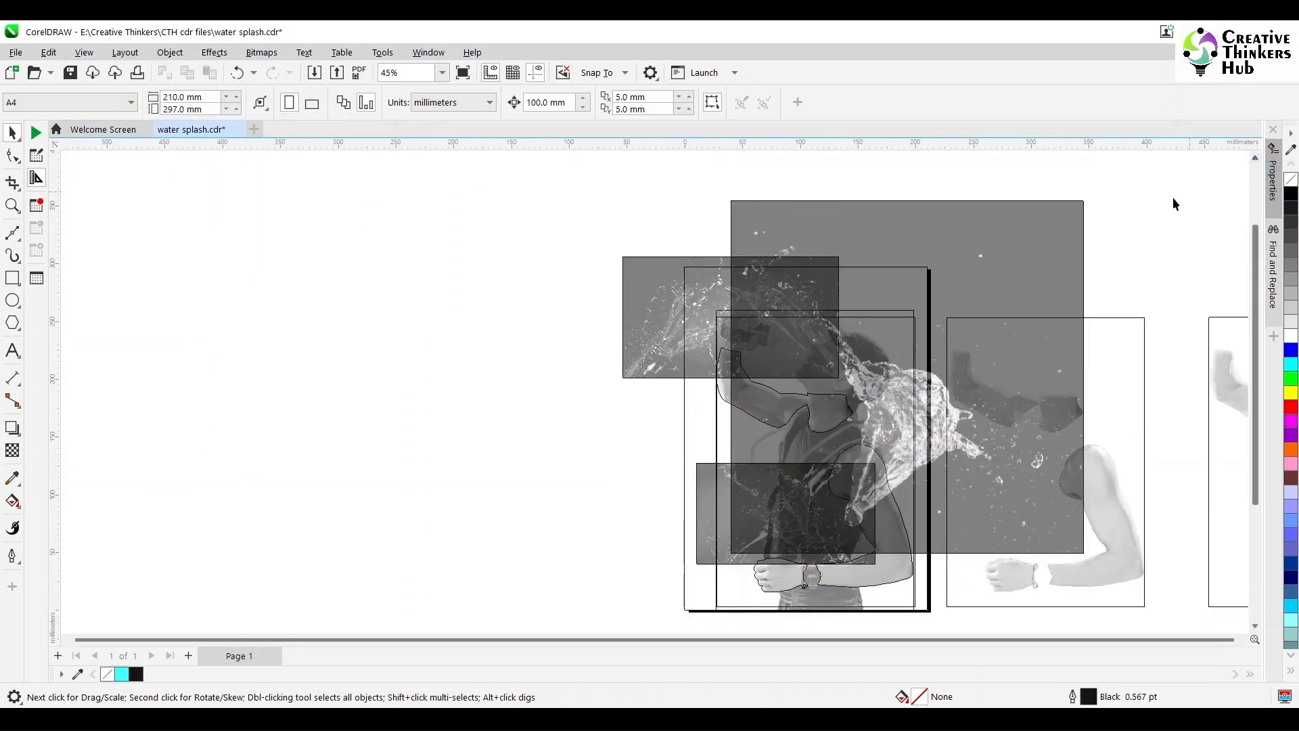
click(1068, 211)
drag(1088, 196, 913, 426)
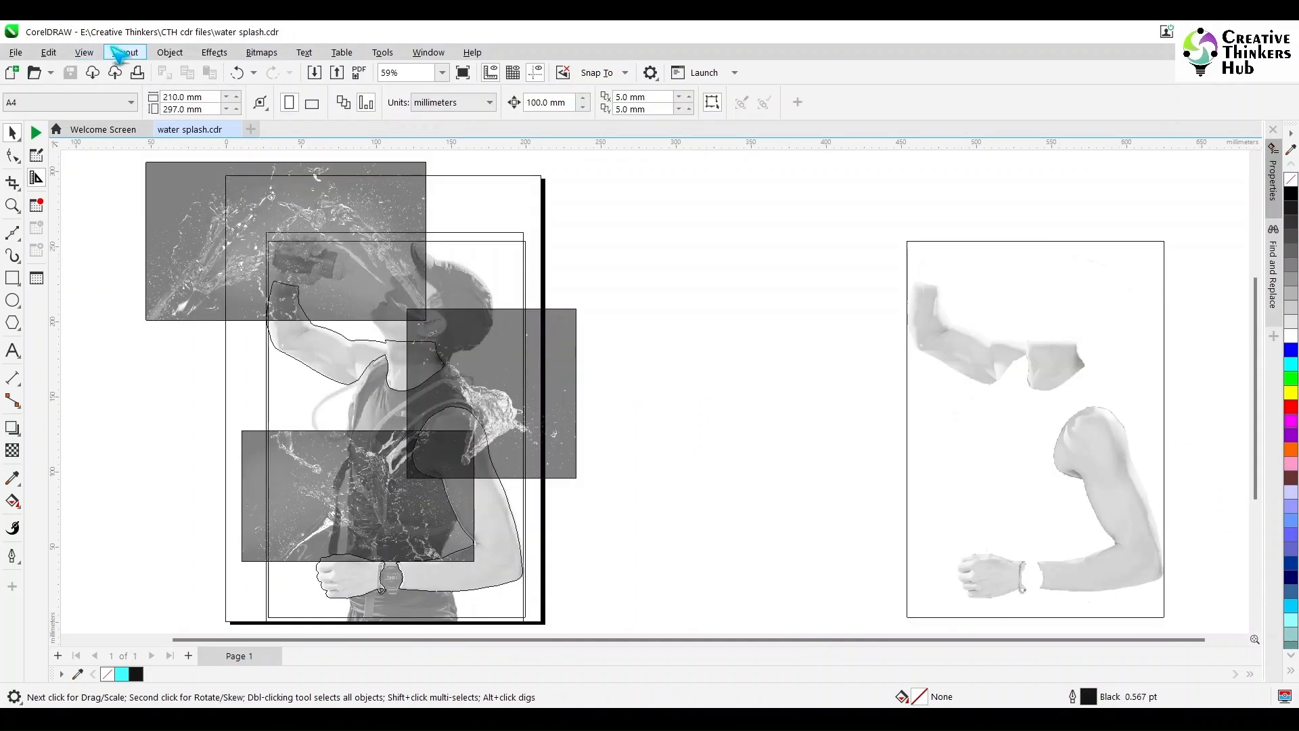
click(121, 53)
mouse_move(83, 53)
click(108, 105)
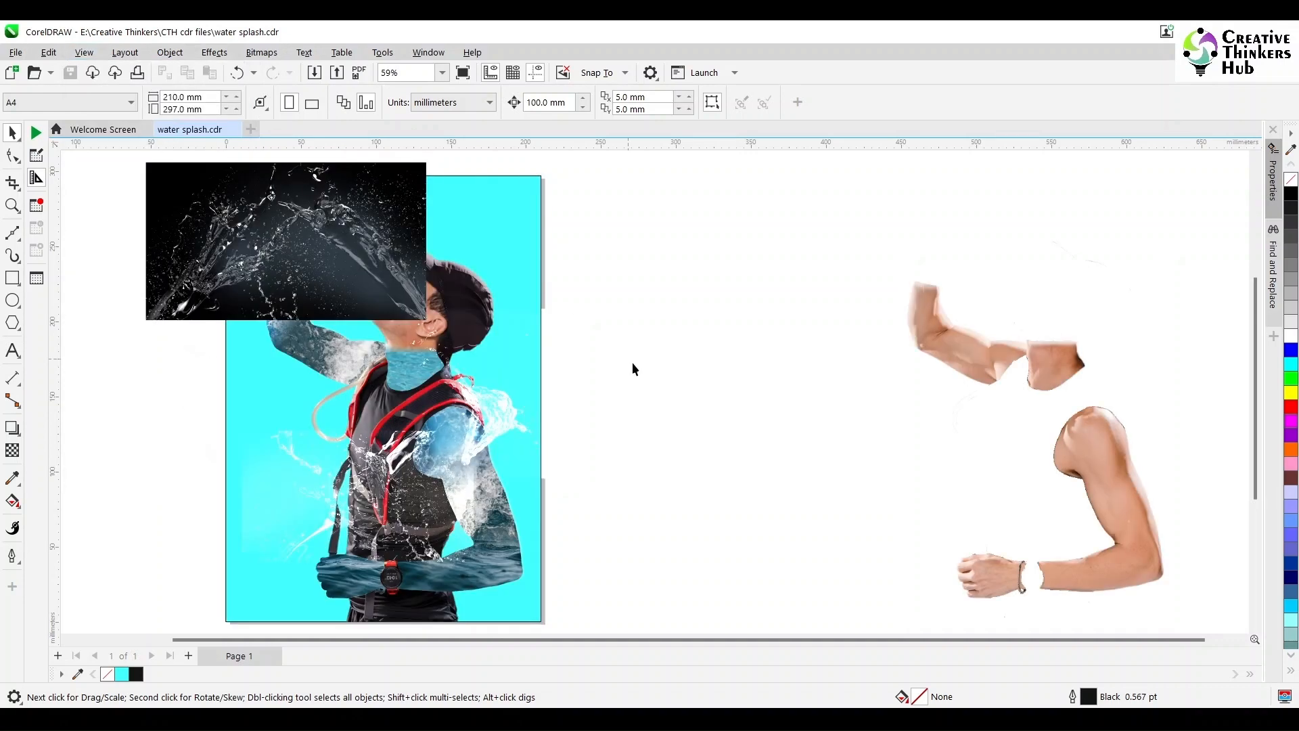
Select the man's cutout in Wireframe, bring it to the front of the layer and restore the Enhanced display
click(467, 297)
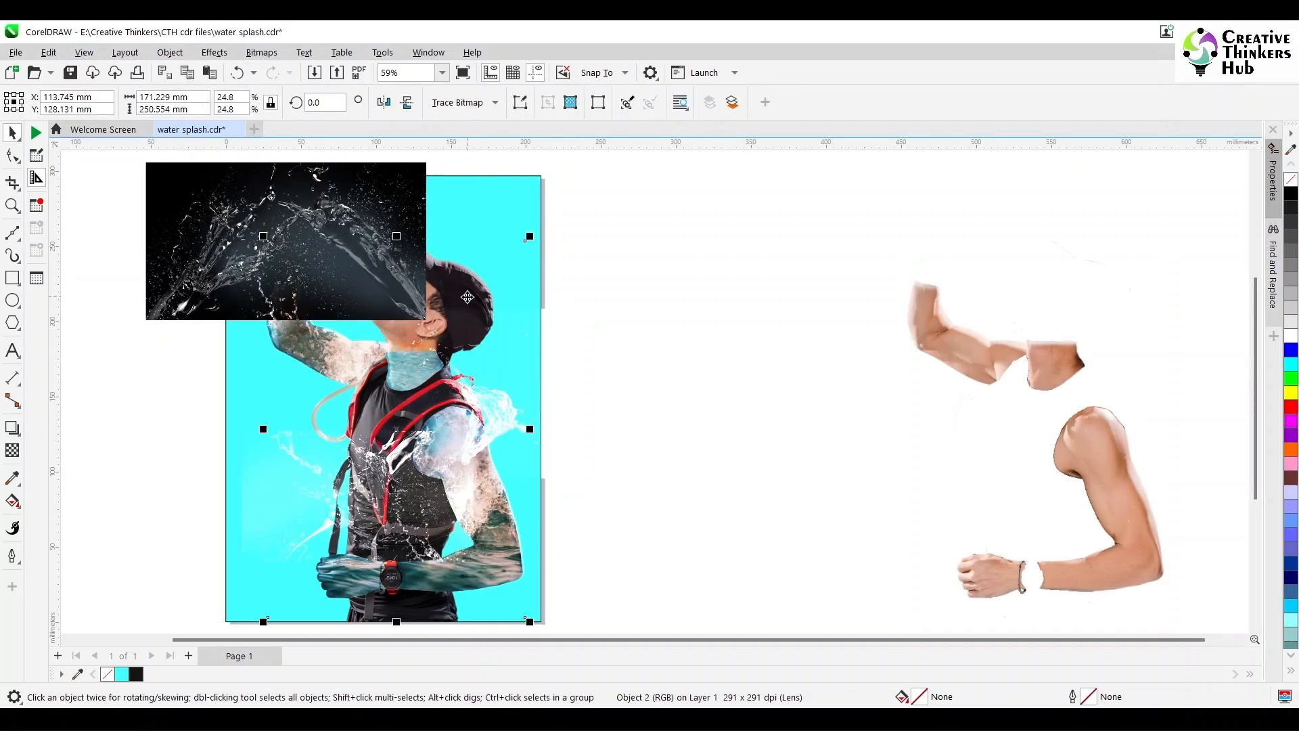
click(612, 245)
click(84, 53)
click(112, 67)
click(511, 234)
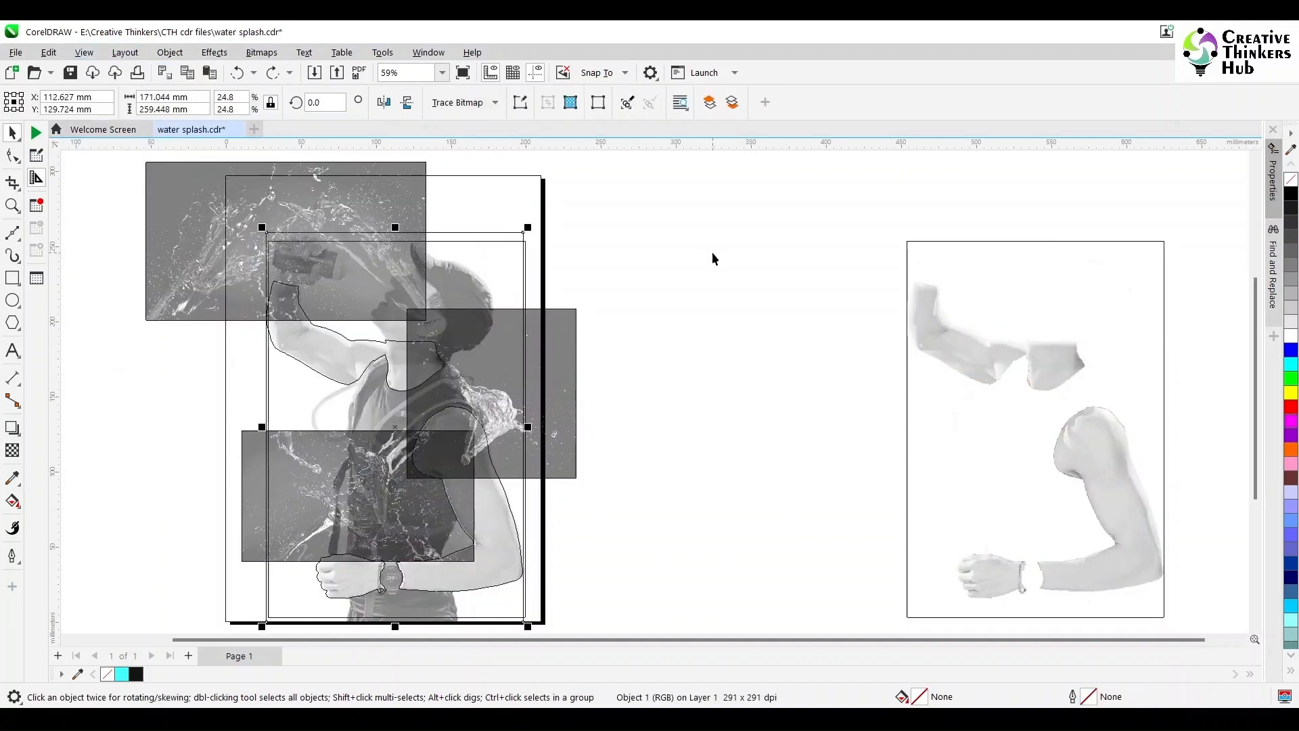
key(shift+Page_Up)
click(85, 54)
click(108, 105)
click(754, 368)
Reposition the square splash behind the man's shoulder and rotate it to about 326°
scroll(549, 416, up, 1)
click(475, 418)
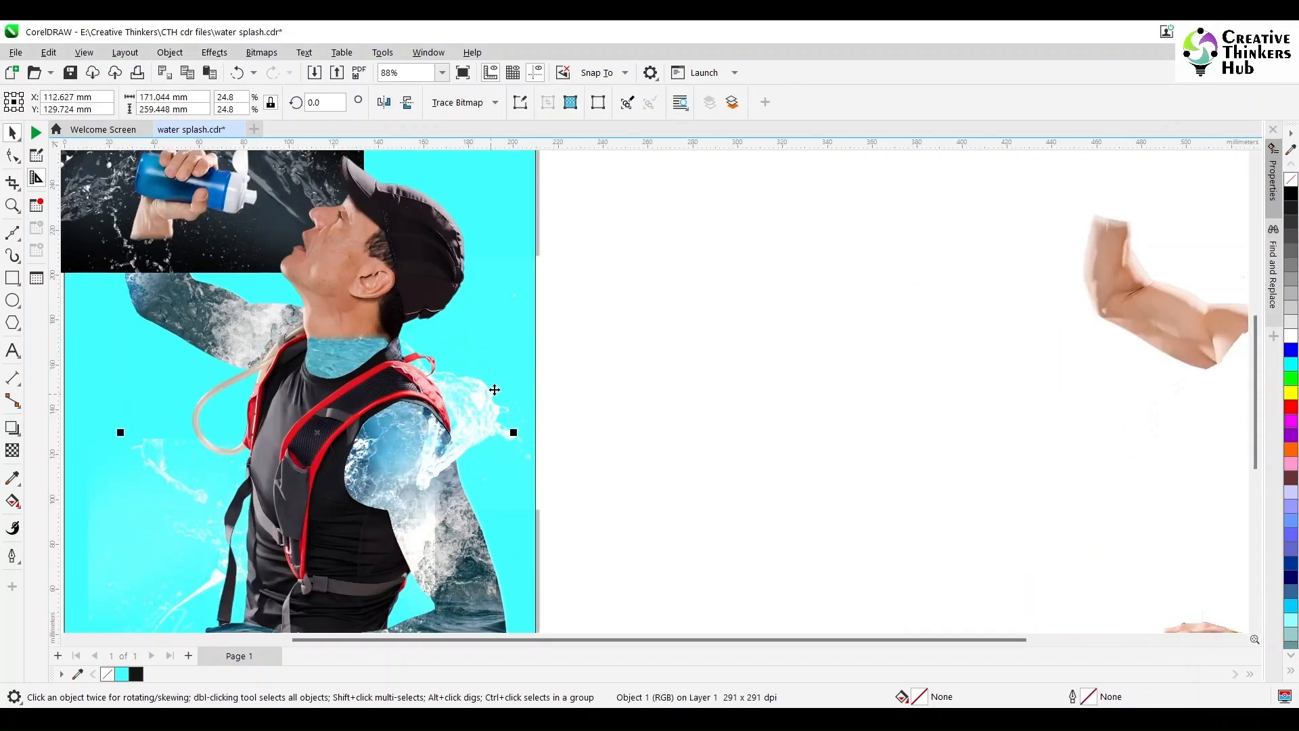
drag(548, 426, 801, 255)
click(530, 426)
drag(595, 249, 580, 323)
drag(423, 417, 498, 388)
click(499, 390)
drag(596, 292, 640, 364)
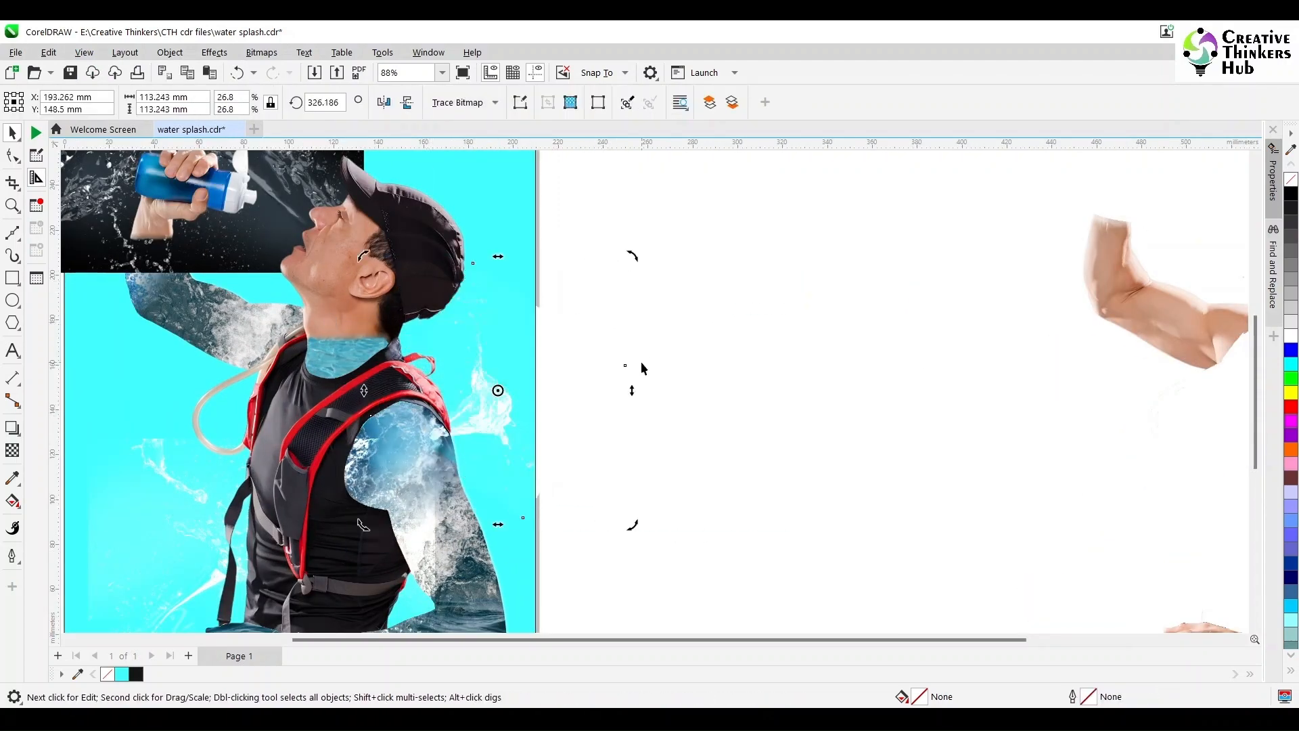
Rotate the shoulder splash to about 281°, reduce it to about 96 mm wide and shift it slightly down
click(499, 408)
click(623, 377)
click(553, 419)
click(633, 264)
drag(630, 256, 667, 318)
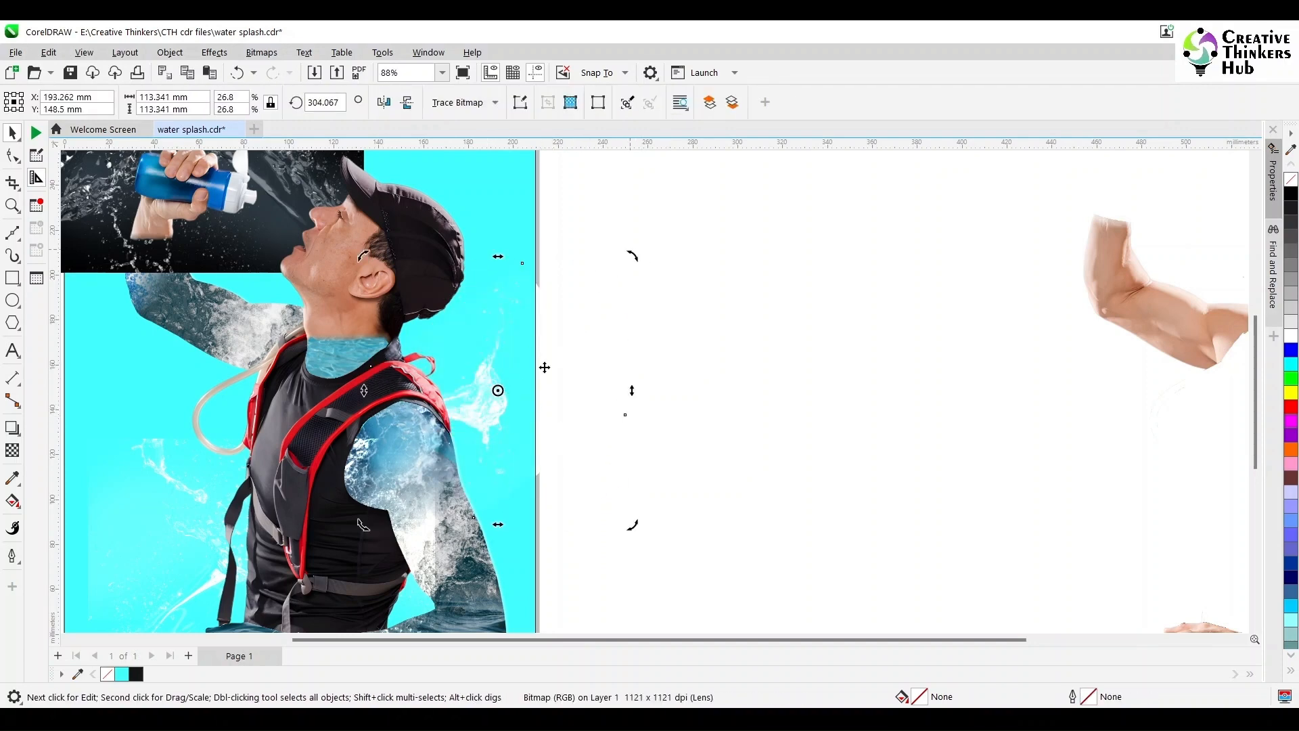
drag(633, 524, 591, 572)
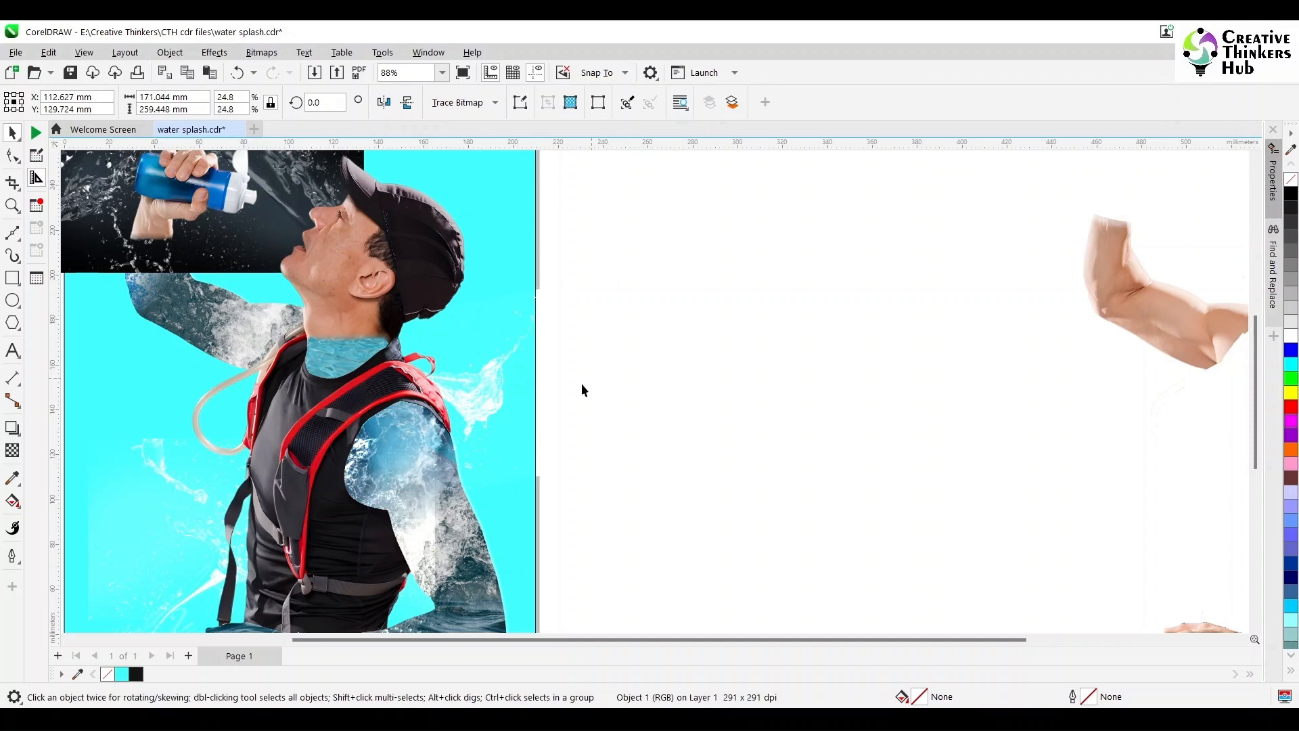
click(579, 433)
scroll(705, 448, down, 5)
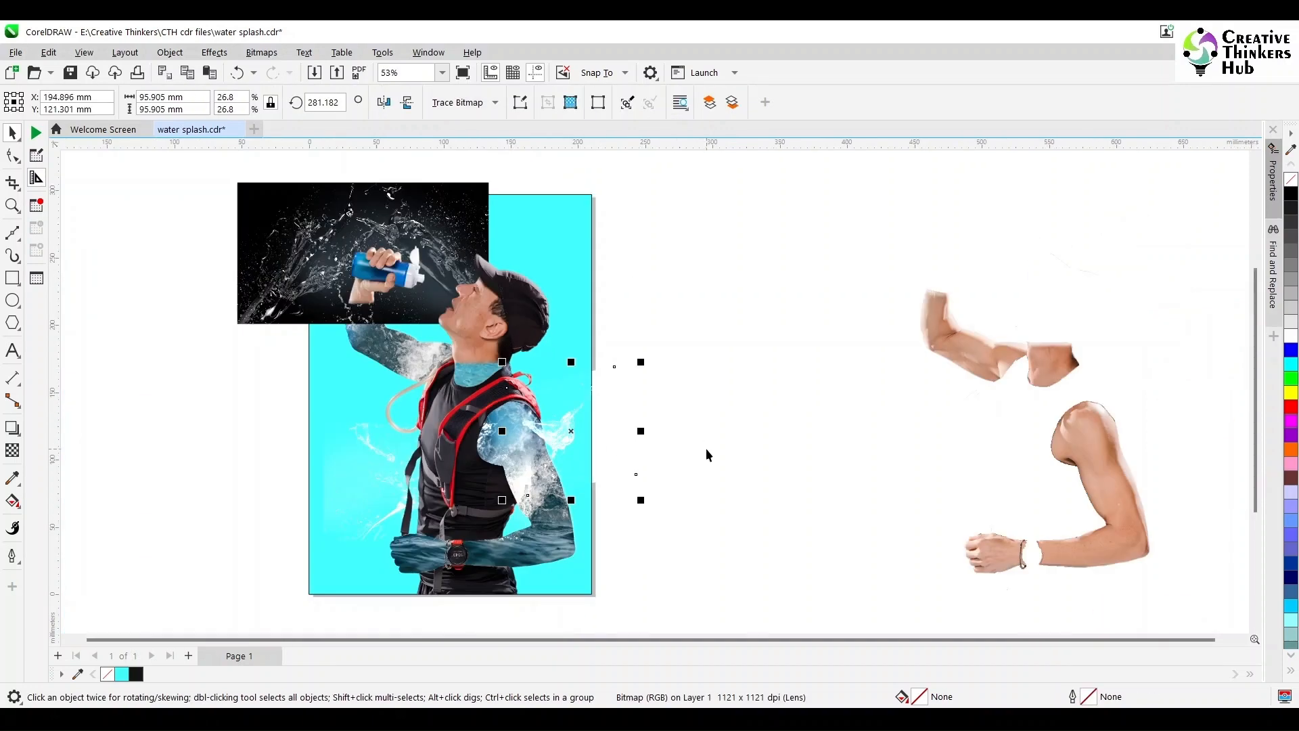
Scale the splash behind the man's torso to 15.2% and move it over his lowered fist
click(465, 460)
click(464, 459)
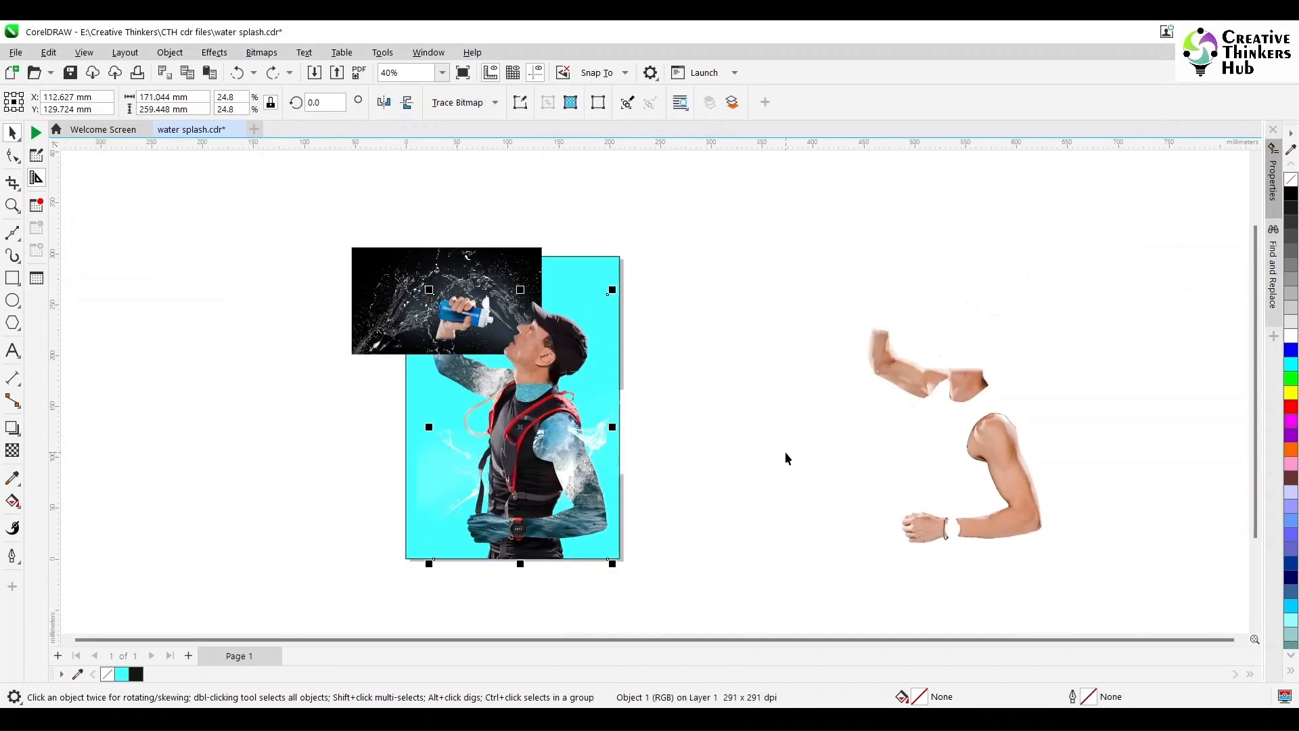
scroll(722, 502, up, 3)
click(162, 511)
click(295, 499)
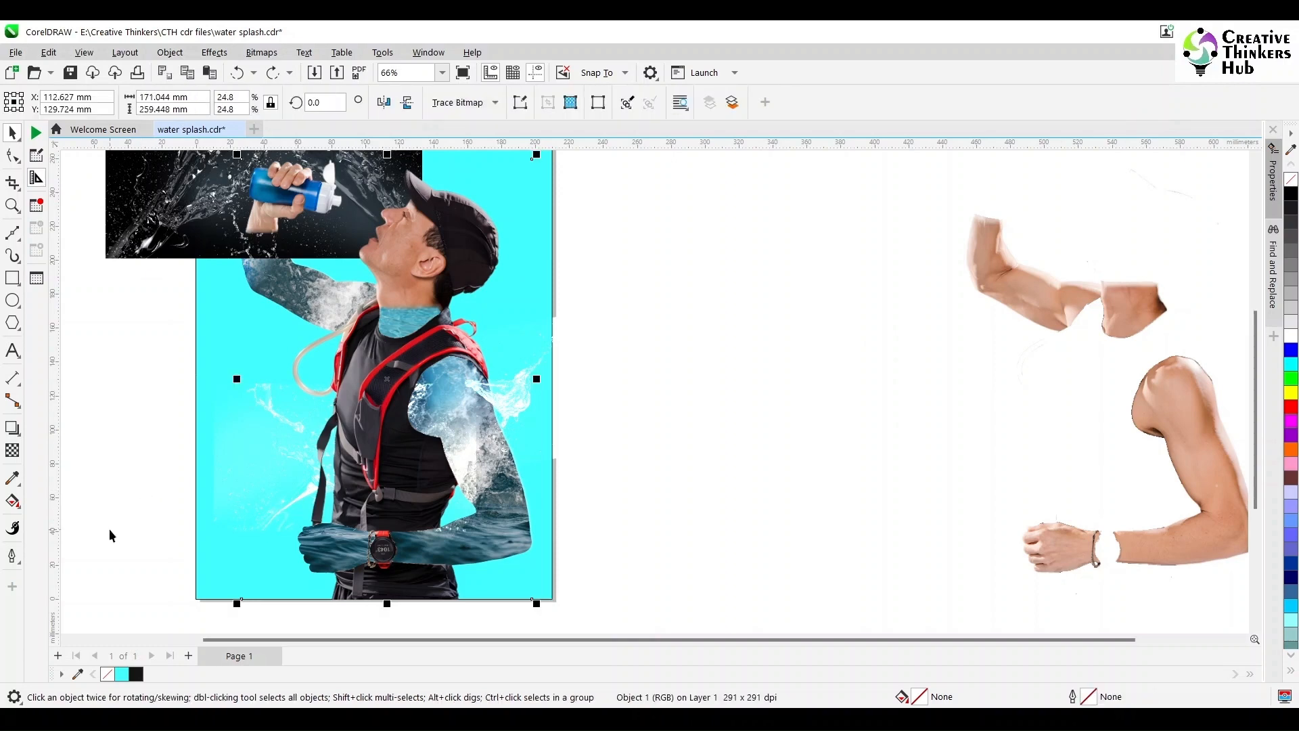
click(110, 533)
click(259, 530)
drag(222, 502, 232, 548)
drag(493, 421, 397, 499)
drag(290, 538, 322, 549)
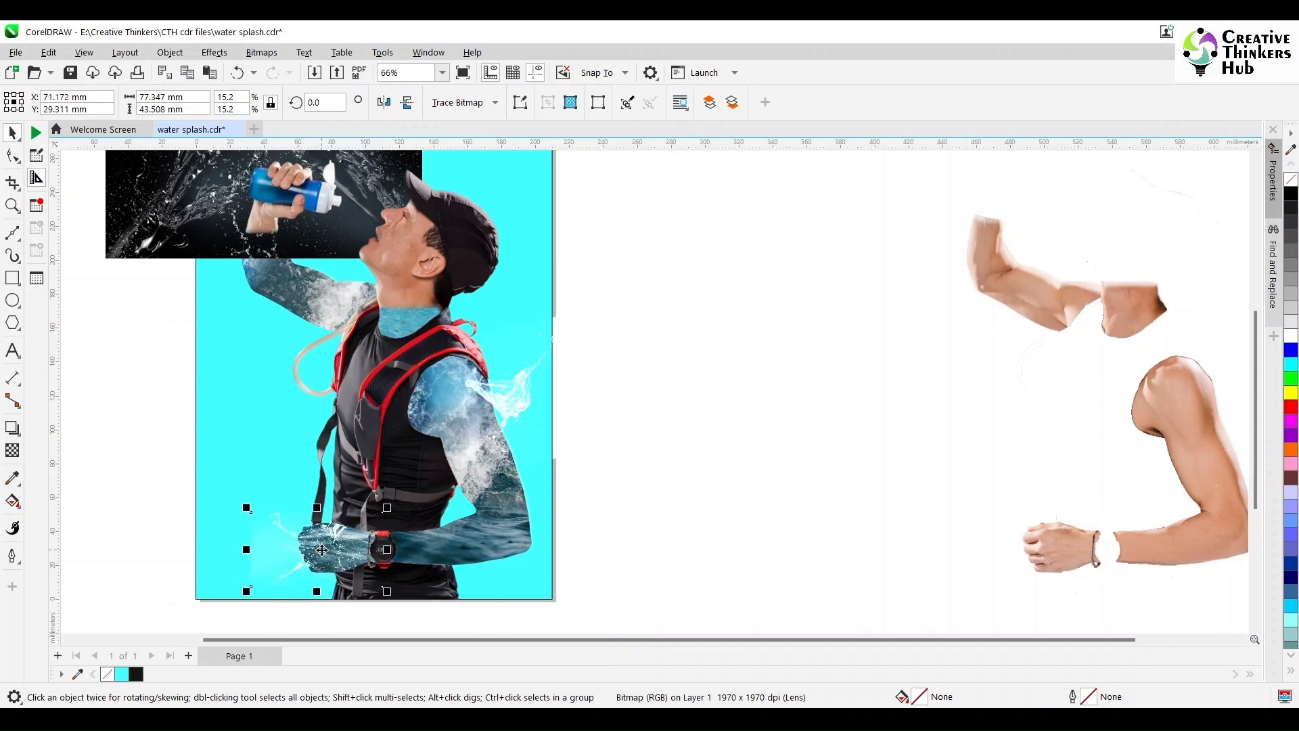
click(164, 494)
click(282, 546)
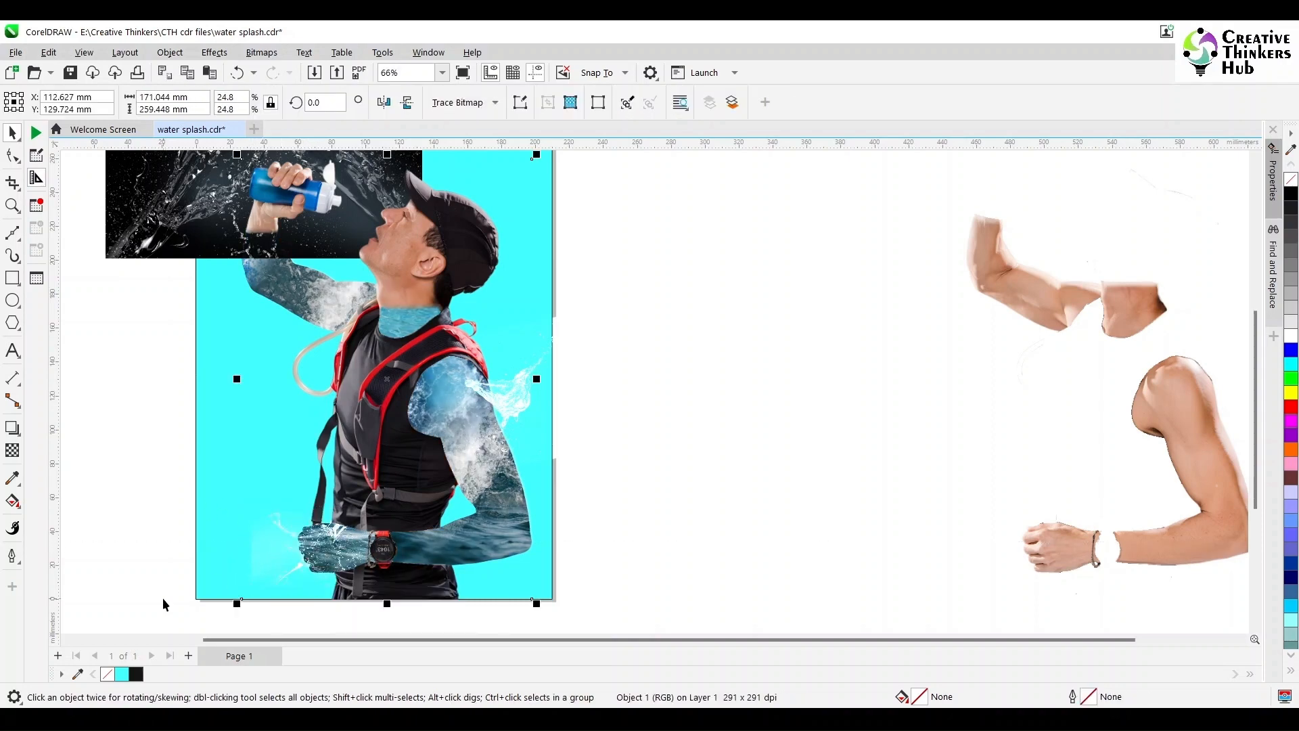
click(162, 597)
click(306, 543)
drag(330, 545, 256, 551)
key(ctrl+z)
Fade the outer edge of the fist splash with a linear fountain transparency at -174°
click(156, 580)
click(334, 532)
click(15, 455)
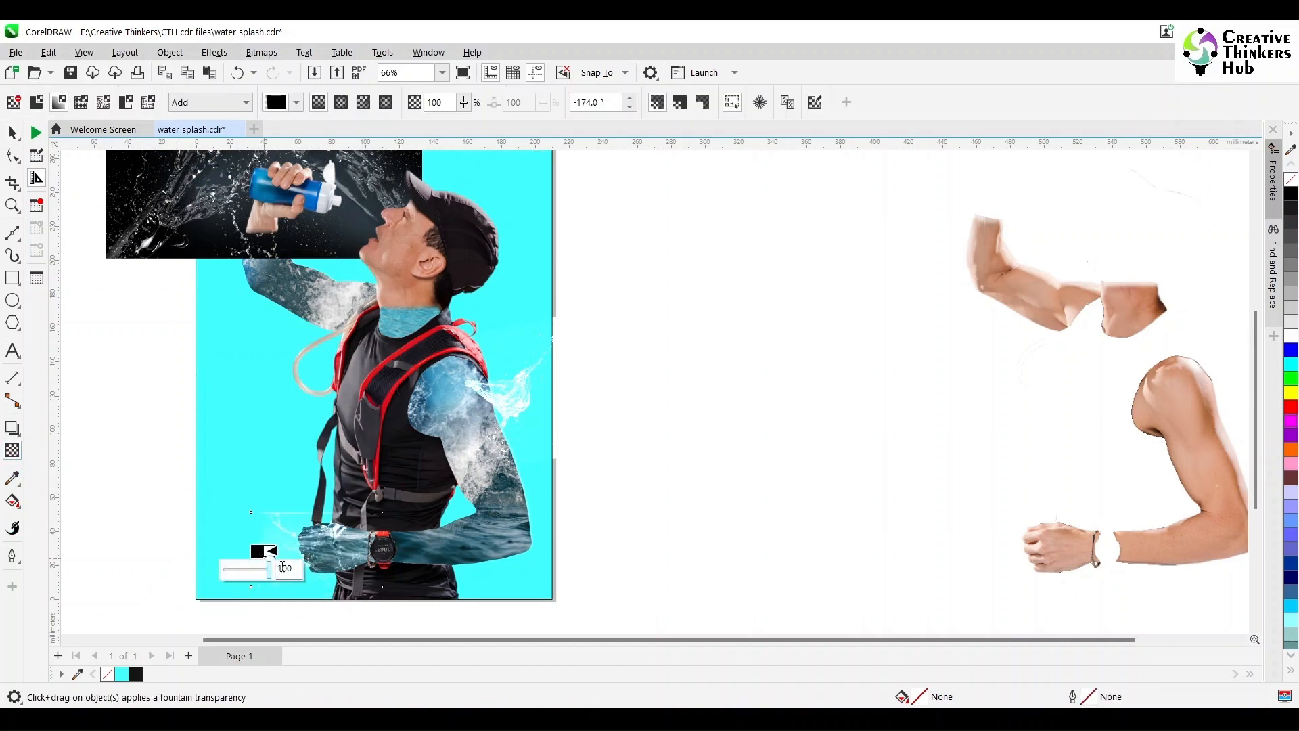
scroll(311, 558, up, 2)
key(space)
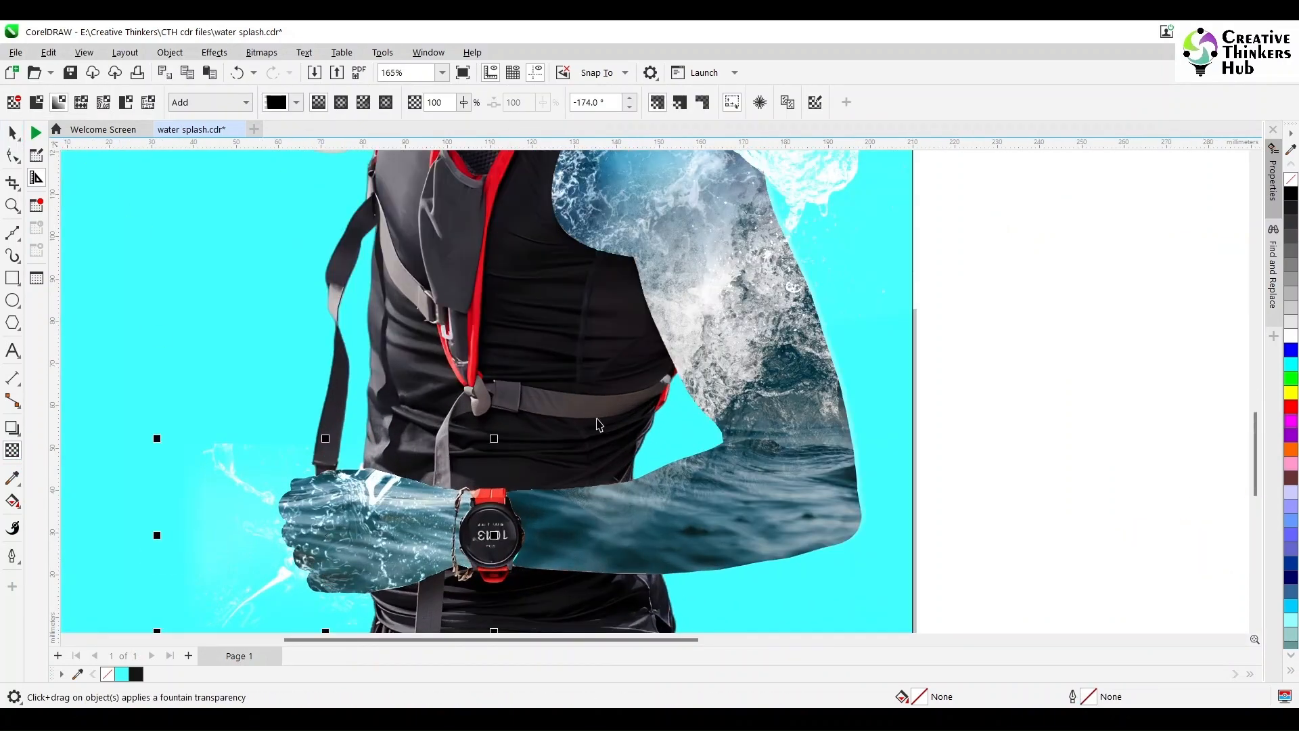
Place two copies of the landscape splash outside the page and crop the one nearest the page to its right half
click(1020, 505)
scroll(1020, 504, down, 5)
drag(812, 196, 646, 261)
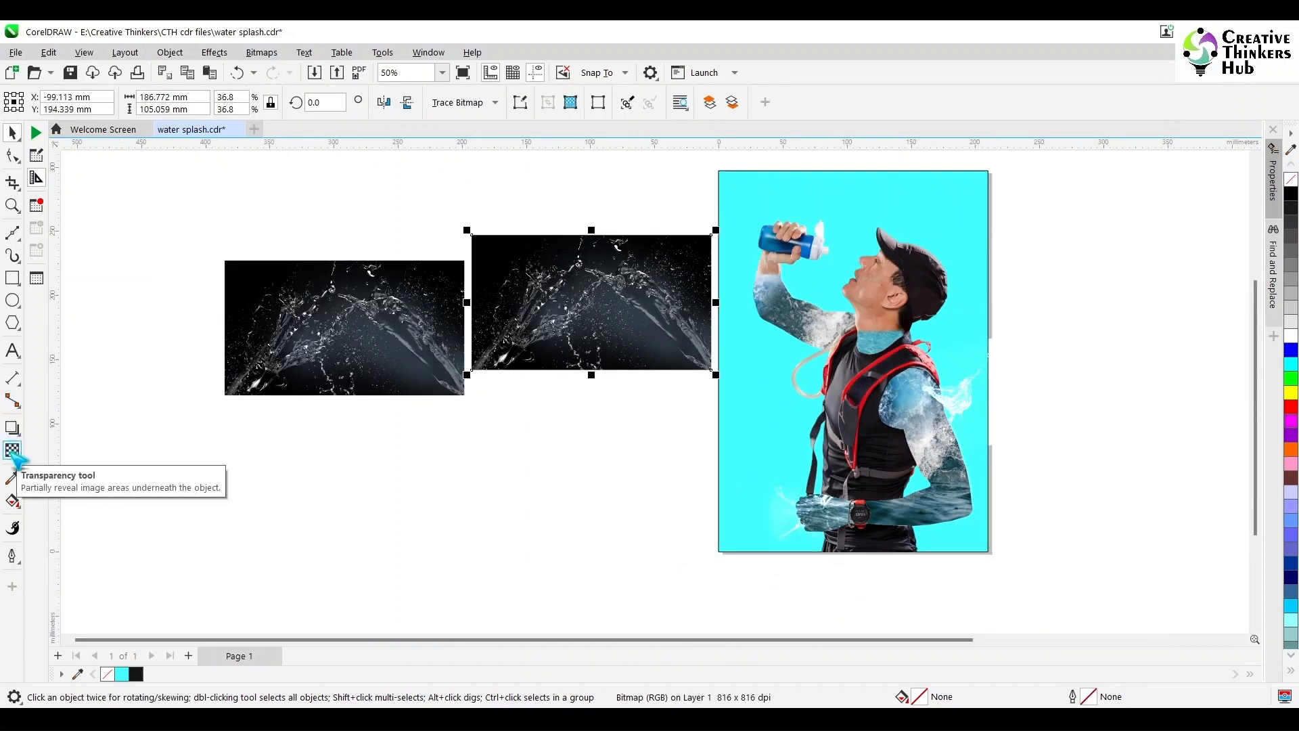
click(12, 182)
drag(711, 234, 594, 374)
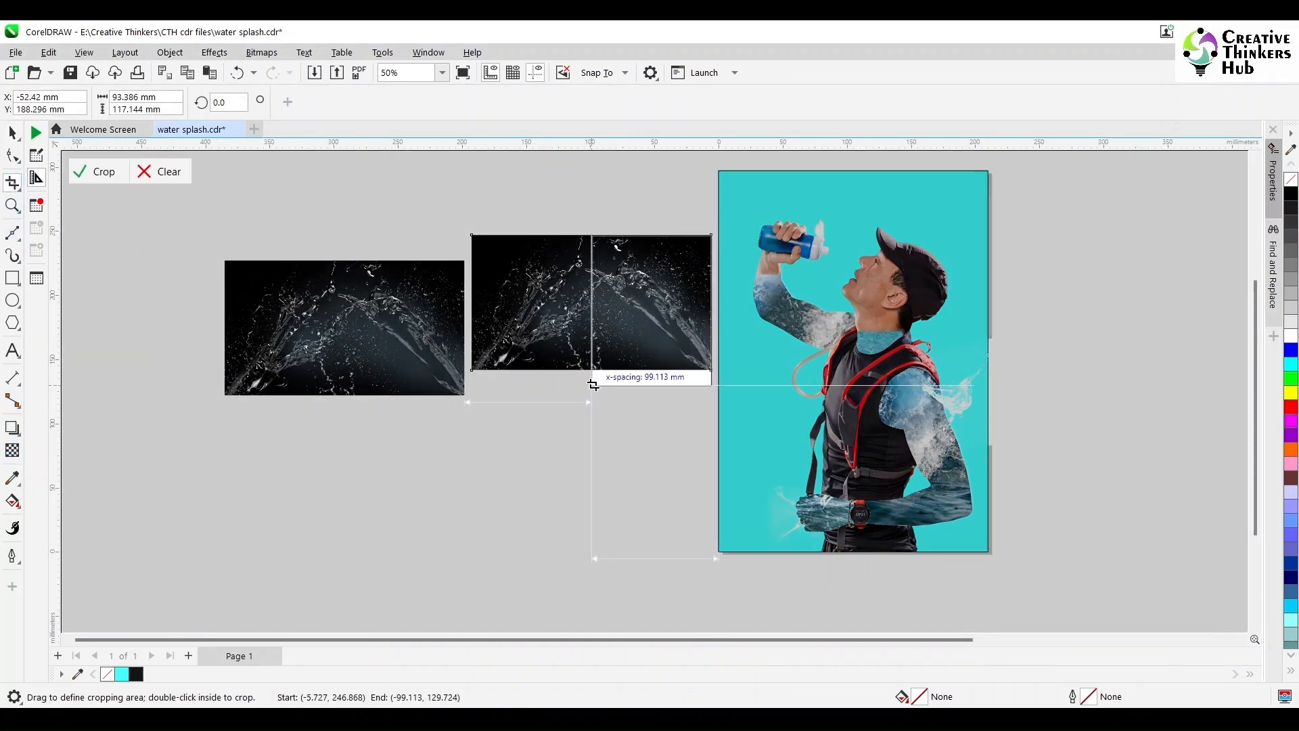
click(96, 172)
key(space)
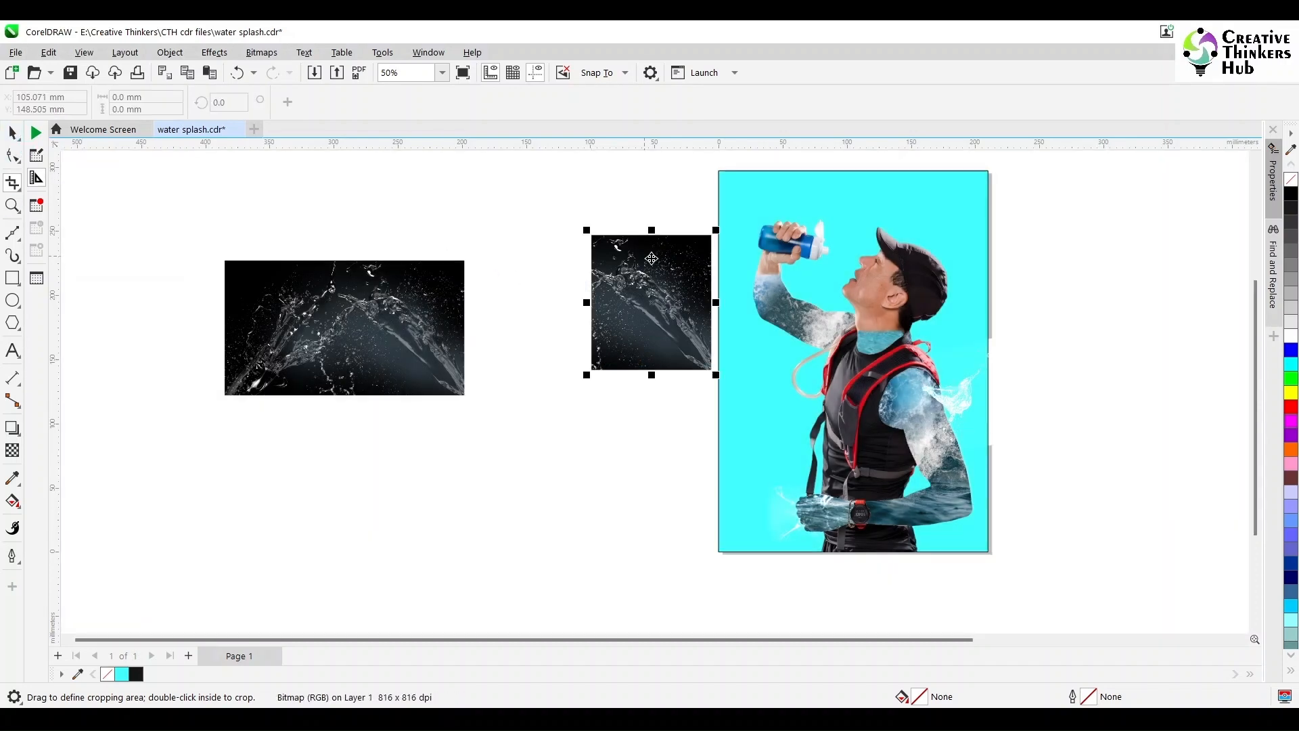
Crop the remaining landscape splash to its left part, using a crop area about 108 mm wide
click(345, 319)
click(12, 183)
drag(224, 262, 359, 399)
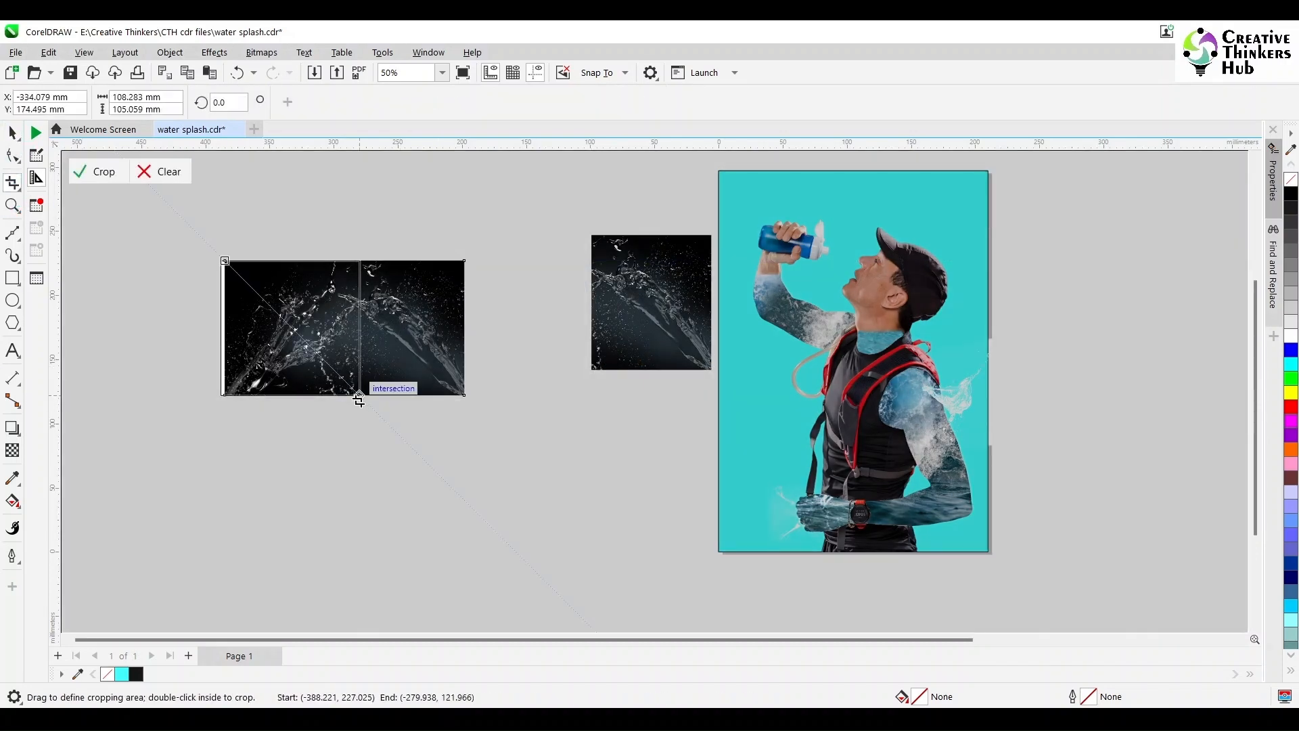
click(96, 172)
click(12, 133)
Set the merge mode of the cropped right-half splash to Add
click(680, 333)
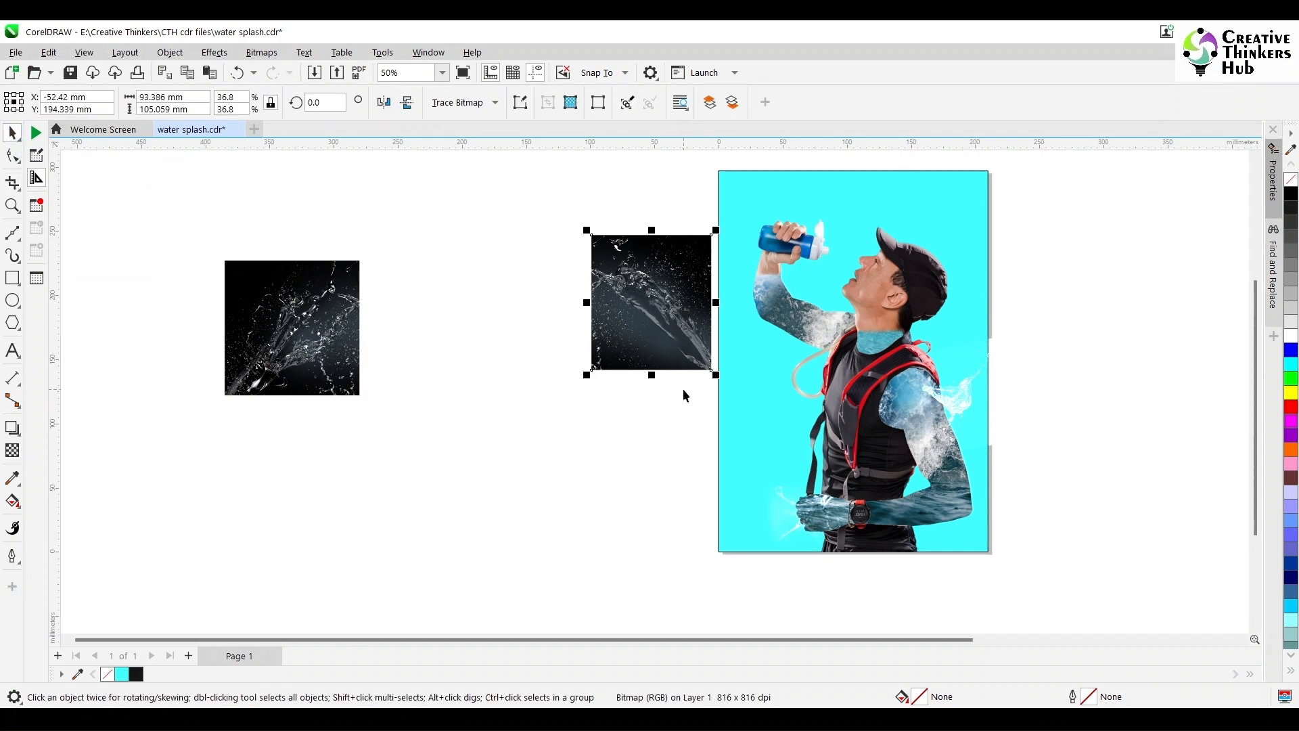
click(86, 53)
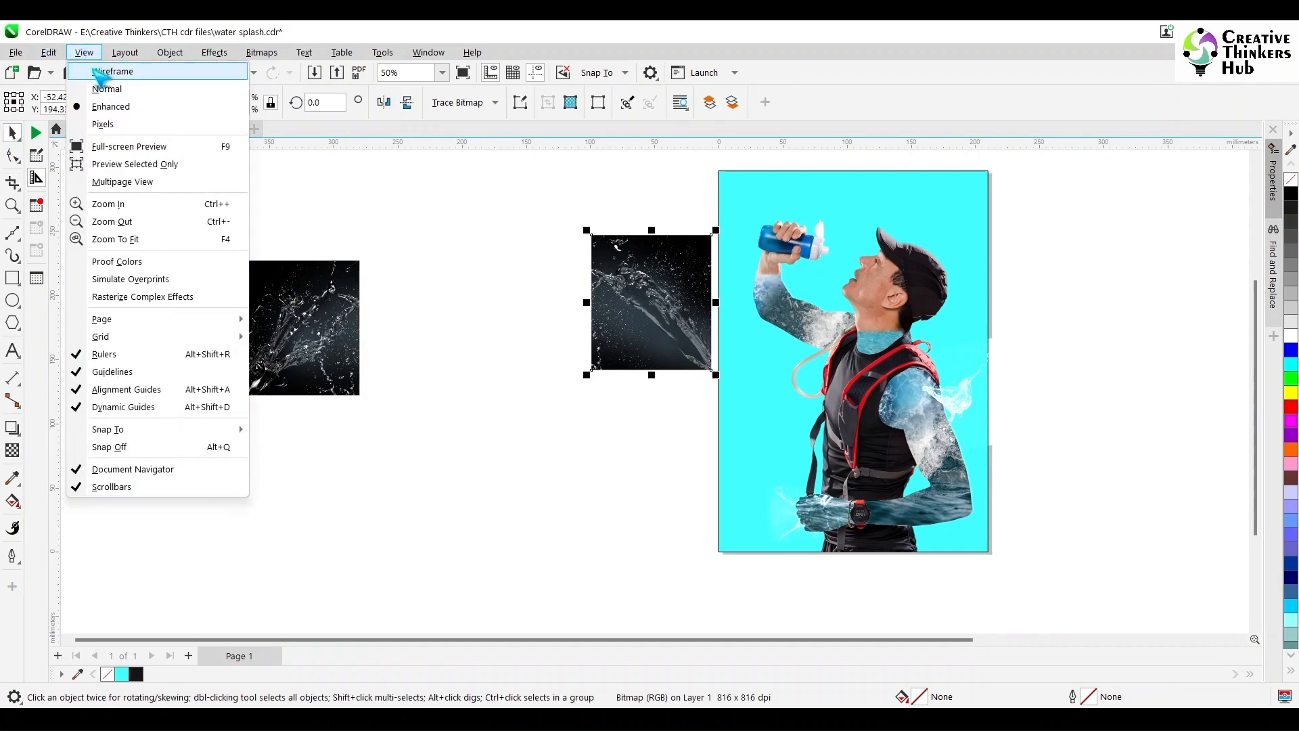
click(86, 53)
click(12, 450)
click(246, 102)
click(186, 134)
click(12, 132)
Rotate the right-half splash to about 214° and move it onto the page over the man's head
drag(657, 302, 479, 313)
scroll(834, 298, up, 4)
scroll(835, 298, up, 1)
scroll(834, 298, down, 1)
key(ctrl+z)
click(479, 313)
drag(679, 205, 525, 548)
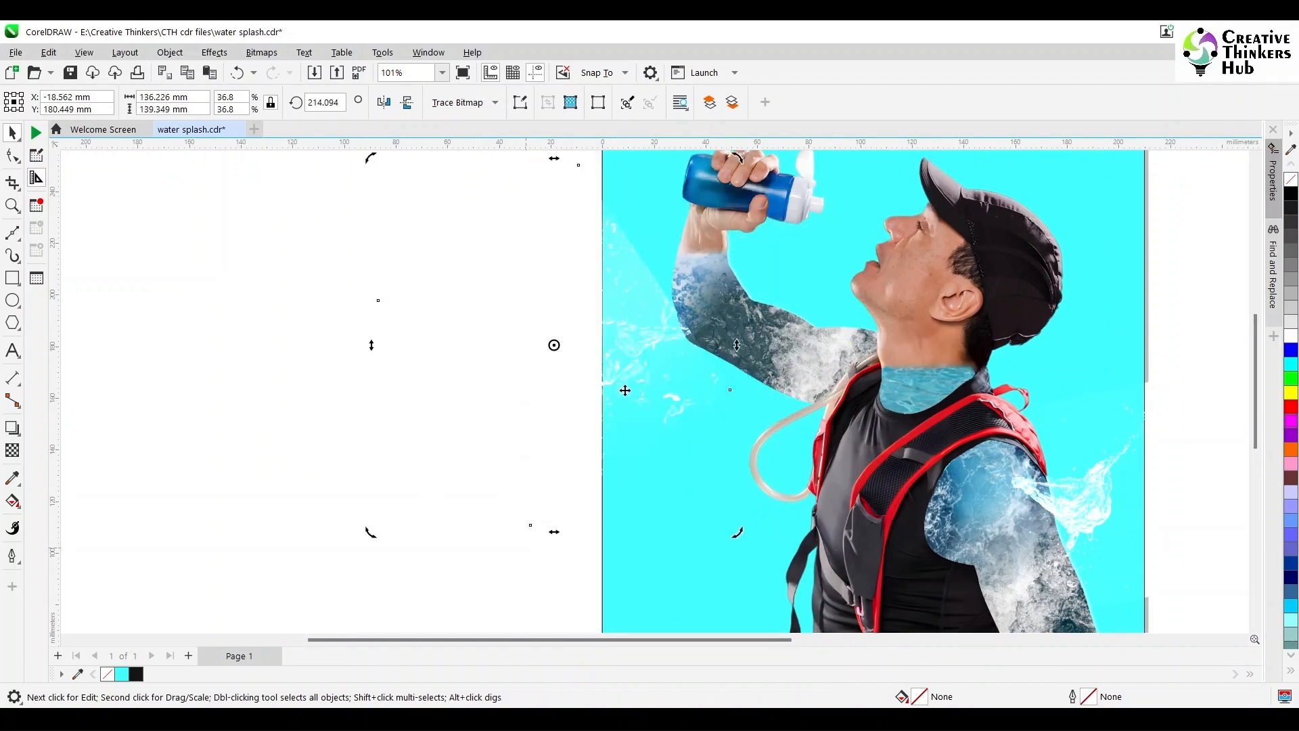
drag(625, 390, 1024, 292)
click(1255, 159)
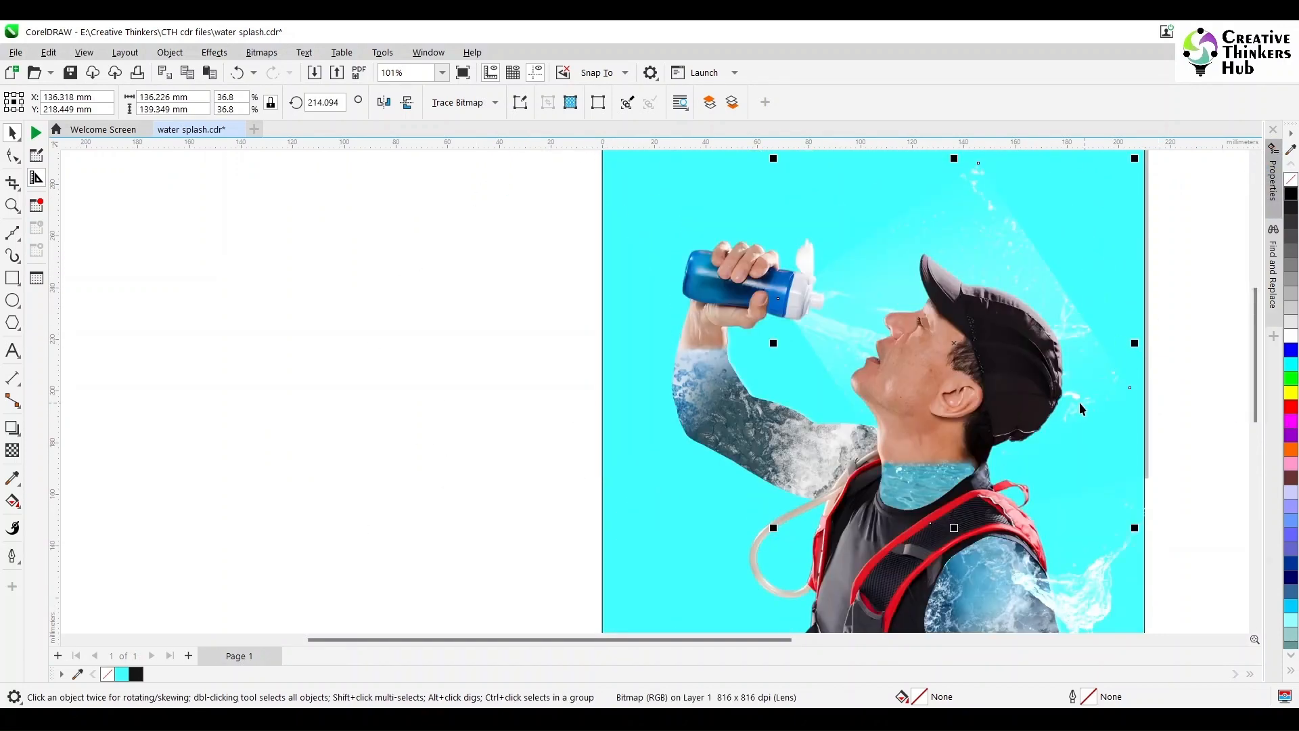
Rotate the splash to about 203°, scale it to 16.5% and place it between the bottle spout and the man's mouth
click(991, 191)
drag(1124, 163, 1177, 198)
click(1003, 184)
drag(1122, 519, 941, 329)
drag(863, 247, 882, 322)
scroll(933, 491, up, 1)
drag(854, 222, 853, 232)
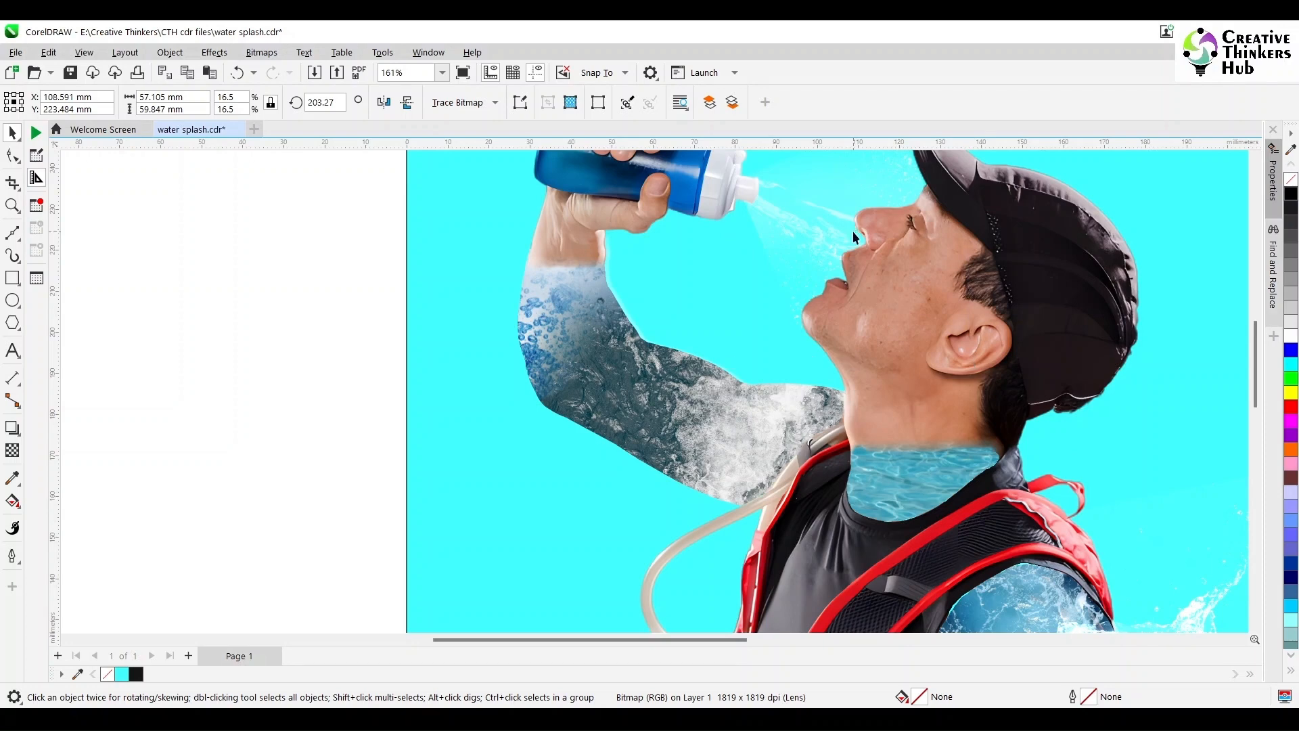
Enlarge the mouth splash to 18.7%, rotate it to about 194° and align its stream with the bottle spout
click(853, 236)
drag(976, 365, 959, 385)
click(959, 384)
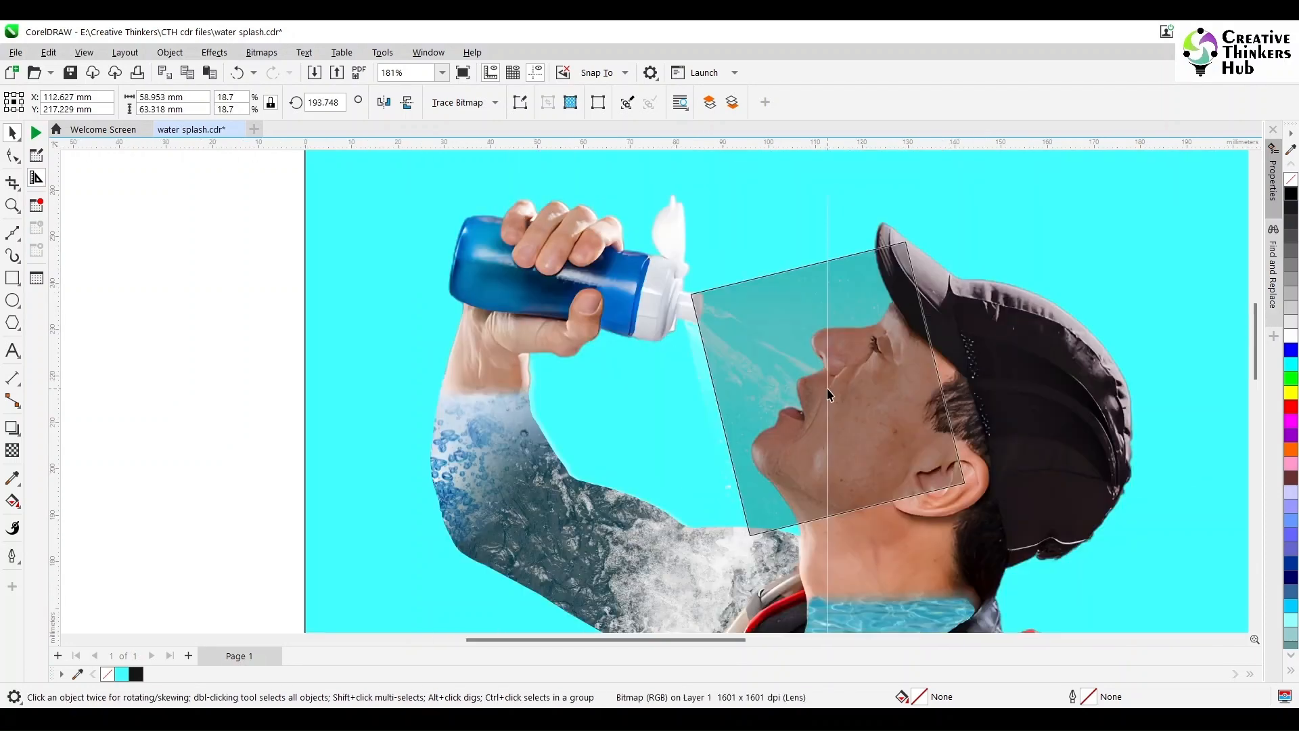
drag(826, 395, 827, 389)
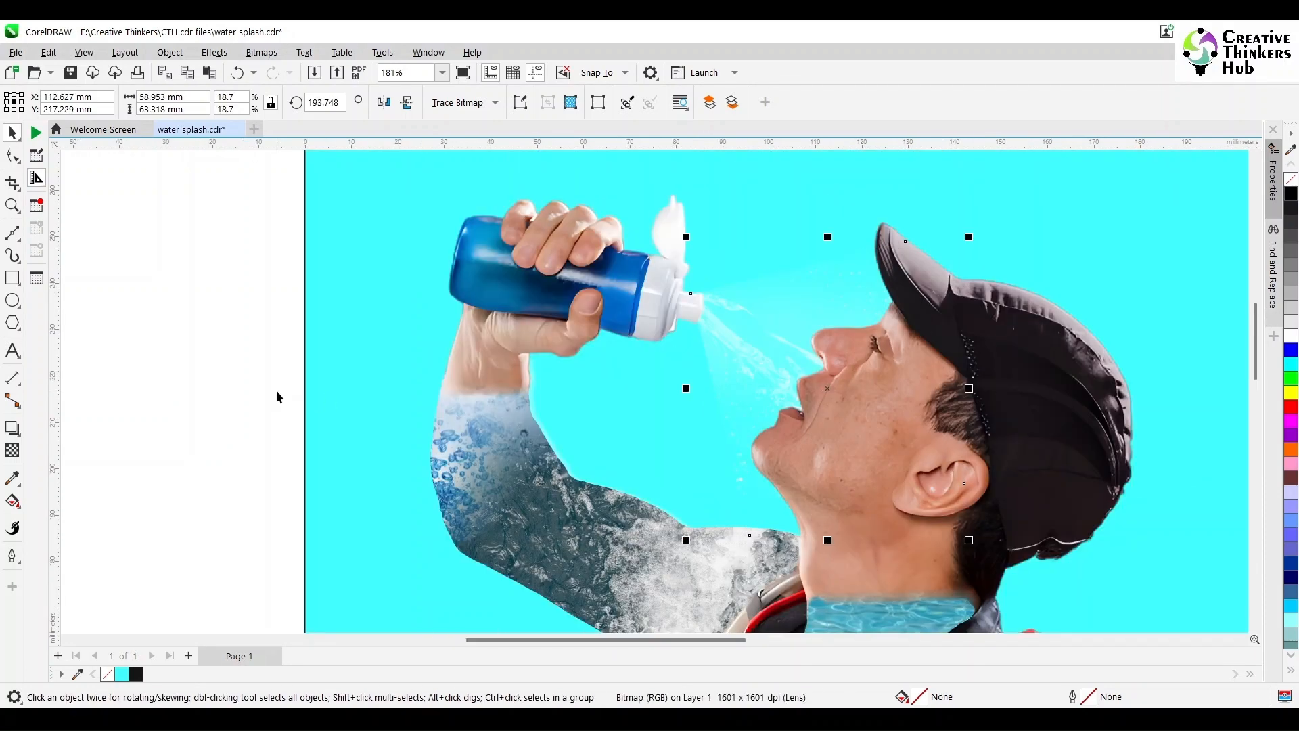
Adjust the mouth splash's fountain transparency to fade its edge below the bottle stream, then place the splash behind the man's head
key(ctrl+Home)
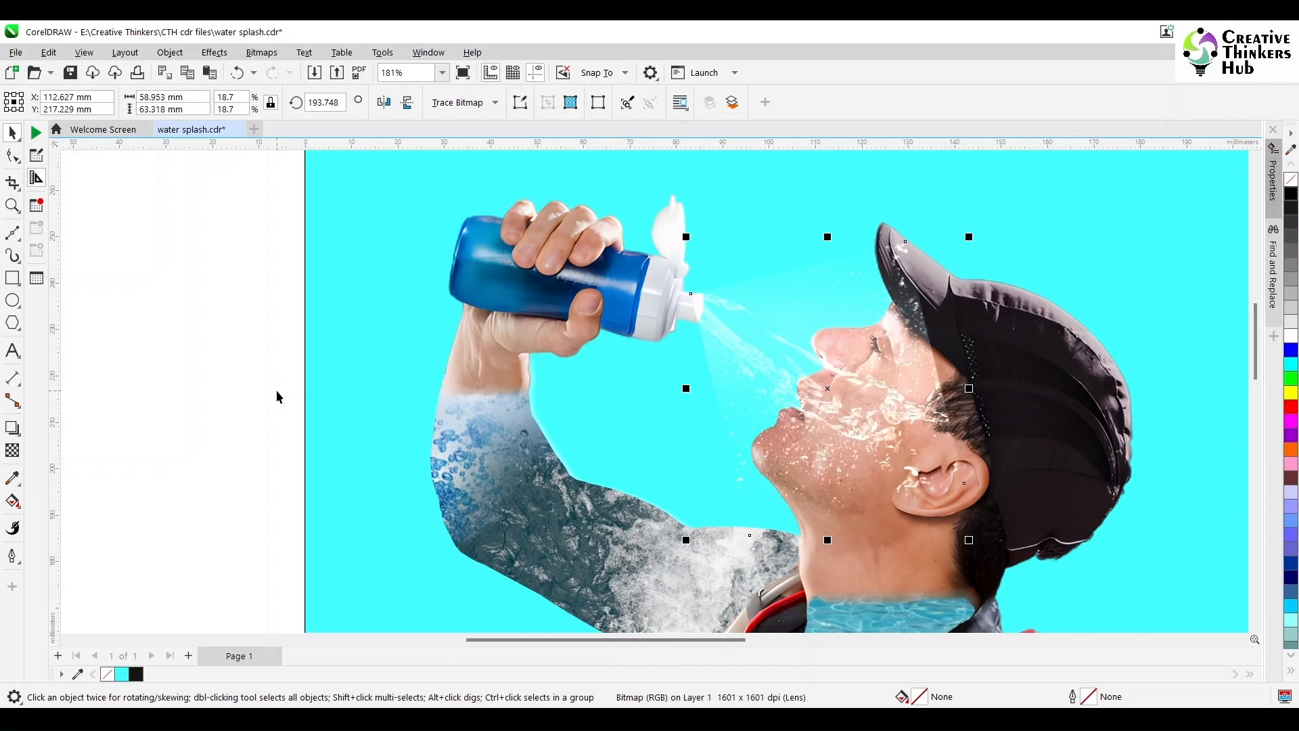
click(12, 449)
drag(717, 347, 701, 374)
scroll(768, 377, up, 3)
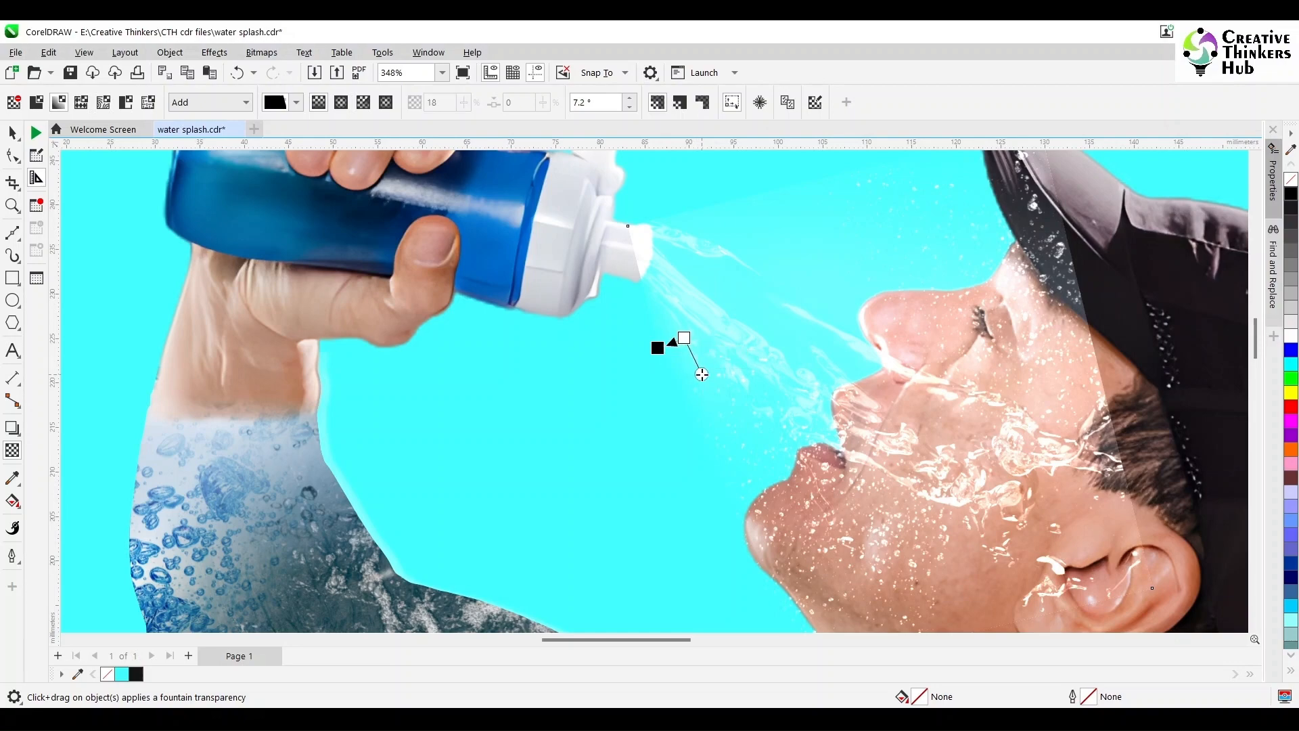
key(space)
scroll(521, 339, down, 3)
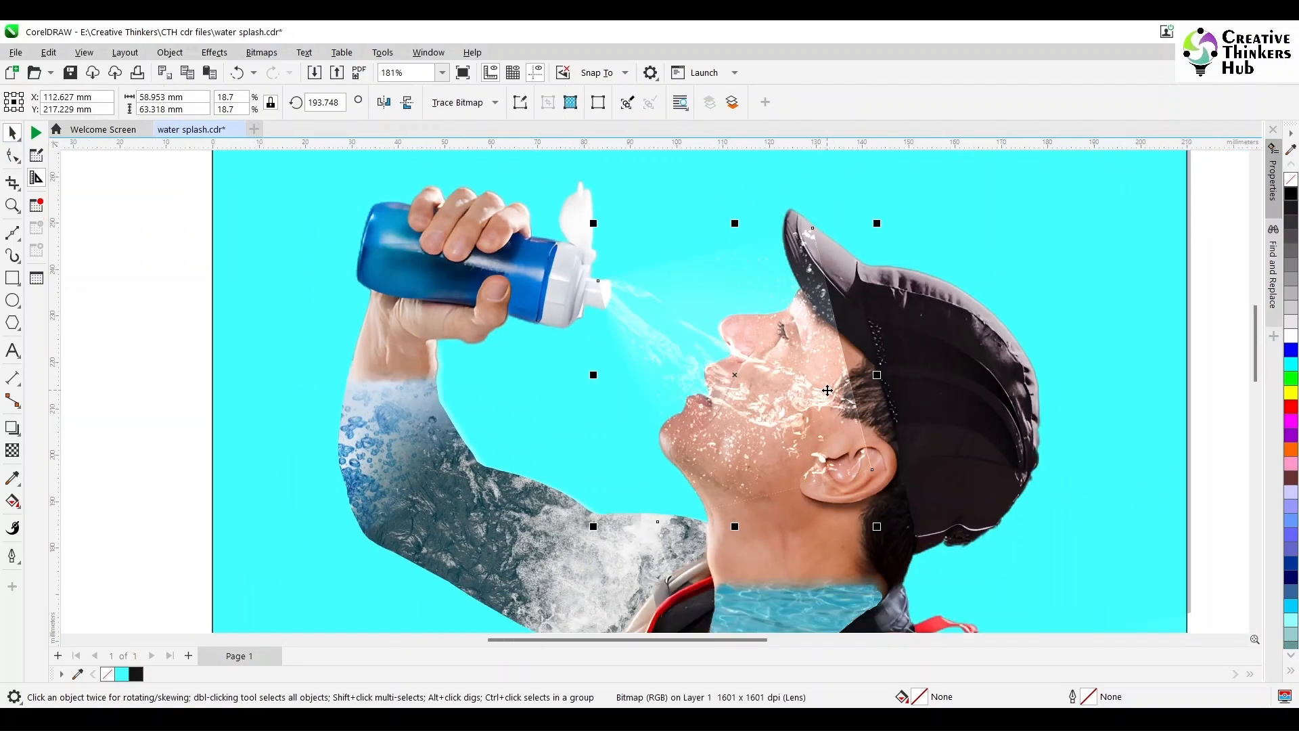
key(ctrl+Page_Down)
Move the black-background splash image onto the page, scale it to 12.2% and place it over the man's lowered elbow
scroll(828, 342, down, 5)
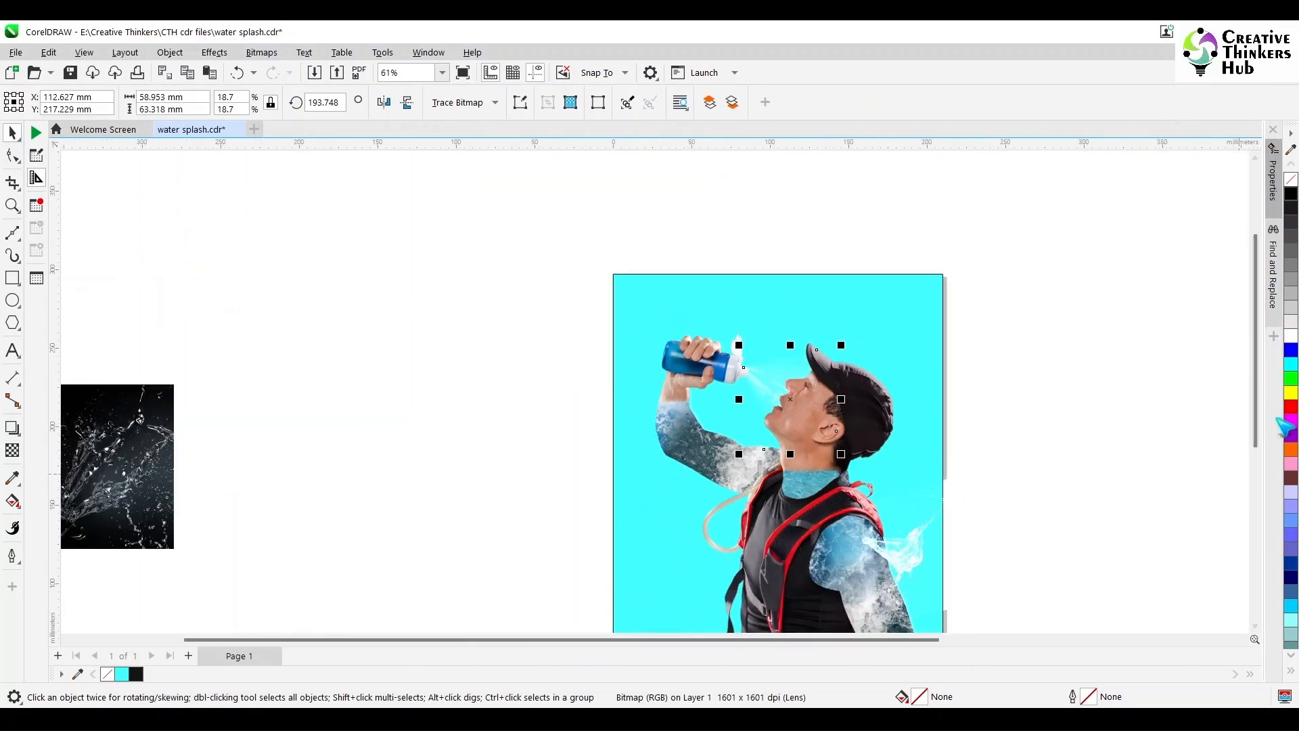
drag(1254, 414, 1243, 458)
click(1073, 358)
drag(163, 419, 1003, 606)
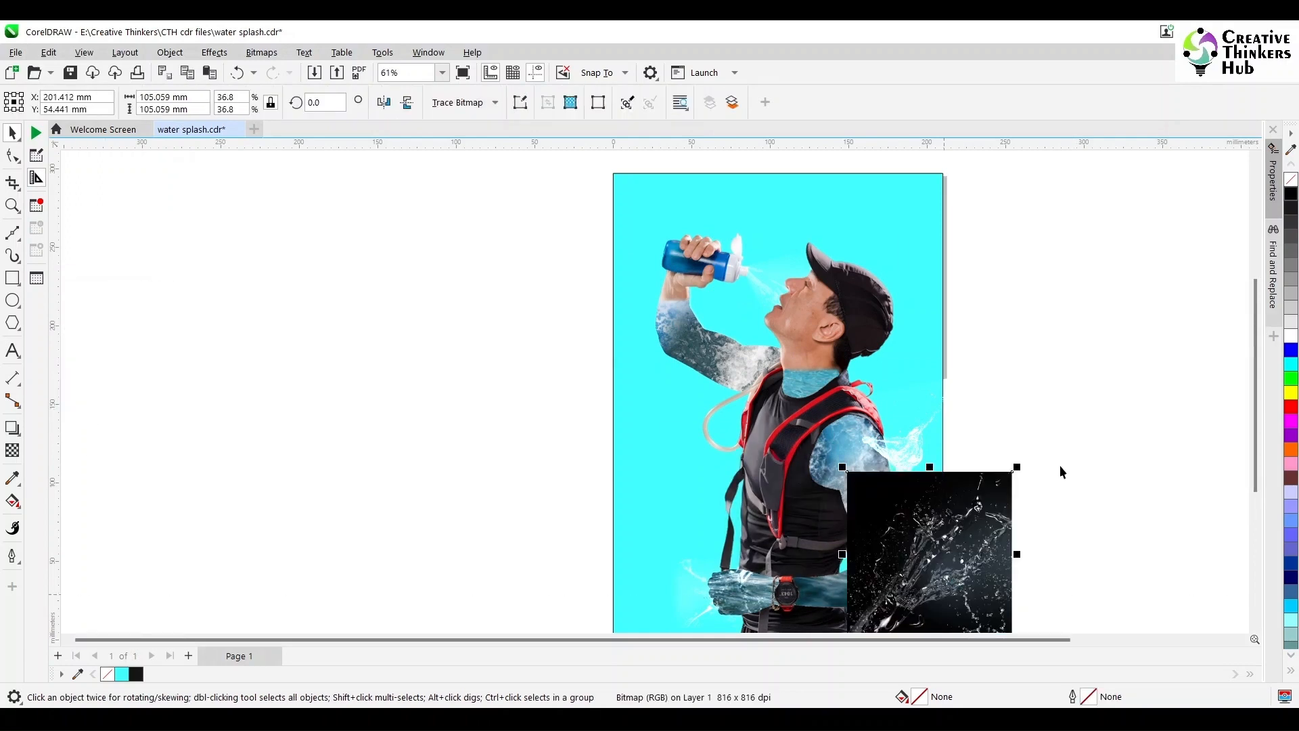
drag(1015, 468, 929, 571)
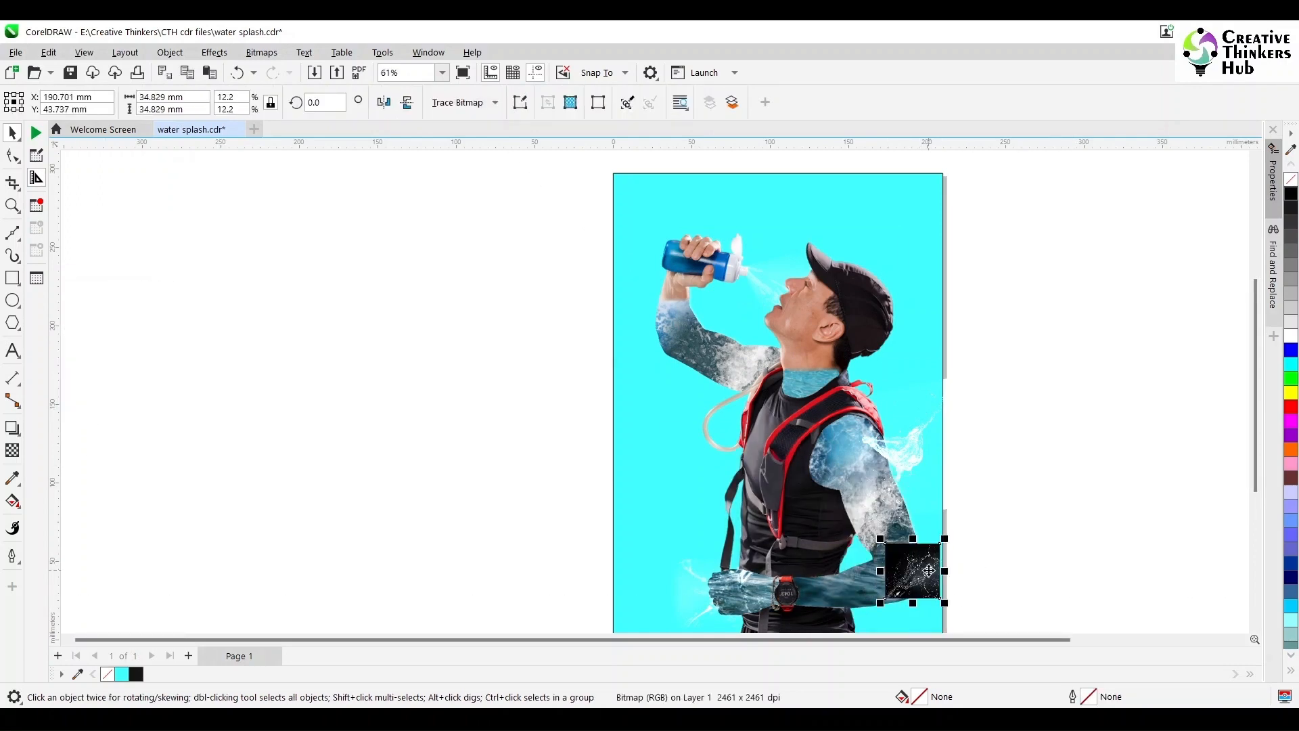
Set the merge mode of the elbow splash to Add
click(82, 52)
click(11, 449)
click(244, 104)
click(219, 132)
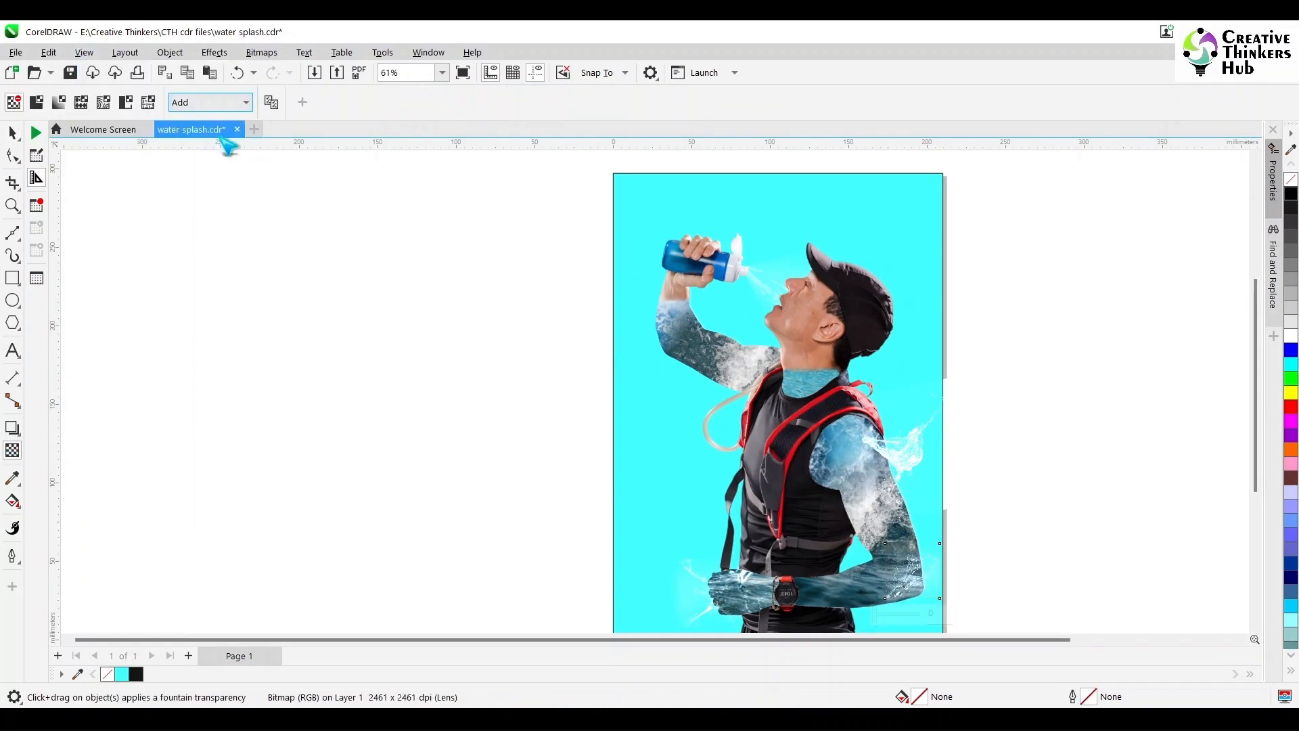
Fill the page background rectangle with blue (#0000FF)
click(12, 132)
click(642, 473)
click(1290, 350)
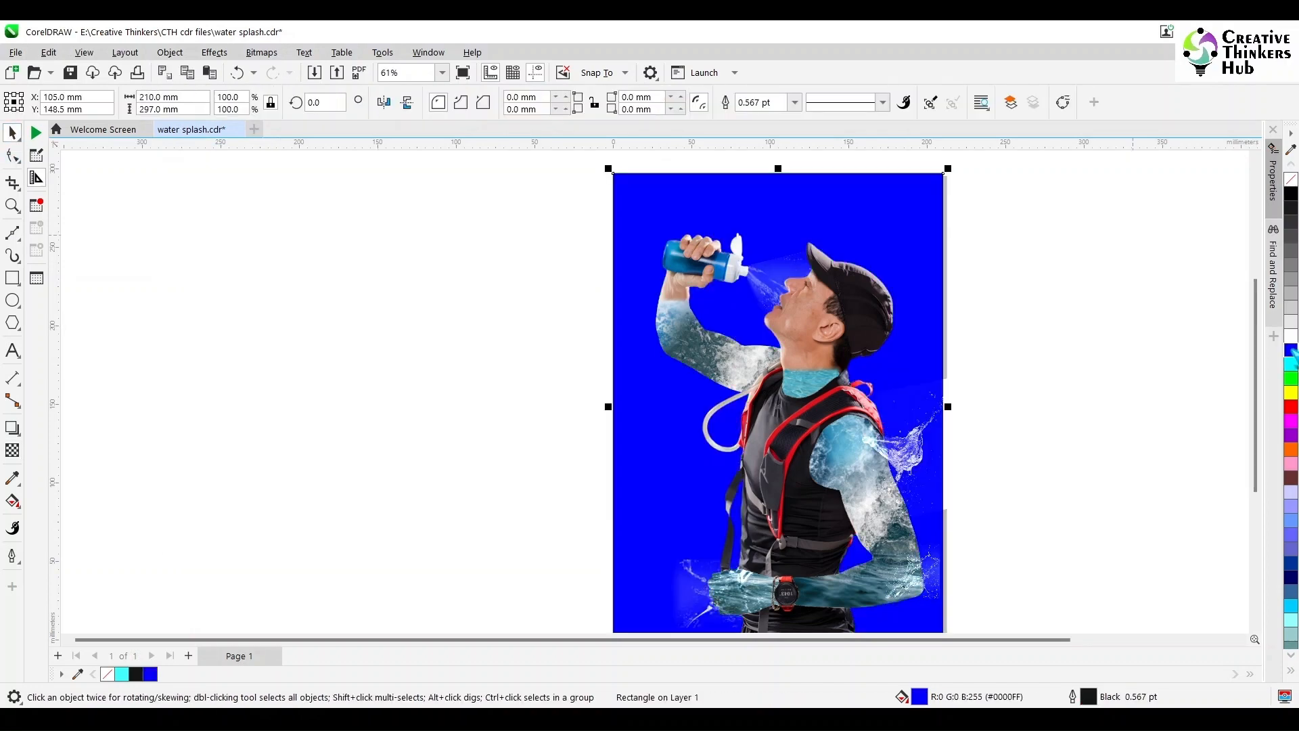
click(1117, 425)
scroll(677, 594, up, 3)
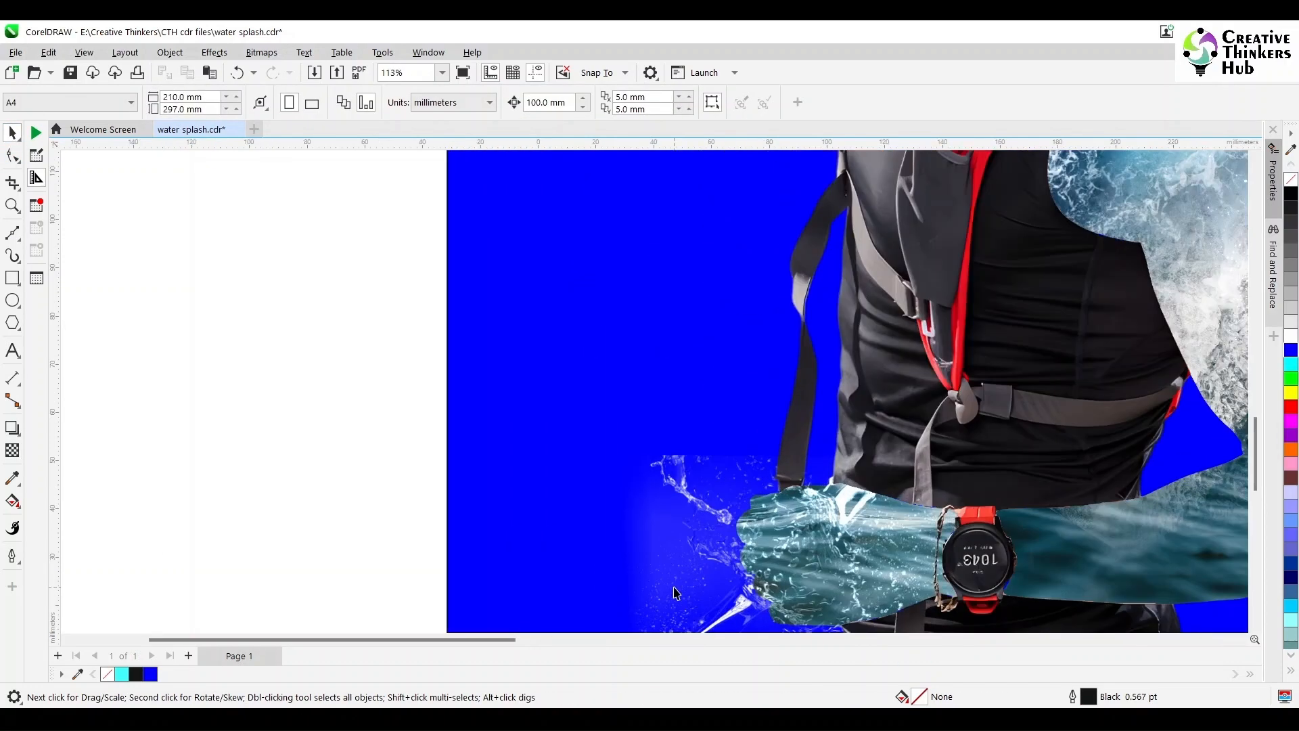
click(677, 594)
click(12, 450)
click(13, 132)
drag(348, 303, 947, 589)
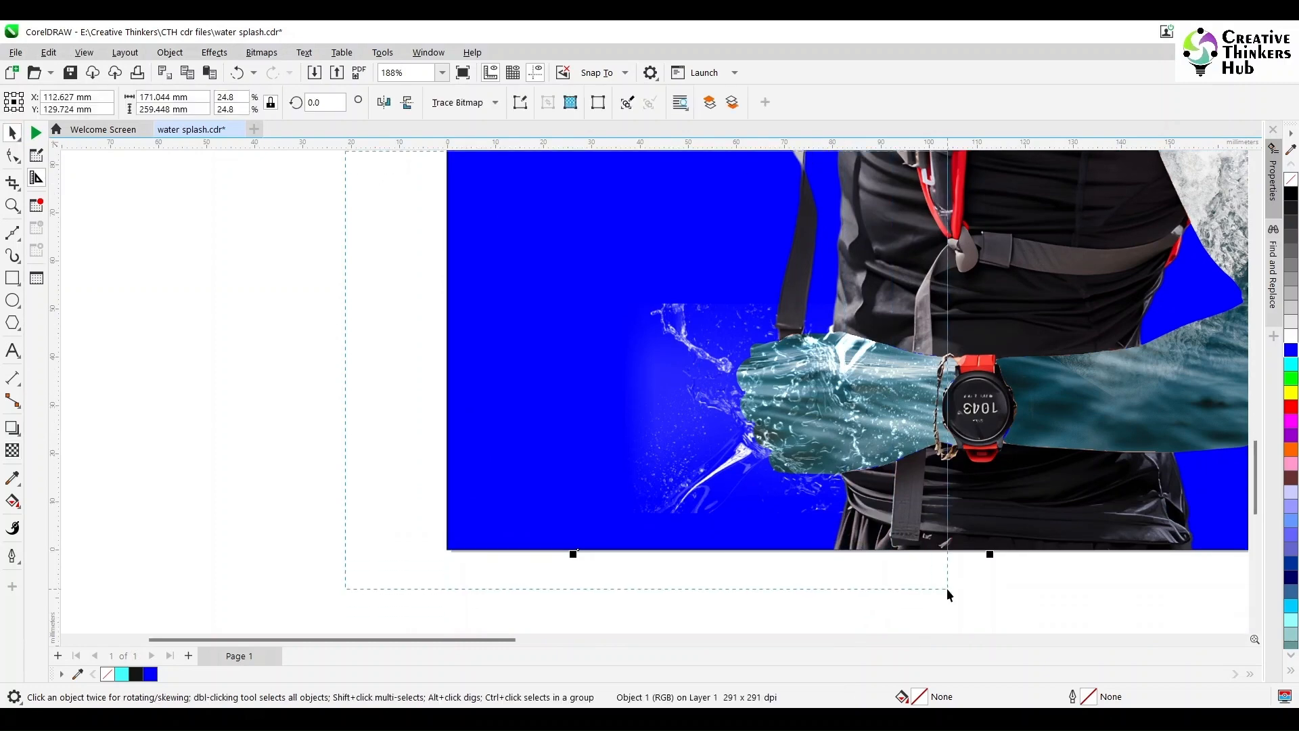
click(661, 490)
drag(660, 490, 492, 496)
key(ctrl+z)
Select the fist splash by way of the wireframe view and extend its fountain transparency toward the fist at about -171.6°
drag(580, 617, 951, 178)
click(82, 53)
click(113, 73)
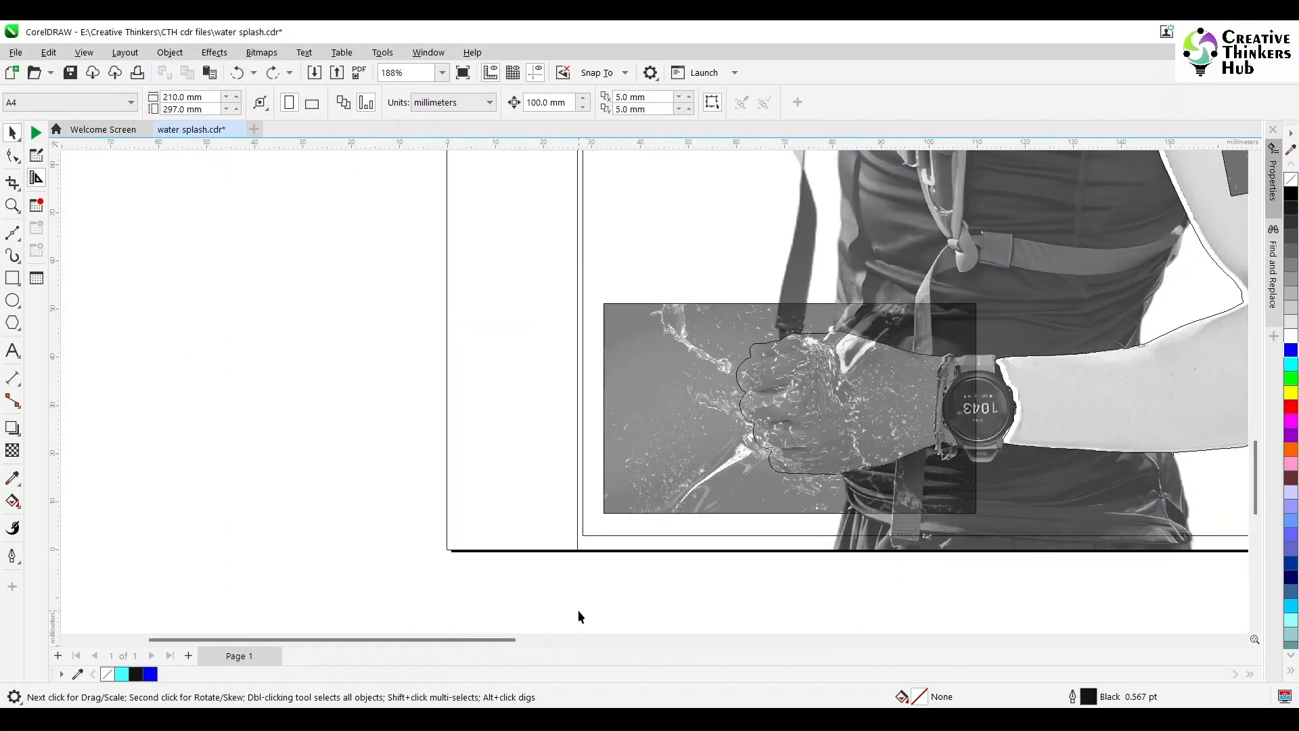
drag(1004, 249, 1005, 253)
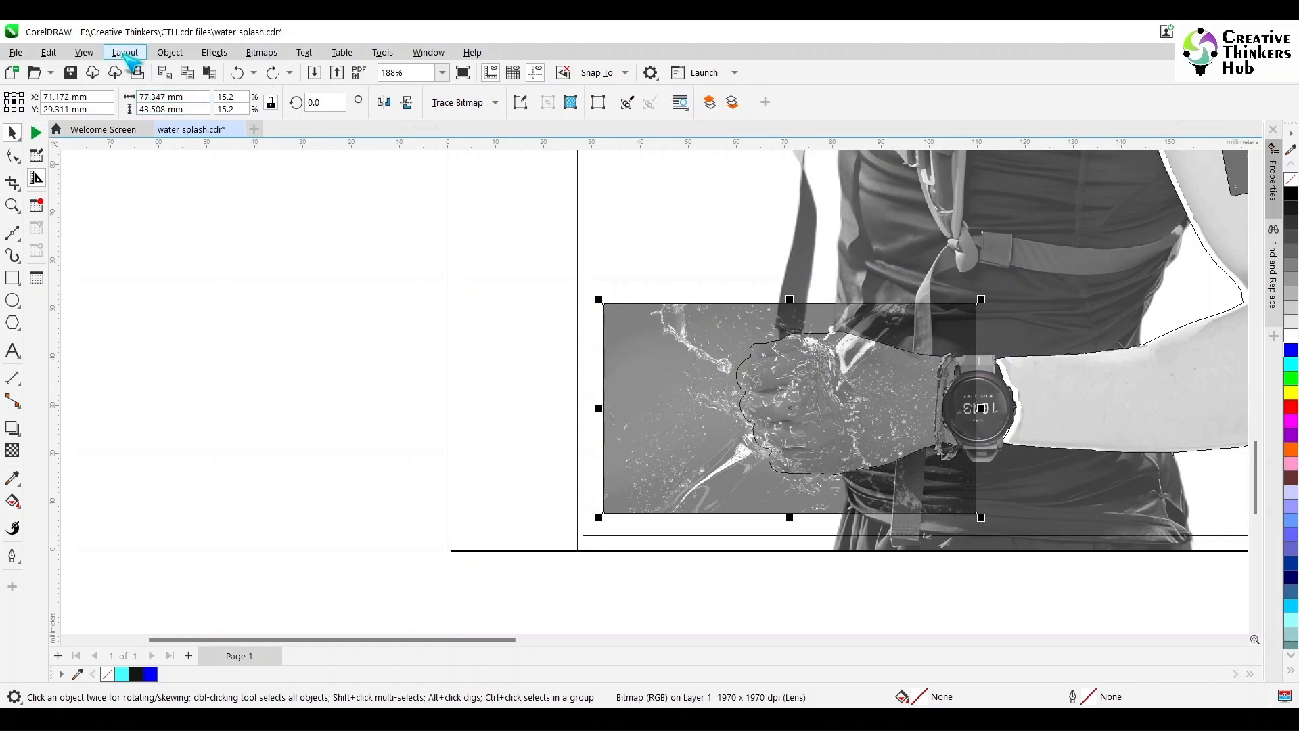
click(84, 53)
click(111, 107)
click(11, 451)
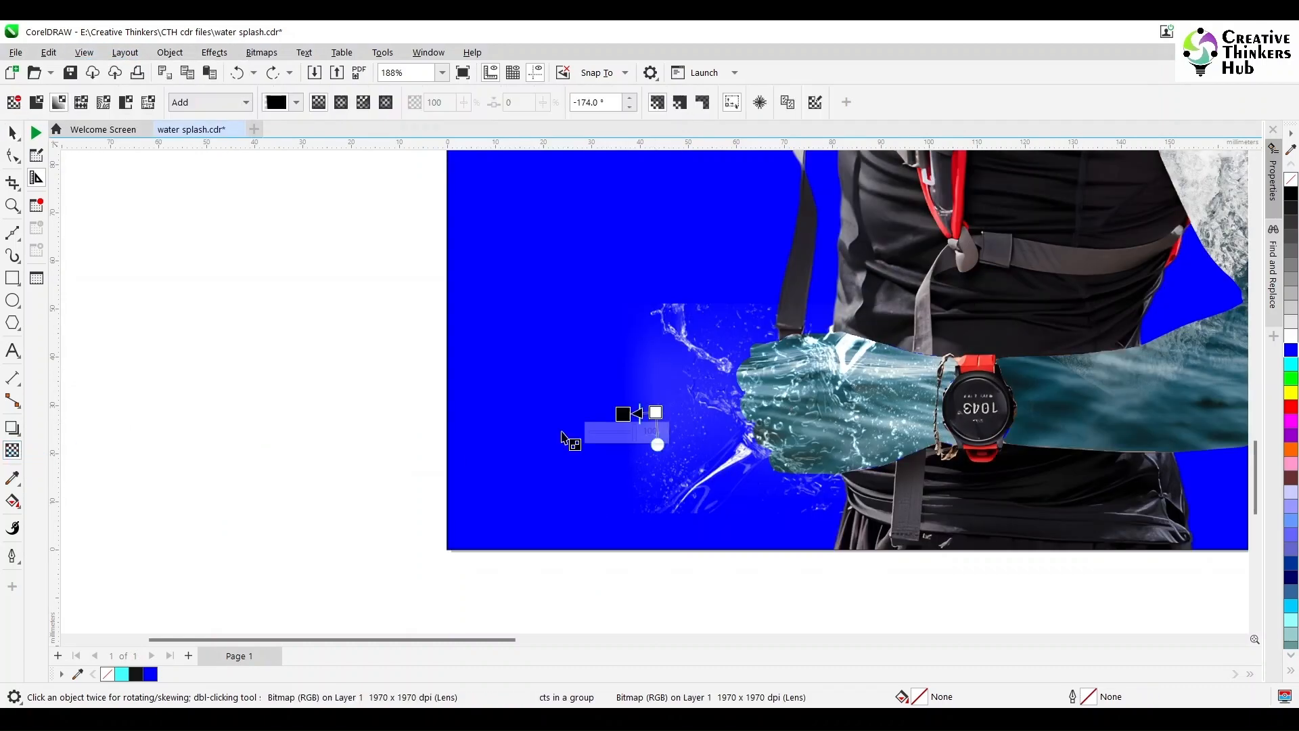
drag(655, 414, 696, 408)
drag(694, 472, 712, 406)
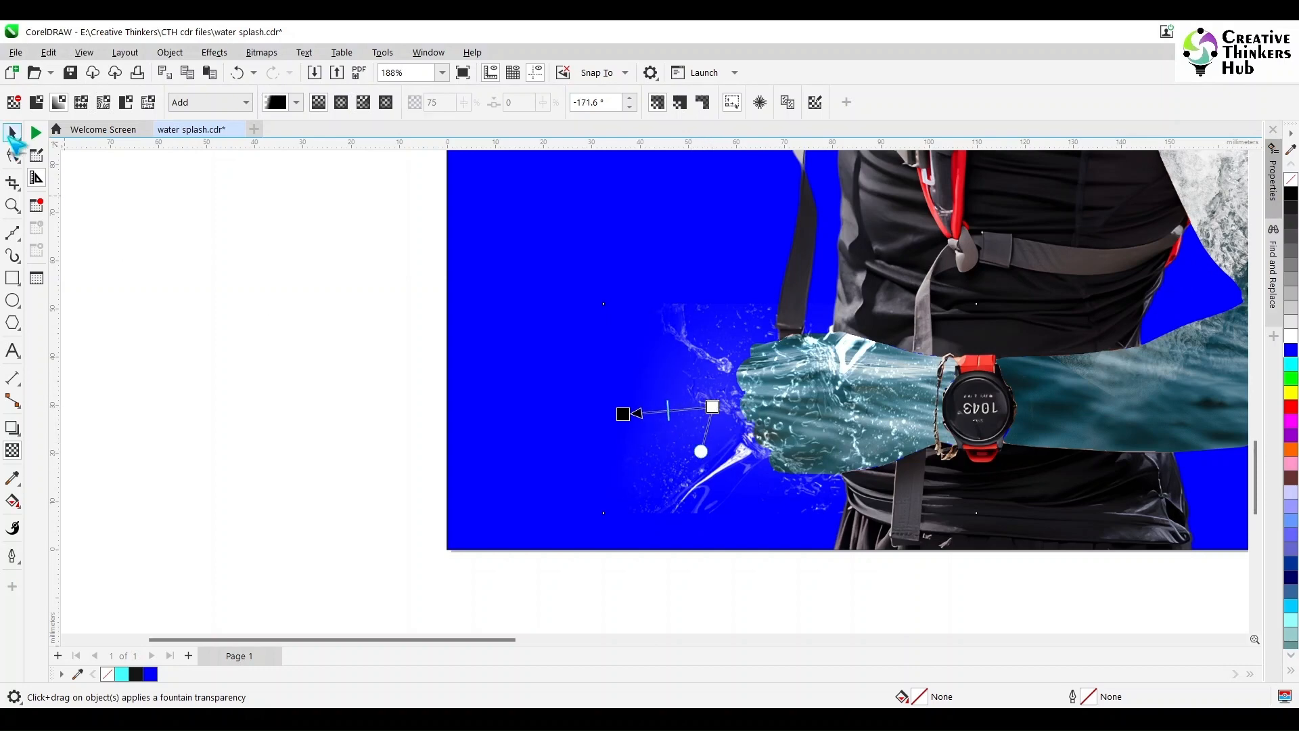
click(11, 132)
Preview the whole composition full screen and examine how the splashes blend with the blue background
scroll(502, 371, down, 6)
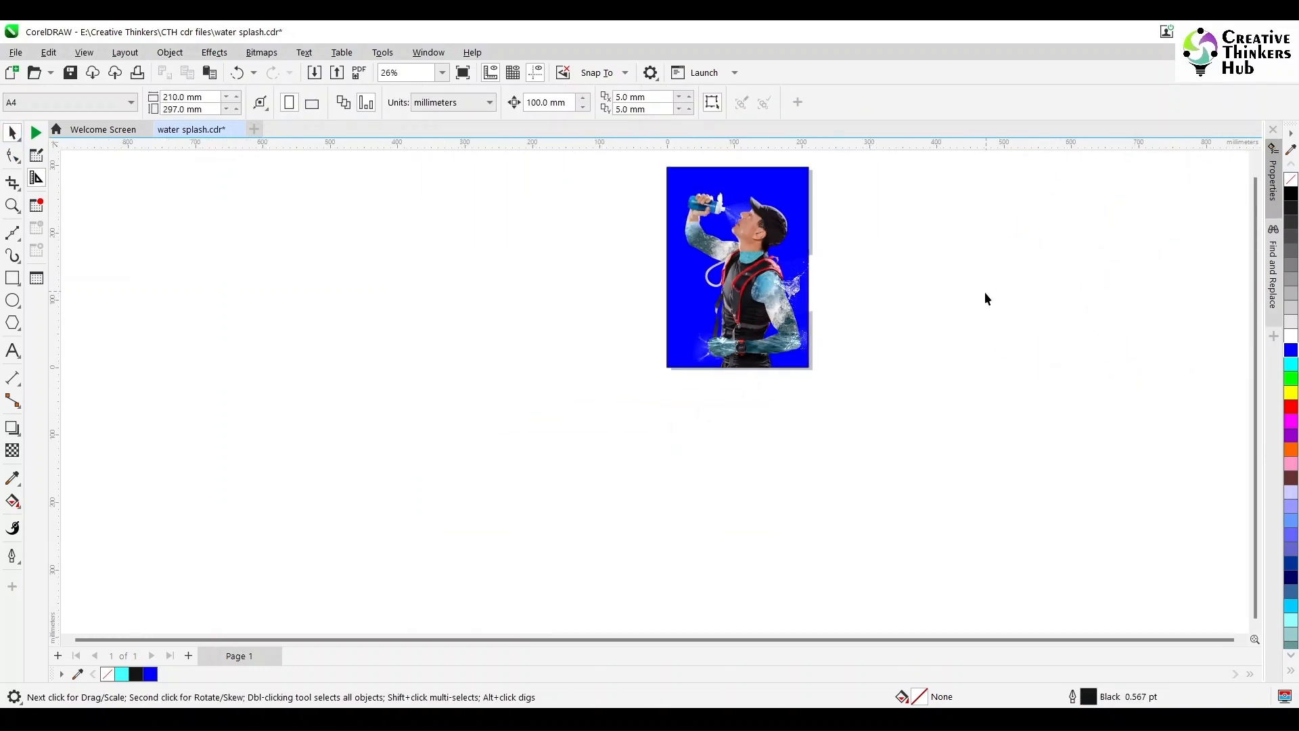
scroll(916, 384, up, 3)
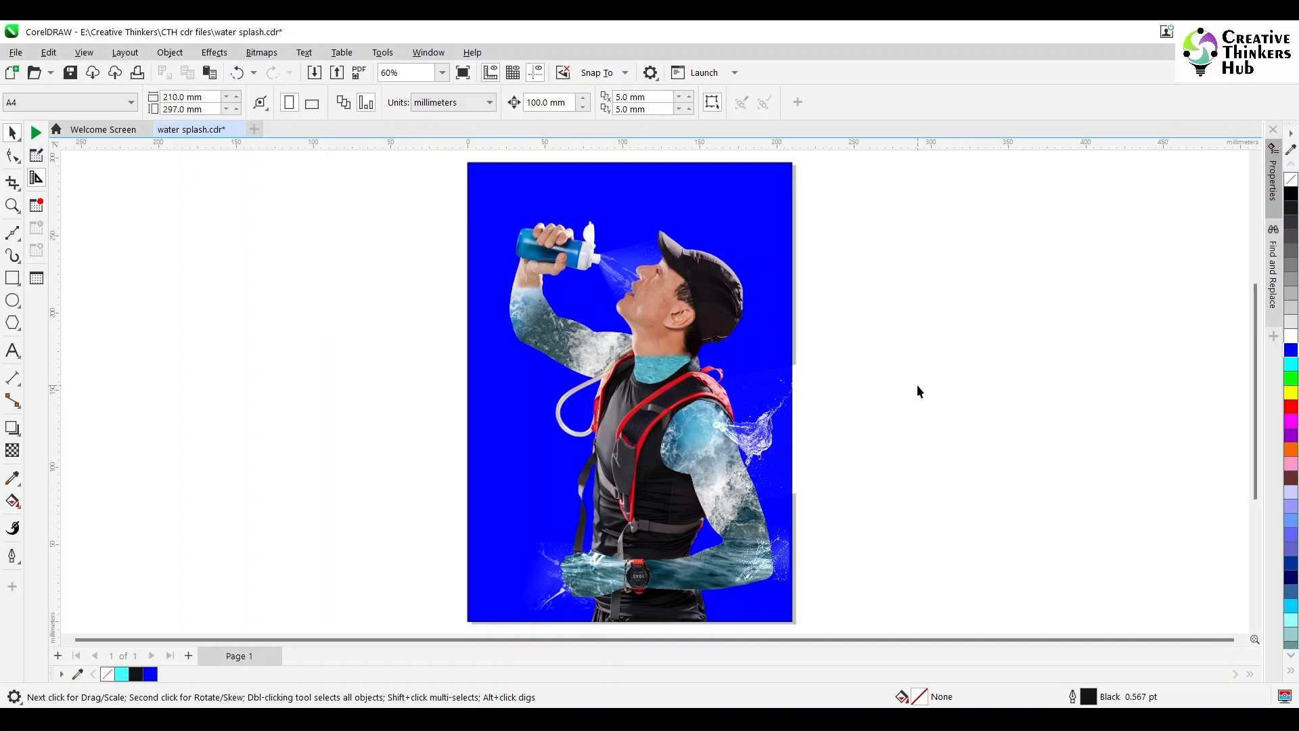
click(509, 200)
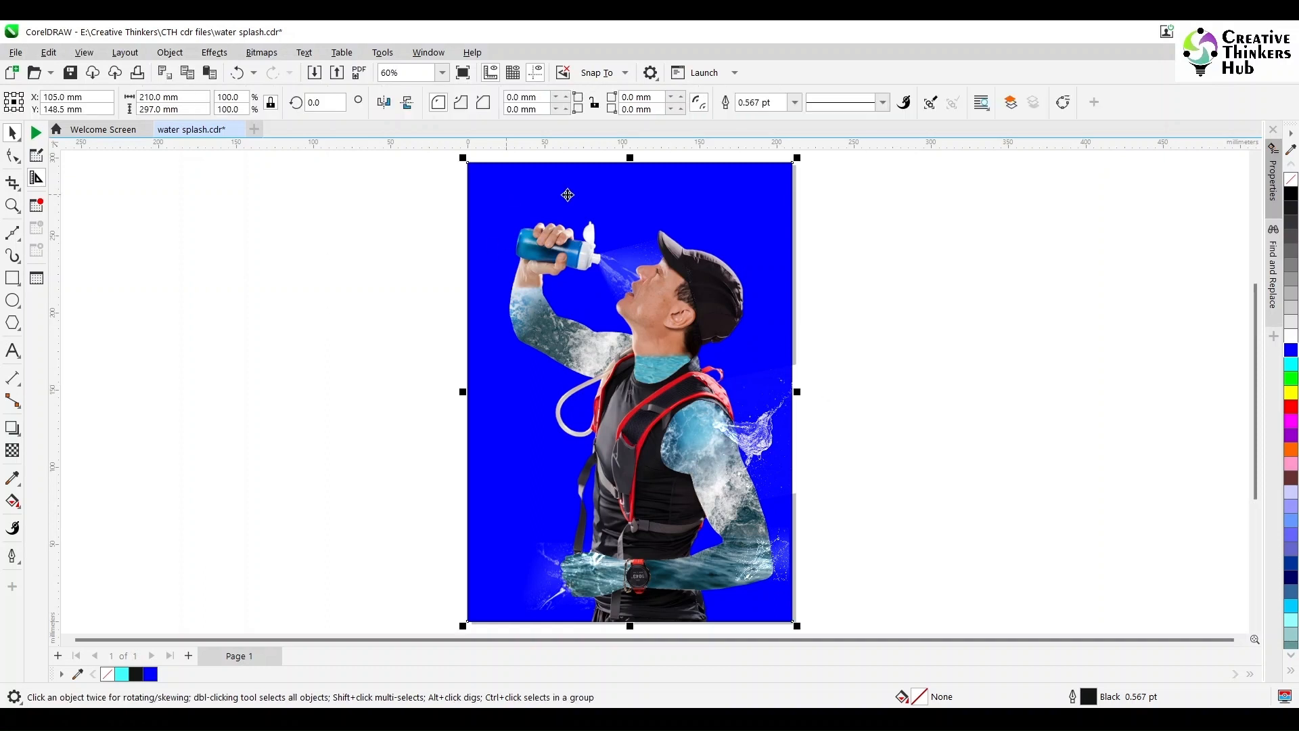
click(862, 302)
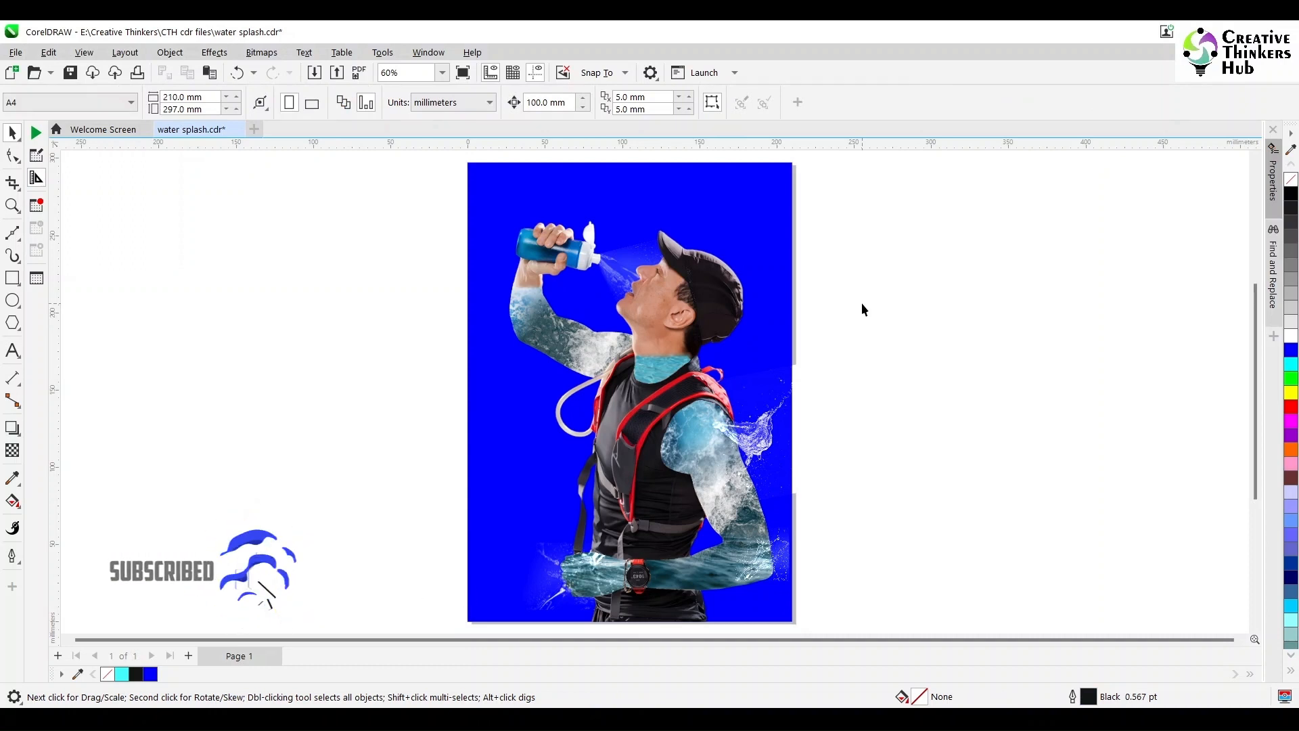
key(F9)
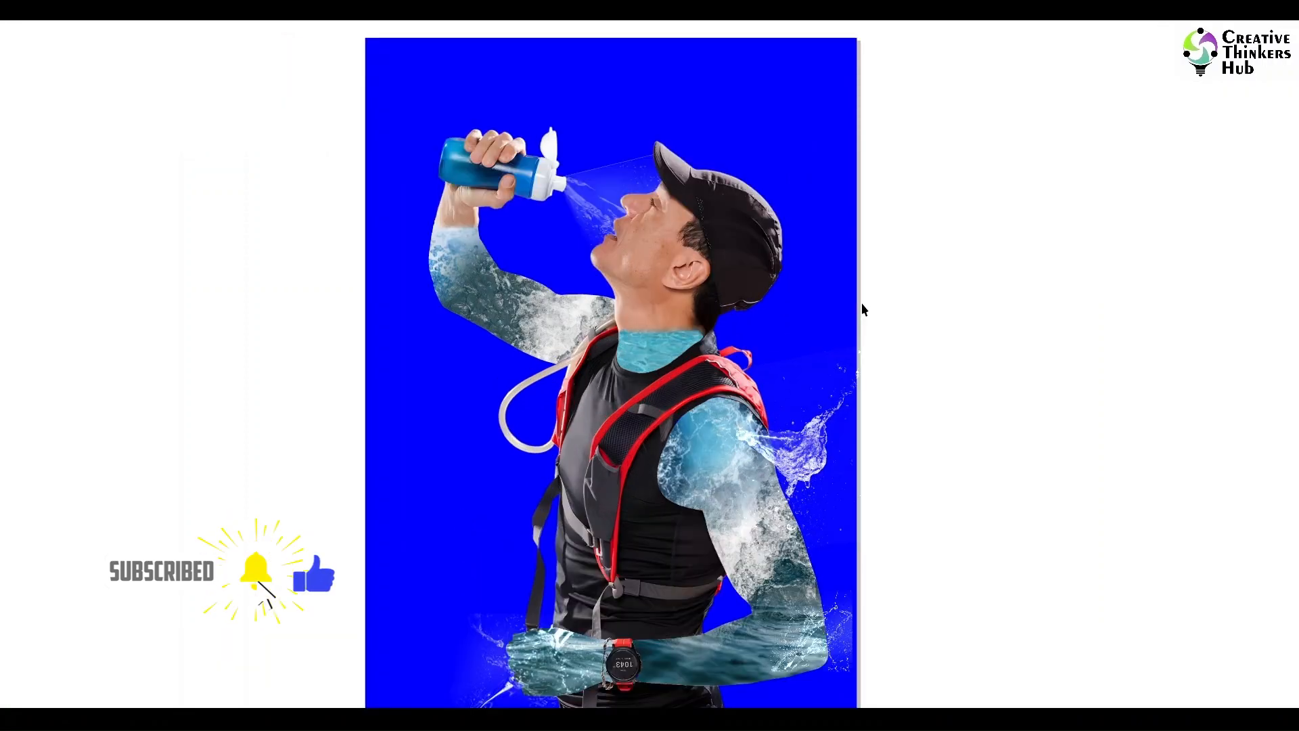
key(F9)
click(12, 206)
drag(459, 158, 803, 598)
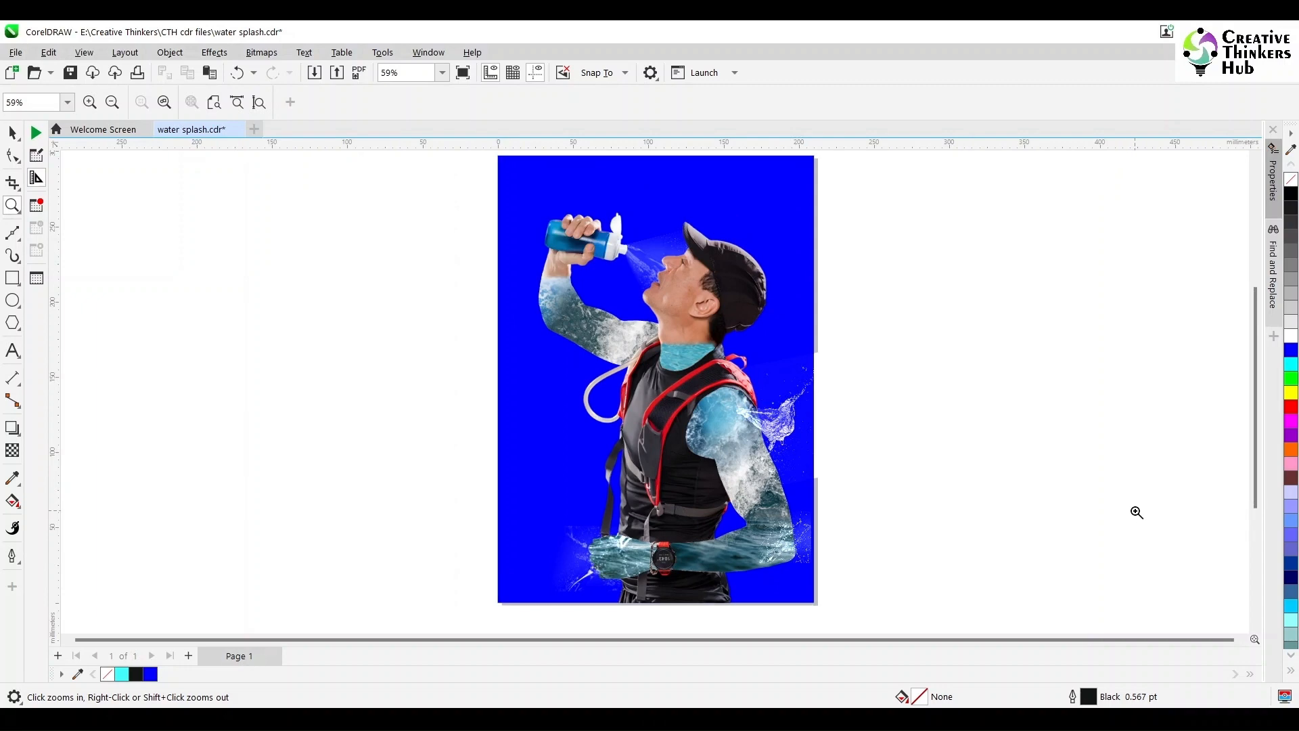
key(F9)
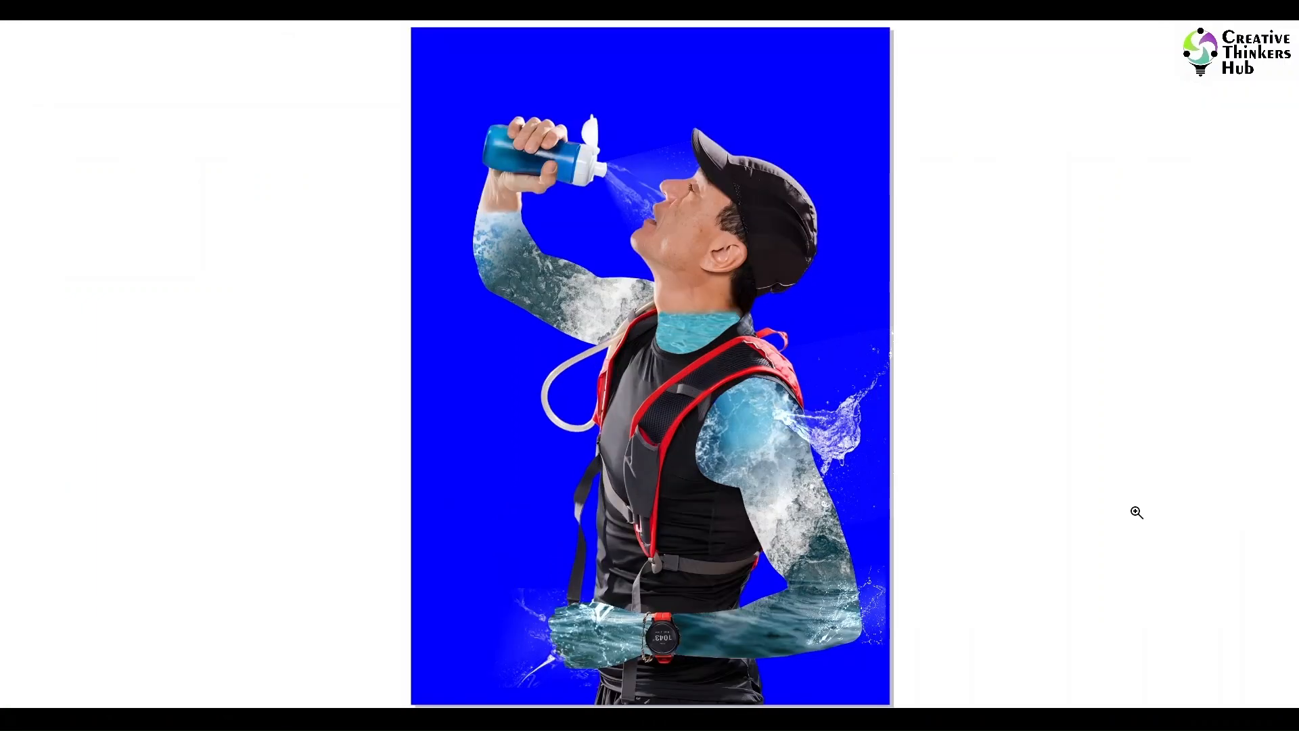